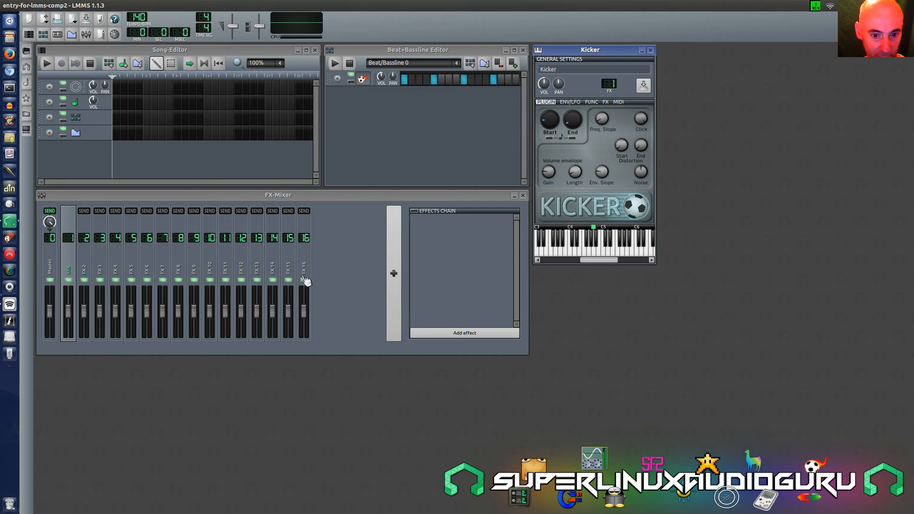
Add two new channels to the FX-Mixer and remove both of them again
click(393, 263)
click(393, 263)
right_click(324, 253)
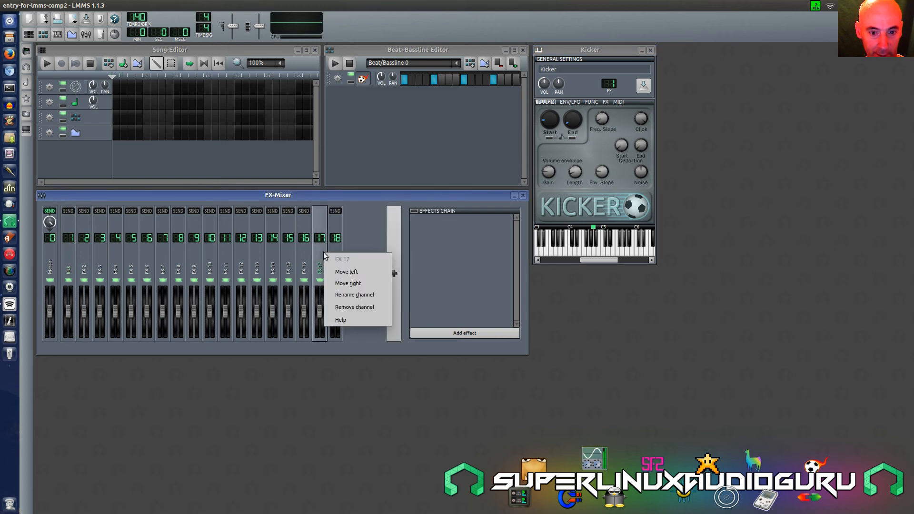
click(350, 304)
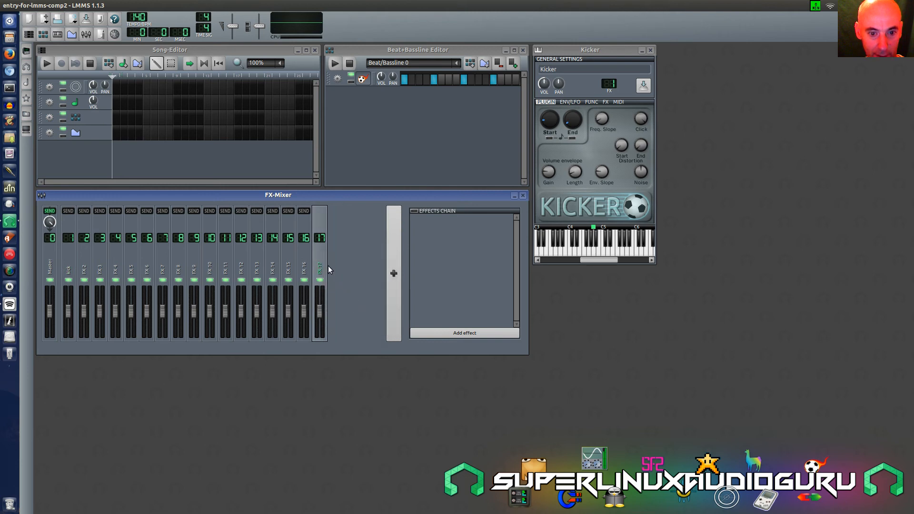
right_click(321, 256)
click(344, 311)
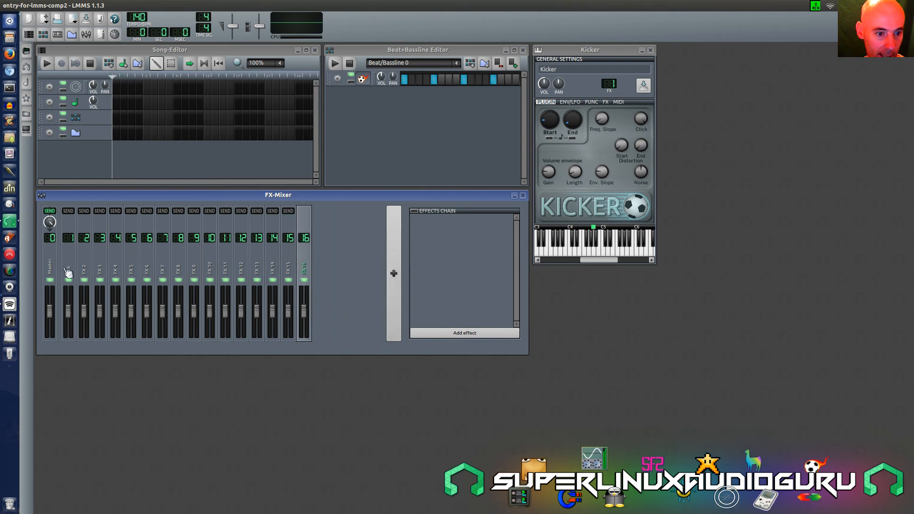
Play the beat and set the Kicker's Noise to 0.5 while listening
click(336, 63)
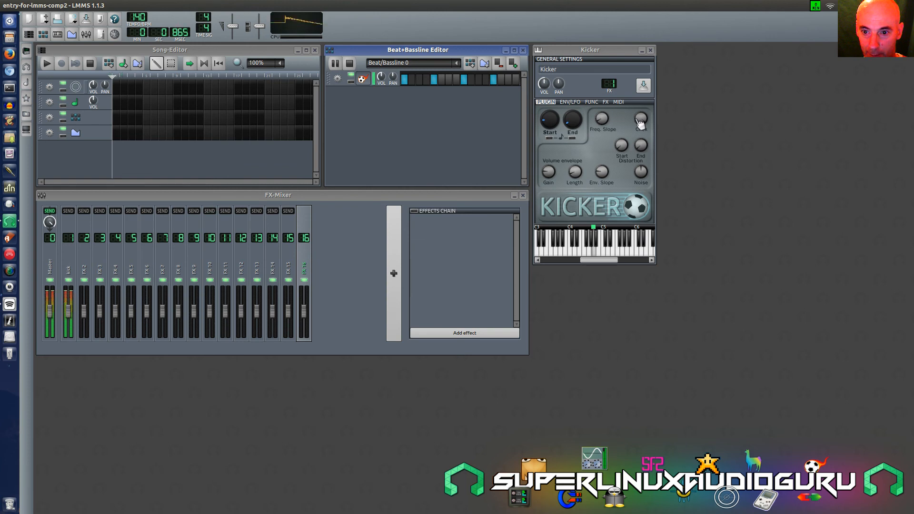
click(573, 119)
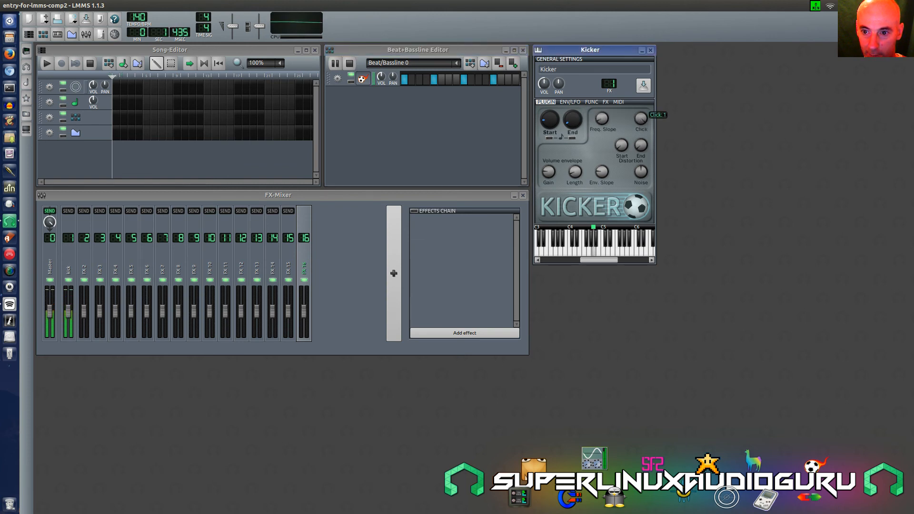
click(641, 171)
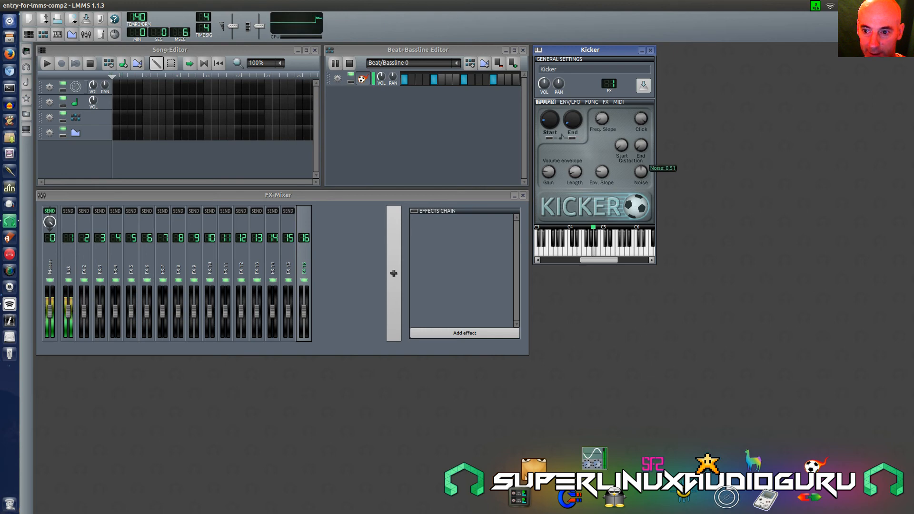
scroll(640, 173, down, 1)
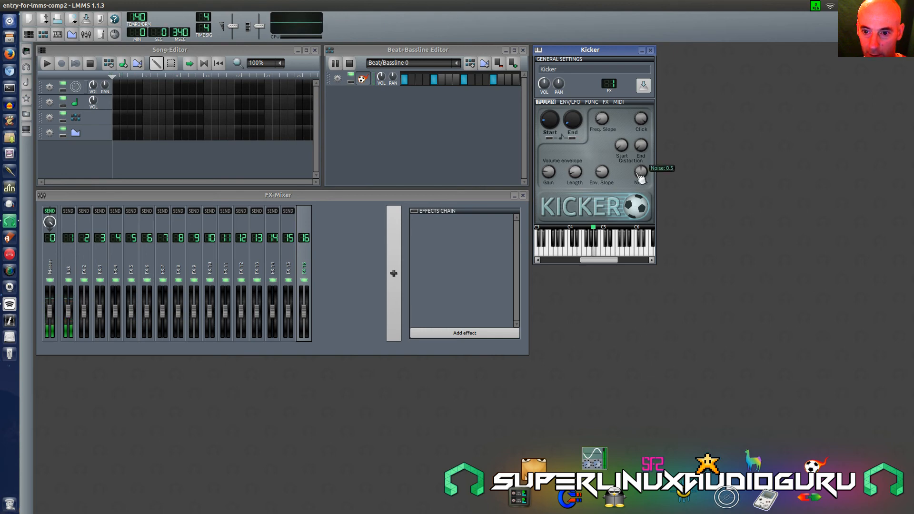
click(576, 173)
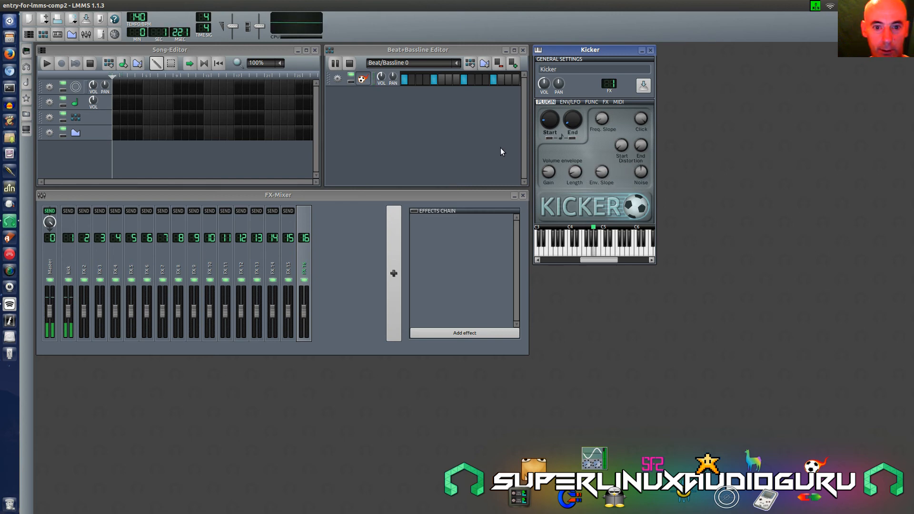
Select the kick channel in the FX-Mixer and replay the beat from its start, stopping it after a short listen
click(69, 275)
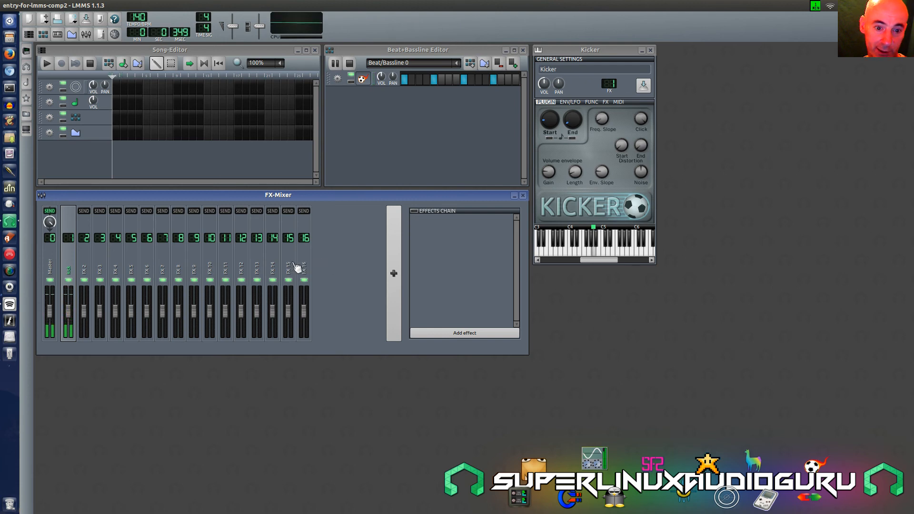
click(350, 63)
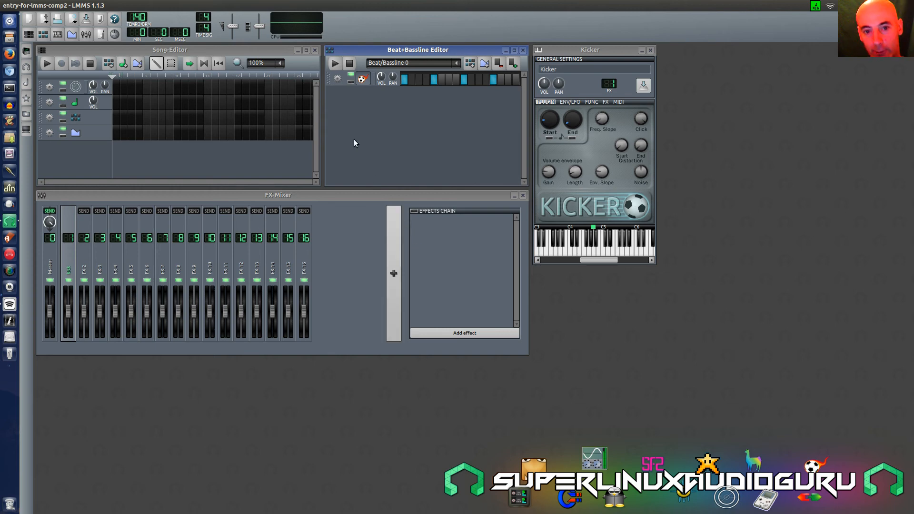
click(335, 63)
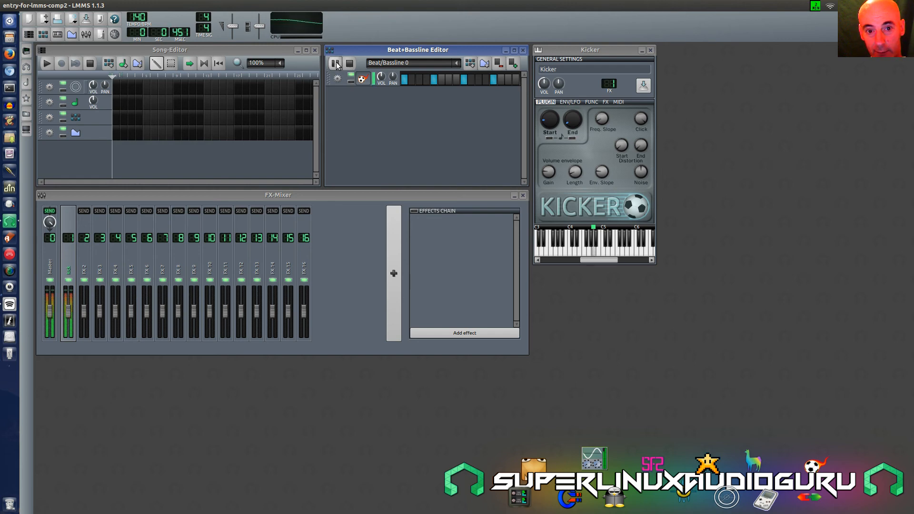
click(350, 66)
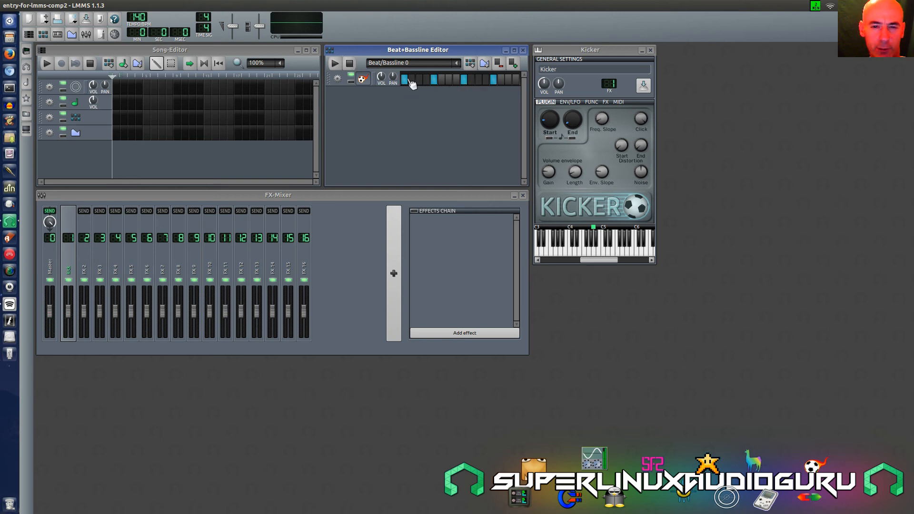
Replace the kick hits on steps 9 and 13 with hits on steps 8, 11 and 15, and play the pattern
click(464, 80)
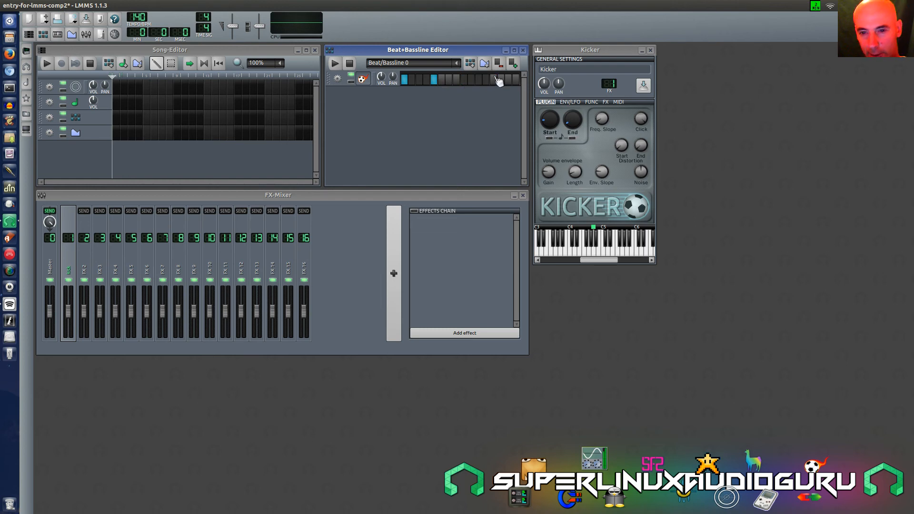
click(456, 79)
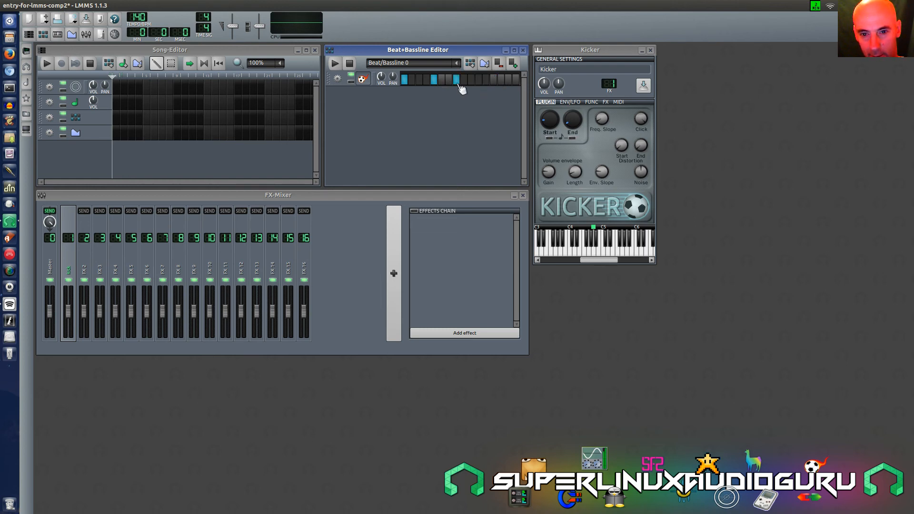
click(478, 79)
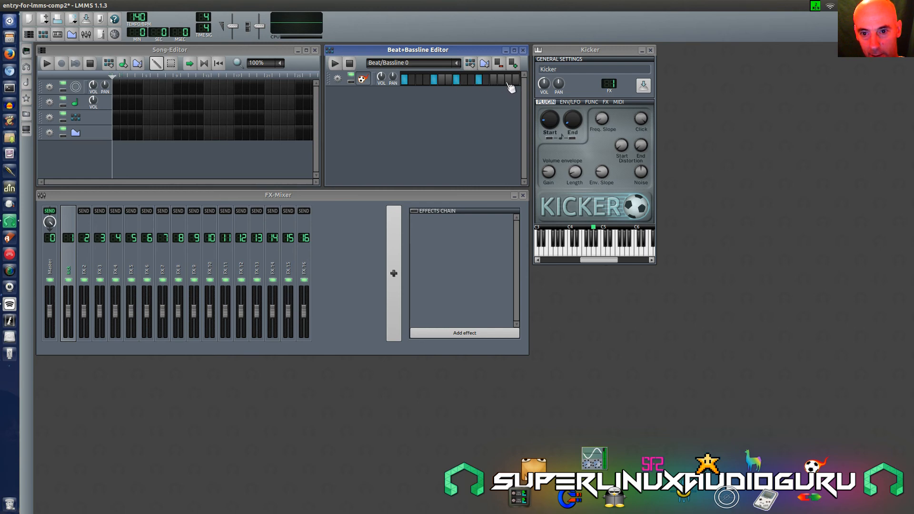
click(508, 80)
click(336, 64)
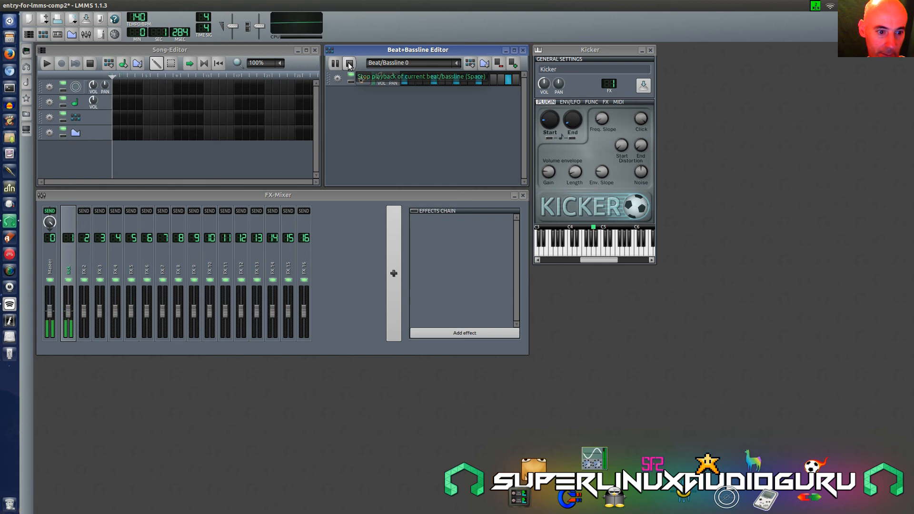
click(345, 64)
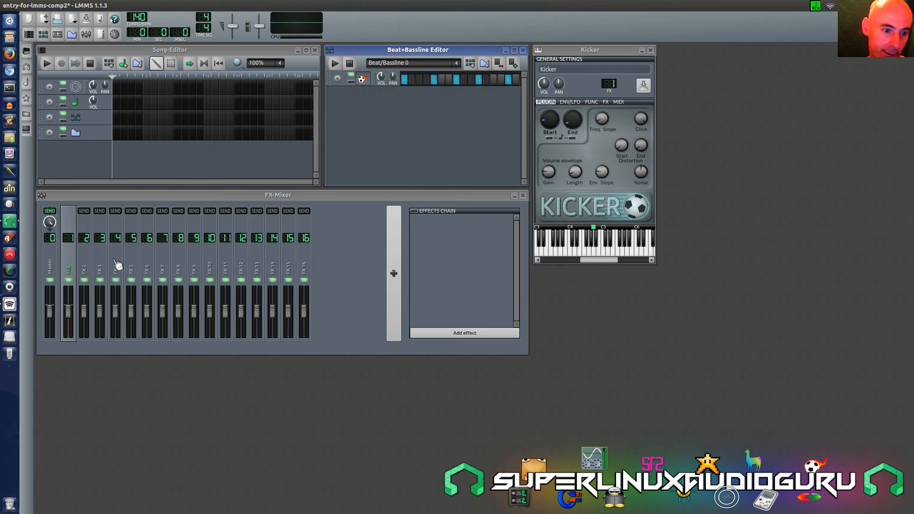
Lower the Kicker's volume to about -2.7 dBV while the beat plays
click(333, 64)
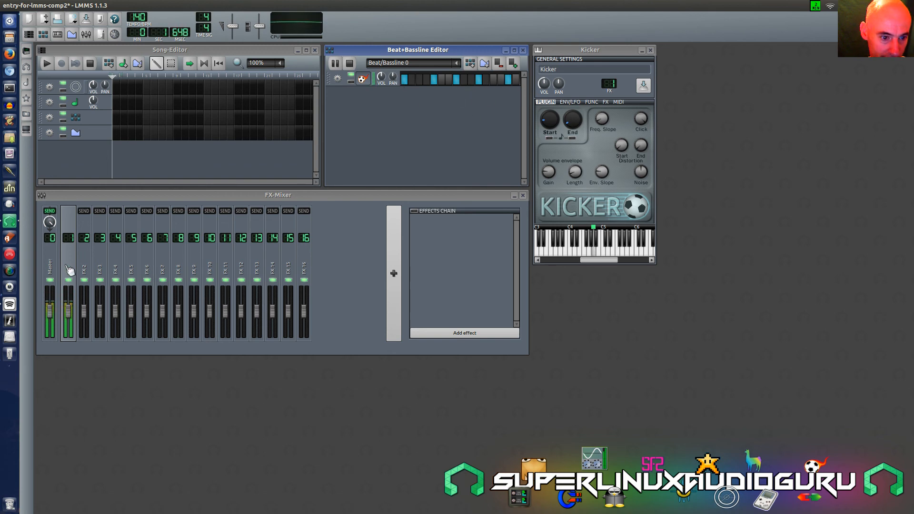
drag(549, 86, 549, 90)
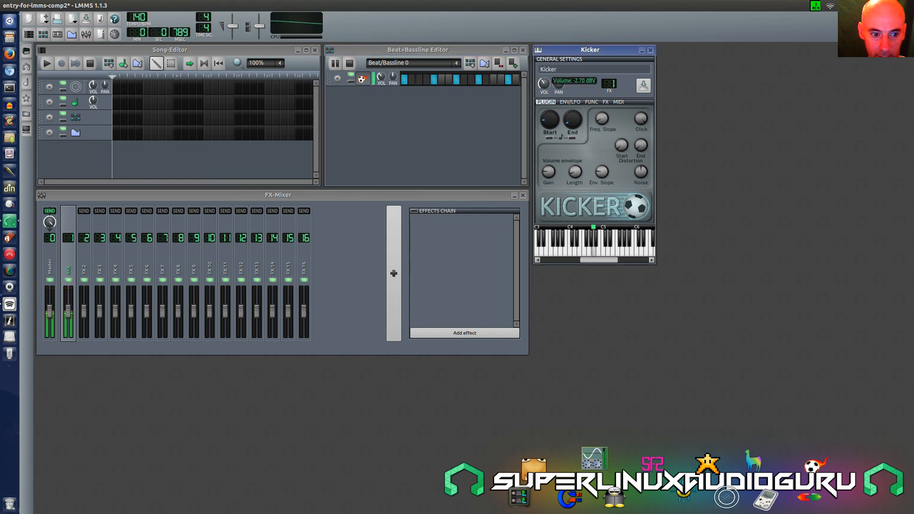
drag(549, 90, 549, 91)
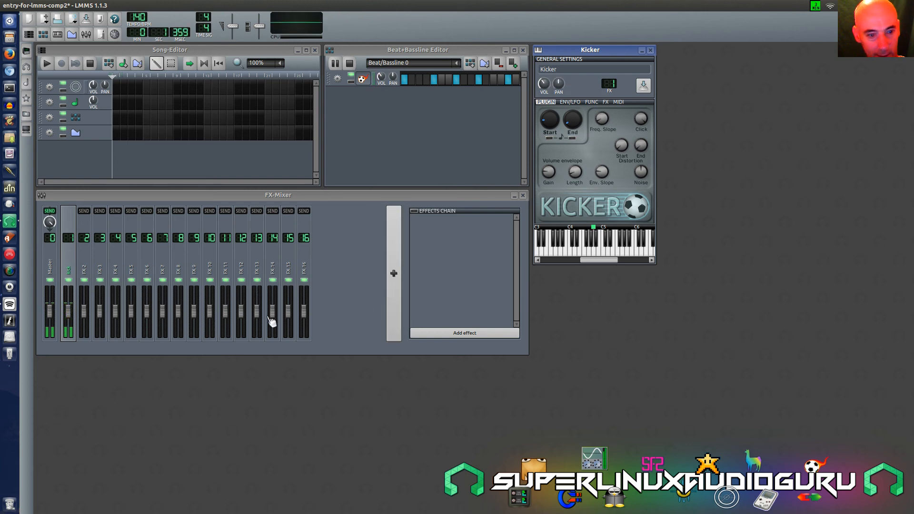
Add the LADSPA Hard Limiter to the kick channel's effects chain, adjust its dB limit and close its controls
click(441, 335)
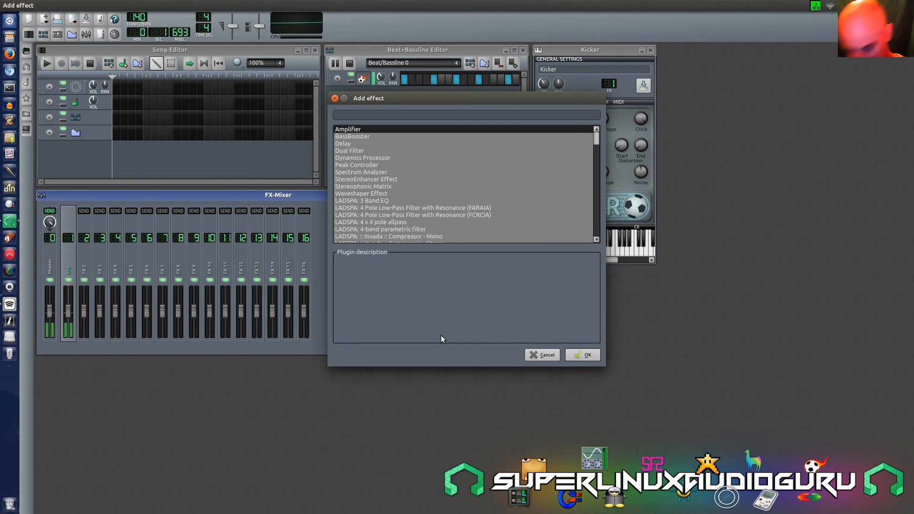
text(limi)
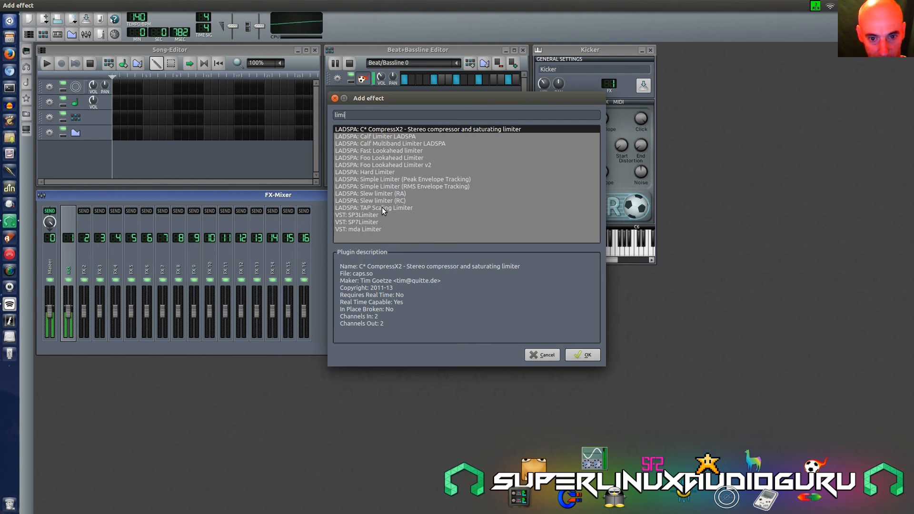
double_click(393, 171)
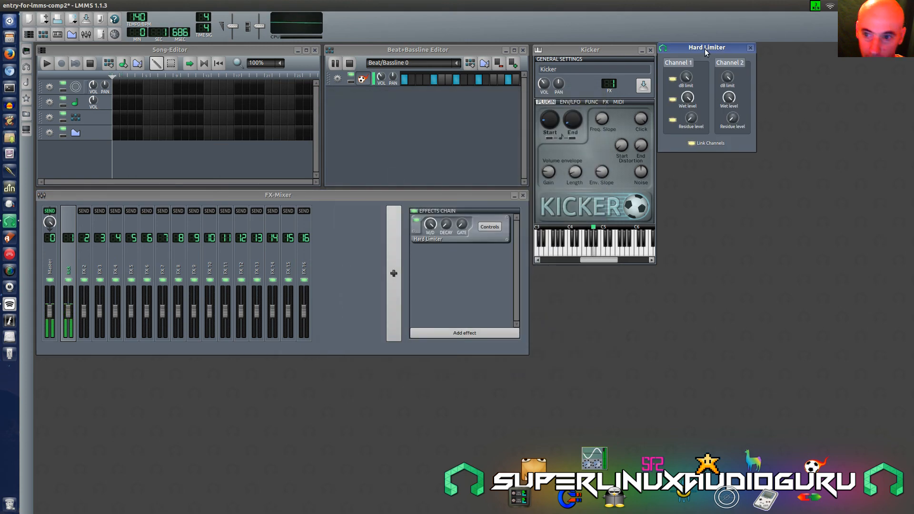
drag(688, 76, 689, 84)
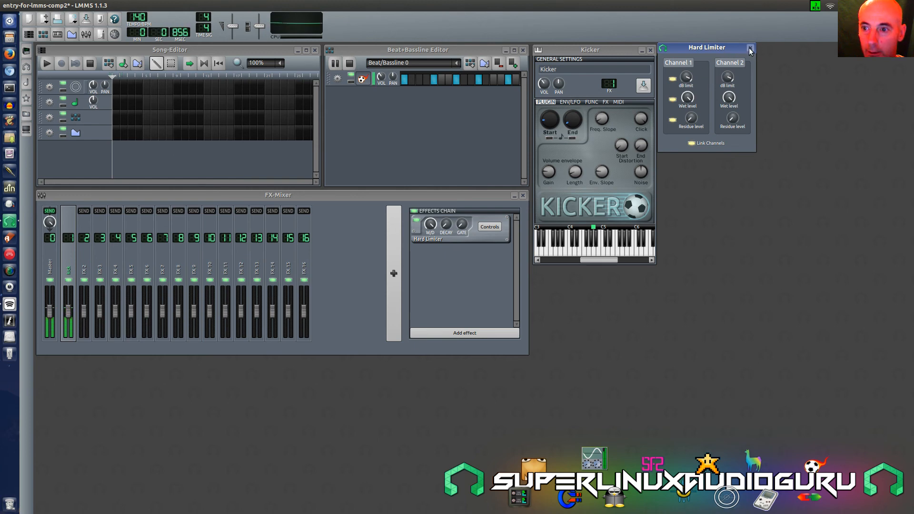
click(750, 48)
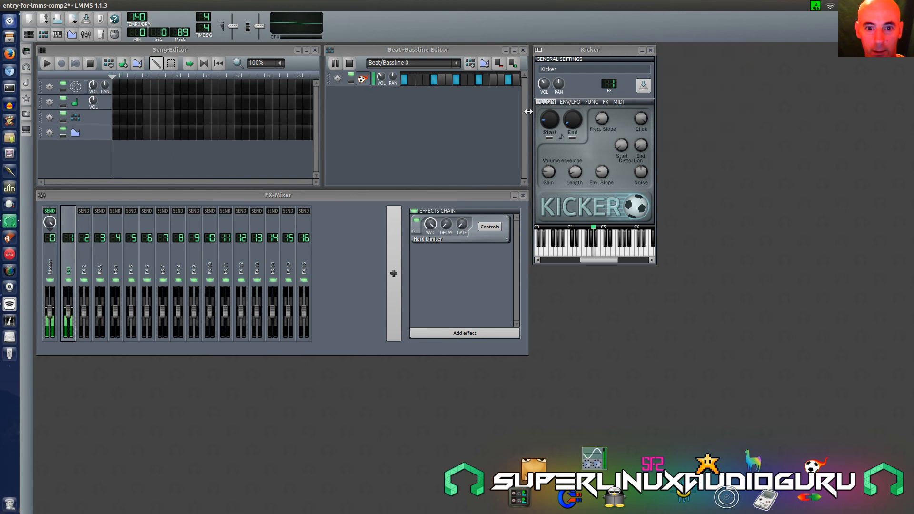
Restart the beat to hear the kick through the limiter, and stop playback
click(349, 64)
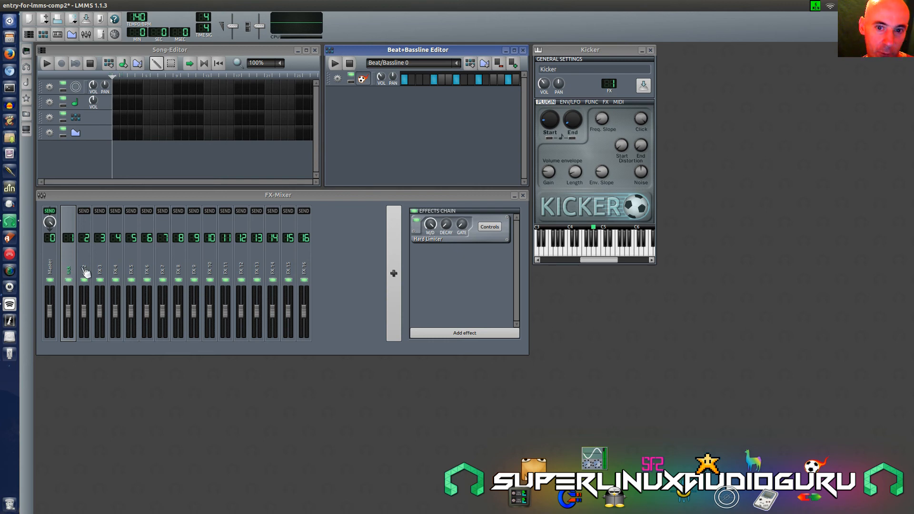
click(333, 64)
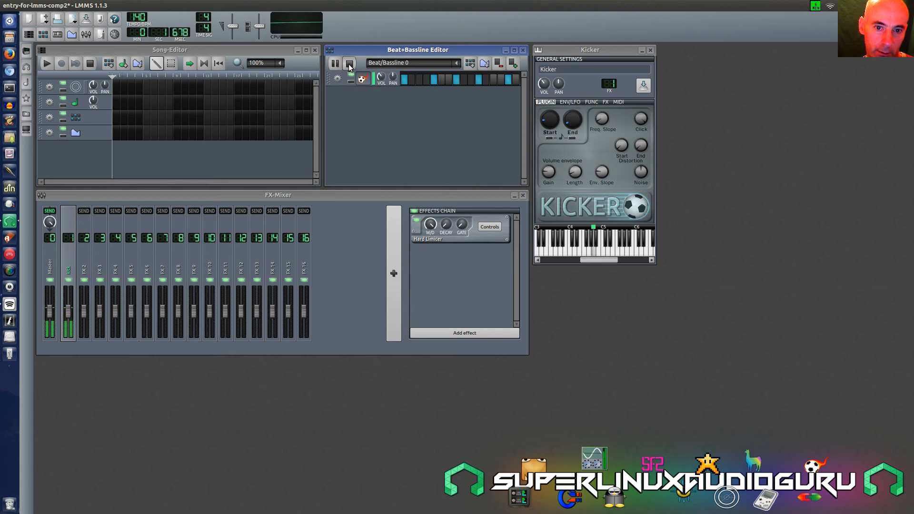
click(349, 64)
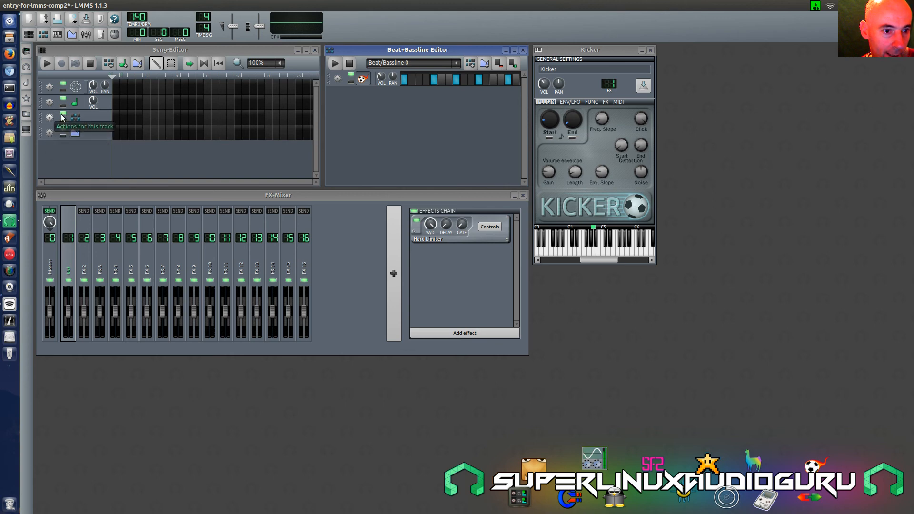
Place a Beat/Bassline 0 block at the song's start and extend it to about 12 bars
click(116, 118)
drag(119, 113, 204, 113)
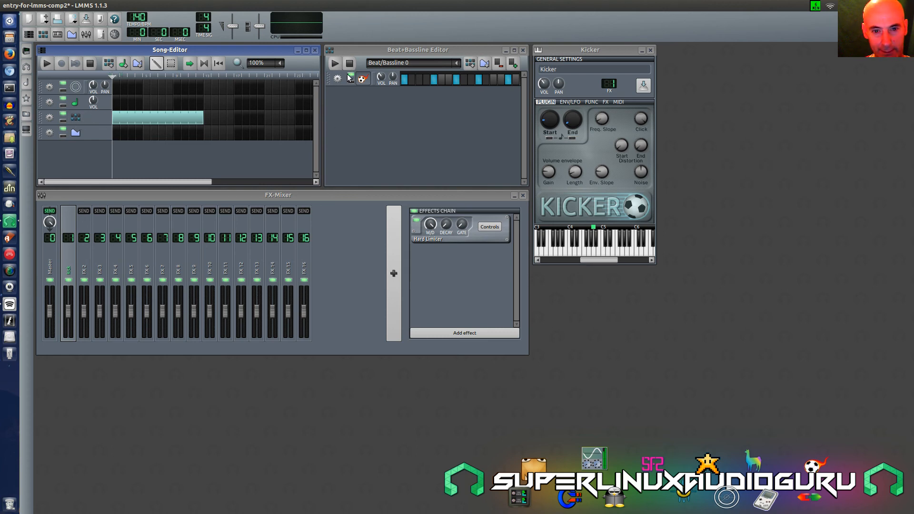
Open the program's settings
click(68, 6)
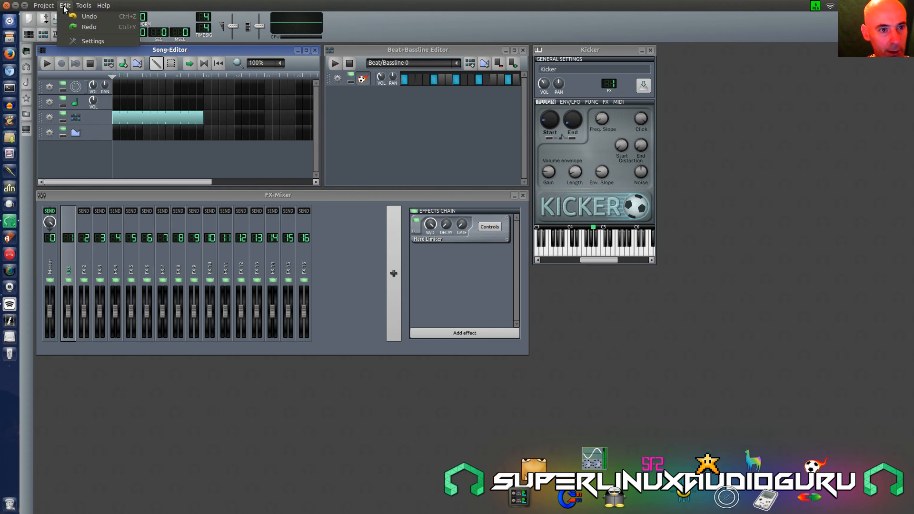
click(102, 42)
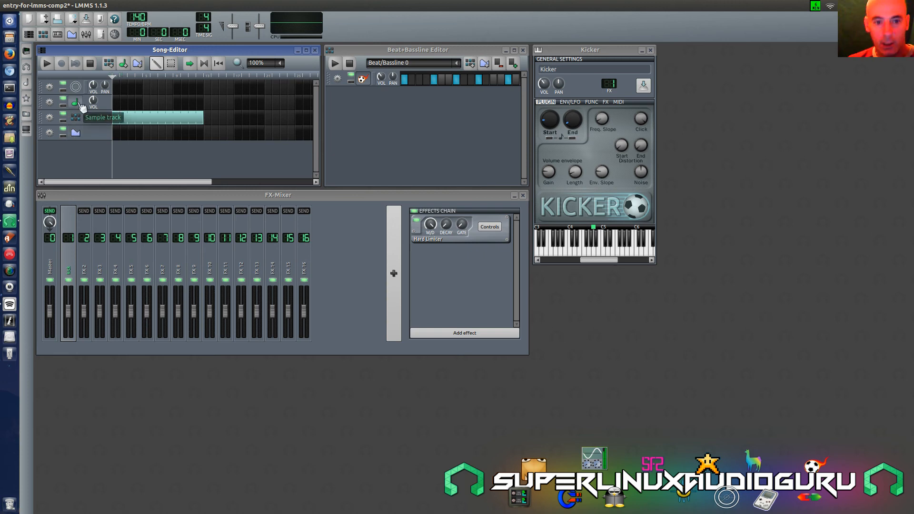
Play the song's first bars to hear the arranged beat, and stop playback
click(47, 63)
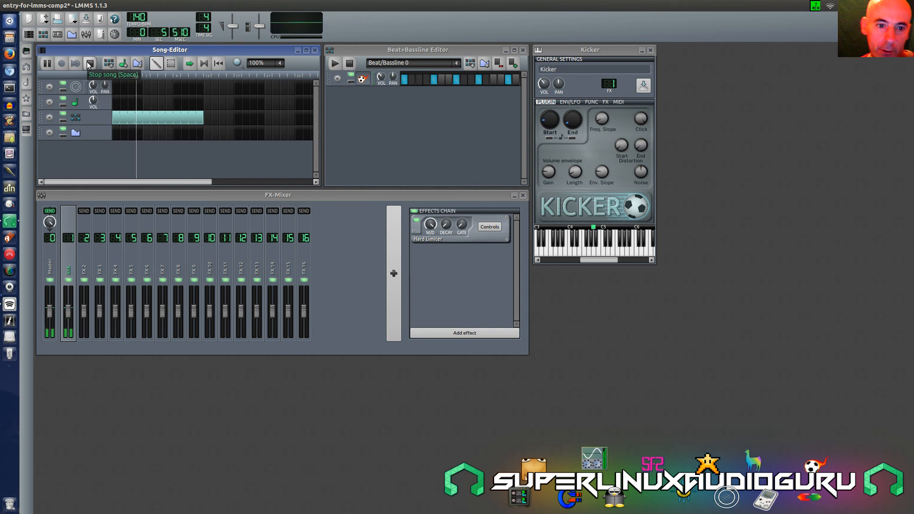
click(89, 64)
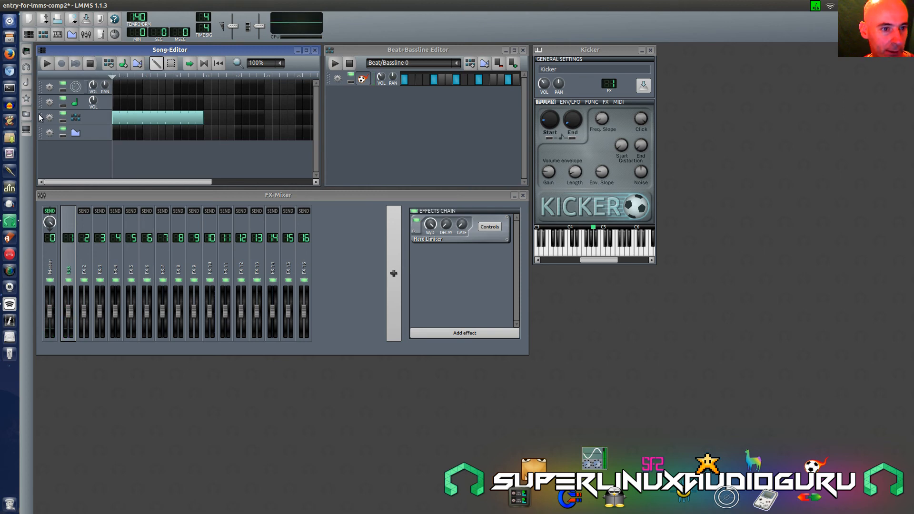
Browse the latin and misc folders of My samples and preview metronome01.ogg
click(26, 84)
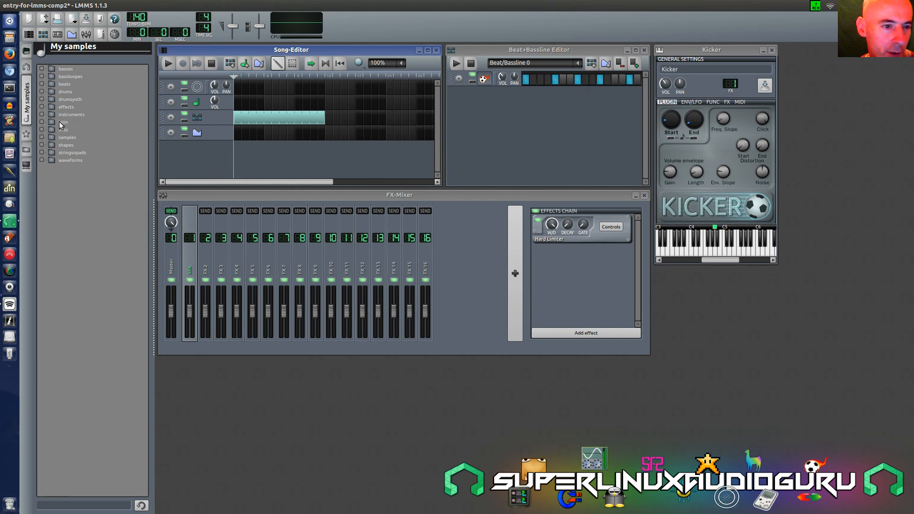
click(42, 122)
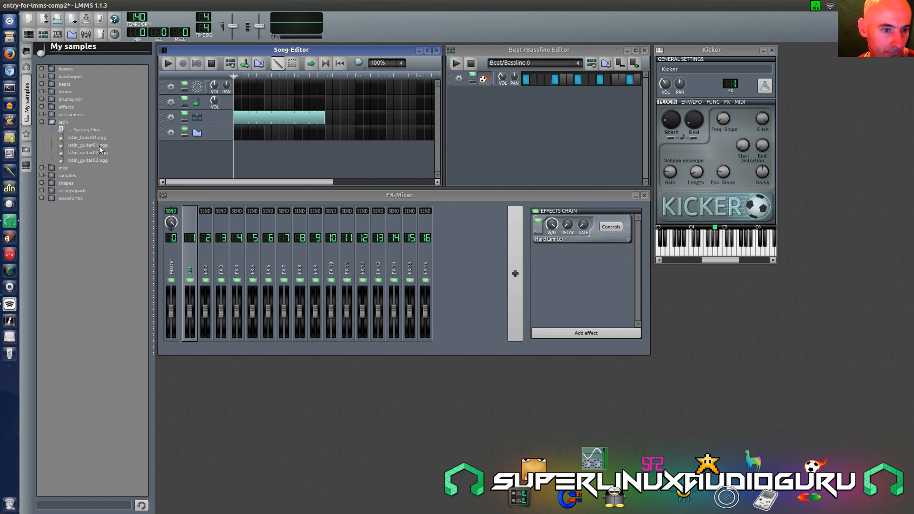
click(42, 123)
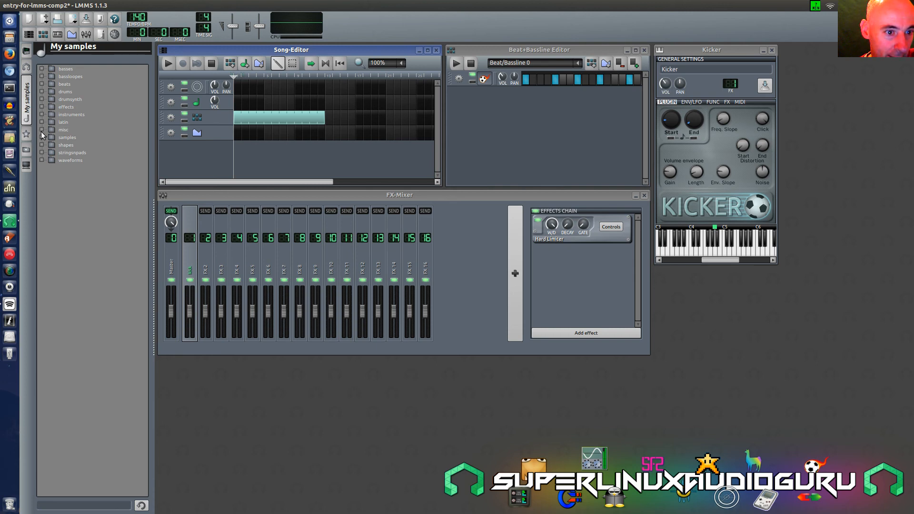
click(42, 130)
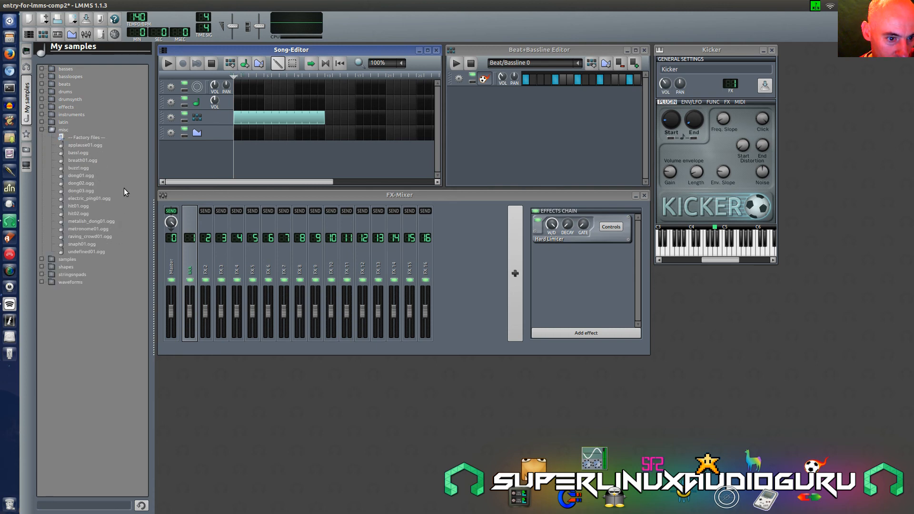
click(99, 228)
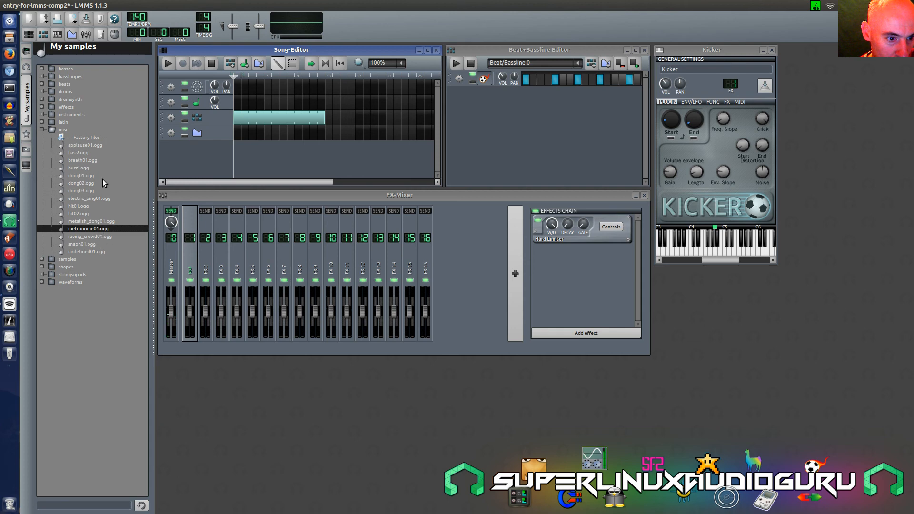
click(42, 130)
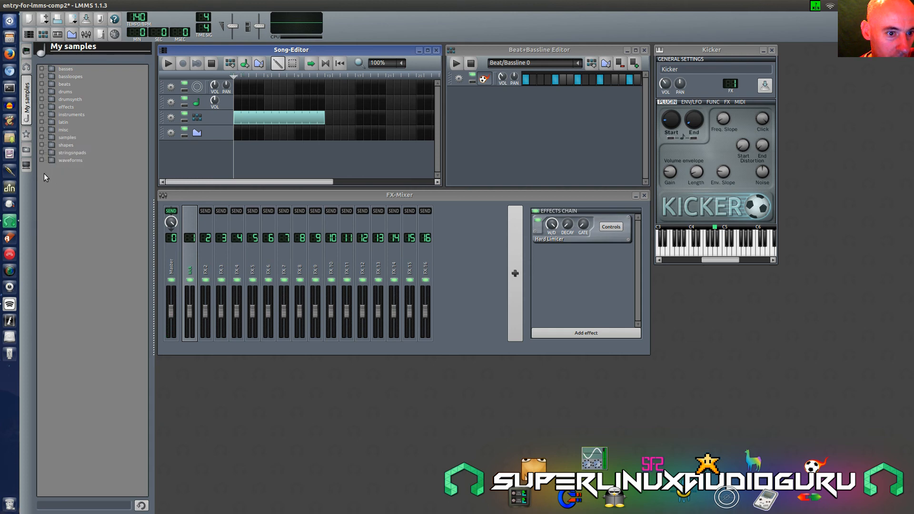
Audition Bongo_h.ds, Bongo_m2.ds and Bongo_mu.ds in the latin subfolder of the drumsynth samples
click(41, 99)
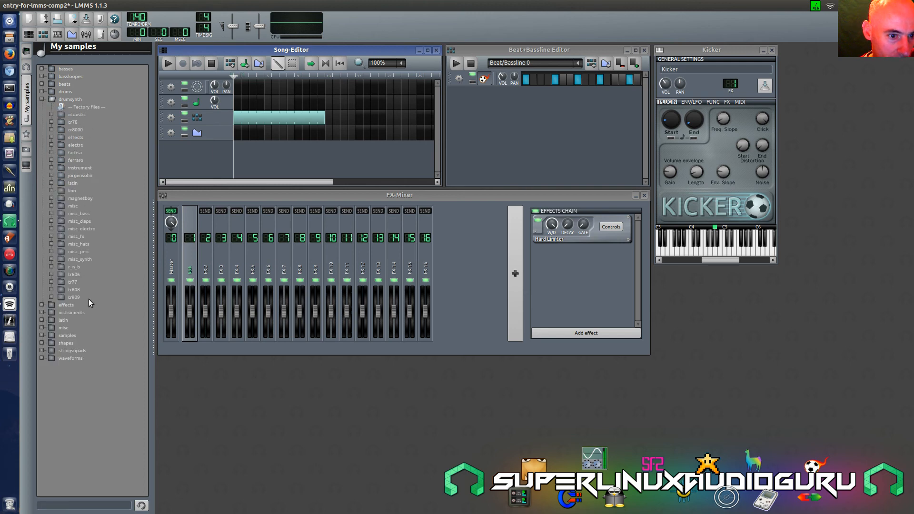
click(51, 182)
click(98, 198)
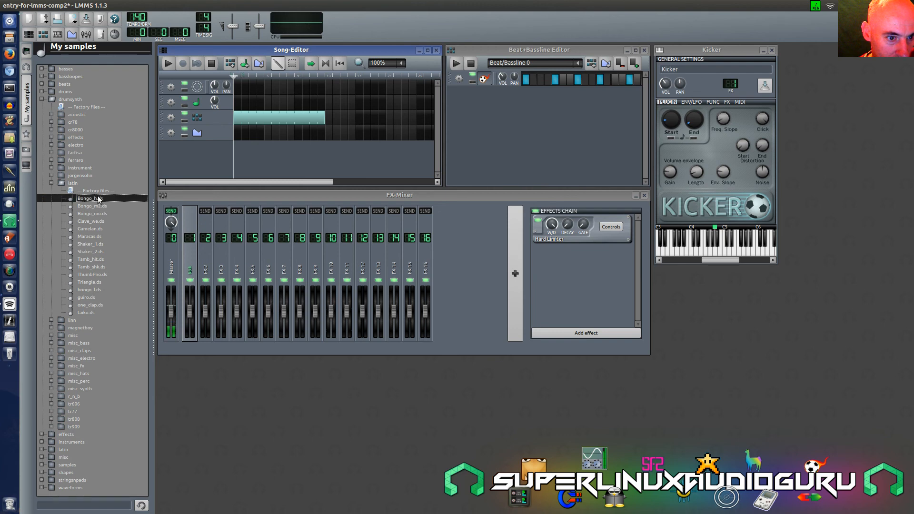
click(90, 207)
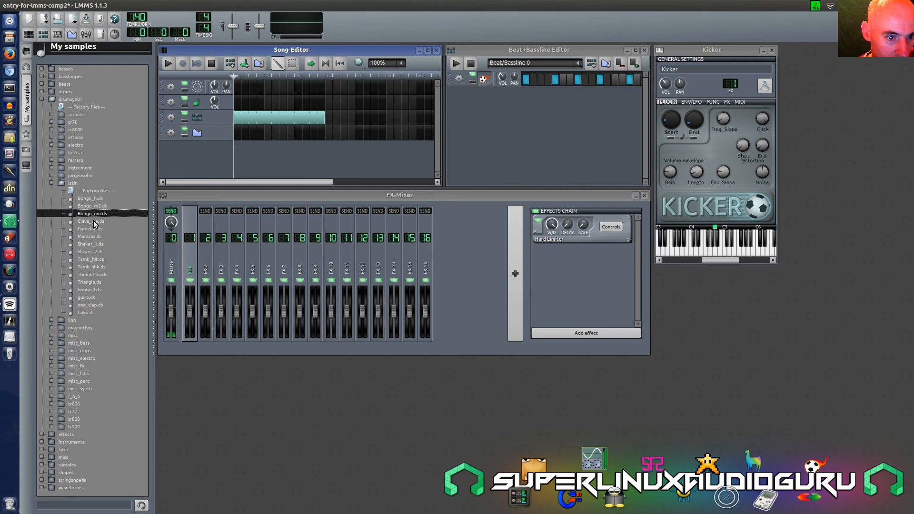
click(94, 215)
Add the Bongo_mu.ds sample as a new track below the kick in Beat/Bassline 0 and open its instrument window
click(95, 214)
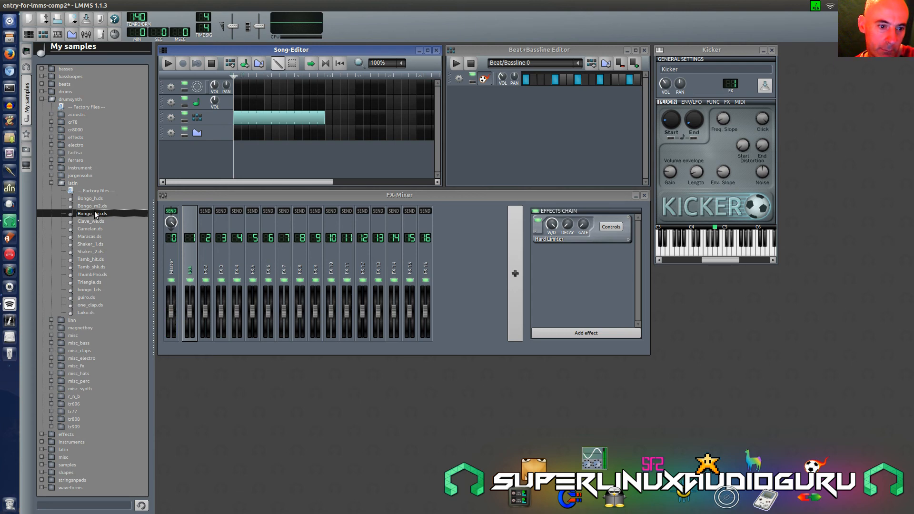
drag(95, 215, 494, 143)
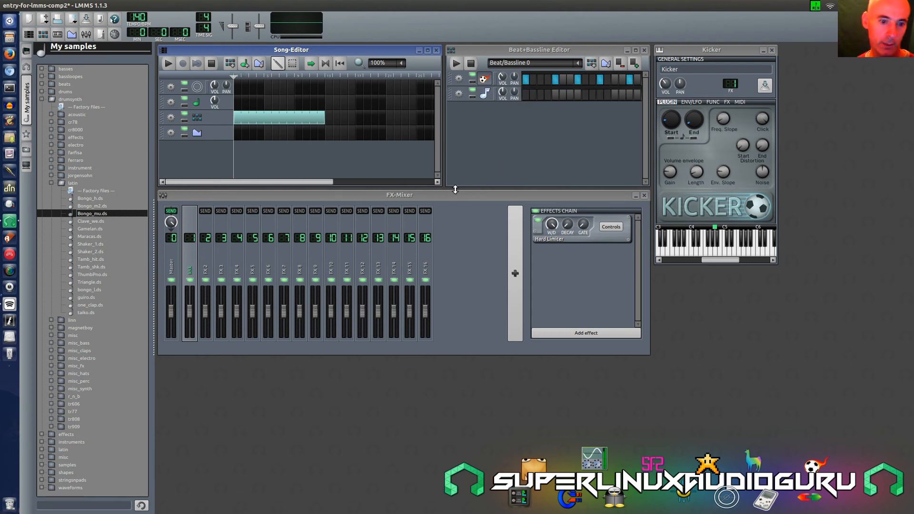
click(489, 98)
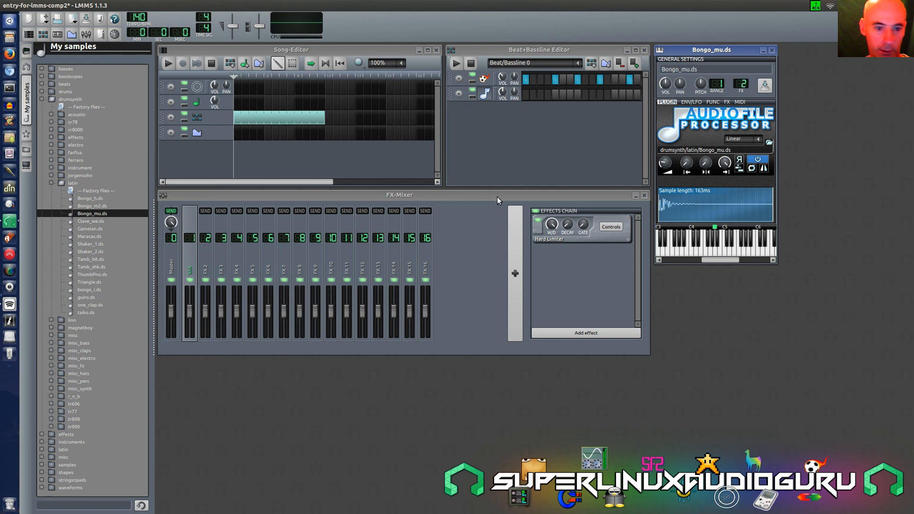
Rename FX channel 2 as bongo
click(210, 278)
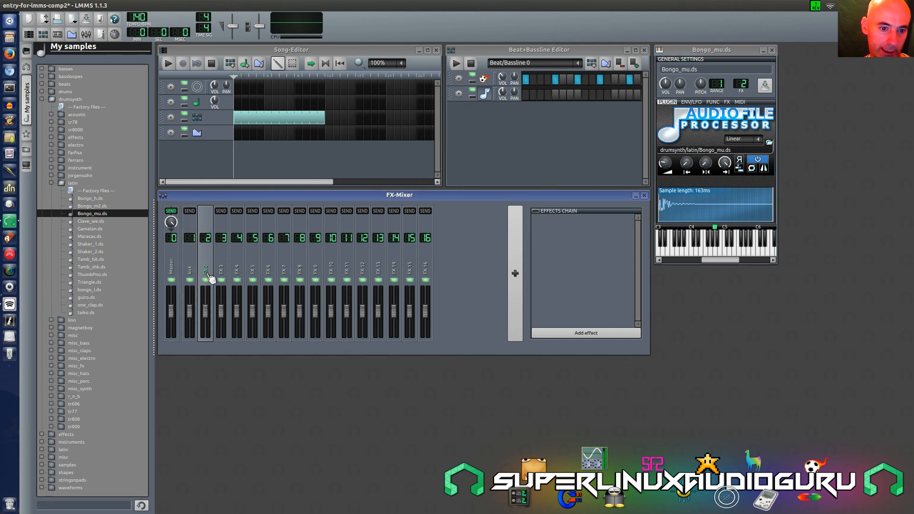
click(192, 274)
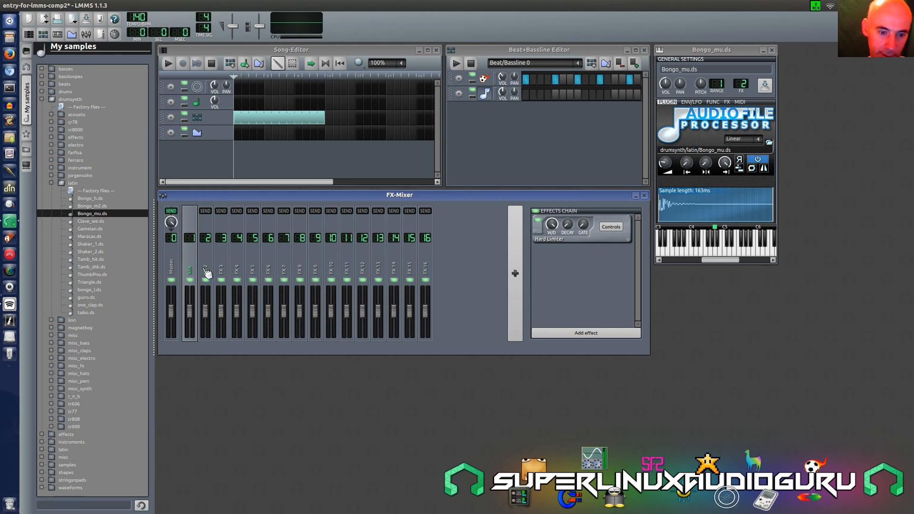
double_click(206, 271)
key(BackSpace)
key(BackSpace)
key(BackSpace)
key(BackSpace)
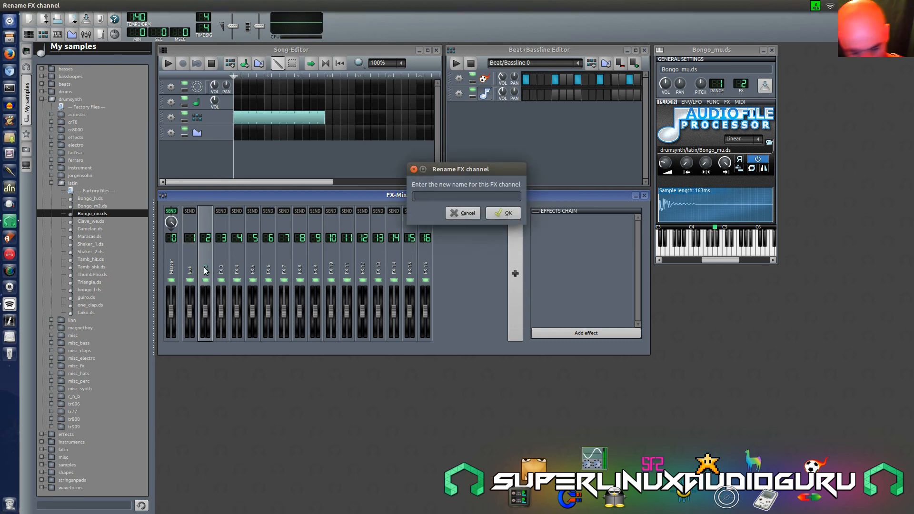
text(bongo)
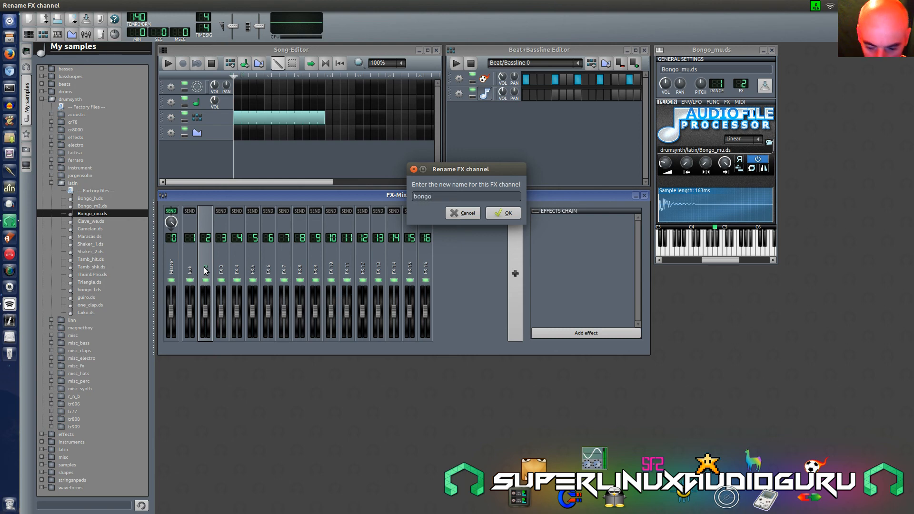
key(Return)
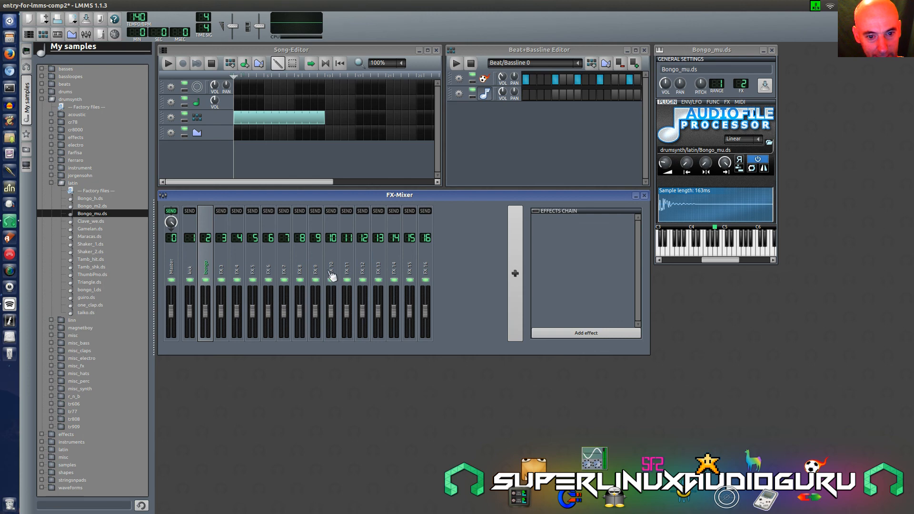
Add four new channels to the FX mixer
click(514, 264)
click(514, 265)
click(514, 264)
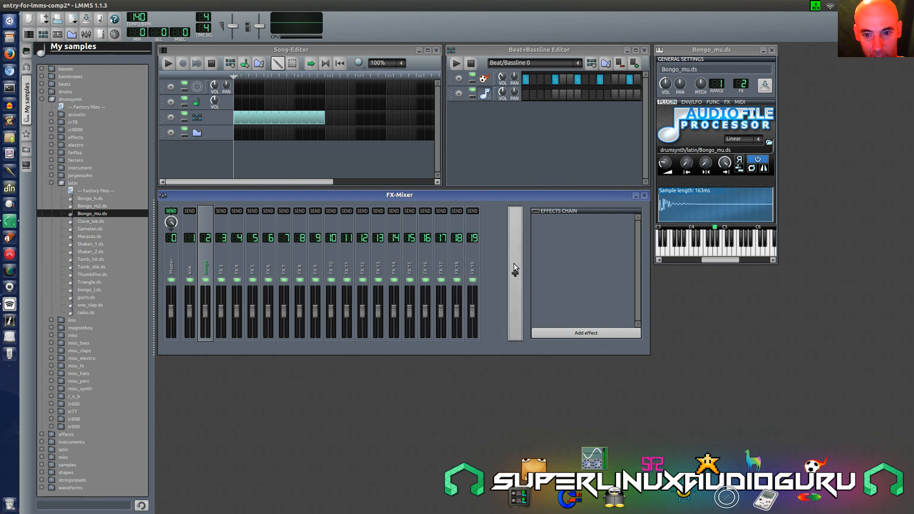
click(514, 265)
Rename FX channel 20 as reverb send
double_click(489, 270)
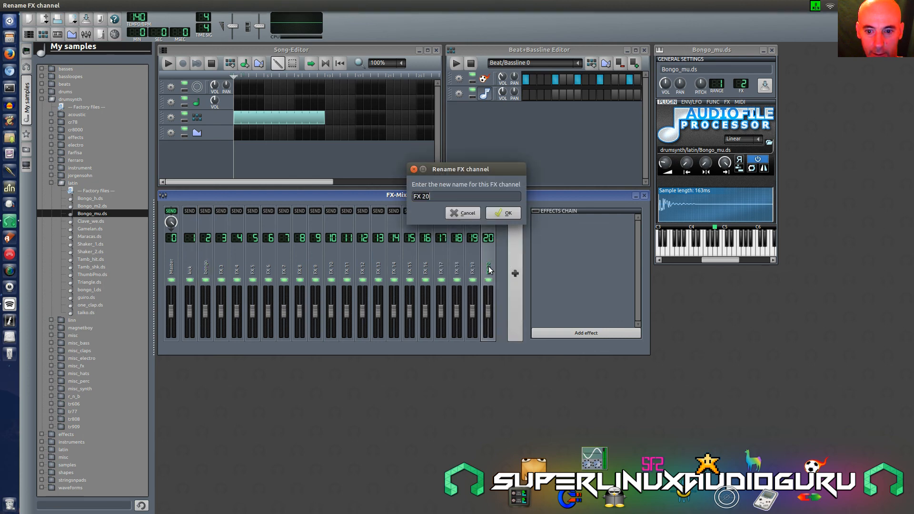
key(BackSpace)
key(BackSpace)
key(BackSpace)
key(BackSpace)
key(BackSpace)
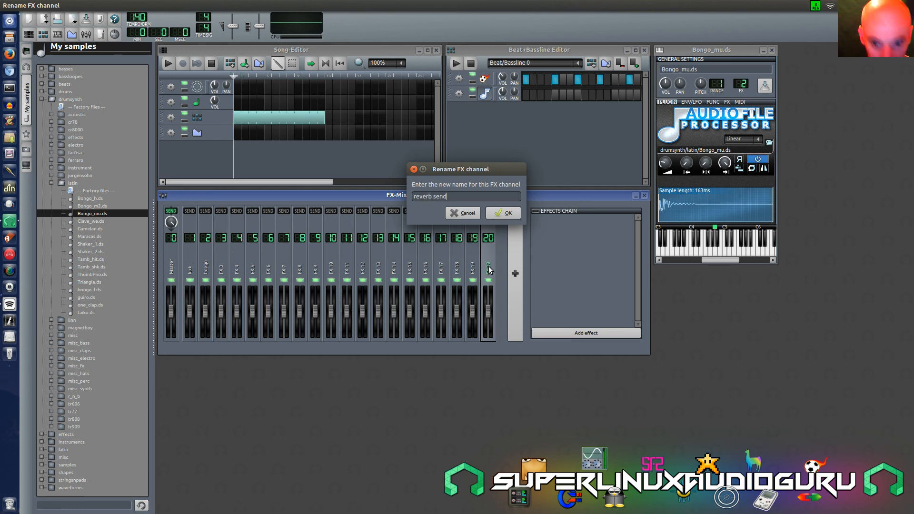
text(reverb send)
click(512, 213)
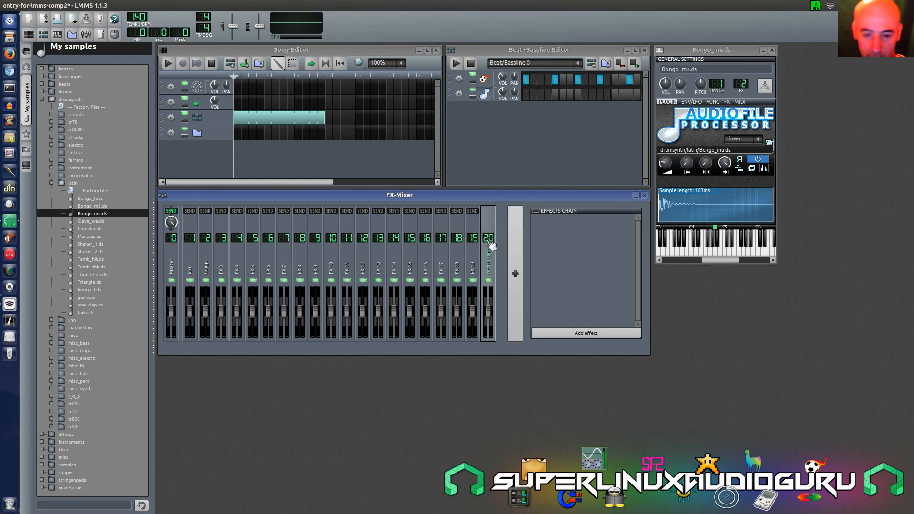
Add the Calf Reverb LADSPA effect to the reverb send channel and move its control window below the mixer
click(574, 331)
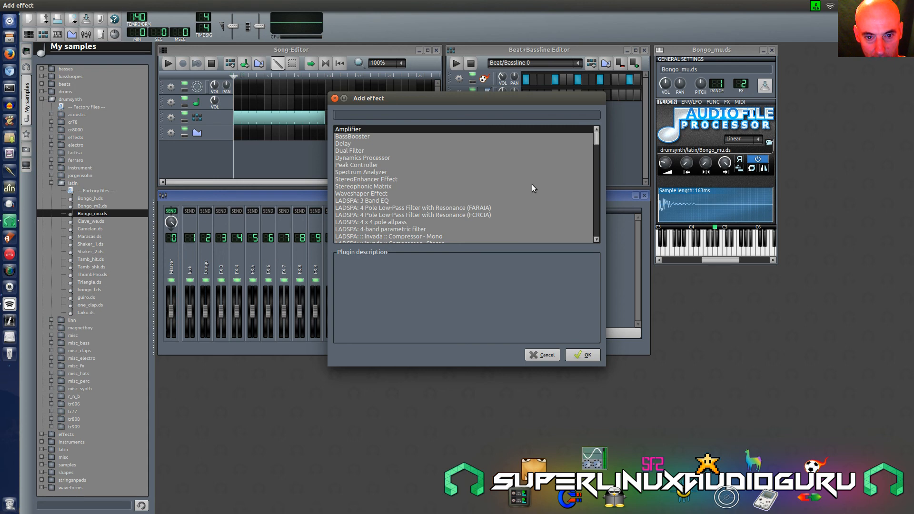
text(re)
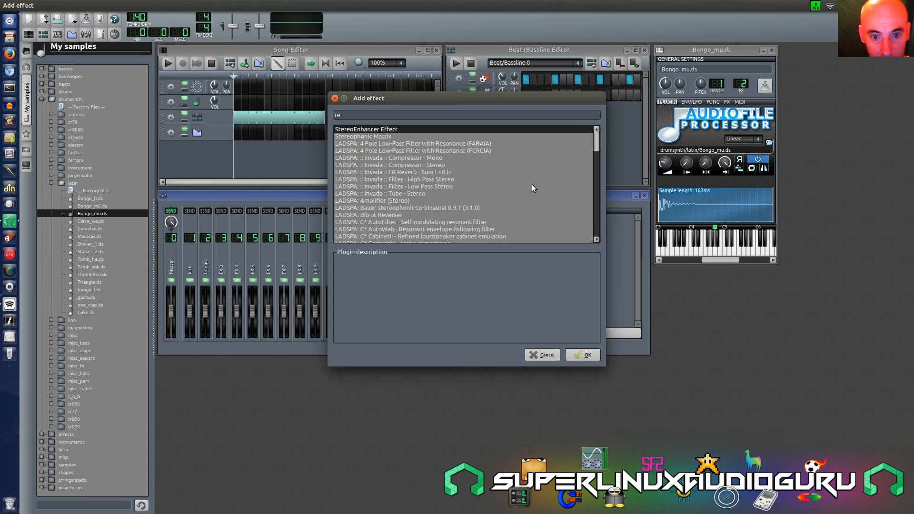
text(verb)
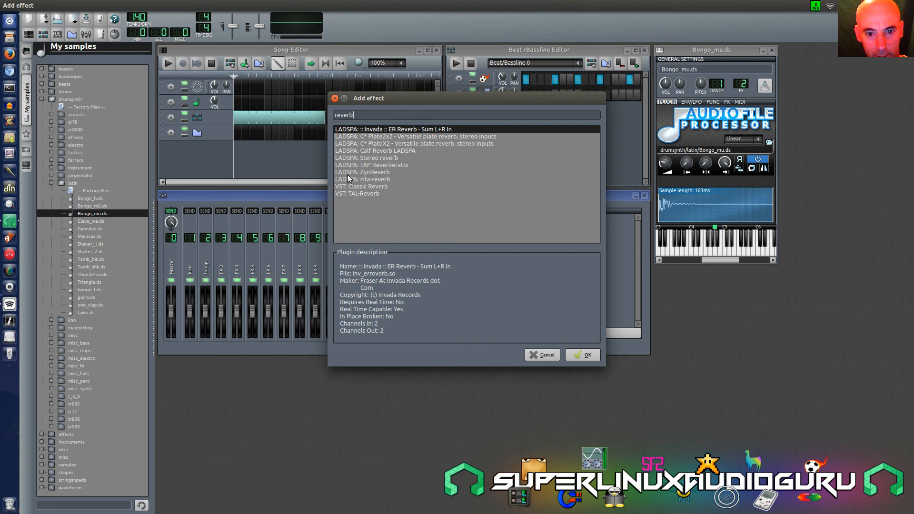
click(370, 172)
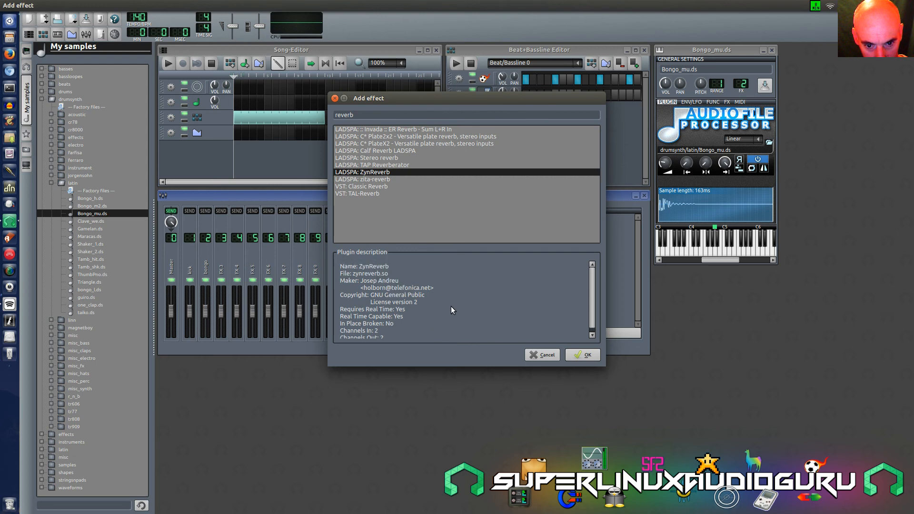
click(389, 151)
double_click(390, 151)
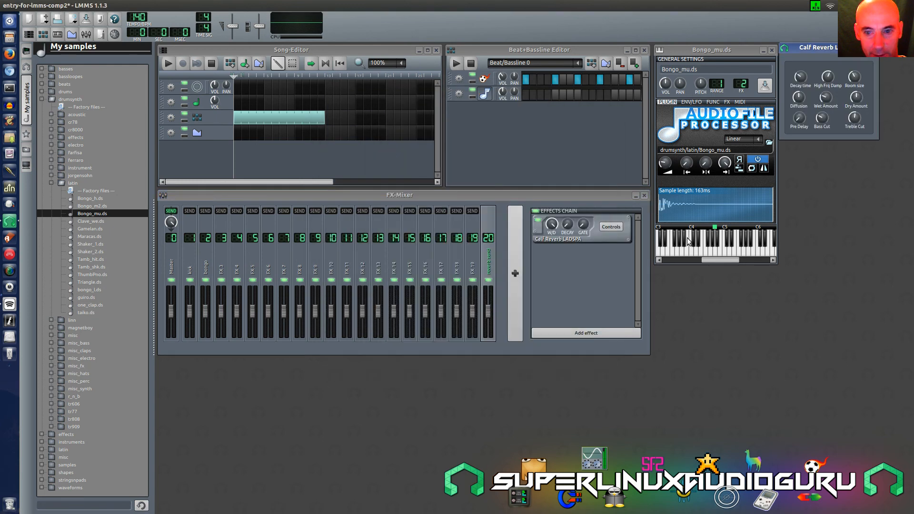
drag(821, 48, 297, 389)
Copy the kick's step pattern onto the bongo track and start playing the beat
click(208, 280)
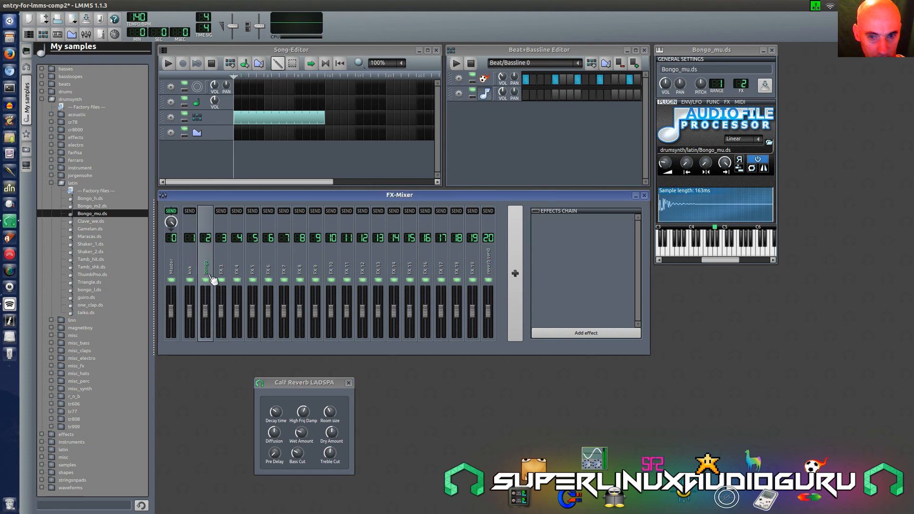
right_click(545, 79)
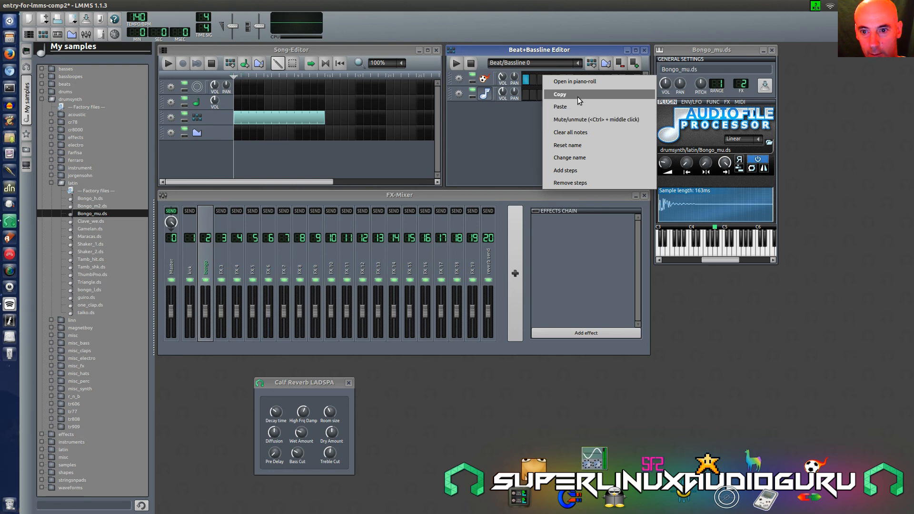
click(578, 96)
right_click(550, 94)
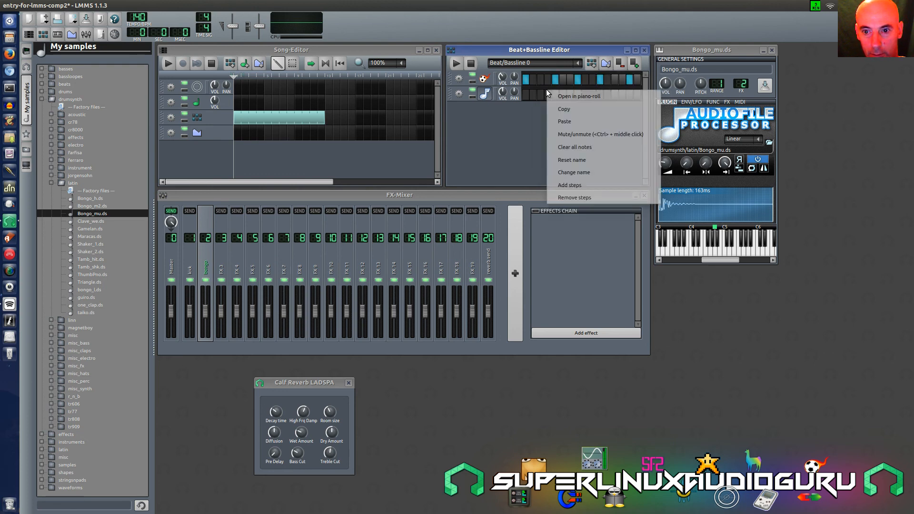
click(565, 121)
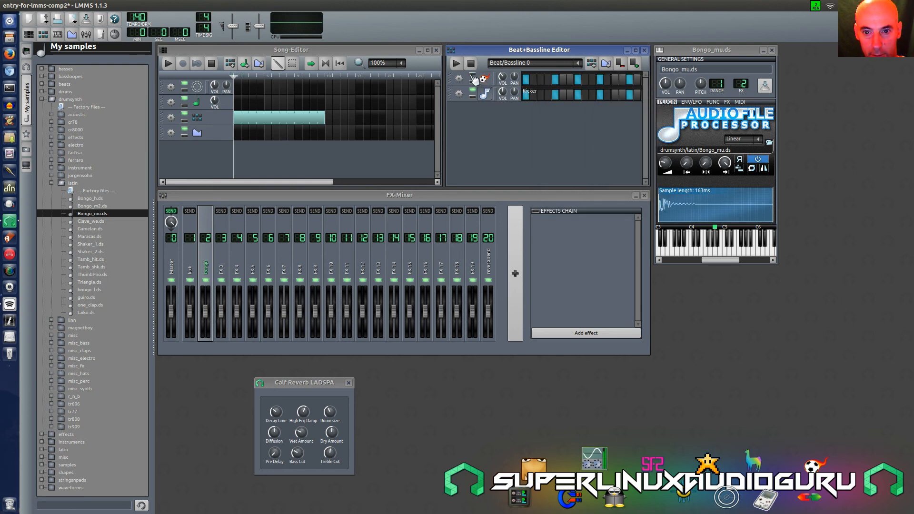
click(455, 63)
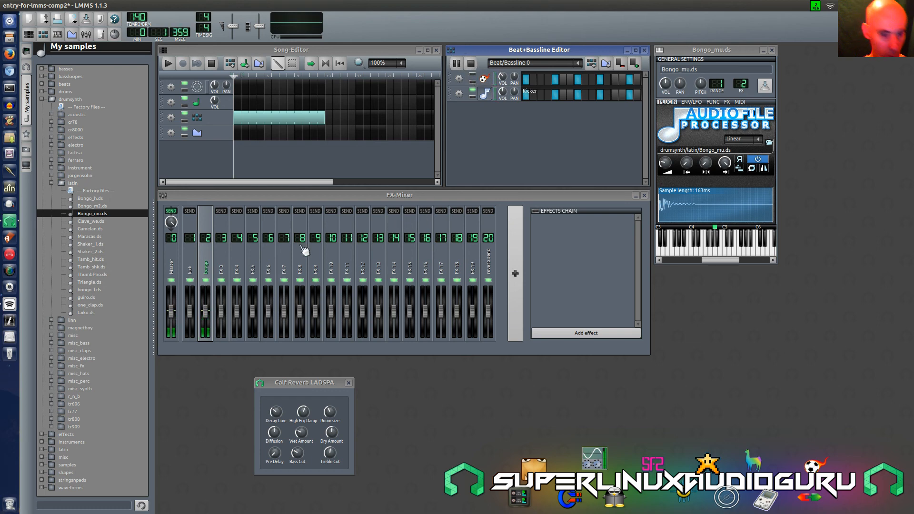
click(206, 263)
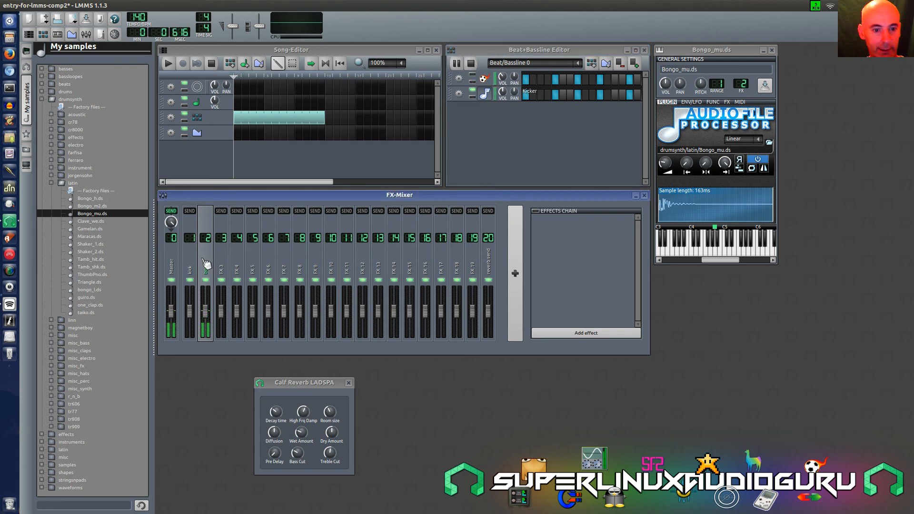
click(544, 332)
click(542, 354)
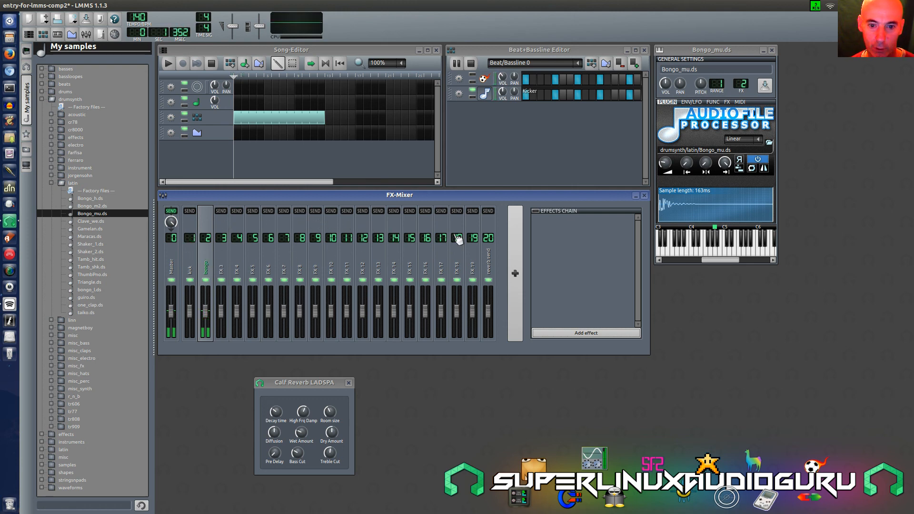
Route the bongo channel to the reverb send channel and remove the send again to compare the sound
click(488, 210)
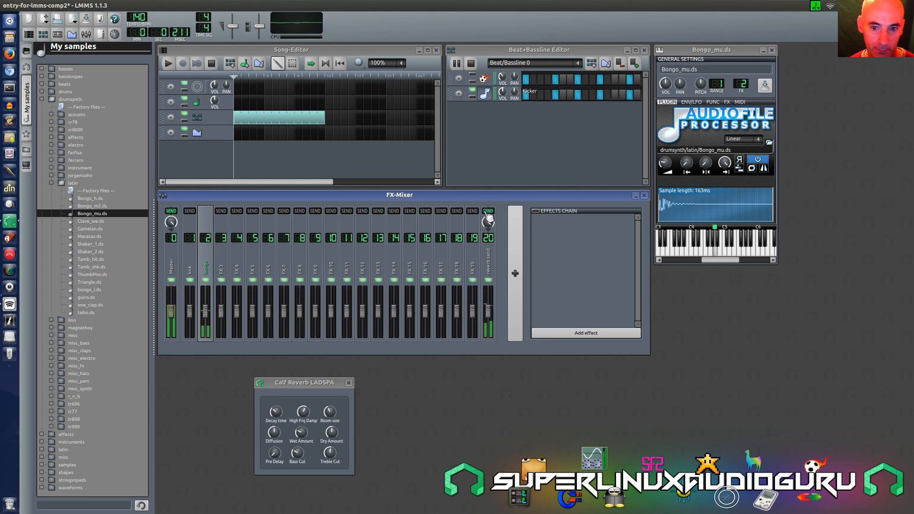
click(487, 210)
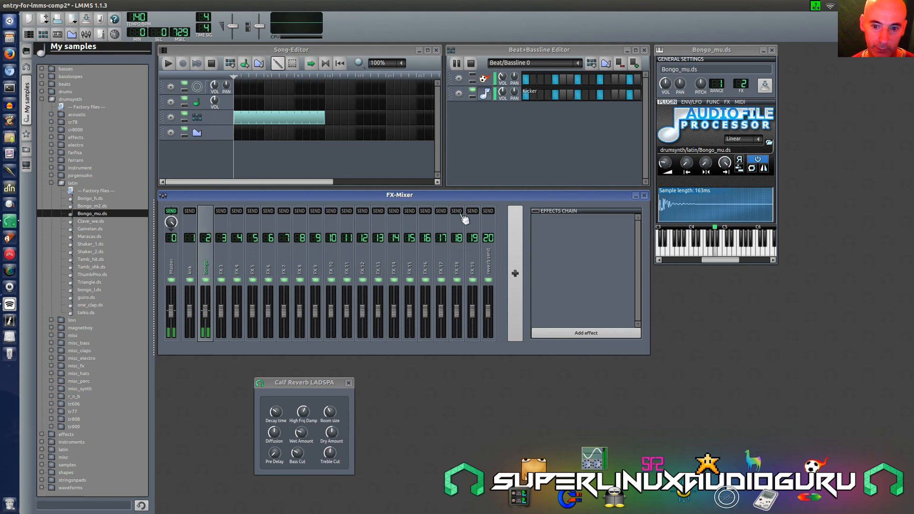
Route the bongo channel to the reverb send, then compare the sound with the reverb and master send amounts turned down and back up
click(489, 213)
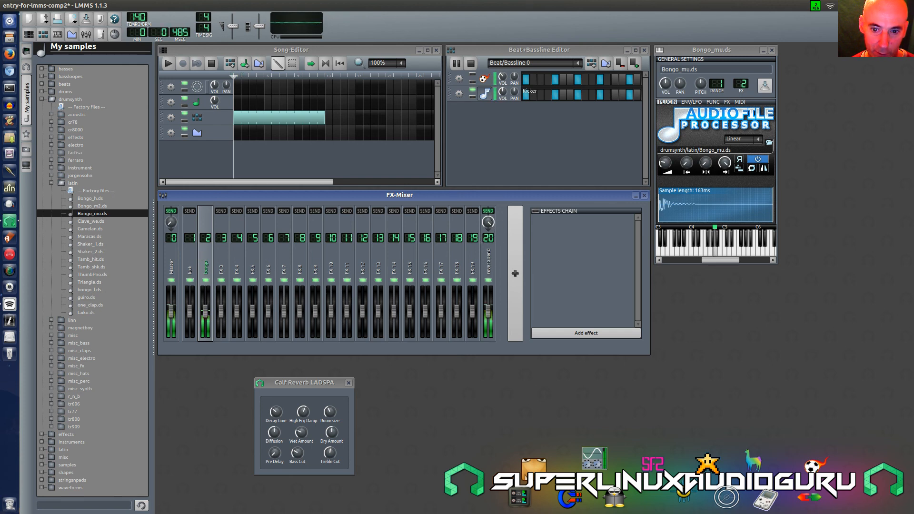
drag(488, 222, 488, 267)
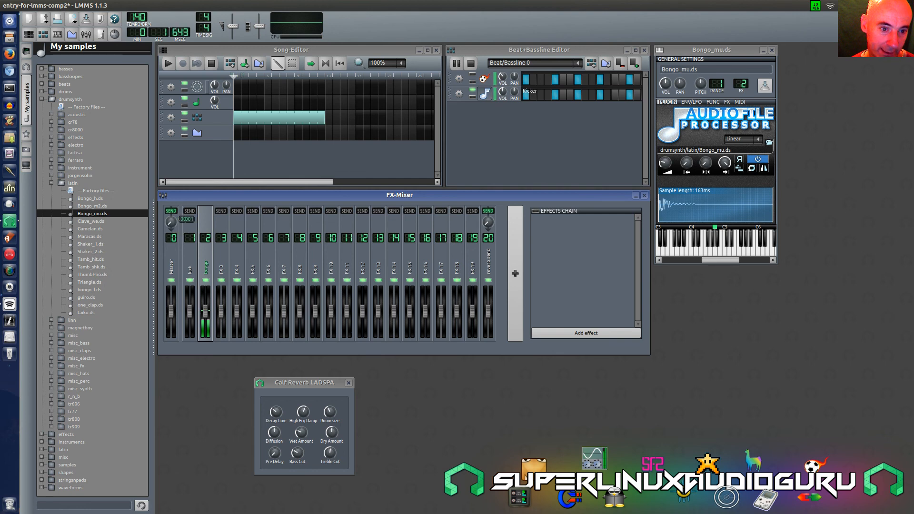
drag(171, 222, 171, 209)
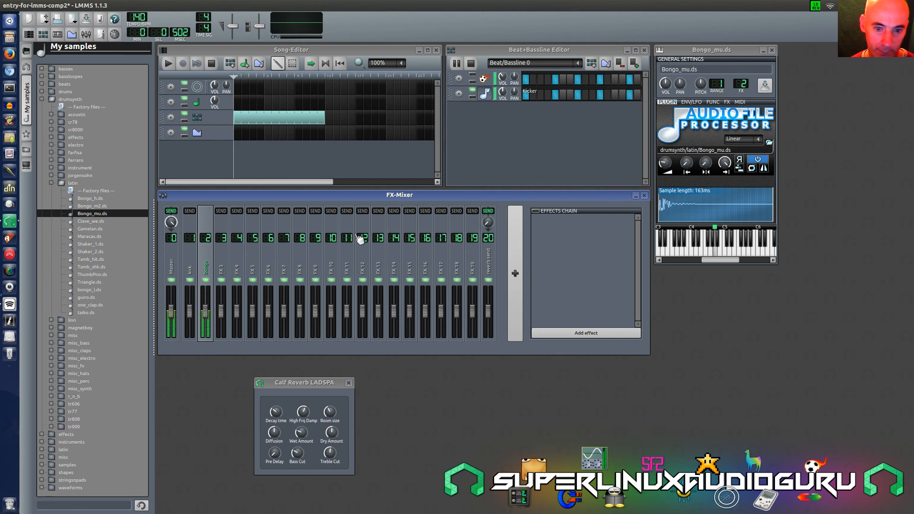
drag(487, 222, 488, 209)
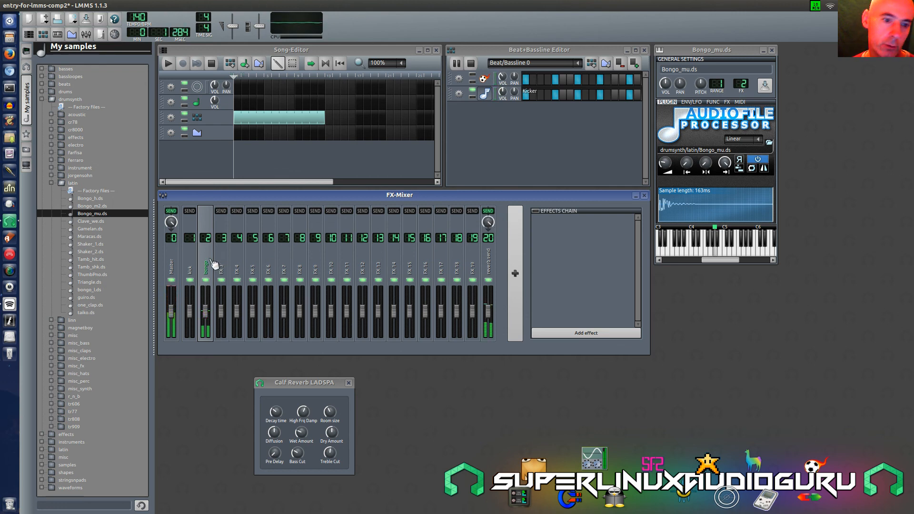
Turn the bongo channel's send amount to the master down to nearly zero
drag(172, 224, 172, 223)
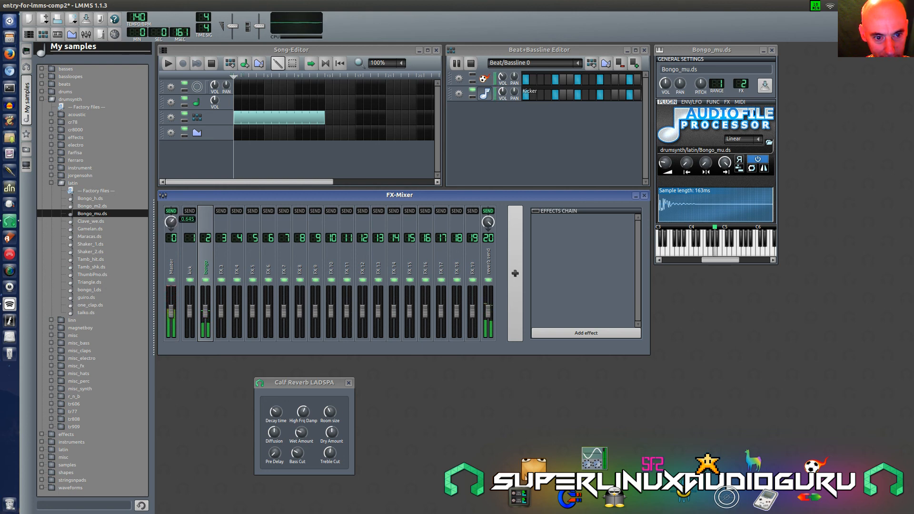
drag(172, 223, 173, 224)
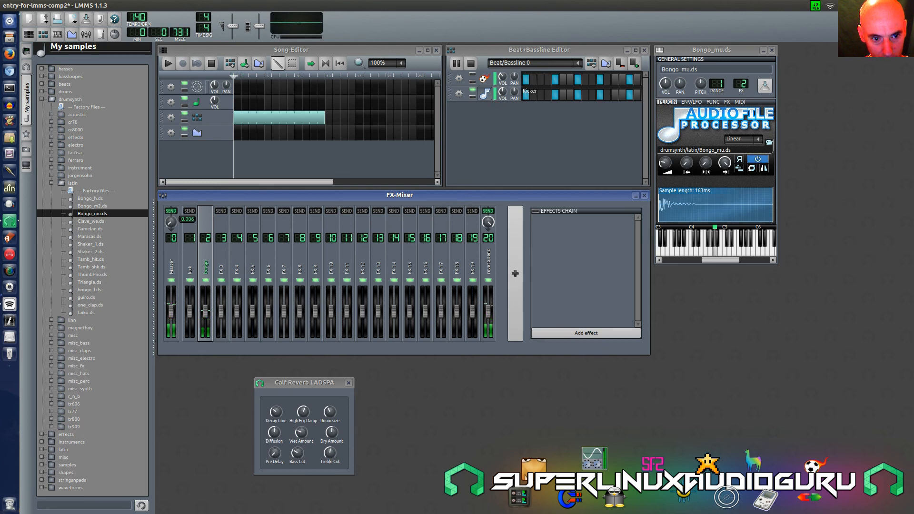
drag(173, 224, 173, 224)
Bring the Calf Reverb controls over the mixer, raise the room size to maximum, and increase the wet amount and pre delay
drag(296, 386, 578, 231)
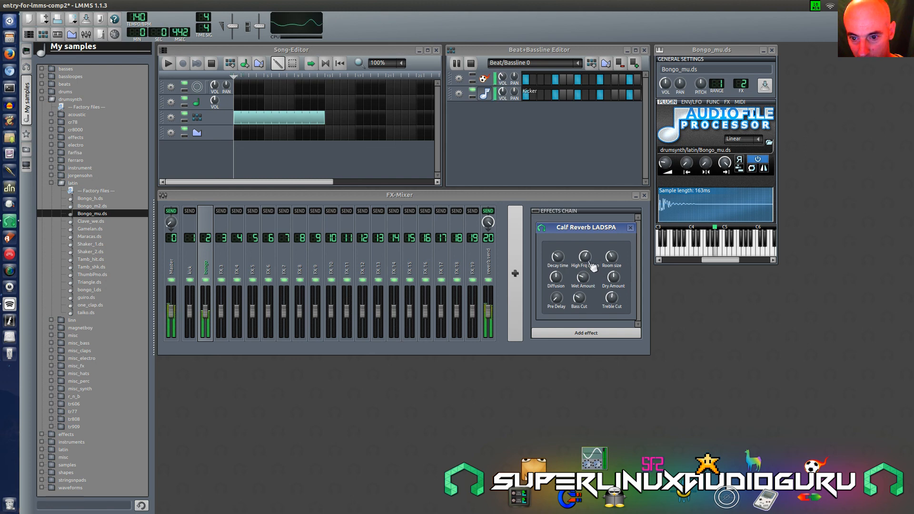
click(613, 257)
drag(613, 258, 565, 258)
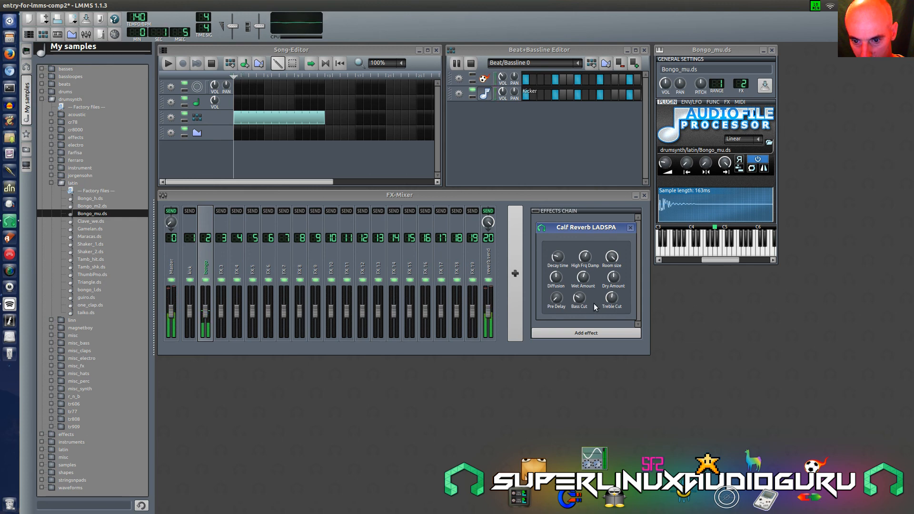
drag(578, 297, 579, 293)
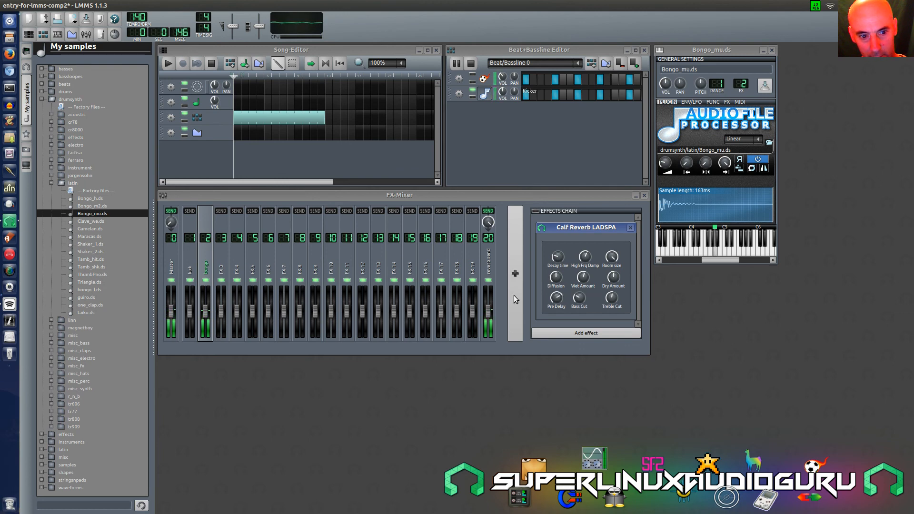
Raise the bongo channel's send amount to the master again and check the master channel
click(211, 257)
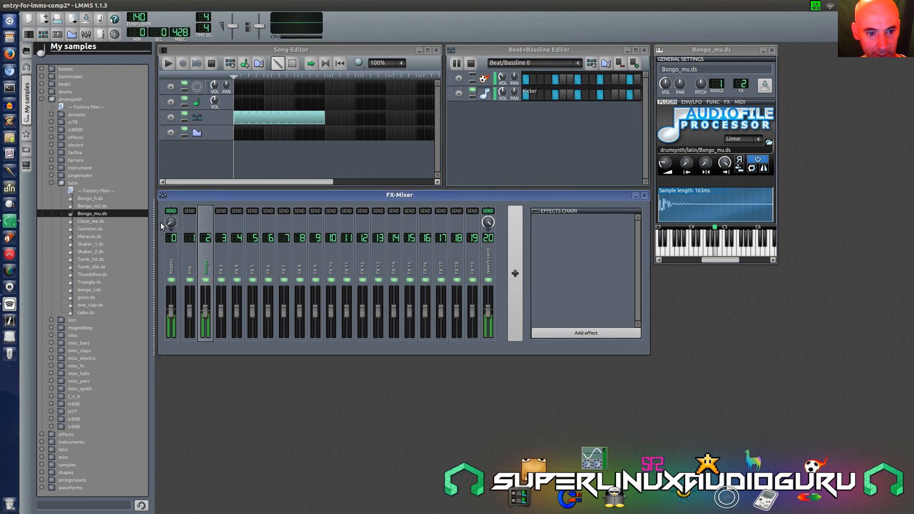
drag(173, 222, 172, 191)
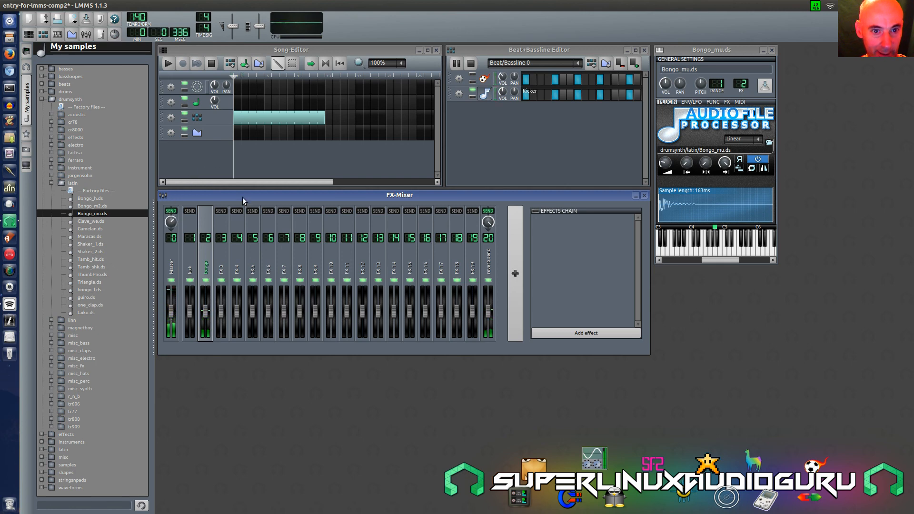
click(169, 269)
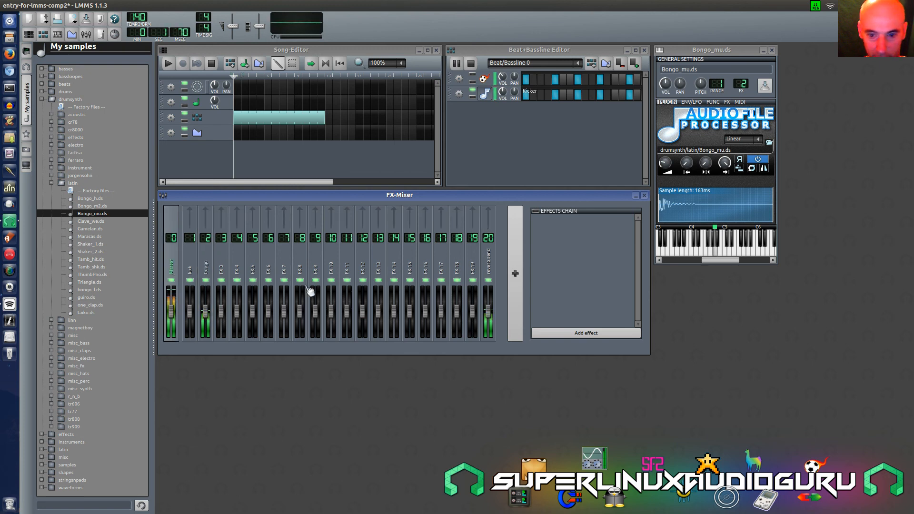
Add the LADSPA TAP Scaling Limiter to the reverb send channel after the Calf Reverb
click(494, 267)
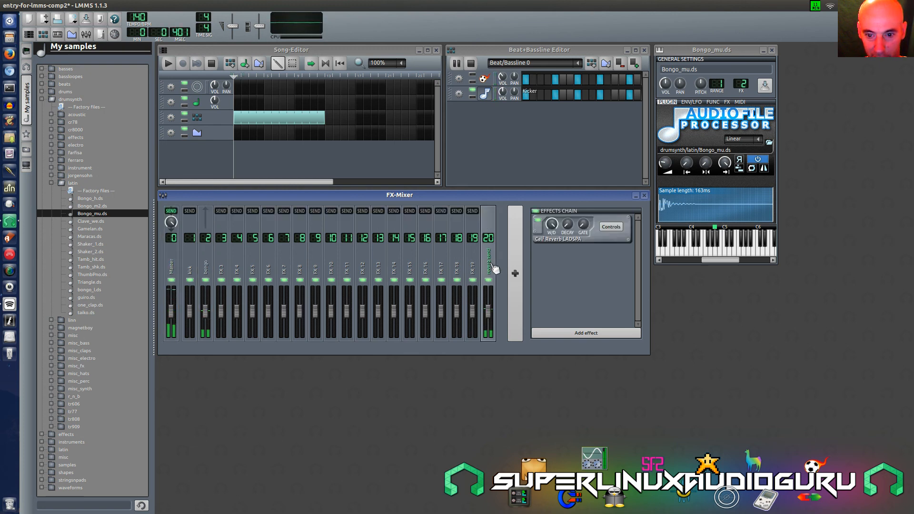
click(581, 333)
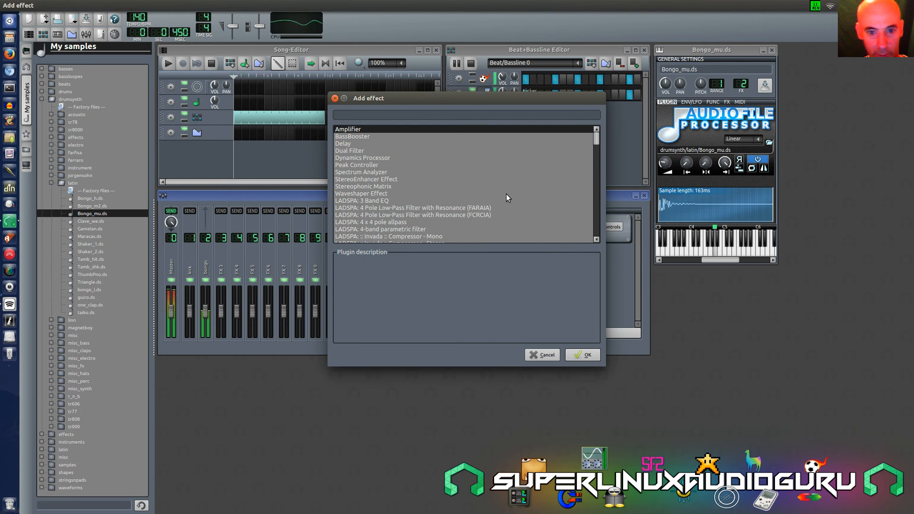
text(limit)
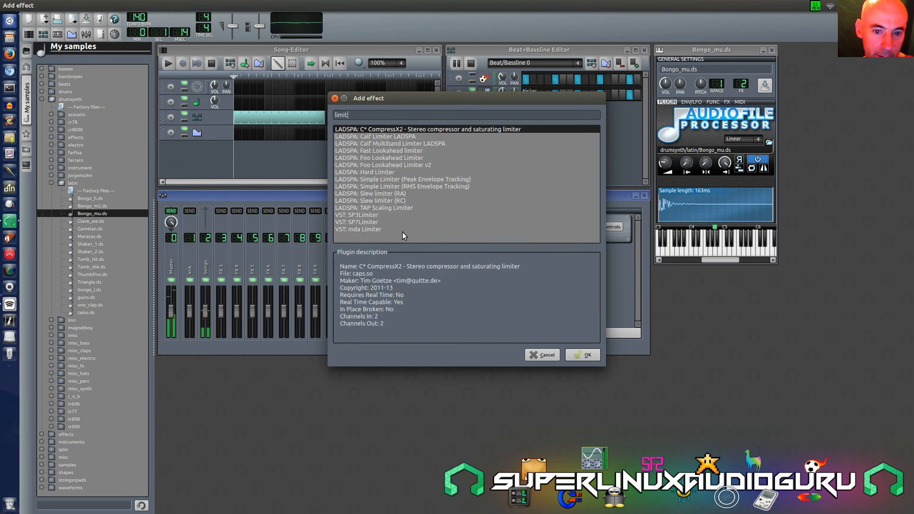
double_click(392, 208)
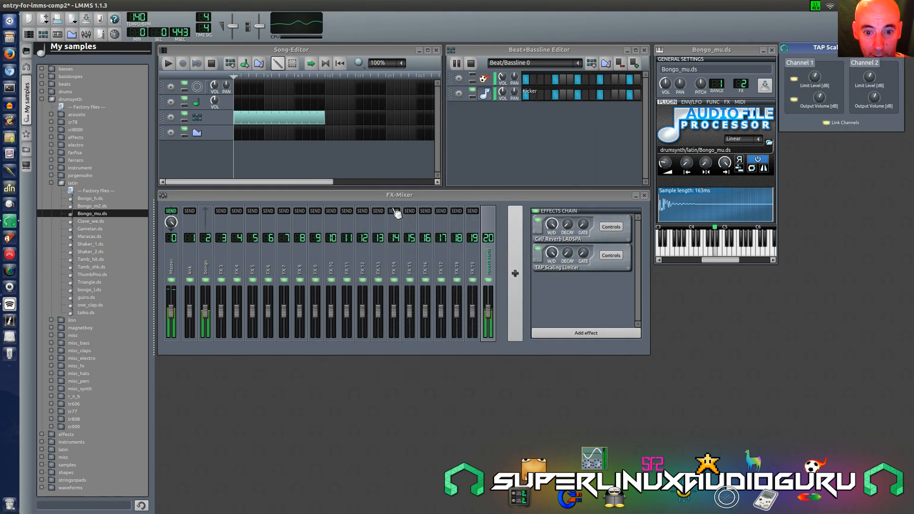
Open the reverb send channel's Calf Reverb controls, place them below the bongo instrument window, and set the dry amount to 0
click(494, 267)
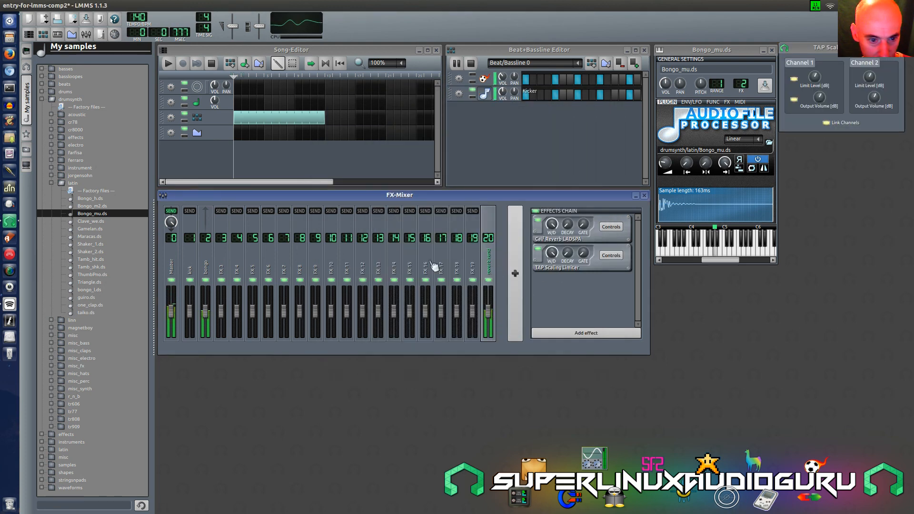
click(206, 266)
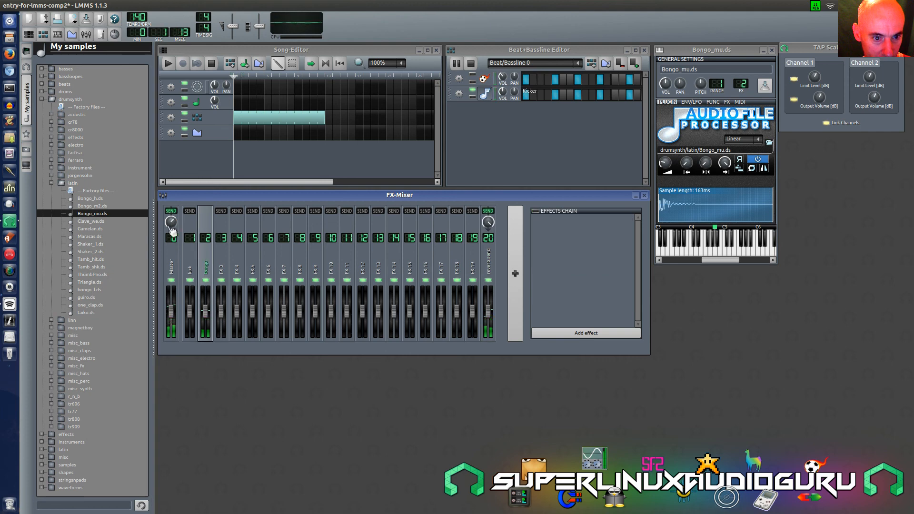
click(487, 271)
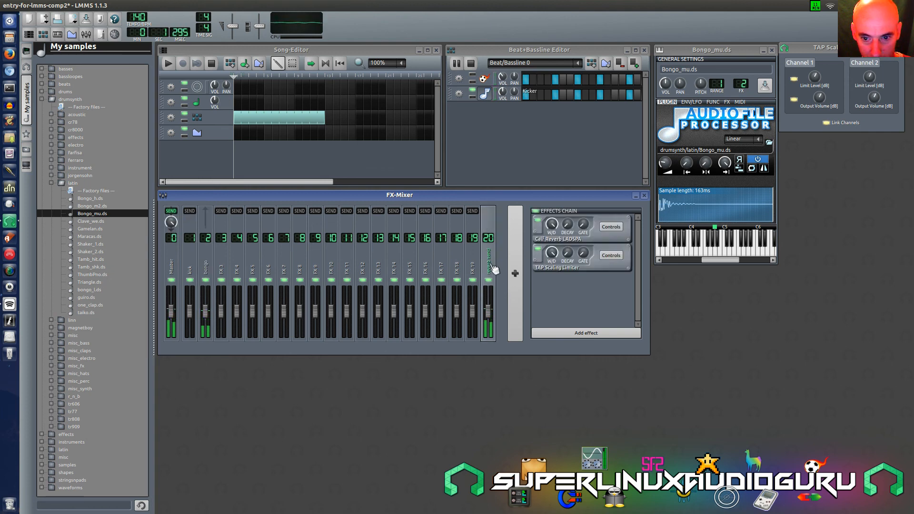
click(610, 227)
drag(606, 227, 723, 278)
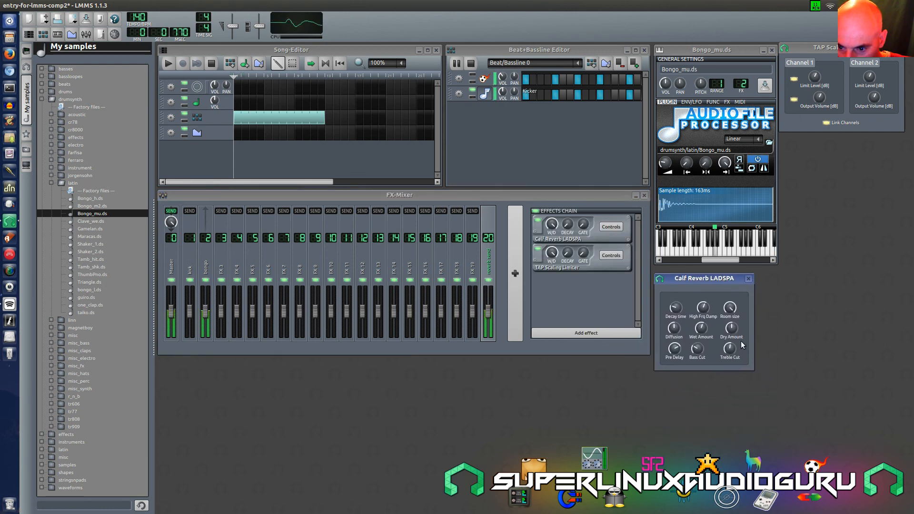
drag(731, 328, 731, 352)
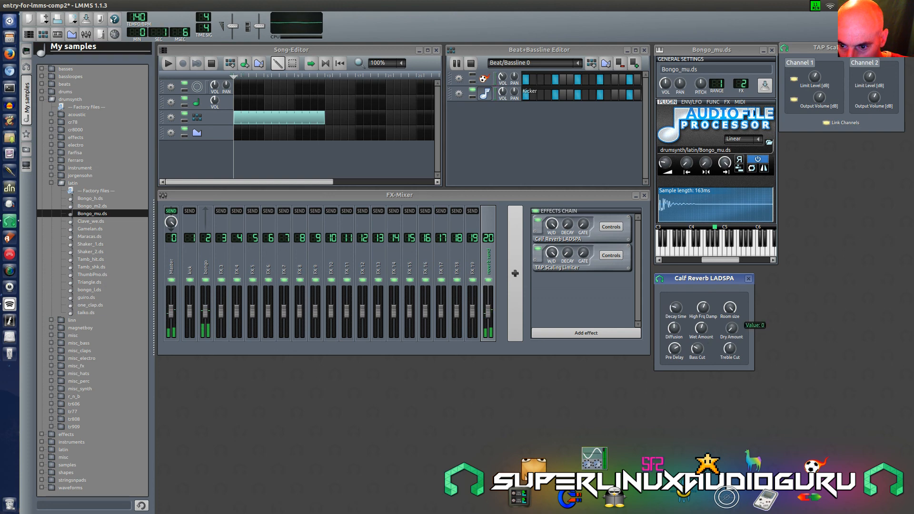
Set the Calf Reverb's wet amount to 1.555
click(701, 329)
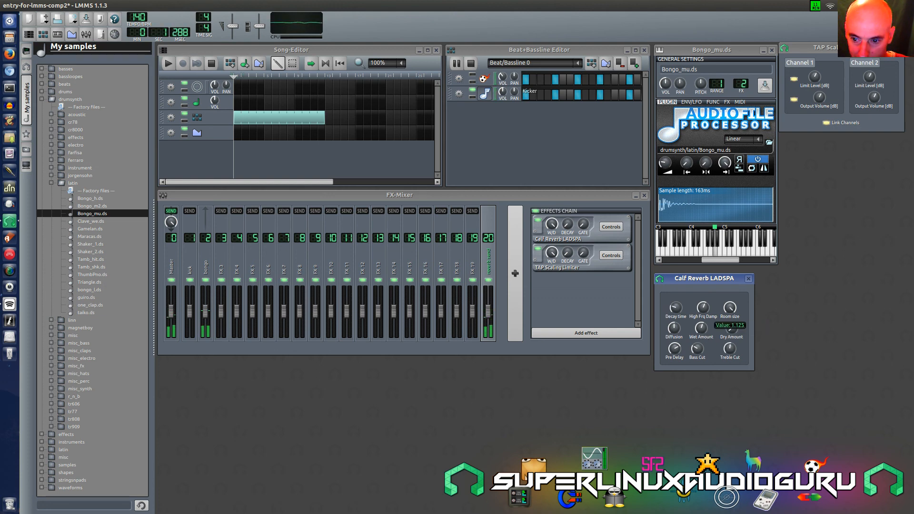
drag(701, 328, 701, 322)
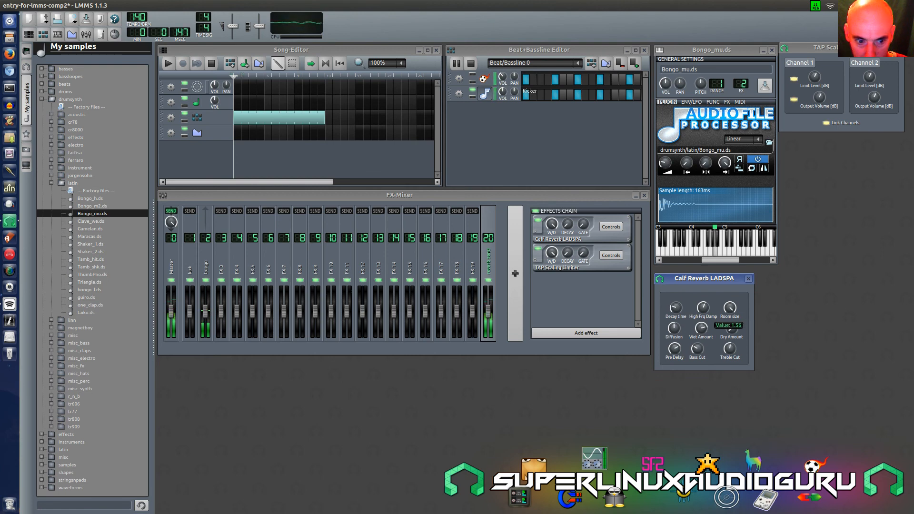
drag(701, 329, 701, 328)
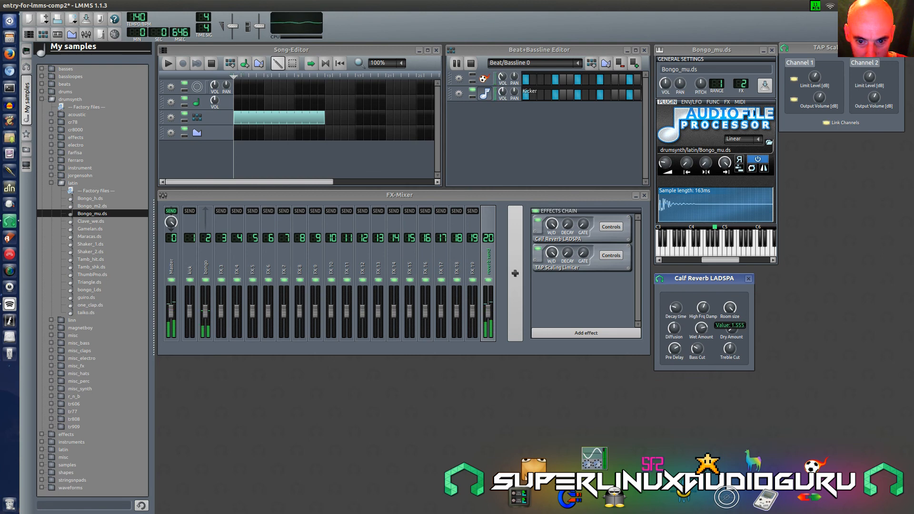
Lower the bongo channel's volume fader slightly to balance it against the reverb send
click(488, 313)
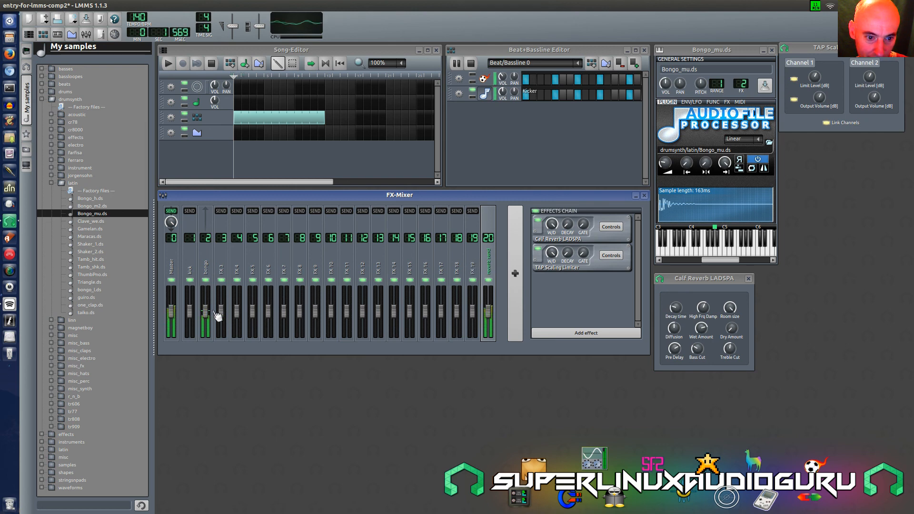
mouse_move(208, 309)
mouse_down()
mouse_move(209, 342)
mouse_move(212, 313)
mouse_up()
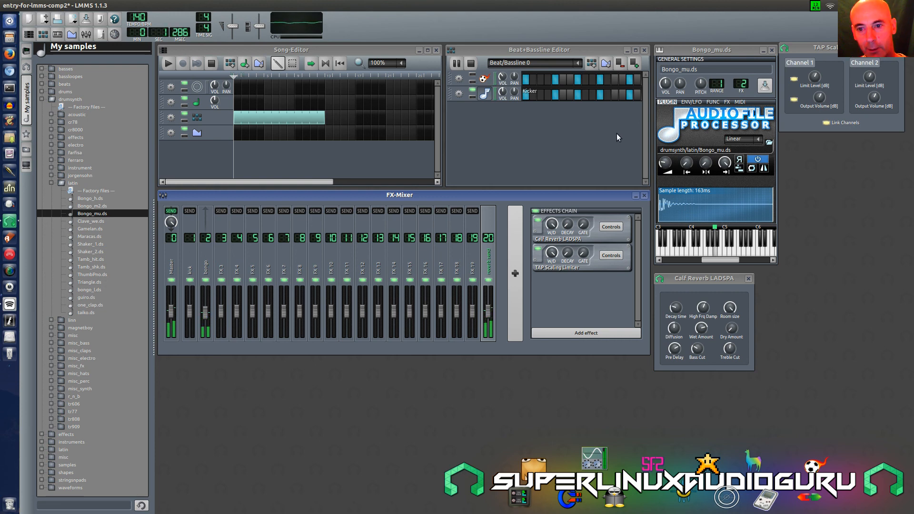
Stop the beat, put the kick on four evenly spaced steps, unmute it, and restart playback
click(470, 63)
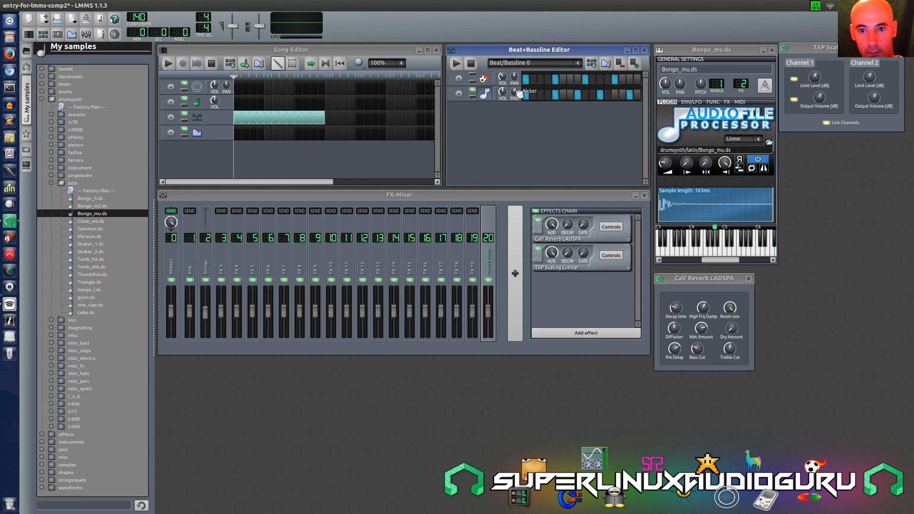
click(455, 66)
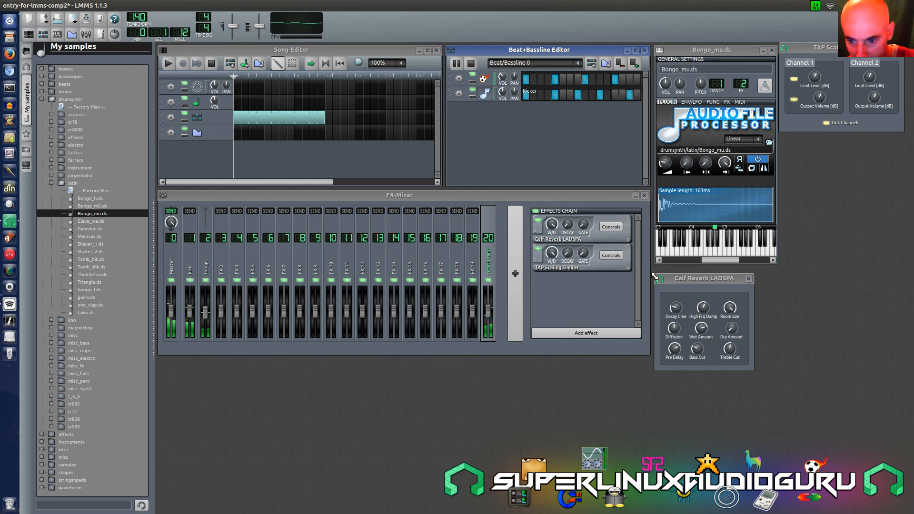
Turn the Calf Reverb's pre delay back down and select the bongo mixer channel
click(680, 354)
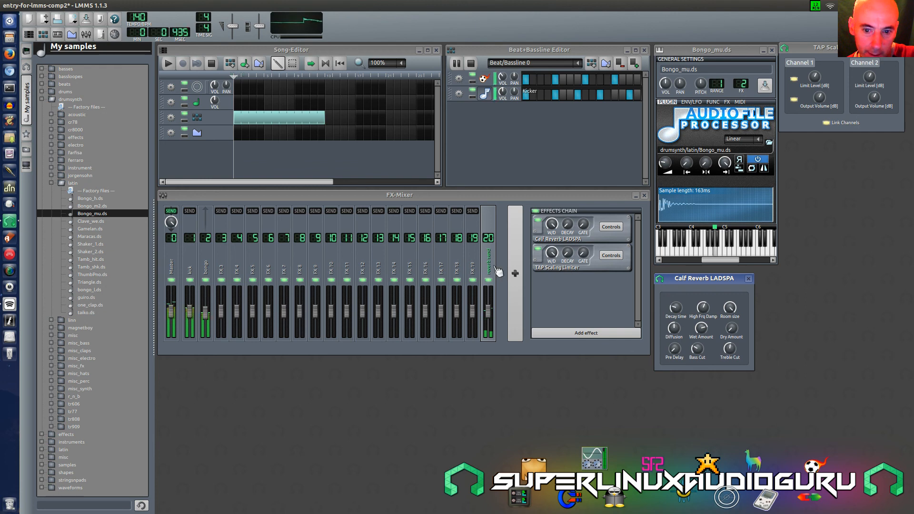
click(210, 275)
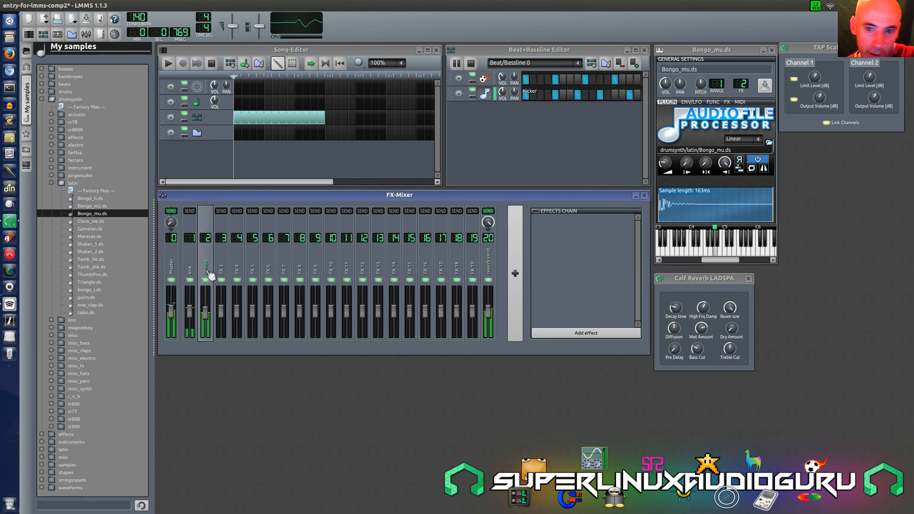
Reopen the Bongo_mu.ds instrument window, reduce the reverb's wet amount, and set the bongo's base note around C5
click(485, 93)
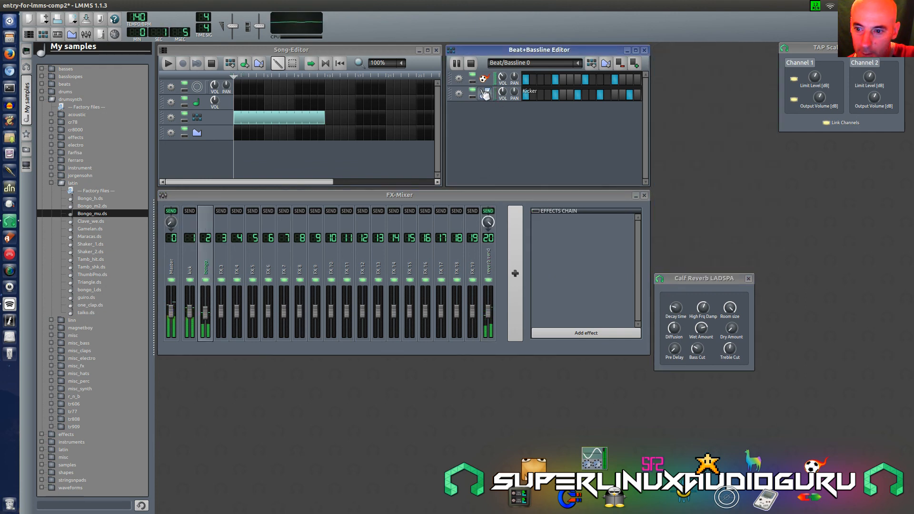
click(485, 94)
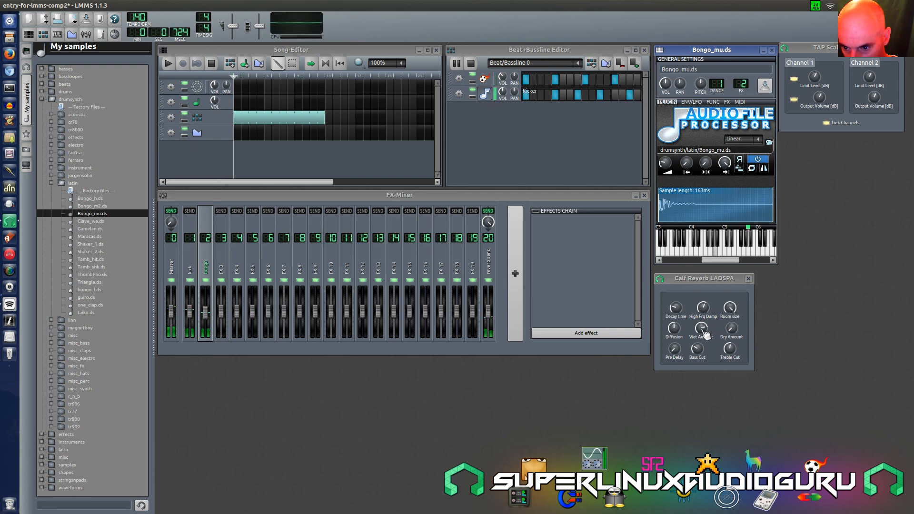
drag(702, 331, 703, 326)
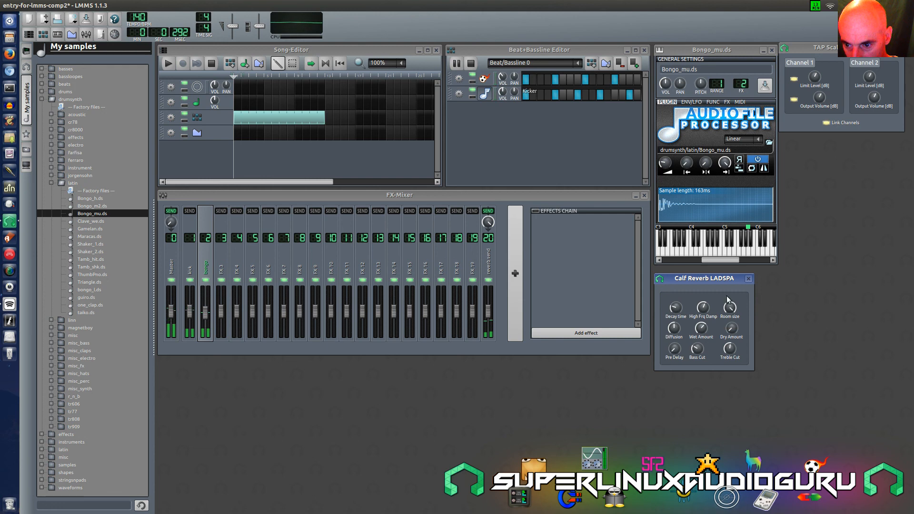
click(727, 228)
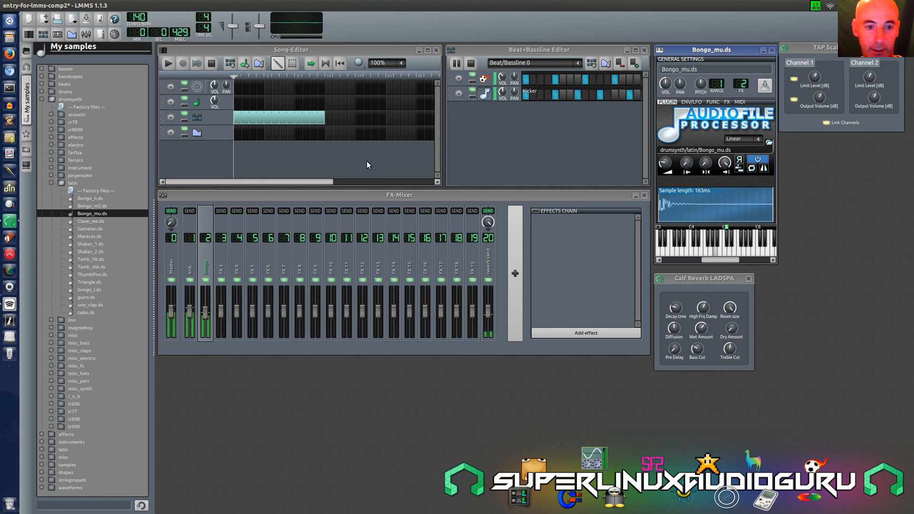
Copy the bongo row's step pattern, add a new beat/bassline, and paste the pattern into its bongo row
right_click(563, 90)
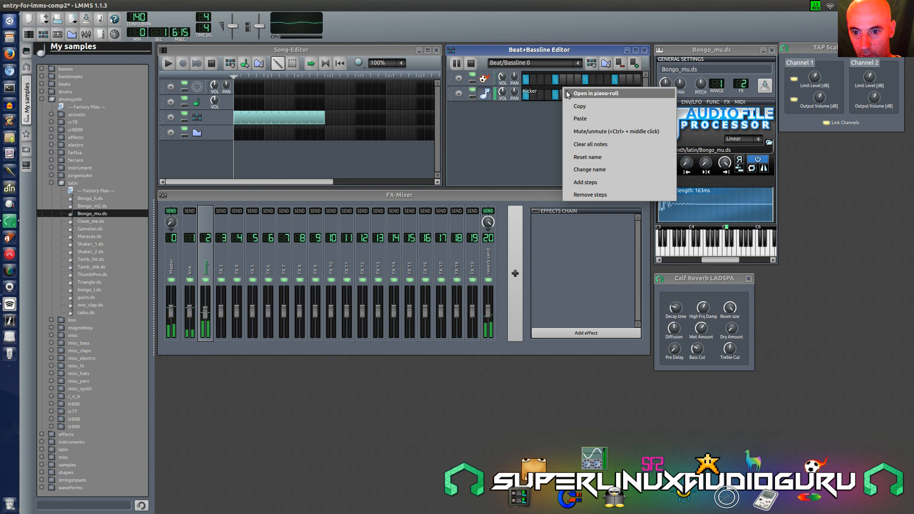
click(578, 107)
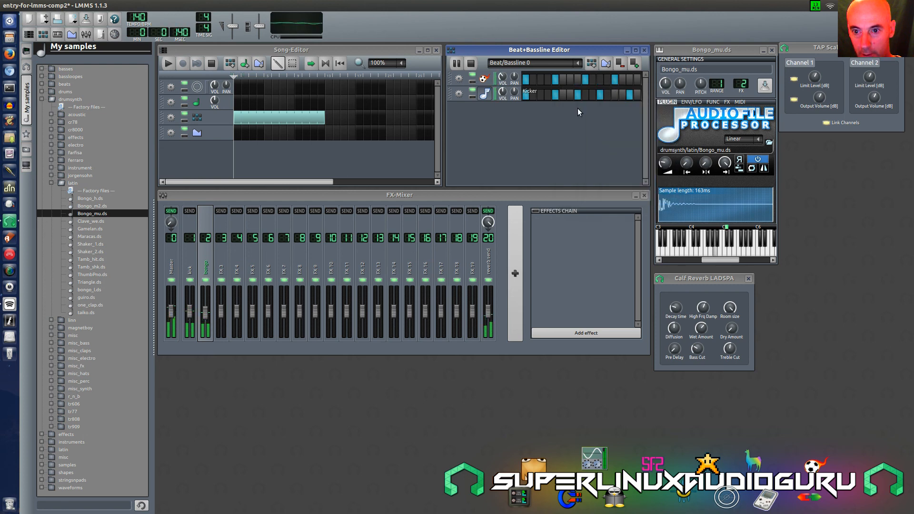
click(591, 64)
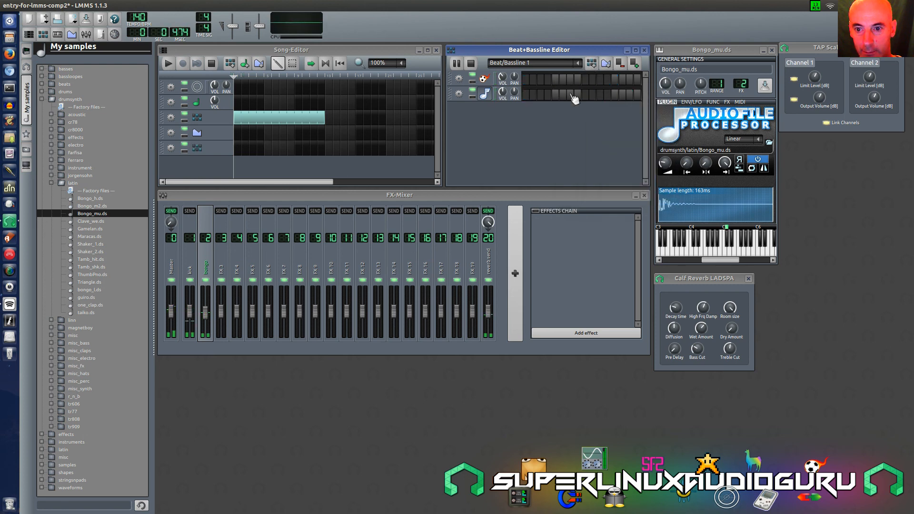
right_click(573, 98)
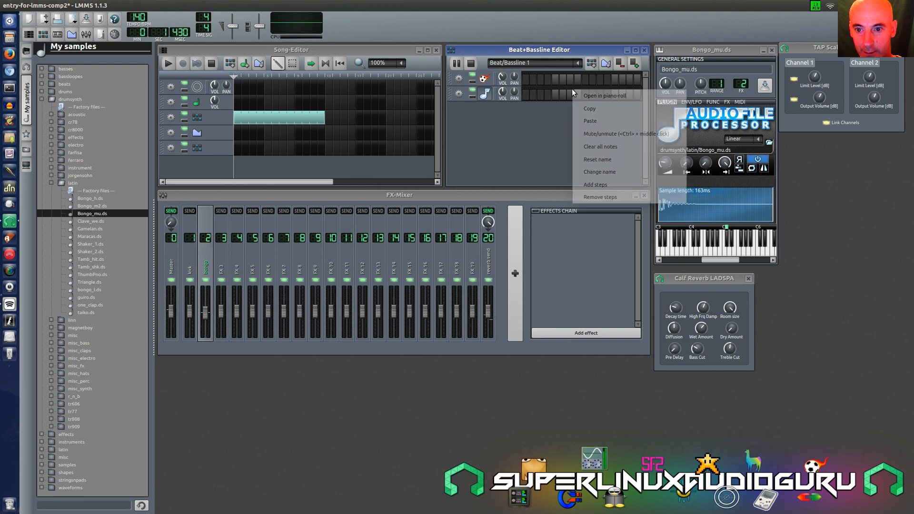
click(593, 118)
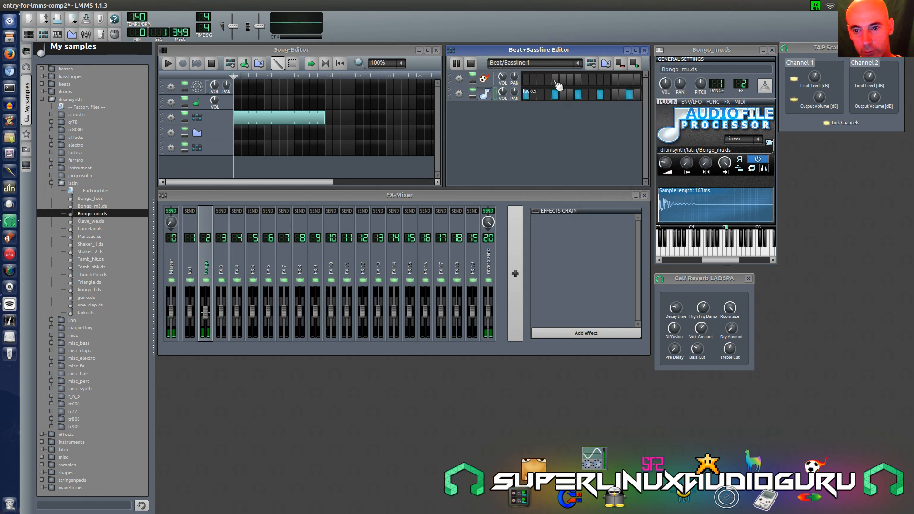
Return to Beat/Bassline 0, stop playback, and clear all five bongo steps so only the kick pattern remains there
scroll(540, 65, up, 1)
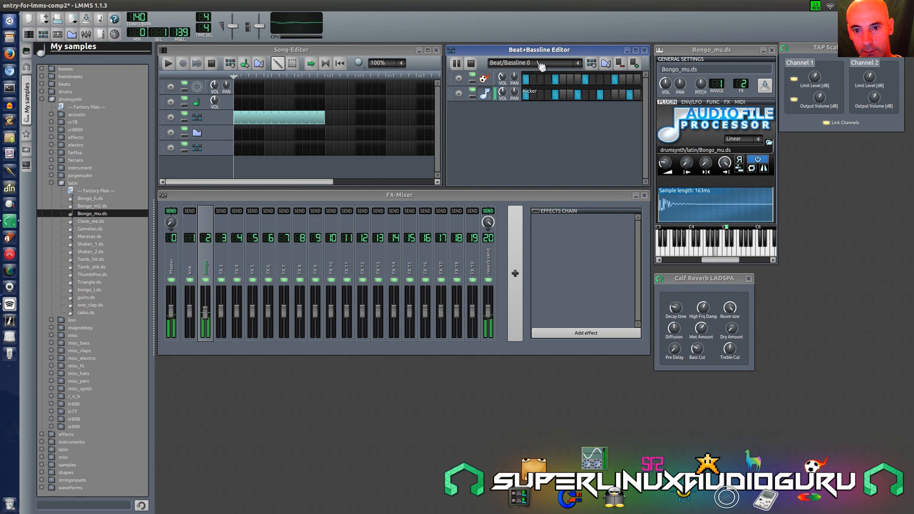
click(471, 64)
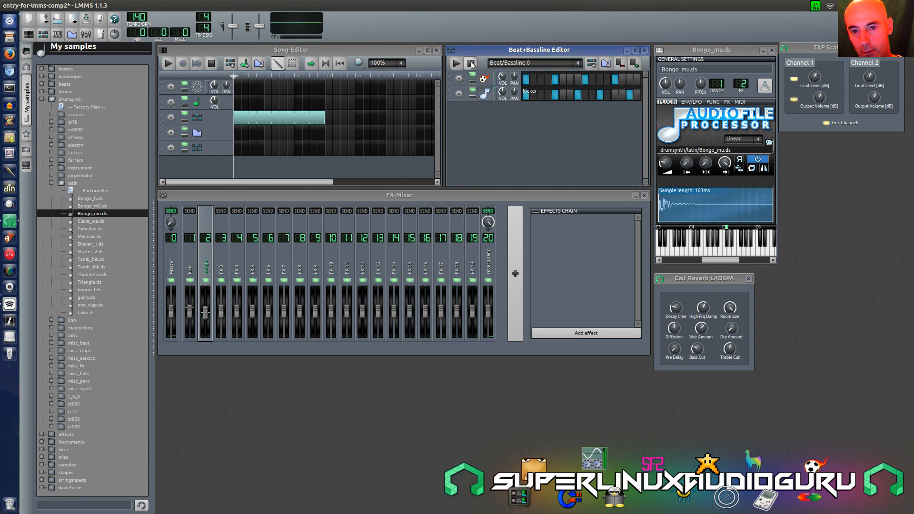
click(526, 95)
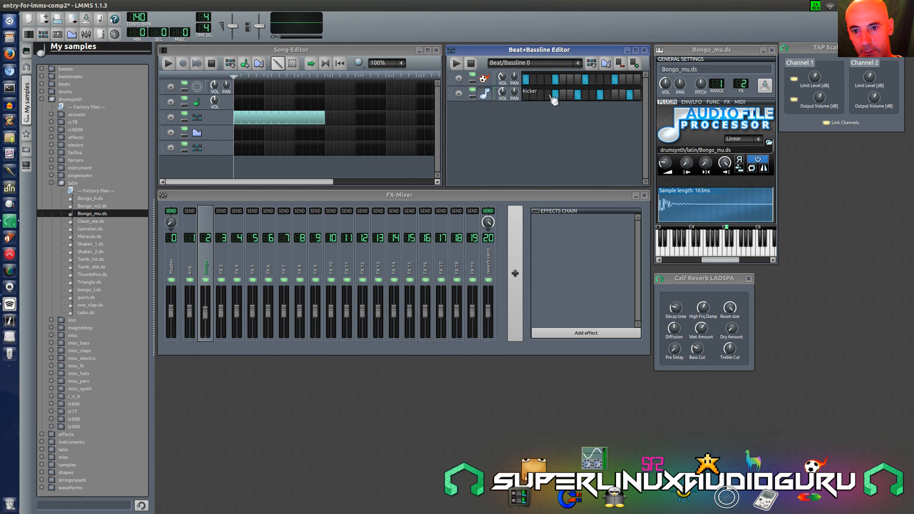
click(555, 94)
click(577, 95)
click(600, 95)
click(630, 95)
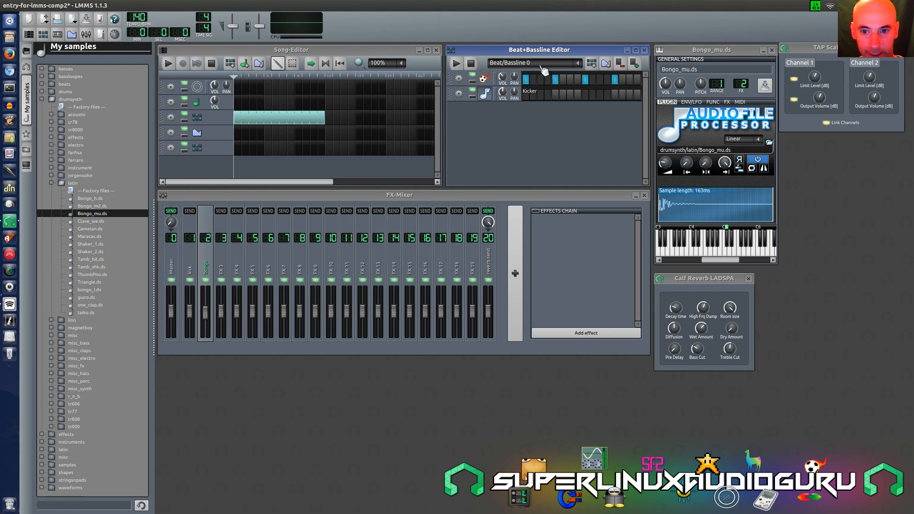
scroll(542, 70, down, 1)
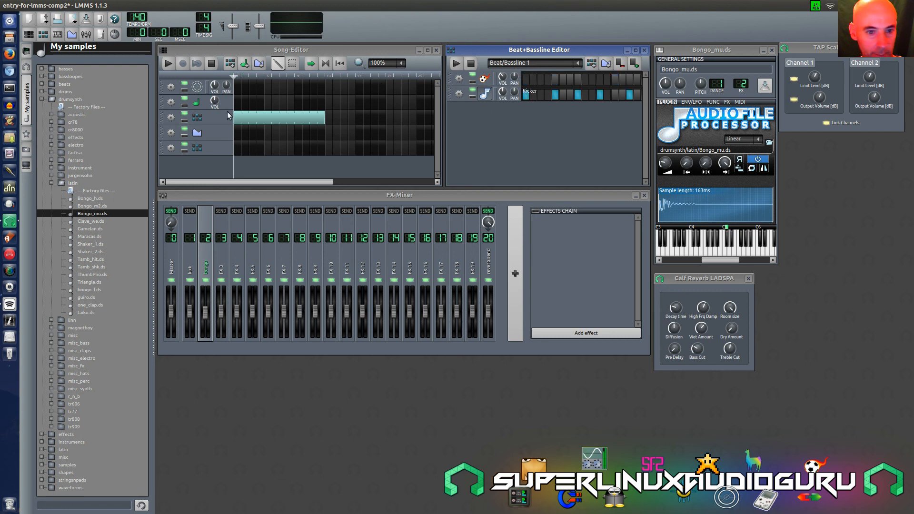
Rename the Beat/Bassline 0 track in the Song-Editor as "4/4/ kick"
double_click(205, 121)
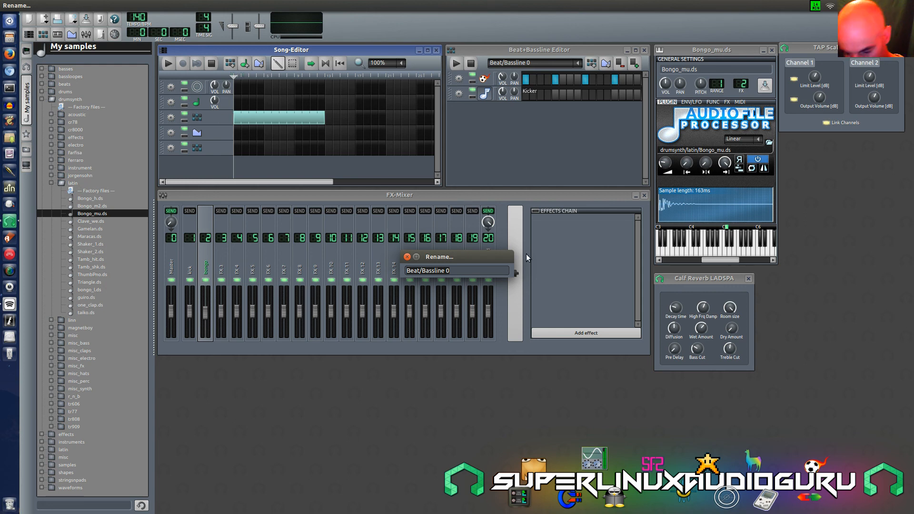
key(ctrl+a)
key(BackSpace)
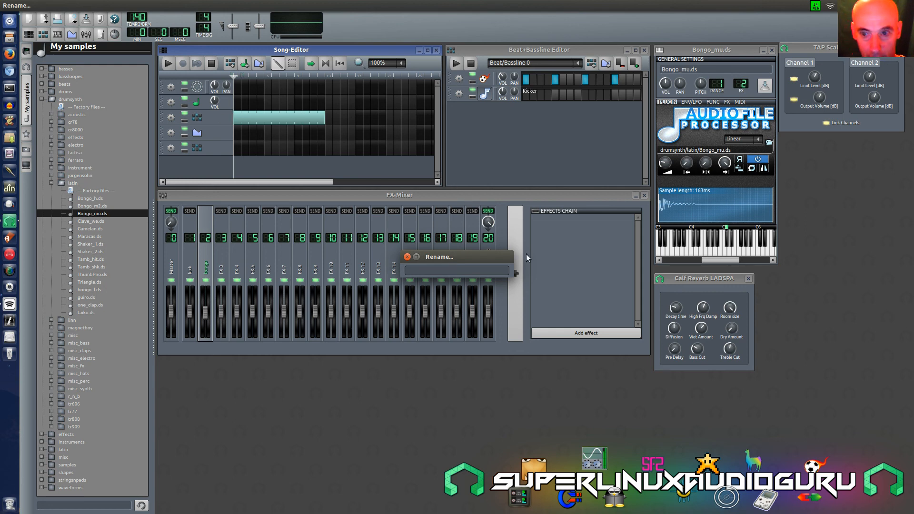
text(4/)
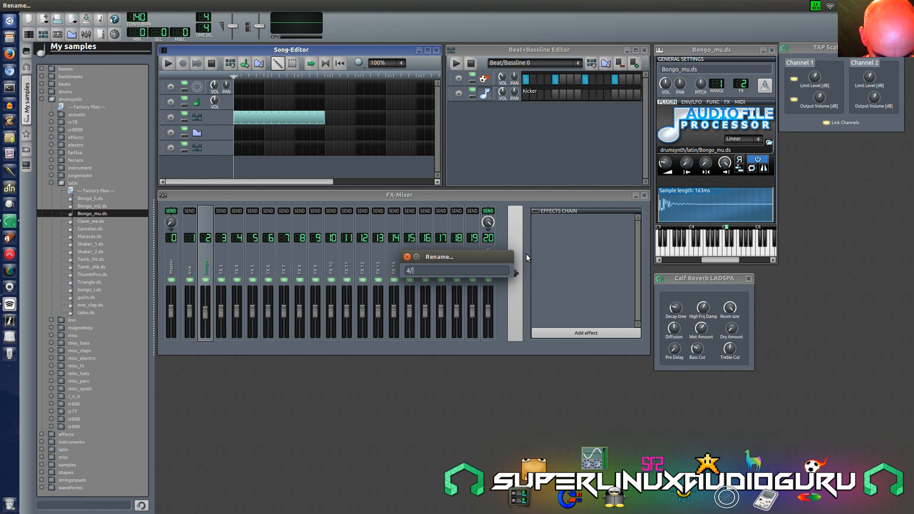
text(4/ kick)
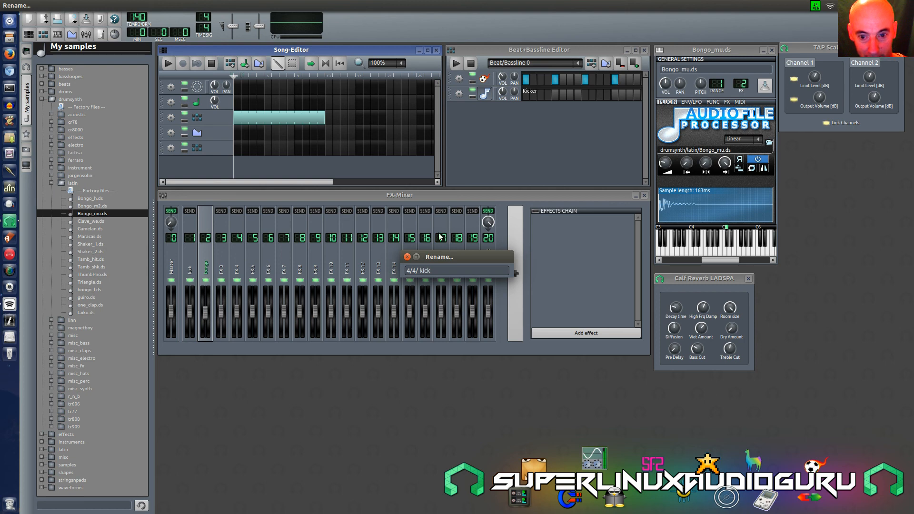
click(407, 257)
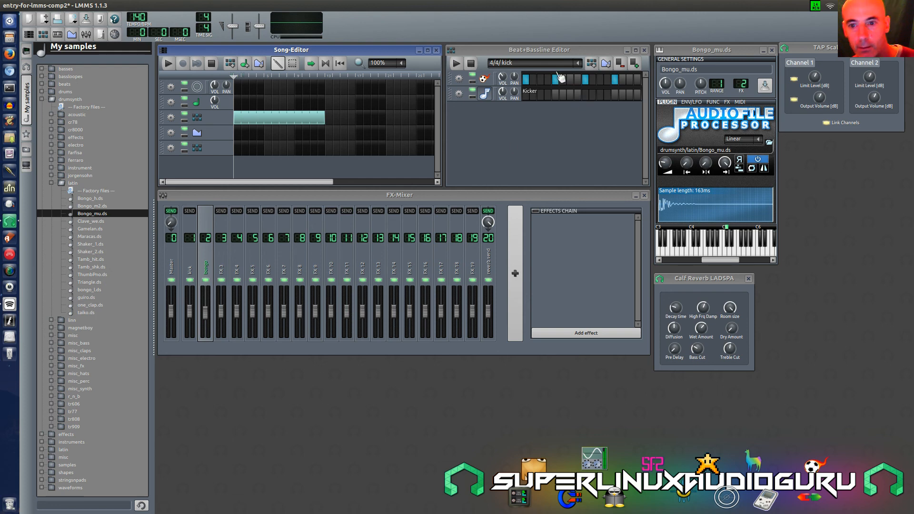
Rename the Beat/Bassline 1 track in the Song-Editor as "bongo"
scroll(536, 69, down, 1)
scroll(537, 69, up, 1)
scroll(536, 69, down, 1)
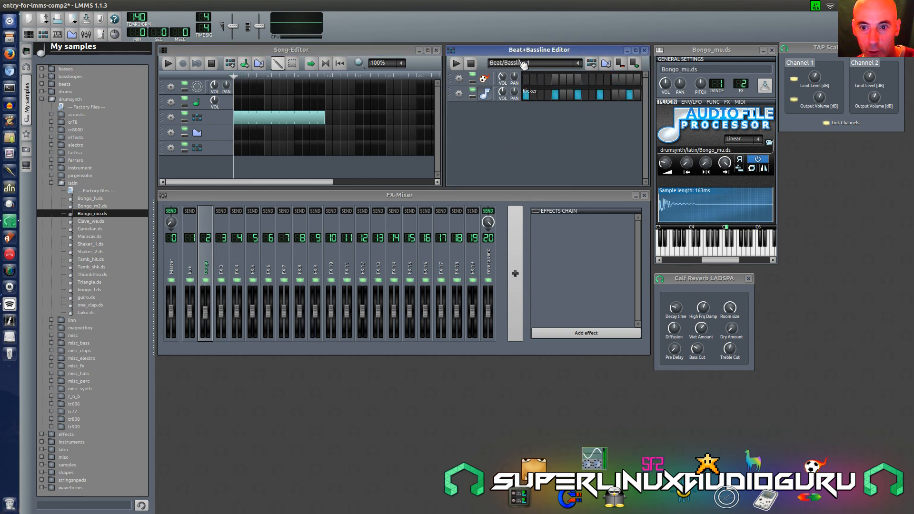
double_click(201, 148)
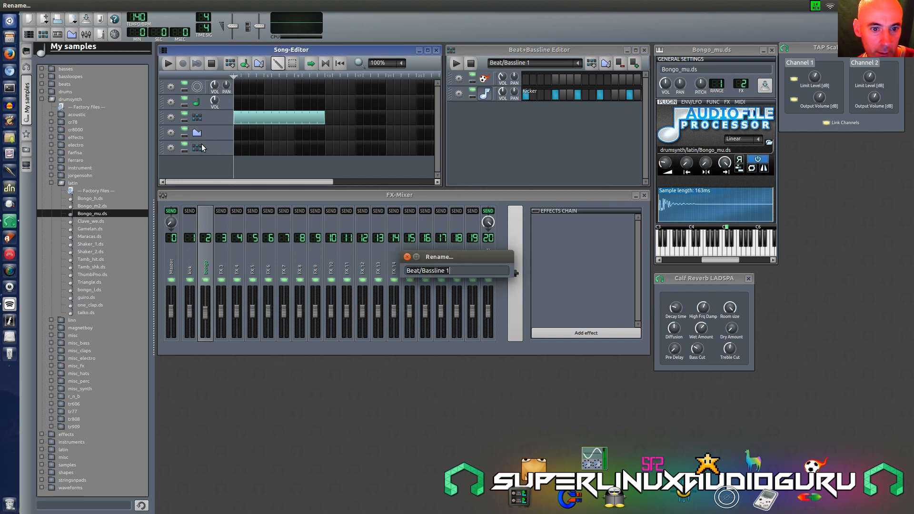
text(bo)
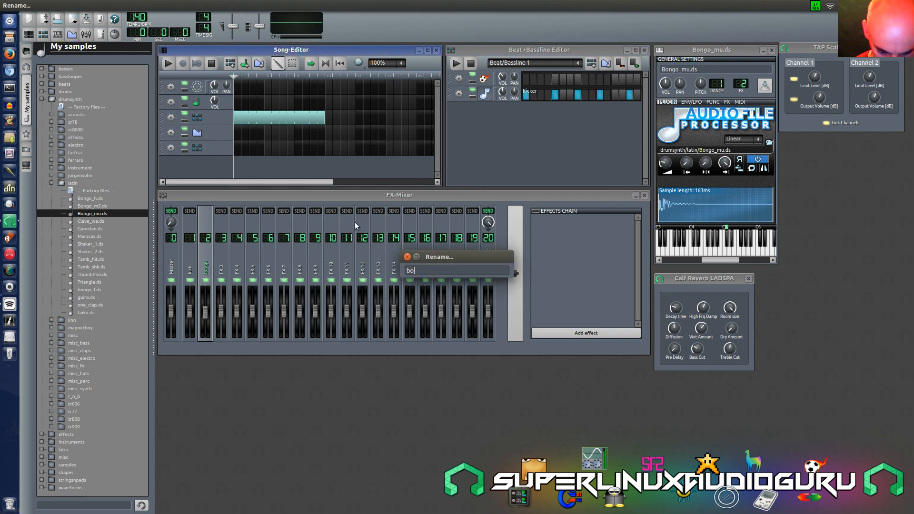
text(ngo)
key(Return)
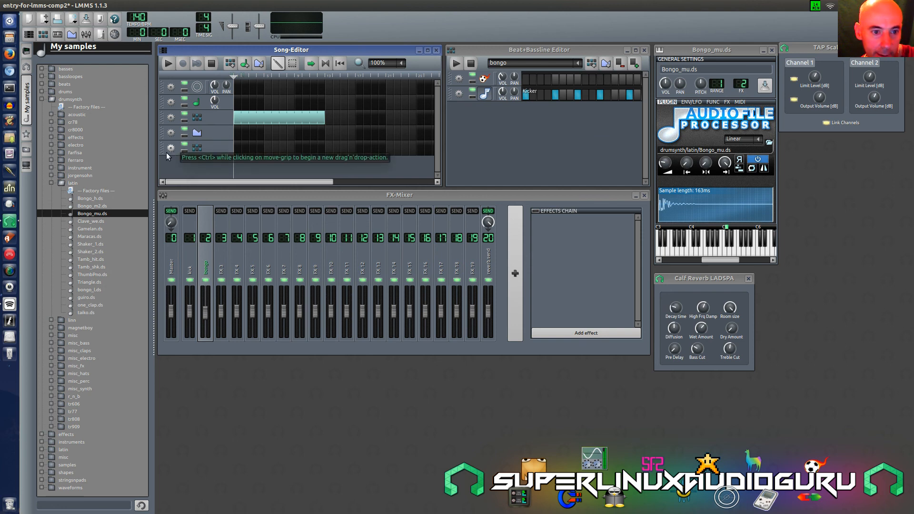
Play the start of the song arrangement briefly and stop it
mouse_move(161, 143)
mouse_down()
mouse_move(162, 104)
mouse_move(162, 159)
mouse_up()
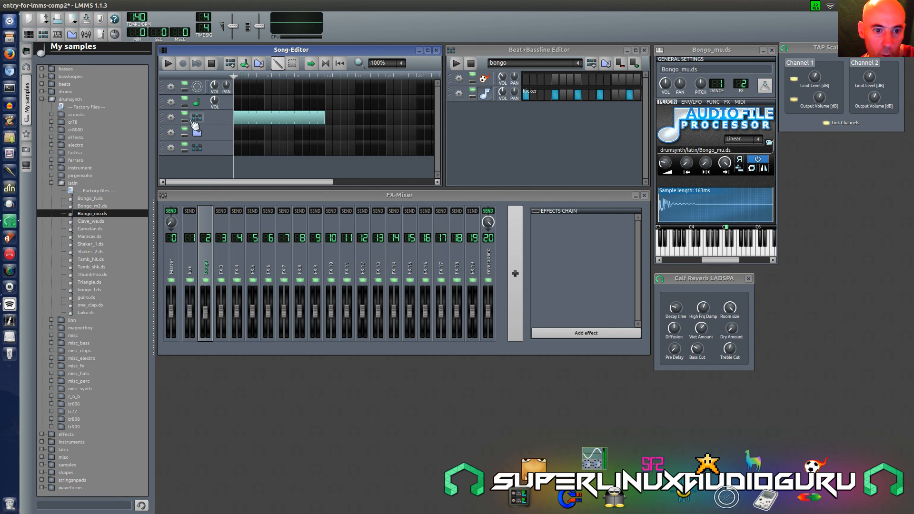
click(168, 64)
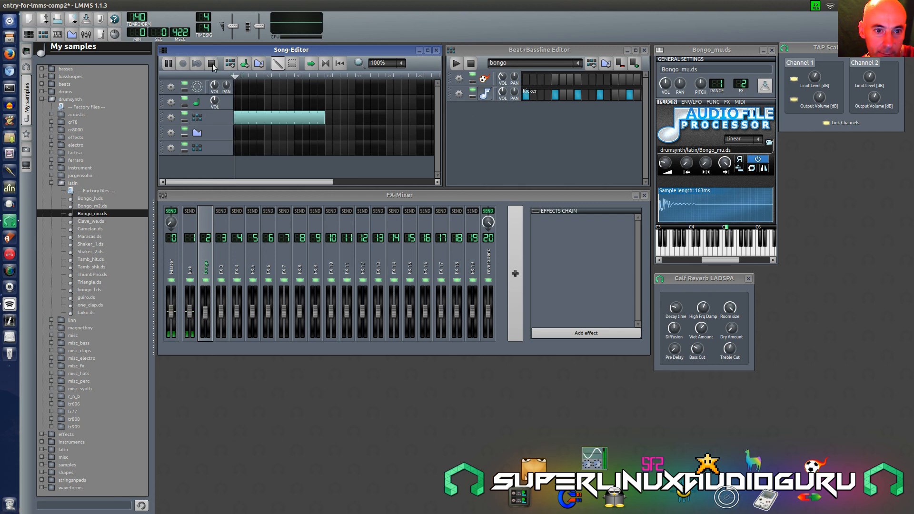
click(212, 63)
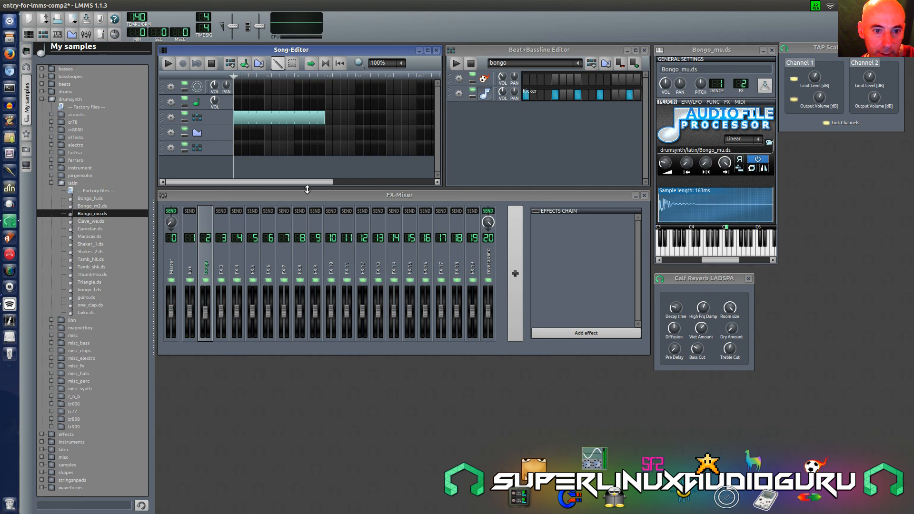
Place a bongo block at bar 1 in the Song-Editor and color it dark blue (hue 193, saturation 177, value 128)
click(237, 147)
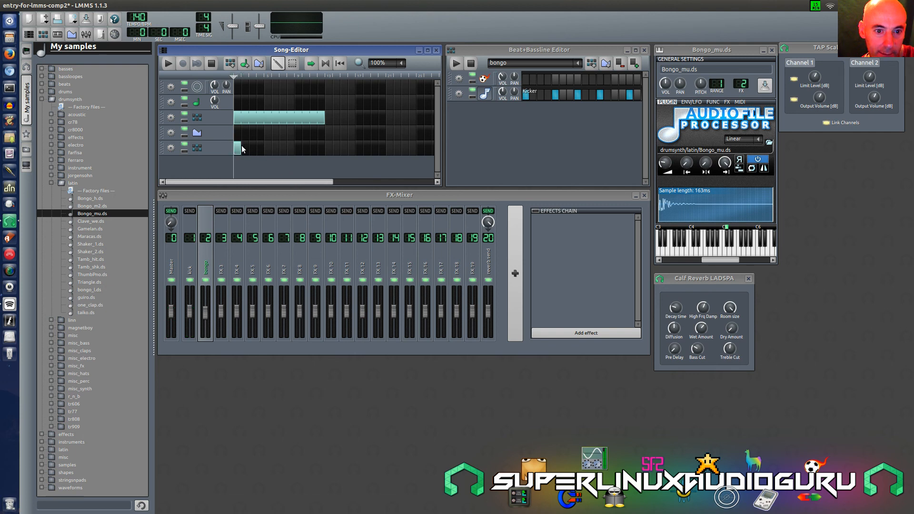
right_click(237, 148)
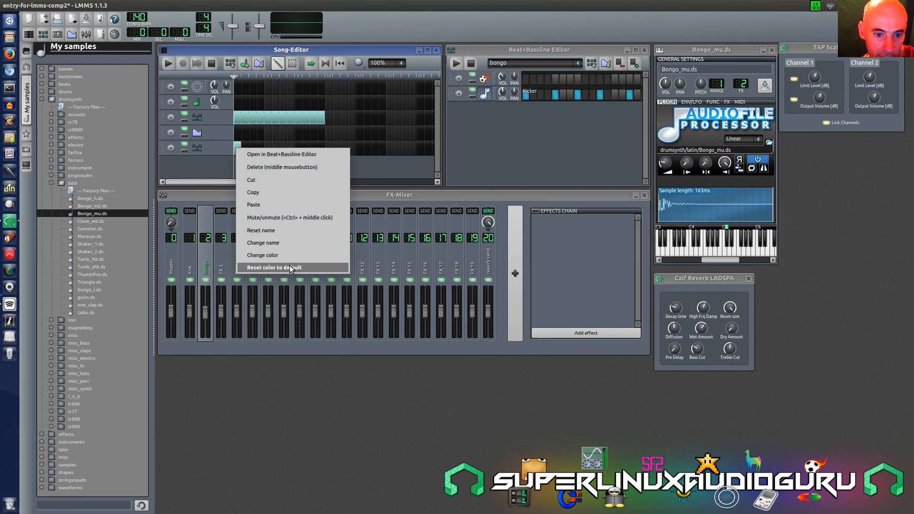
click(282, 255)
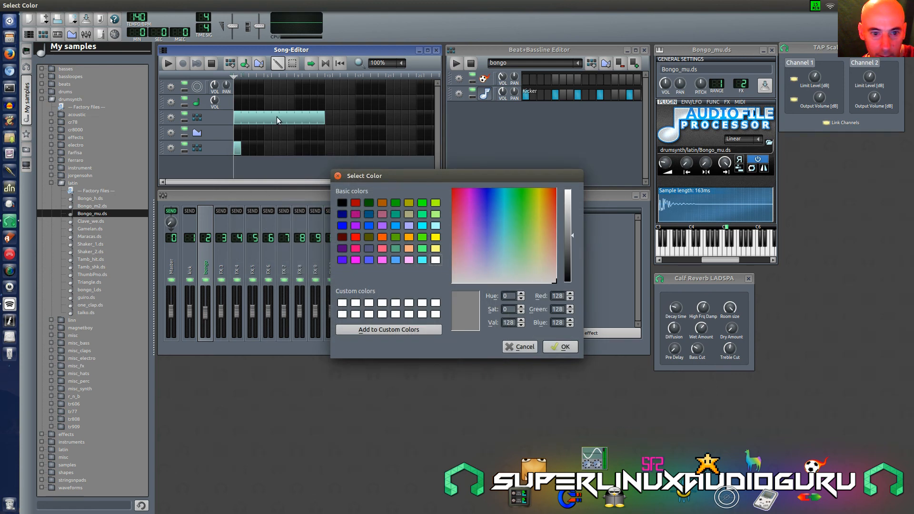
drag(501, 223, 500, 217)
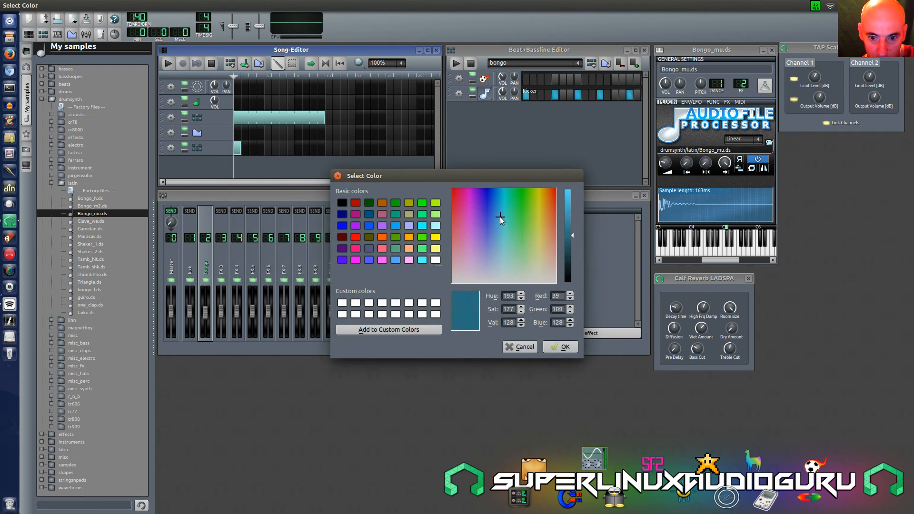
click(563, 349)
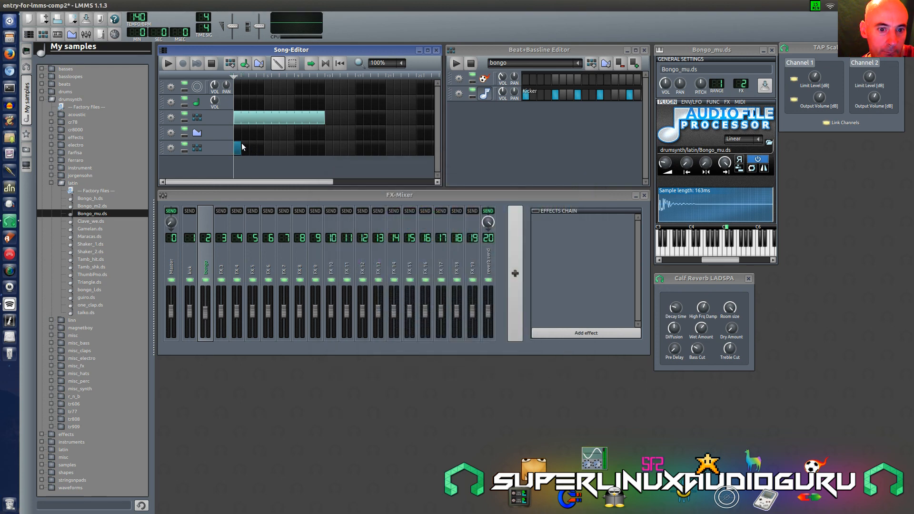
Extend the bongo block to four bars starting at bar 5, and play the arrangement to hear it enter over the kick
drag(243, 149, 275, 152)
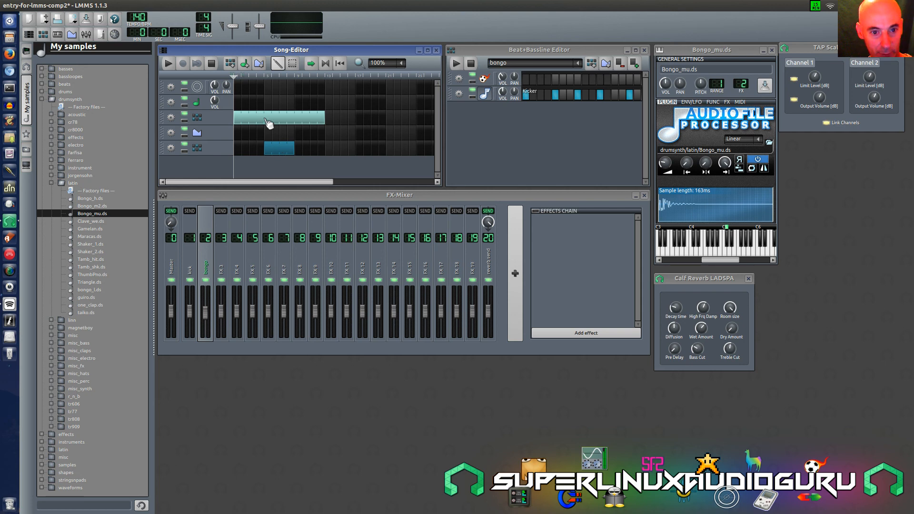
click(167, 64)
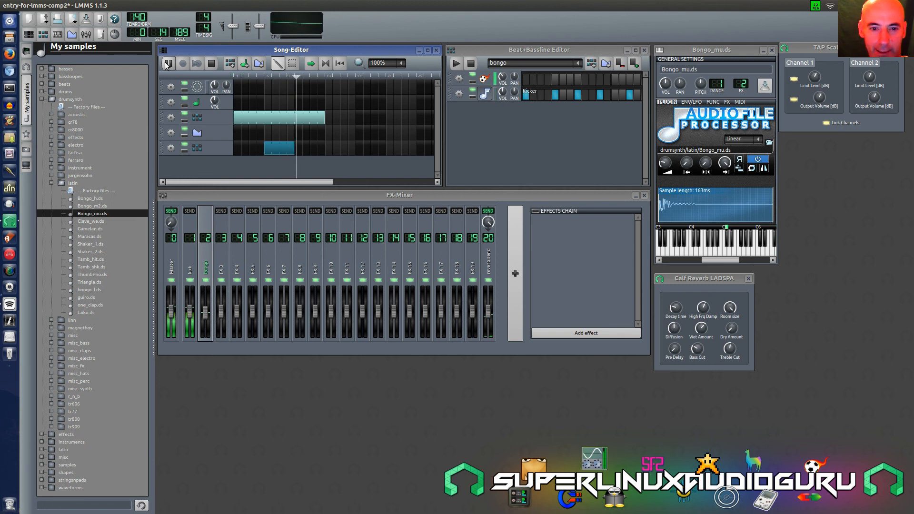
click(211, 64)
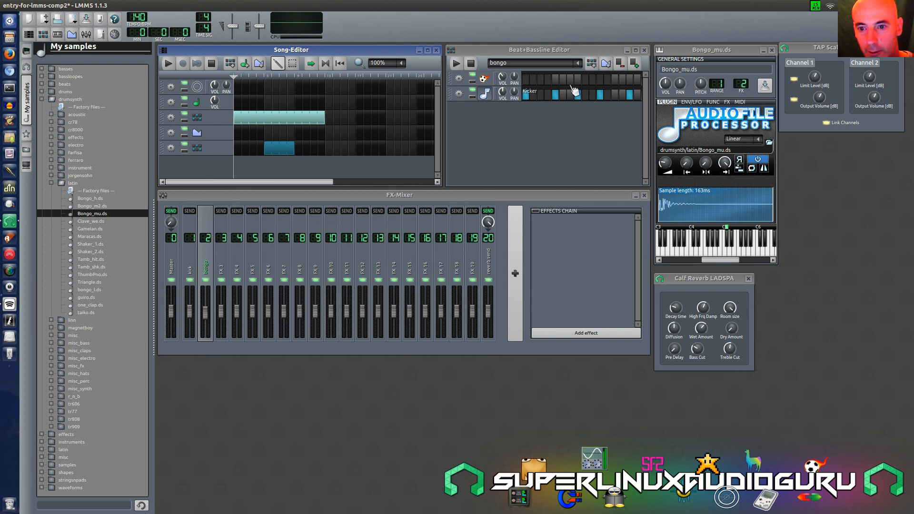
Add another beat/bassline and paste the copied bongo step pattern into its kick row
click(590, 65)
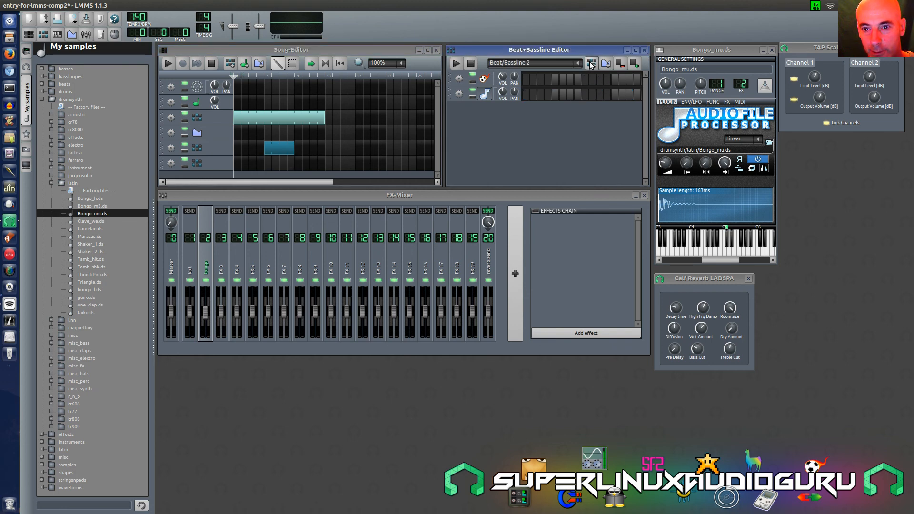
right_click(556, 75)
click(573, 106)
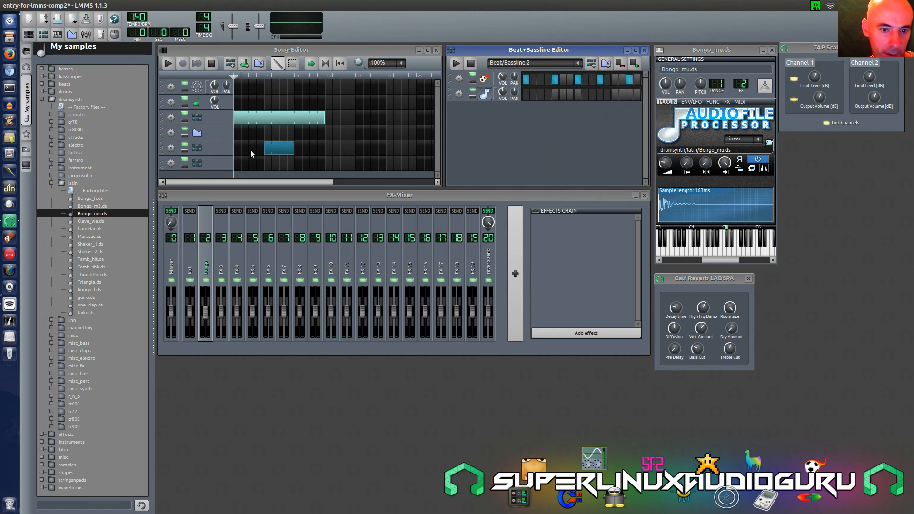
Move the bongo block back to bar 1 and shorten the 4/4 kick block to four bars to match it
click(283, 151)
drag(283, 151, 252, 151)
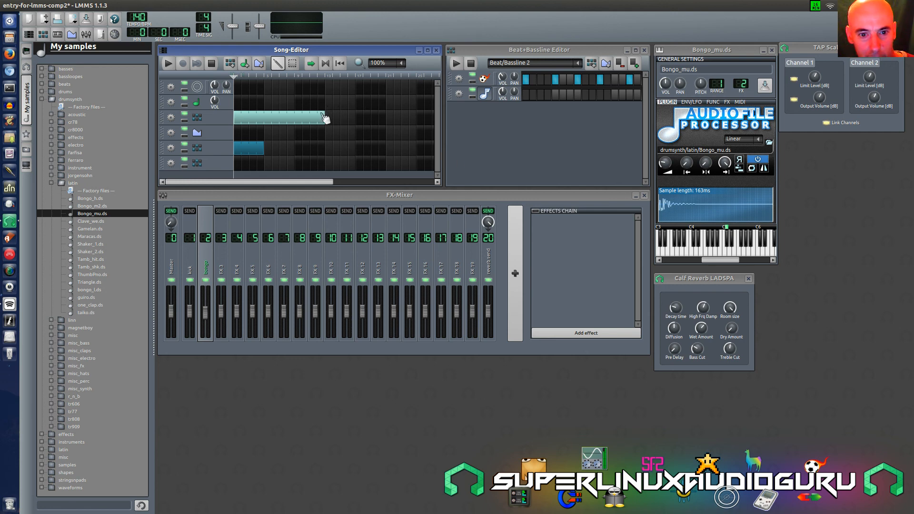
drag(319, 113, 272, 115)
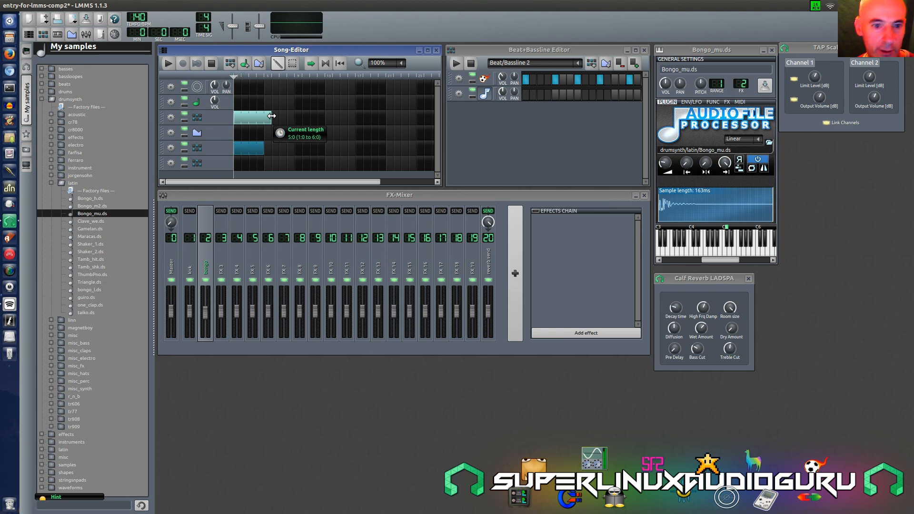
drag(272, 116, 264, 117)
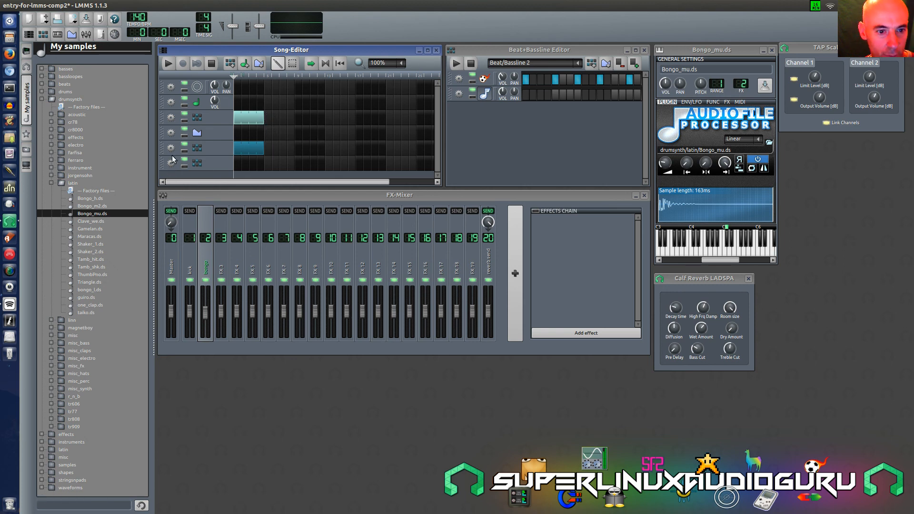
Rename the Beat/Bassline 2 track as "kick-var" and move it directly below the 4/4 kick track in the Song-Editor
double_click(200, 163)
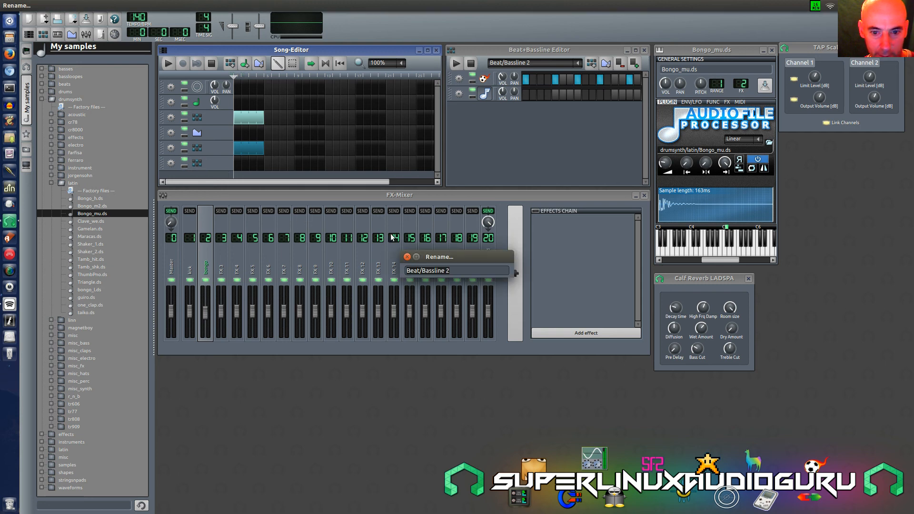
key(ctrl+a)
key(BackSpace)
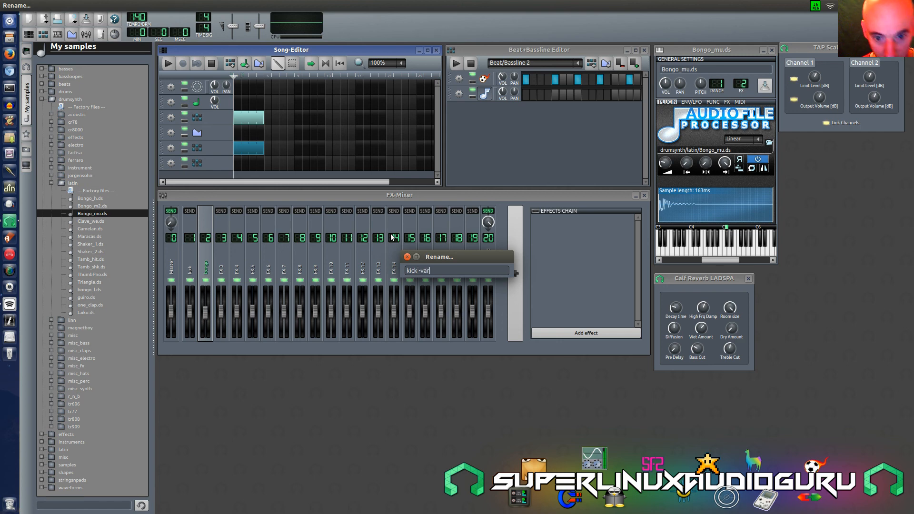
key(Return)
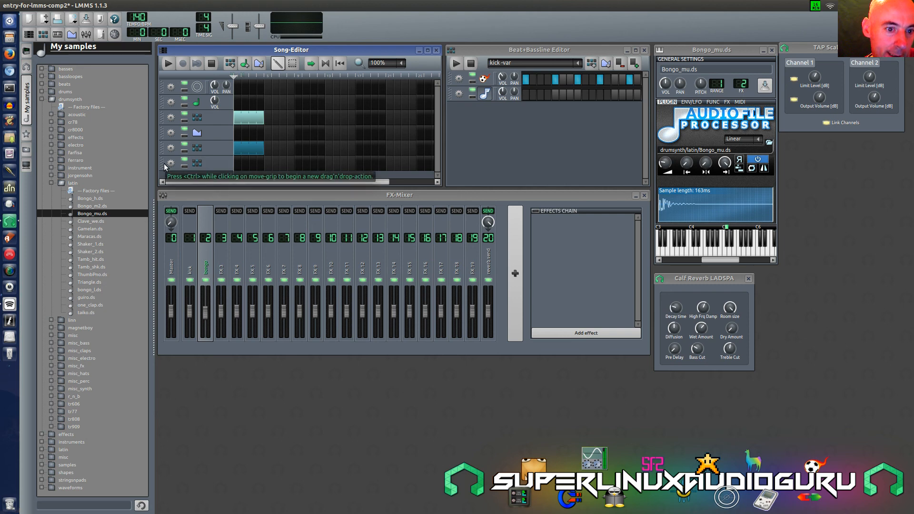
drag(164, 164, 171, 127)
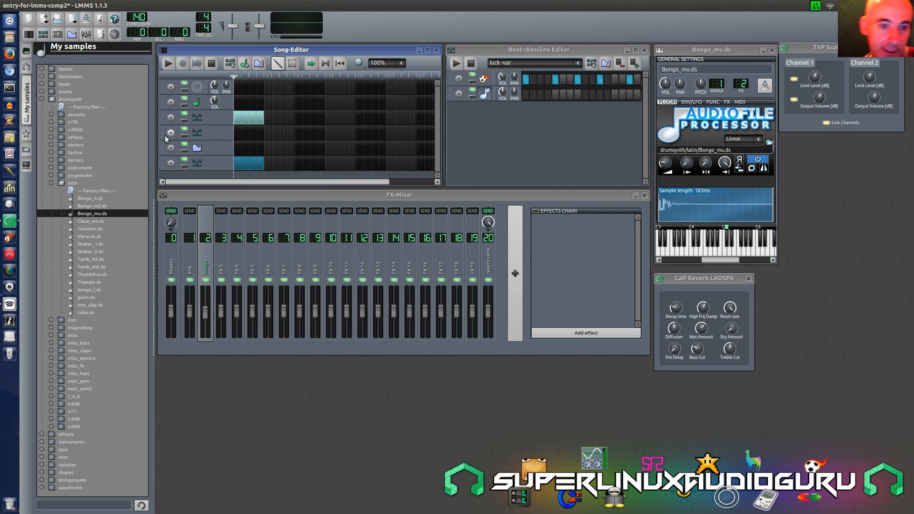
Place a four-bar kick-var block at bar 5 and color it bright green (hue 120, saturation 255, value 255)
click(266, 135)
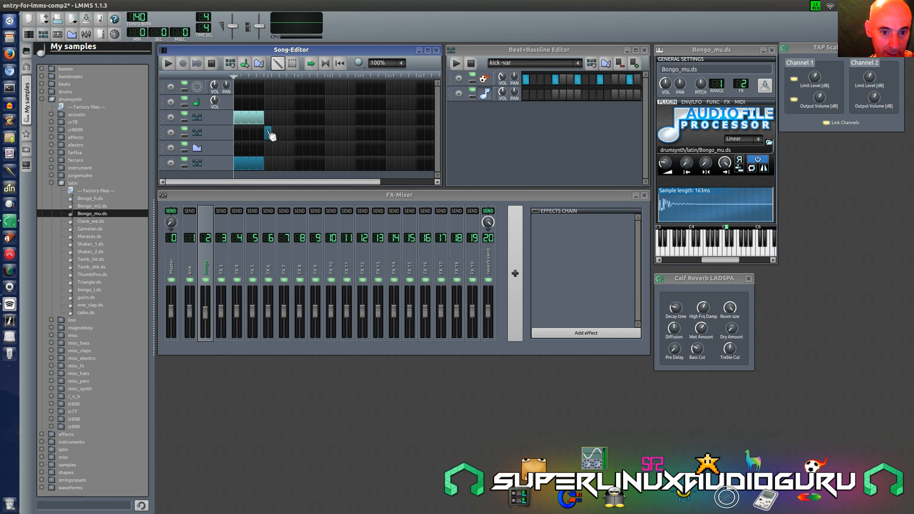
drag(269, 136, 287, 142)
right_click(271, 137)
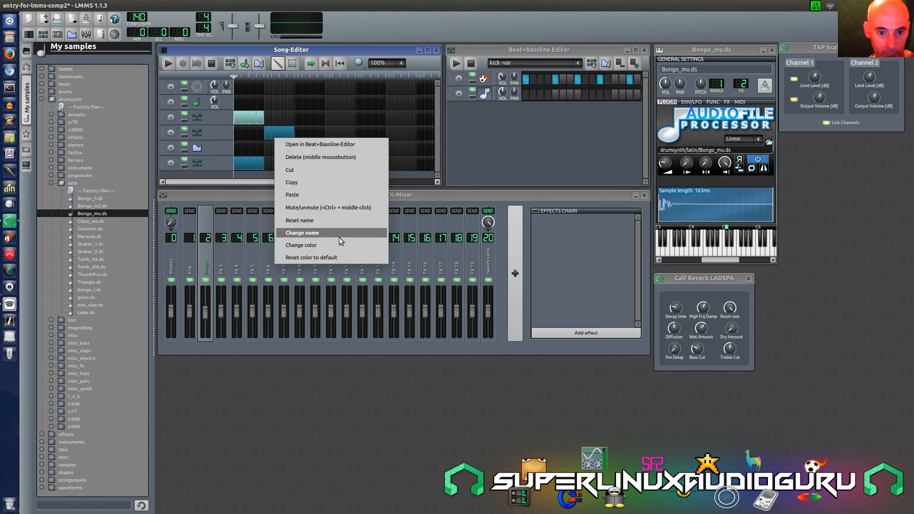
click(328, 247)
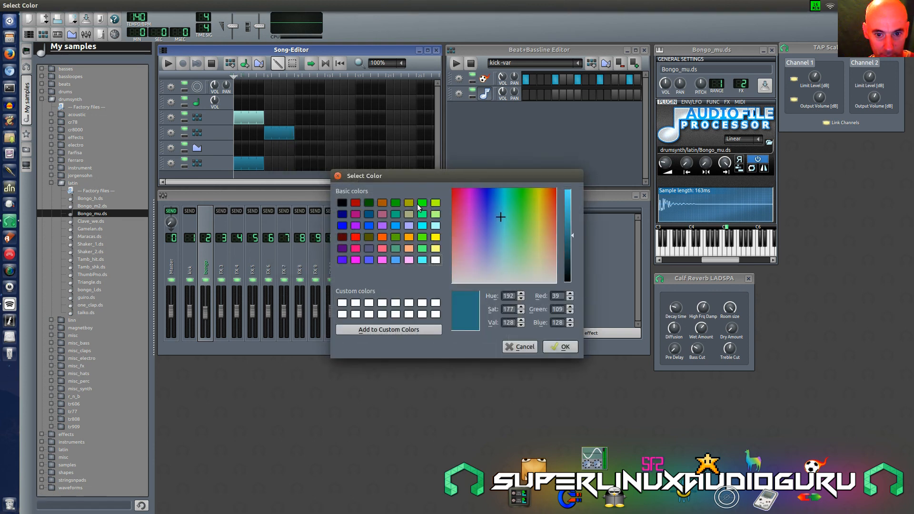
click(394, 260)
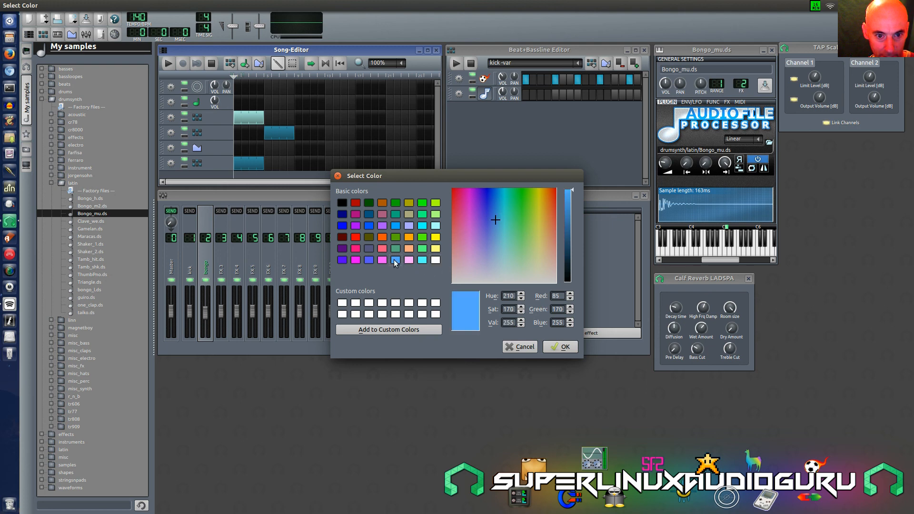
click(566, 223)
click(567, 207)
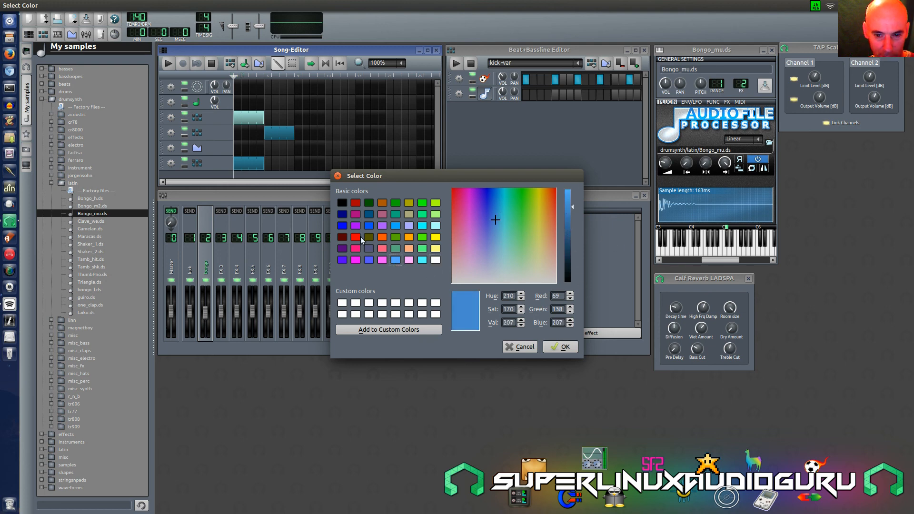
click(422, 204)
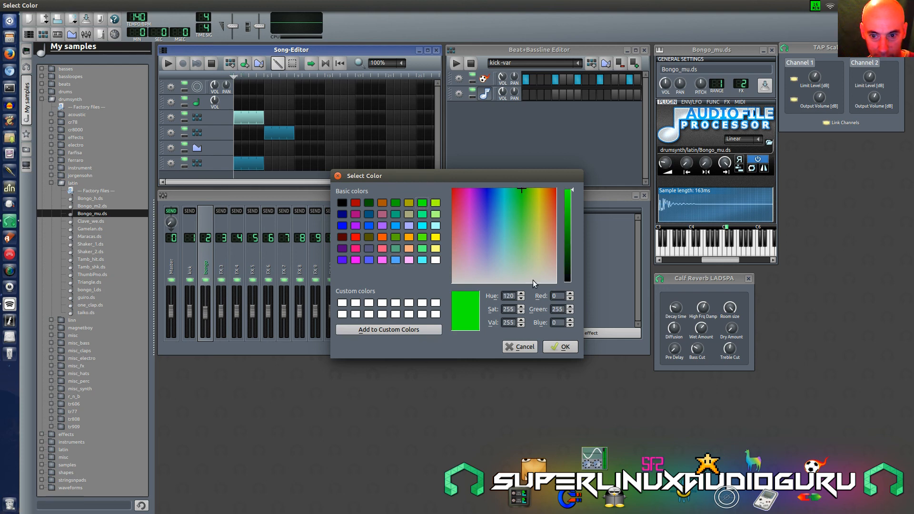
click(560, 348)
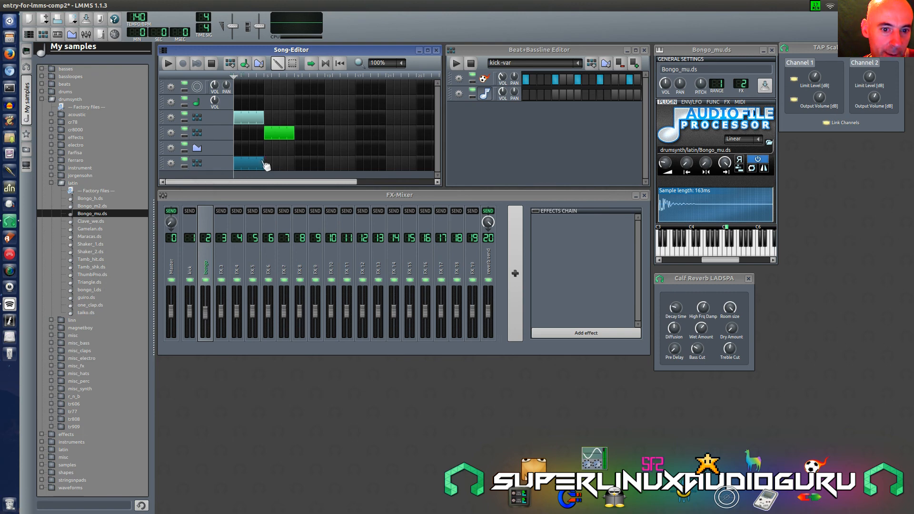
Extend the bongo block to eight bars and play the arrangement with looping on to hear both kick patterns
drag(263, 161, 294, 164)
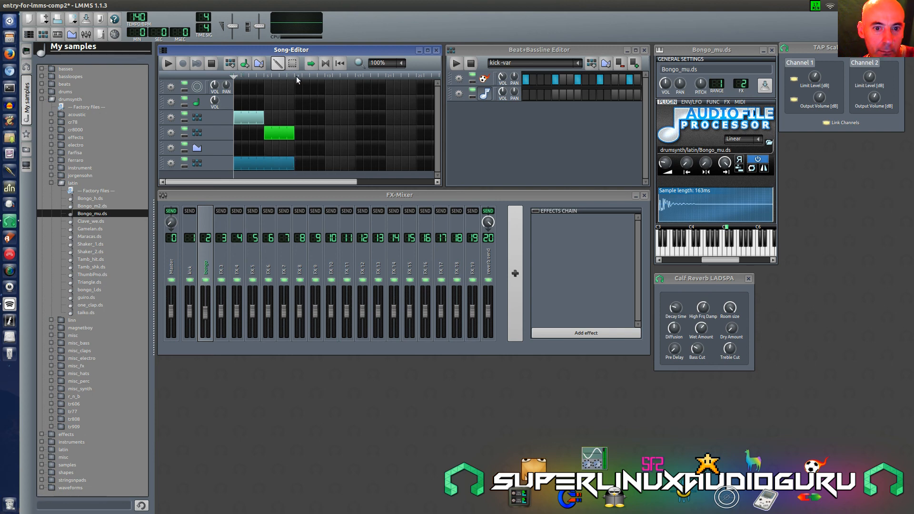
click(325, 64)
key(space)
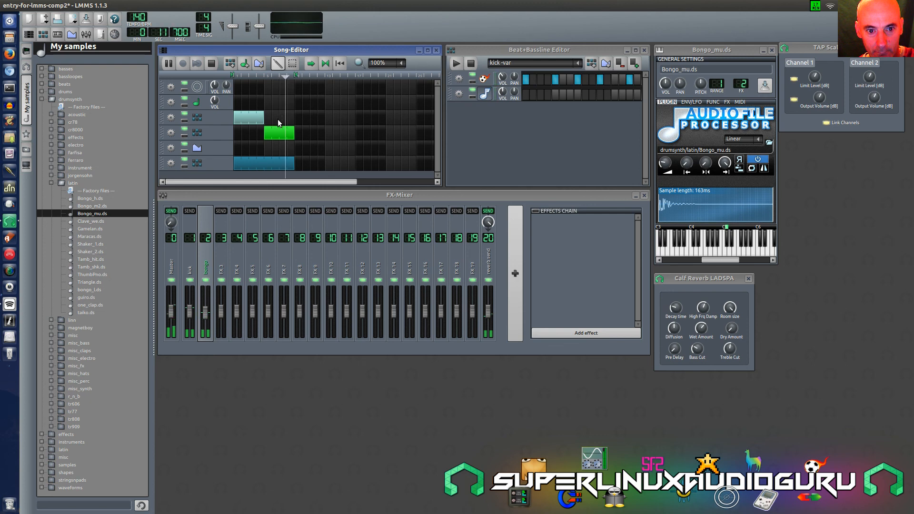
key(space)
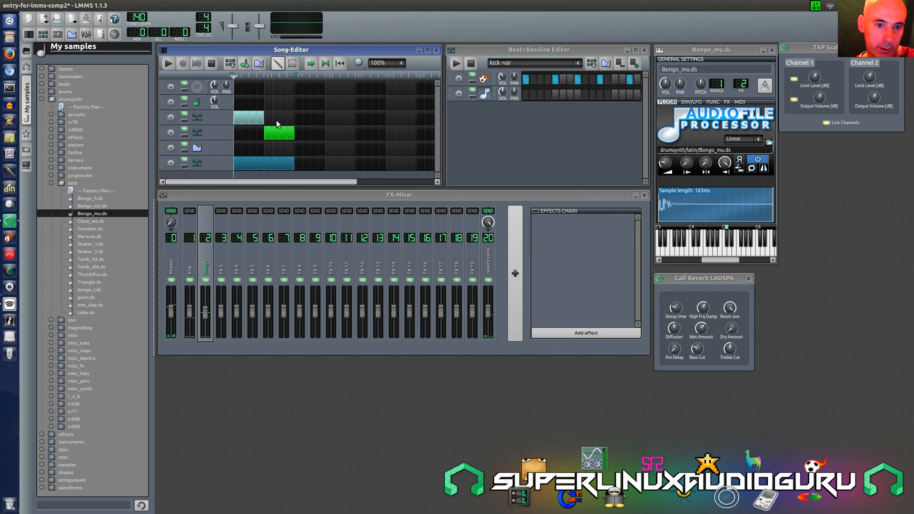
Duplicate the kick, kick-var and eight-bar bongo blocks so the arrangement repeats from bar 9 through bar 16
drag(254, 127, 332, 137)
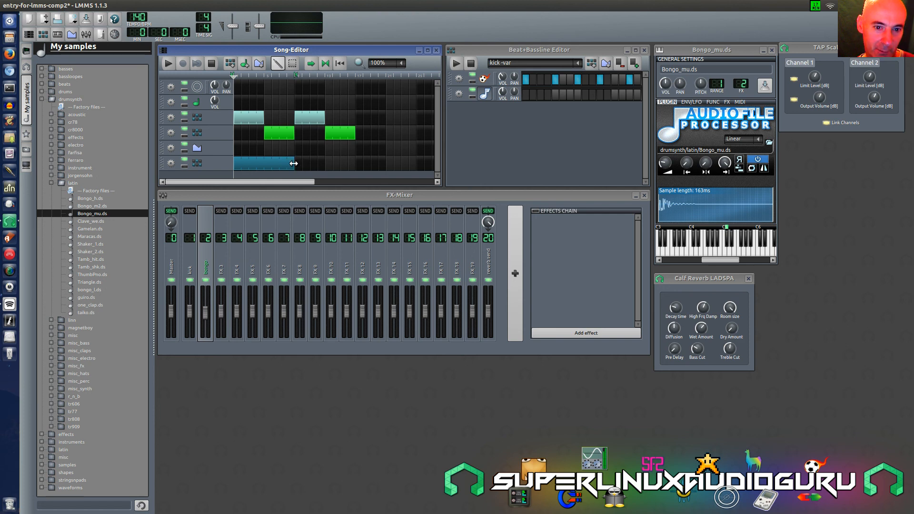
drag(298, 164, 356, 165)
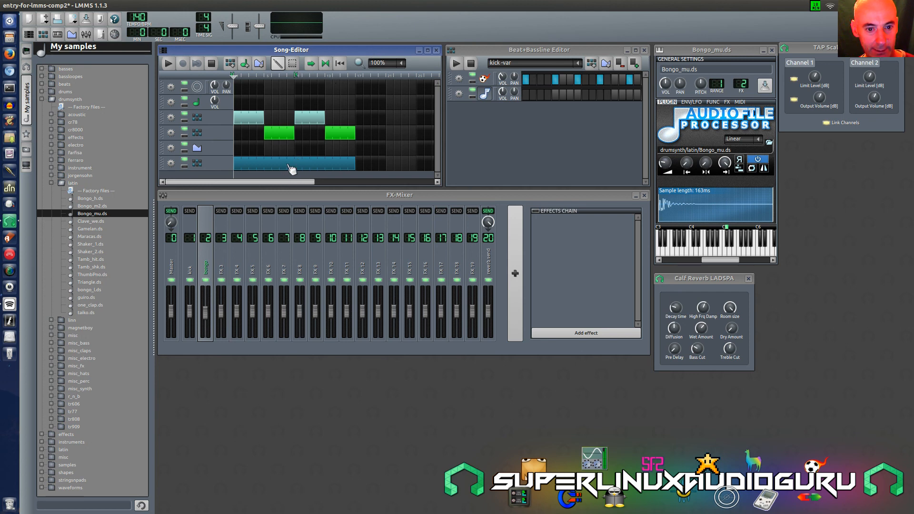
drag(355, 158, 291, 170)
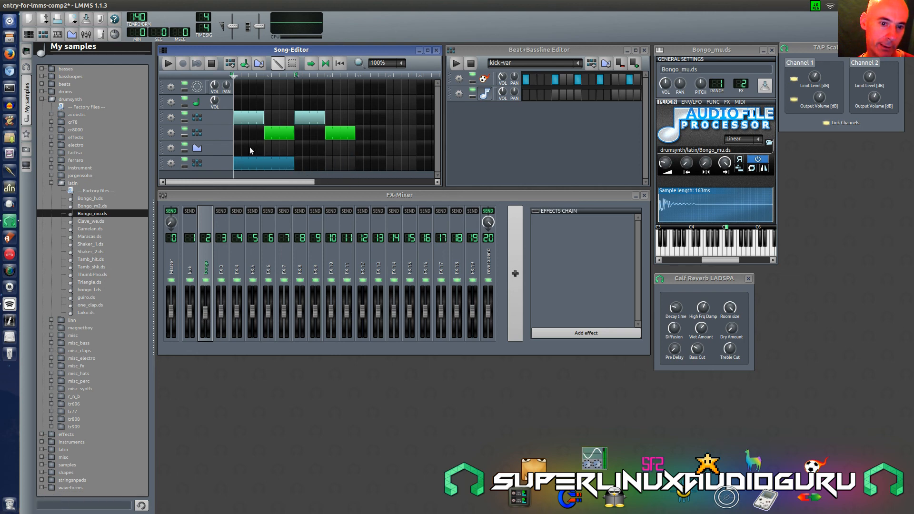
drag(269, 164, 298, 164)
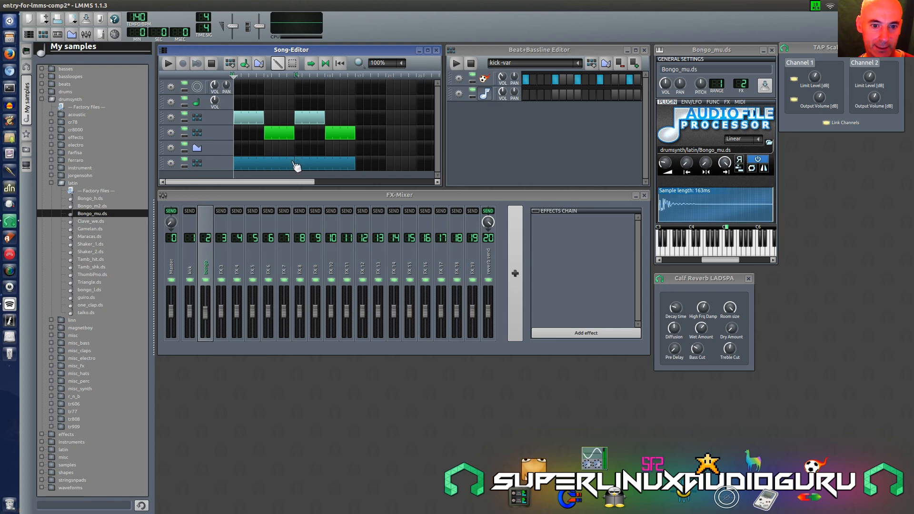
Try shortening the first bongo block to about seven bars, leaving a one-bar gap before the second block
drag(293, 162, 286, 162)
click(167, 64)
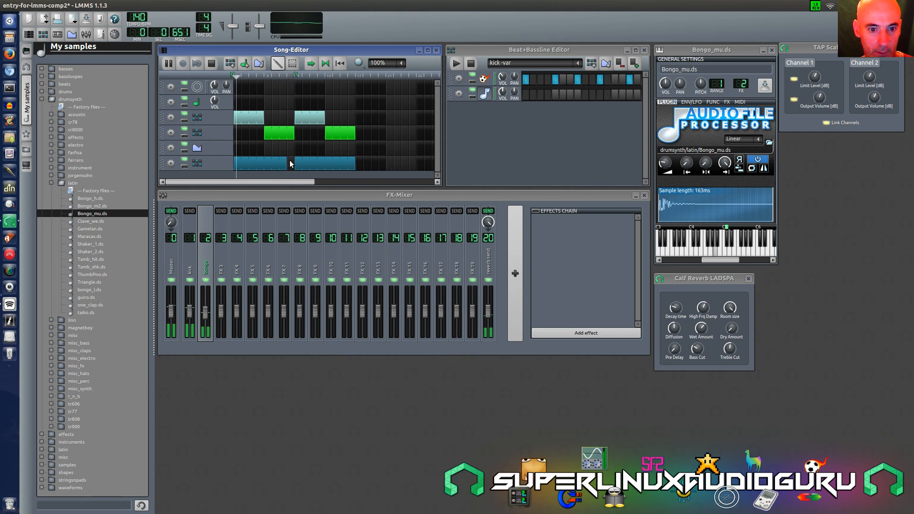
drag(287, 163, 294, 163)
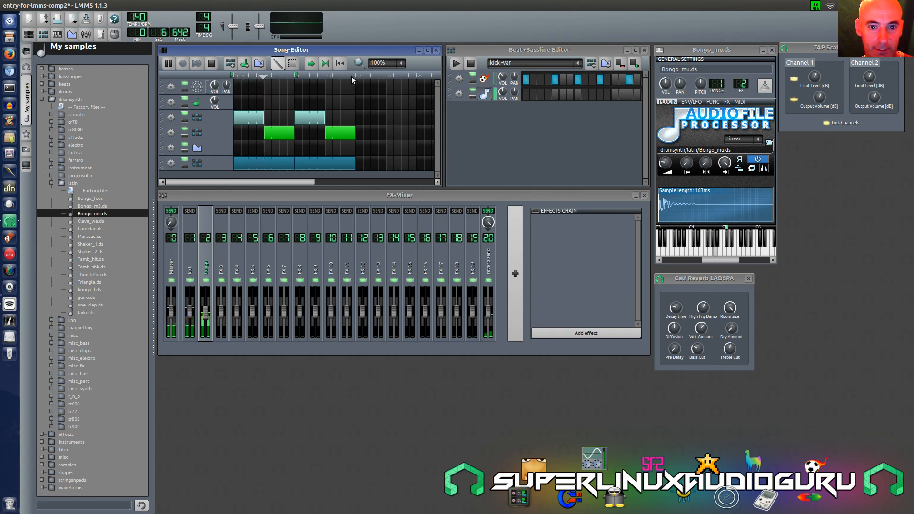
Move the loop end to bar 17 so the loop covers all sixteen bars, and stop playback
right_click(354, 76)
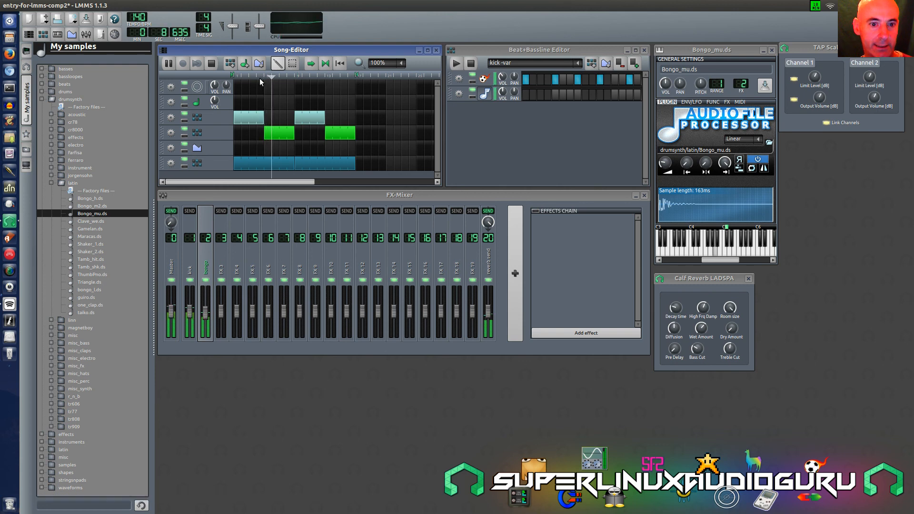
click(212, 64)
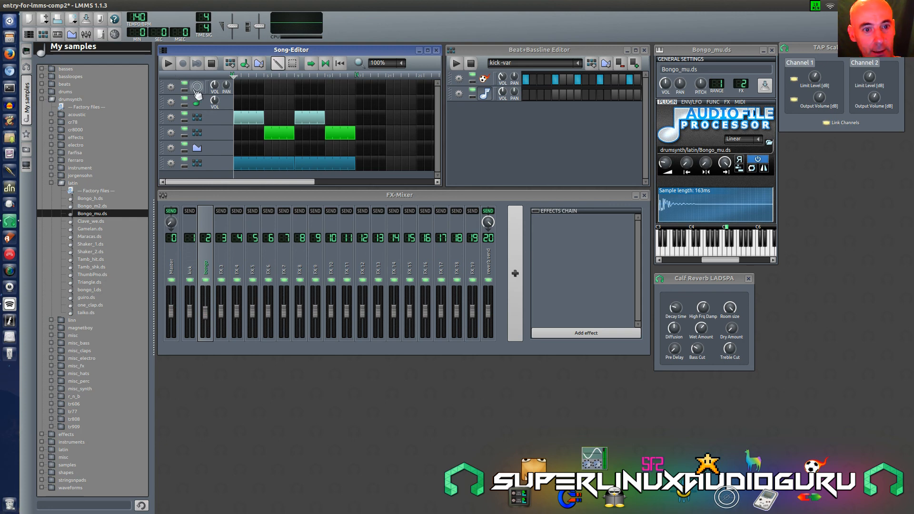
Open the TripleOscillator over the FX-Mixer, adjust the Osc 2 and Osc 3 volumes, and play test notes on its keyboard
click(196, 88)
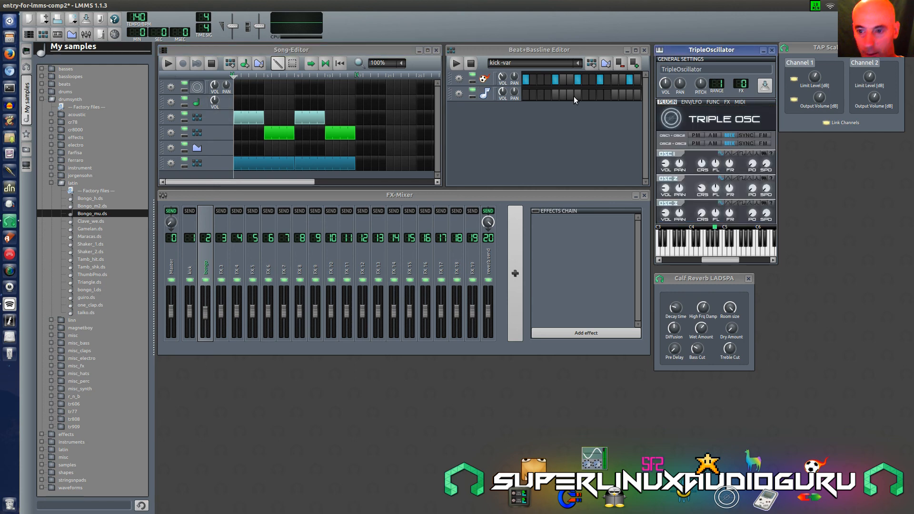
drag(690, 54, 558, 191)
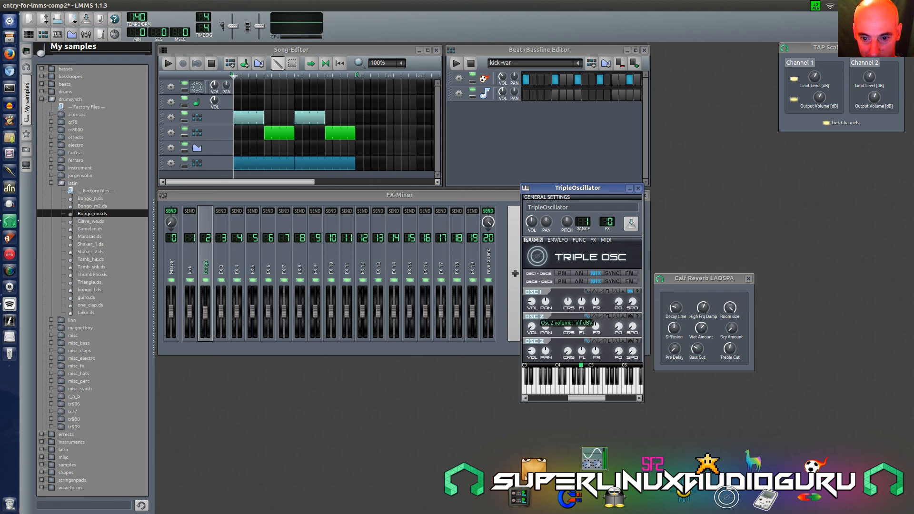
click(536, 354)
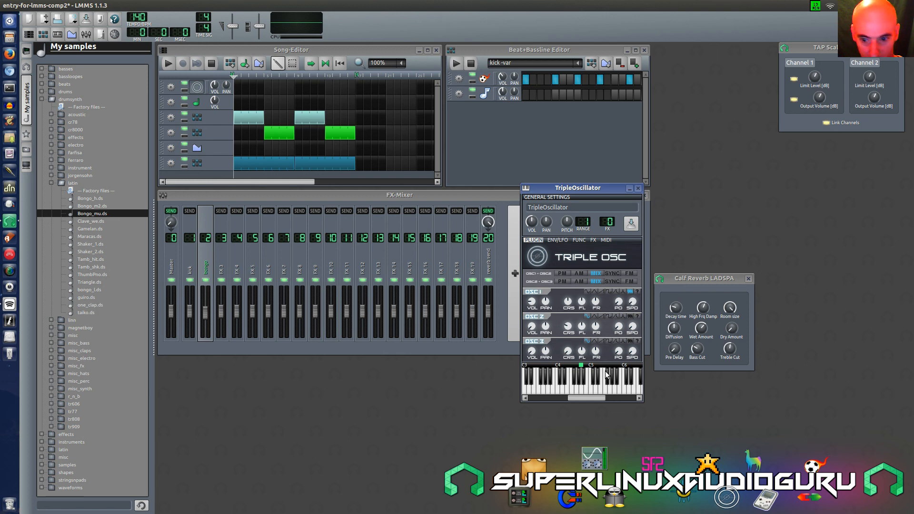
click(561, 387)
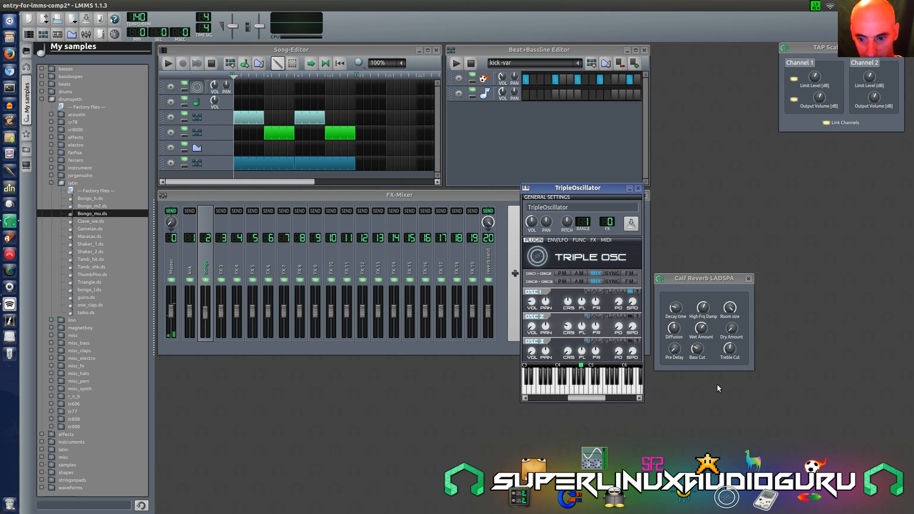
drag(587, 398, 564, 398)
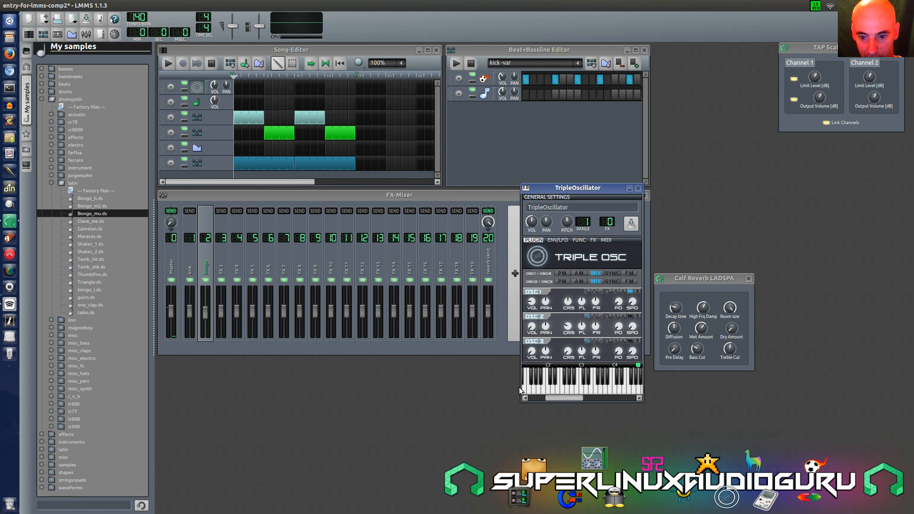
drag(563, 399, 593, 397)
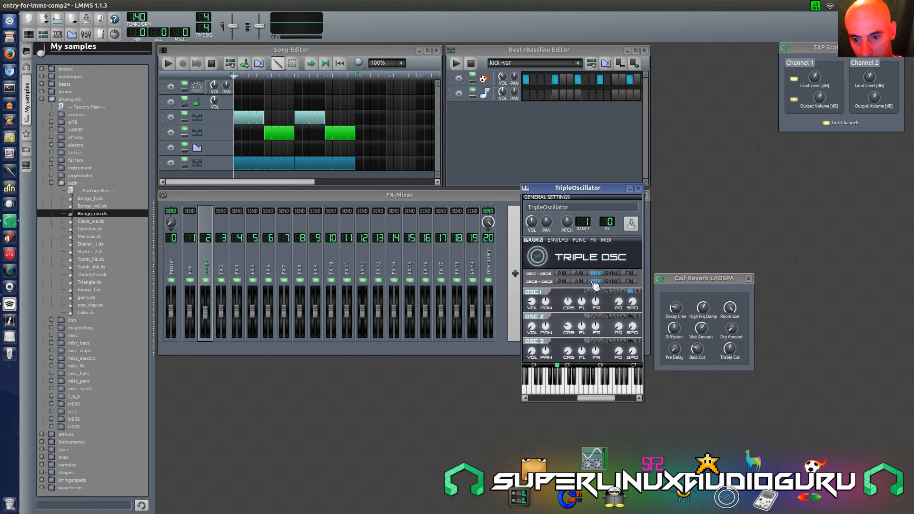
Audition the PM, AM and MIX modulation modes between oscillators 1 and 2 with test notes, finishing on MIX
click(564, 273)
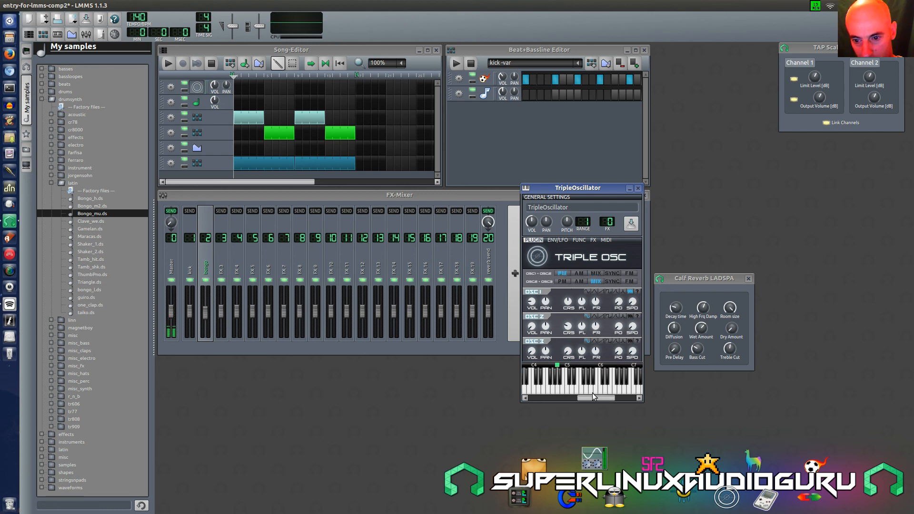
click(578, 273)
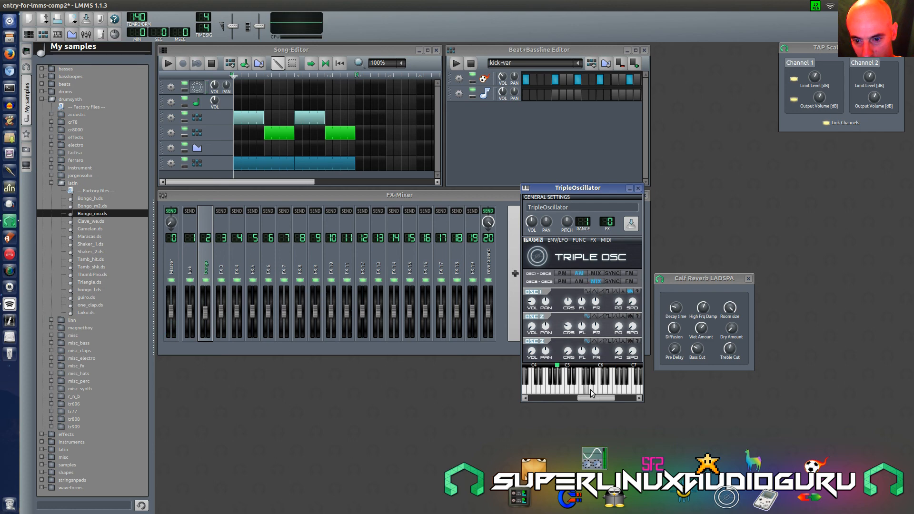
click(595, 273)
click(596, 390)
click(603, 387)
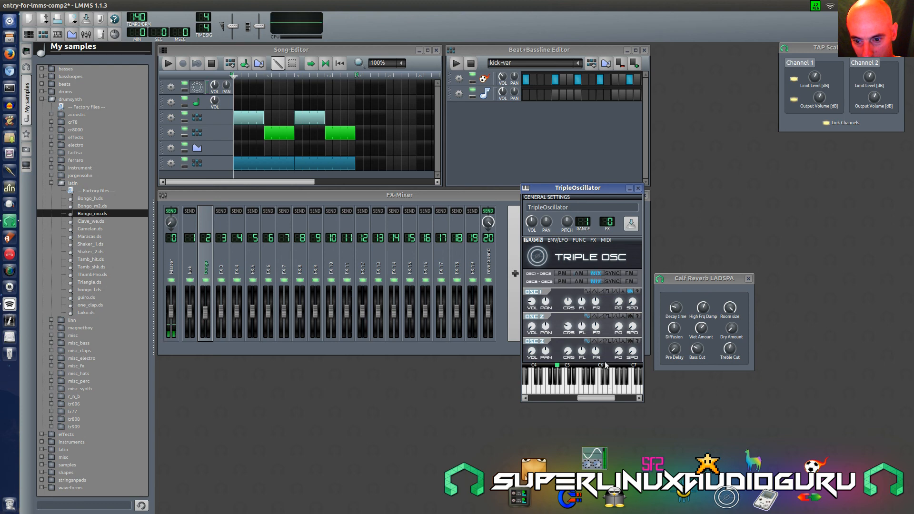
click(580, 273)
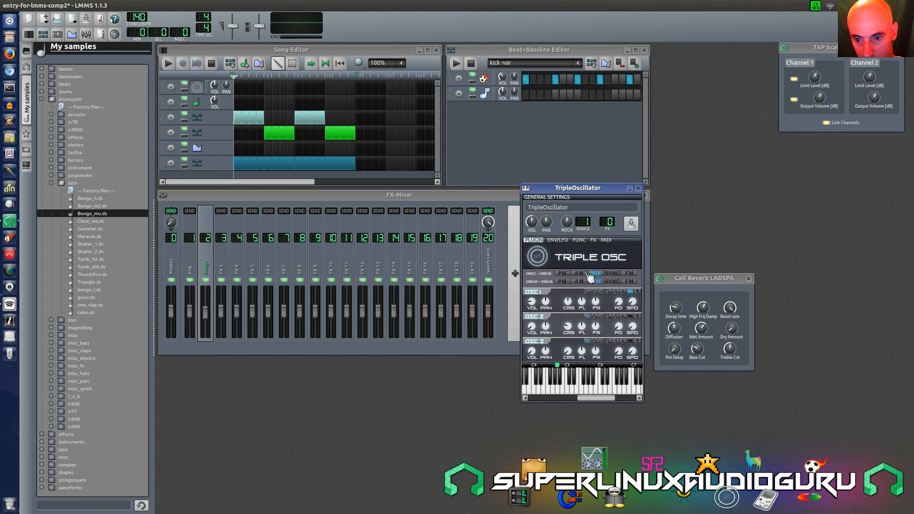
click(600, 383)
click(601, 387)
click(602, 275)
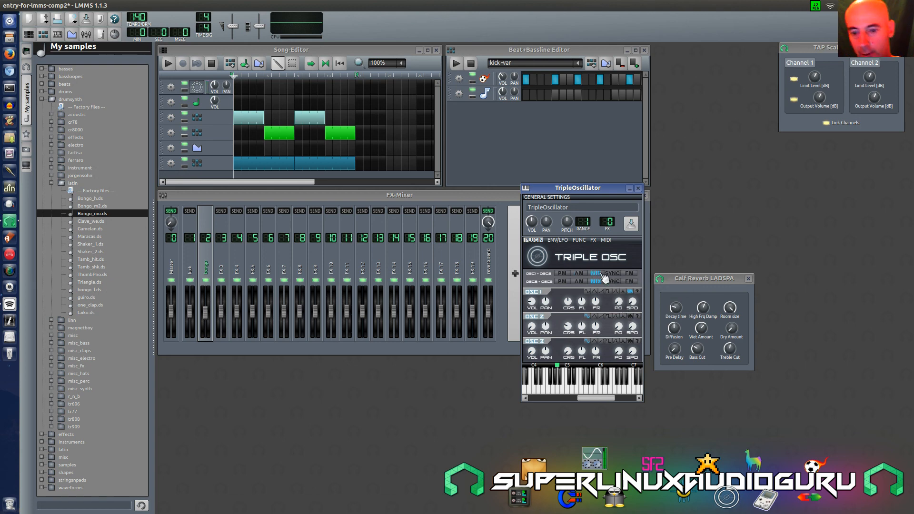
Enable the TripleOscillator's filter as HiPass and turn its cutoff frequency down
click(555, 241)
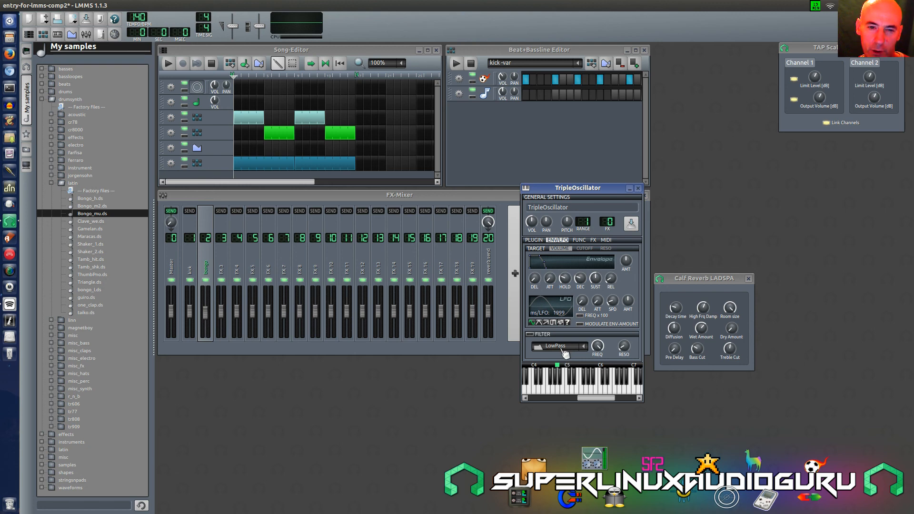
scroll(564, 352, down, 1)
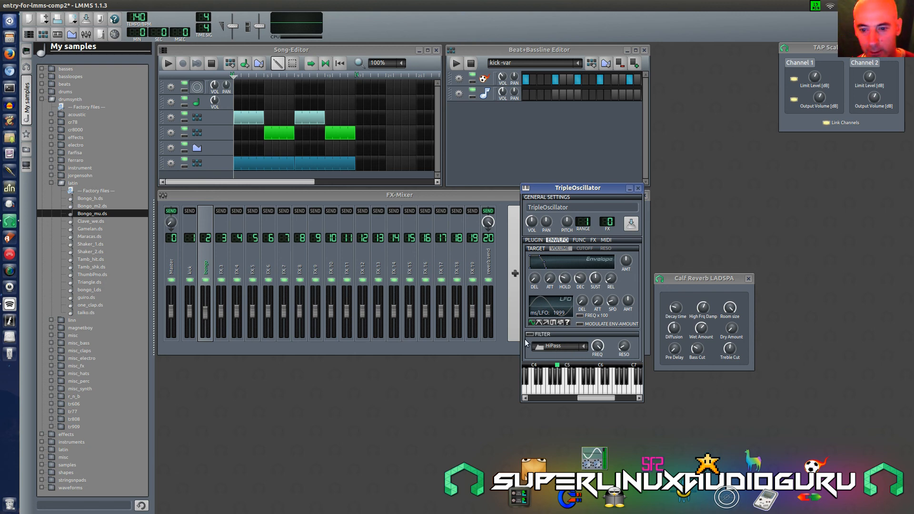
click(528, 335)
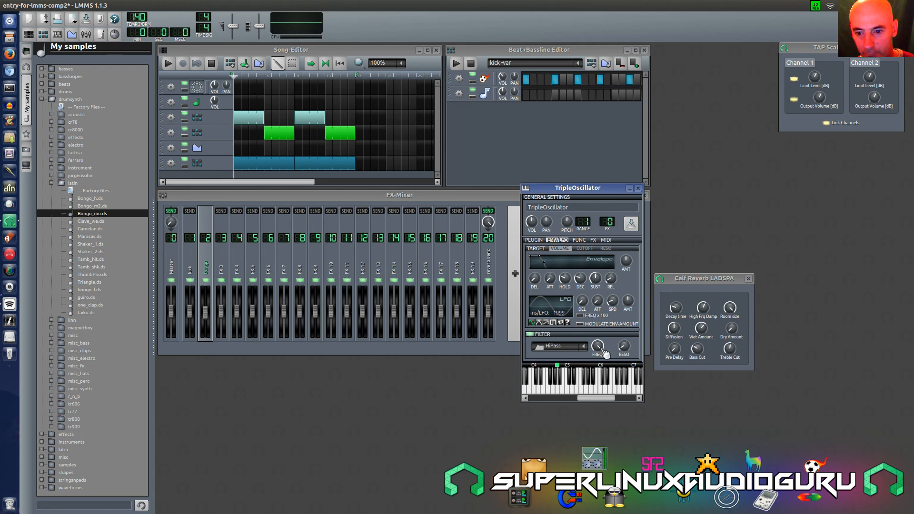
drag(602, 352, 602, 381)
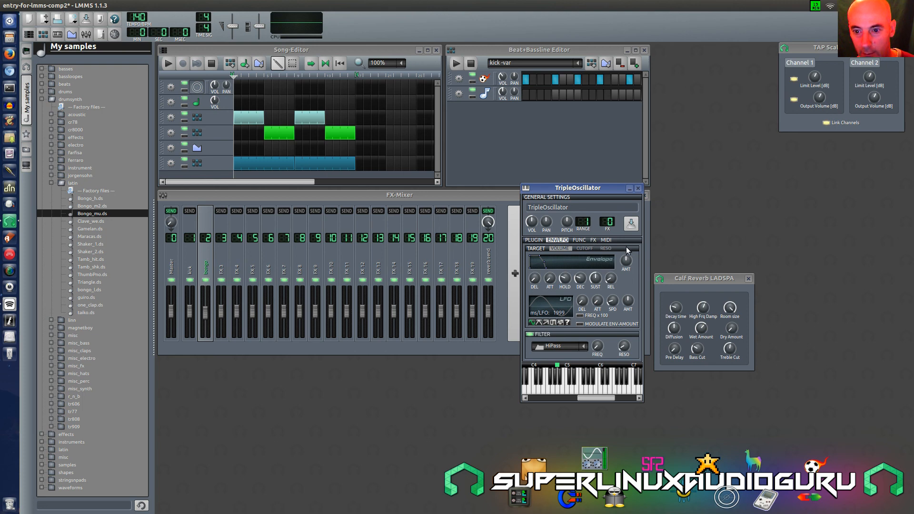
Enable MIDI input for the TripleOscillator from the Launchkey Mini MIDI 1 port
click(605, 240)
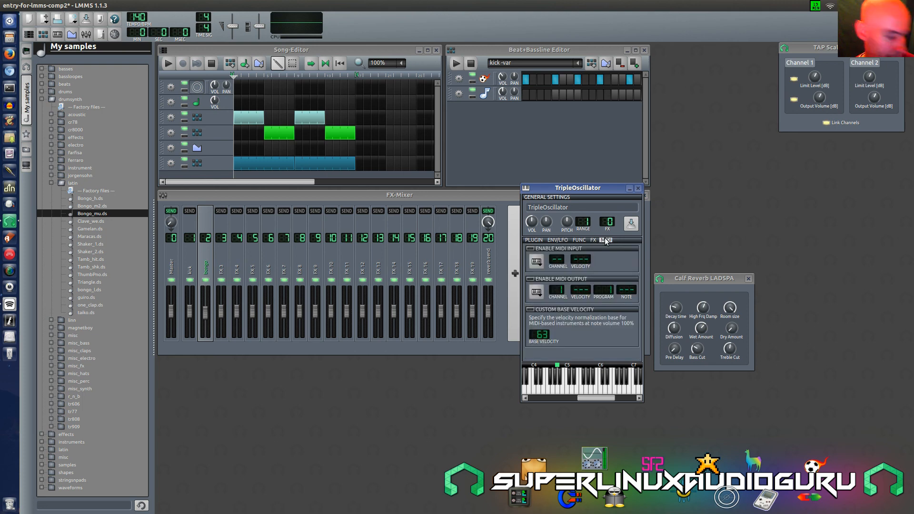
click(537, 261)
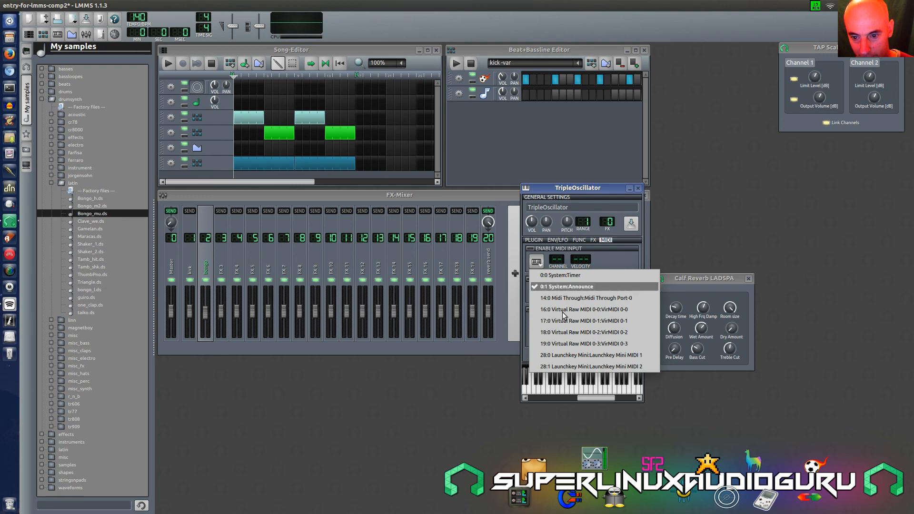
click(580, 353)
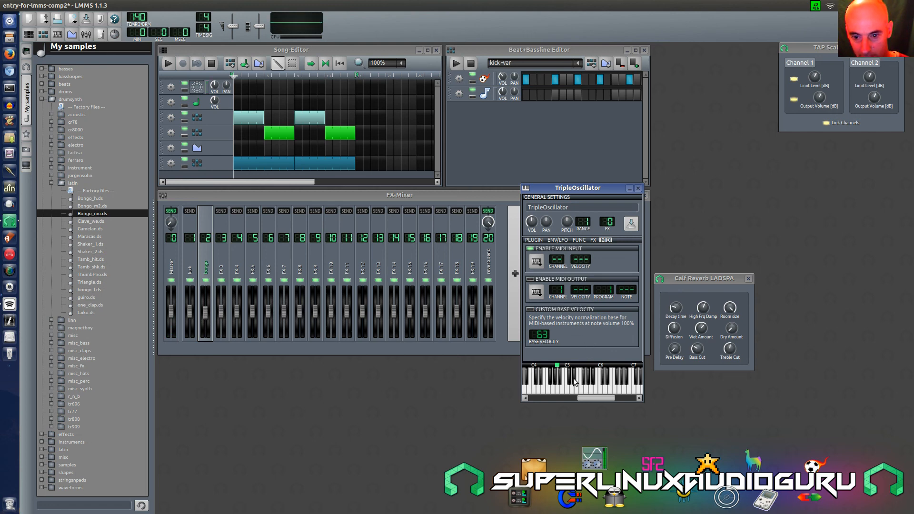
Return to the TripleOscillator's filter settings and adjust the HiPass cutoff frequency while playing test notes
click(556, 240)
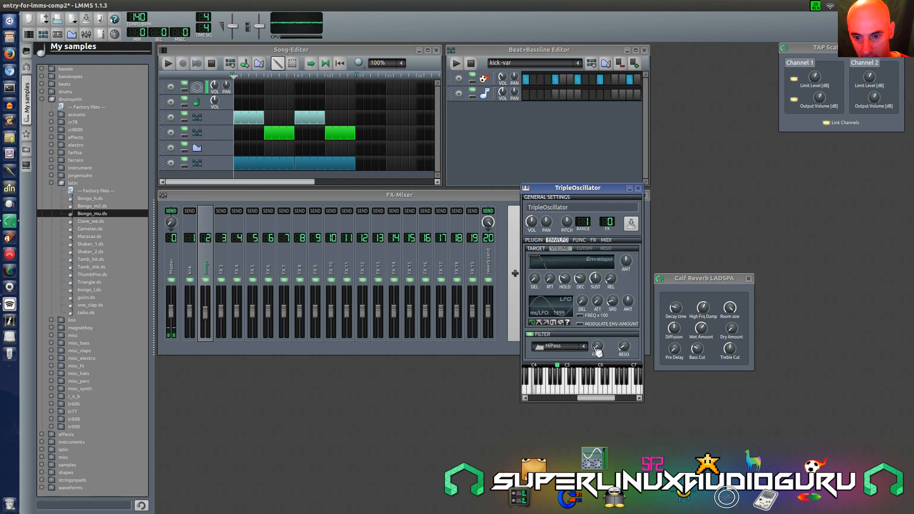
drag(597, 351, 597, 341)
drag(597, 346, 596, 346)
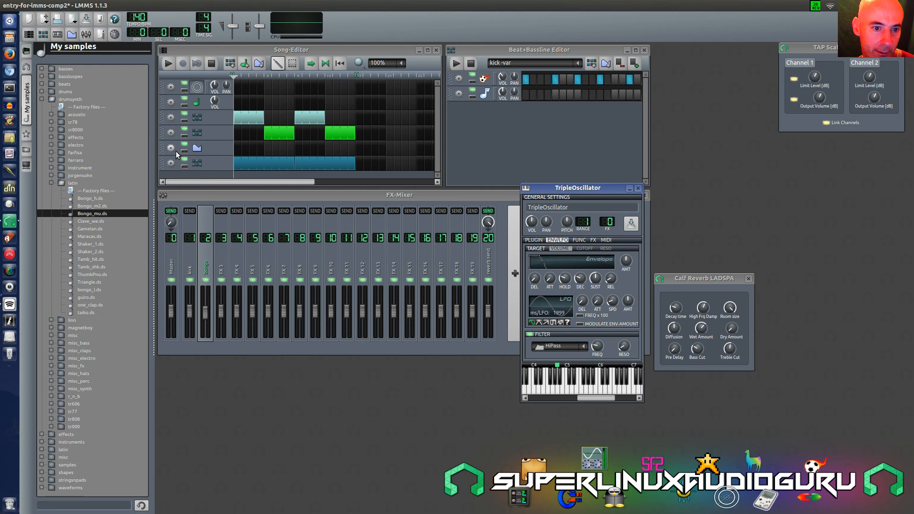
Move the automation track directly below the TripleOscillator track and create a sixteen-bar automation pattern linked to the filter cutoff frequency
drag(159, 145, 170, 102)
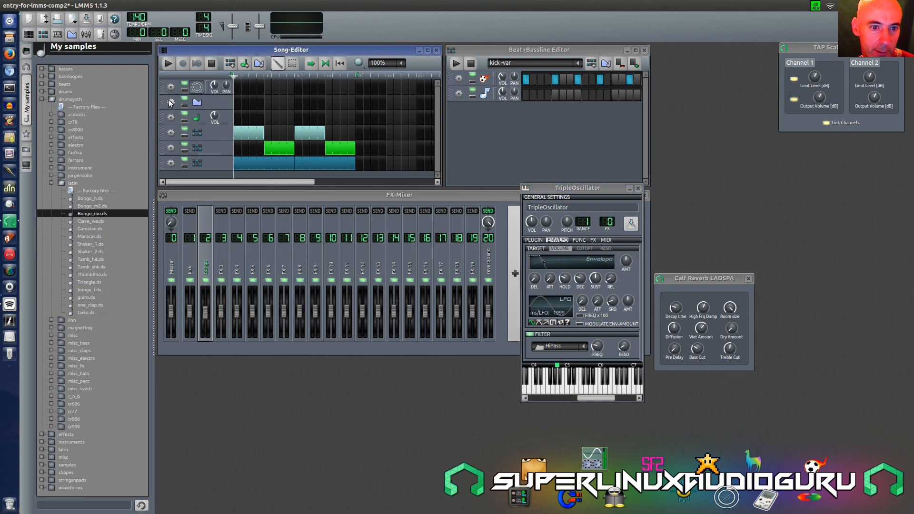
double_click(236, 99)
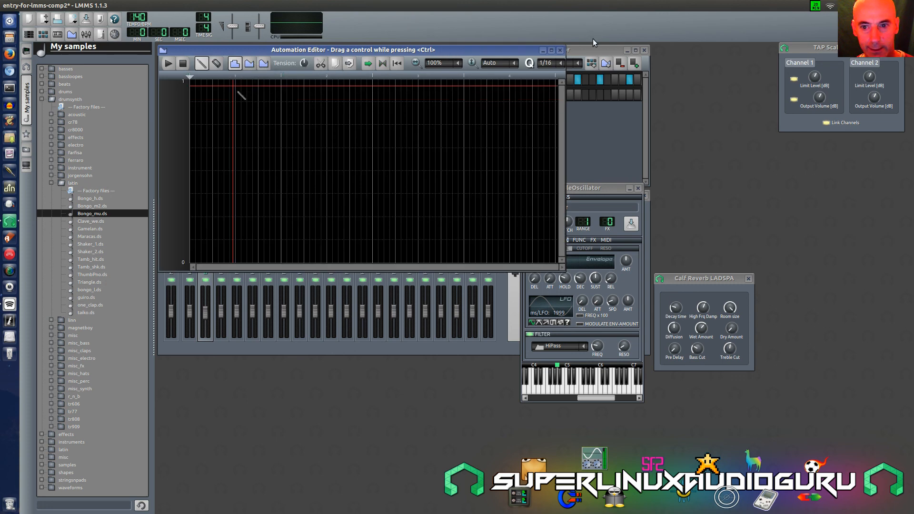
click(560, 50)
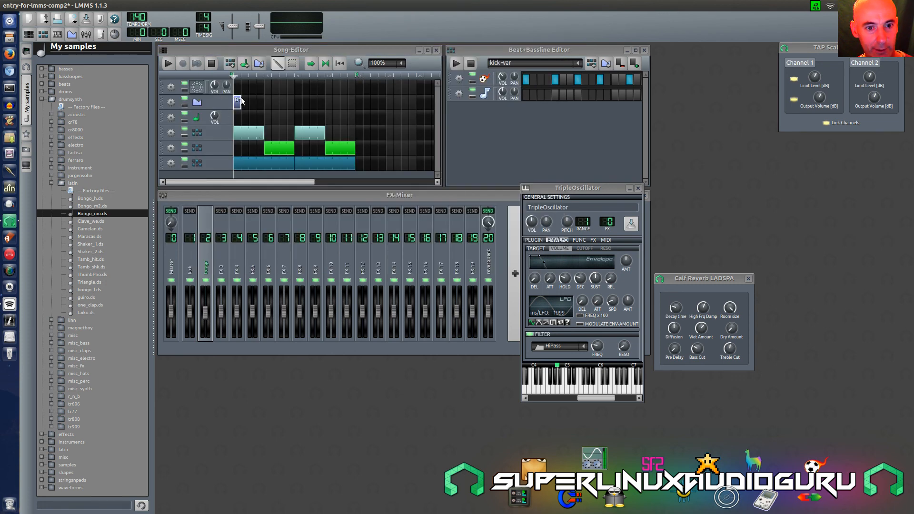
drag(239, 99, 359, 105)
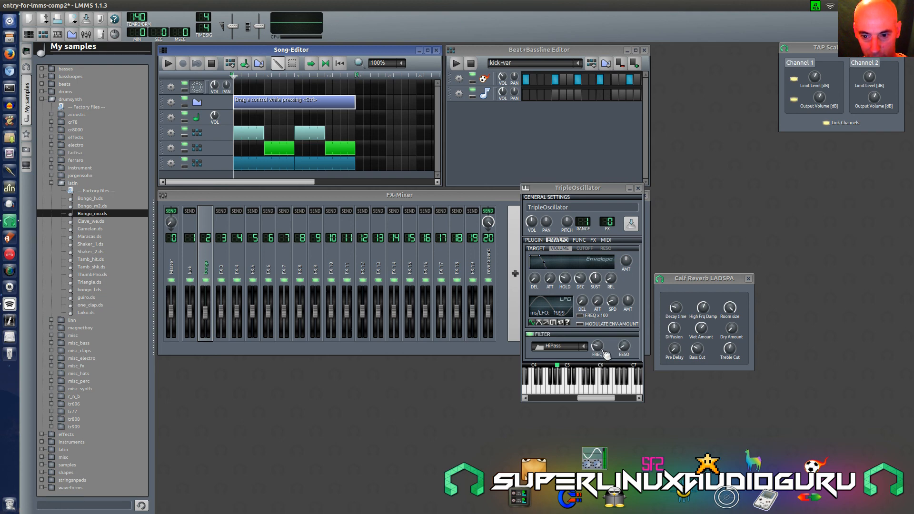
drag(605, 352, 250, 105)
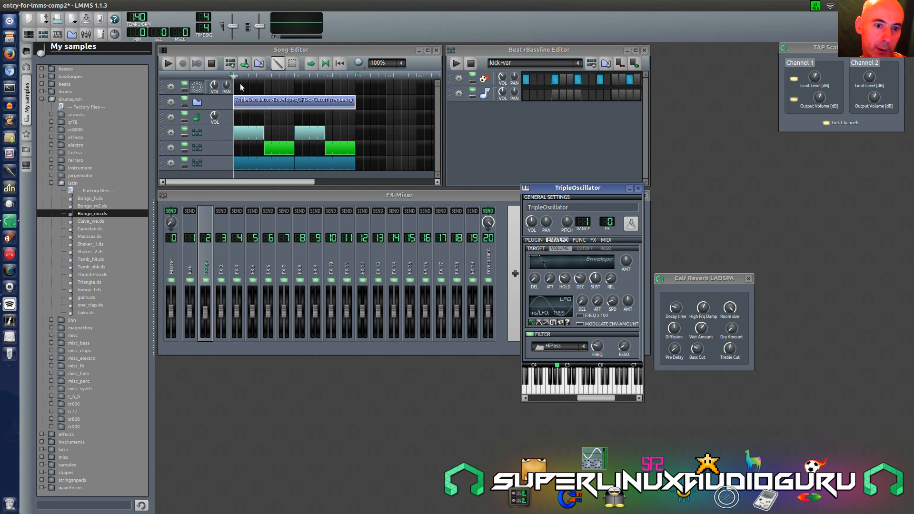
Add a TripleOscillator pattern containing one sustained A4 note stretched across all sixteen bars, and close the Piano-Roll
double_click(235, 87)
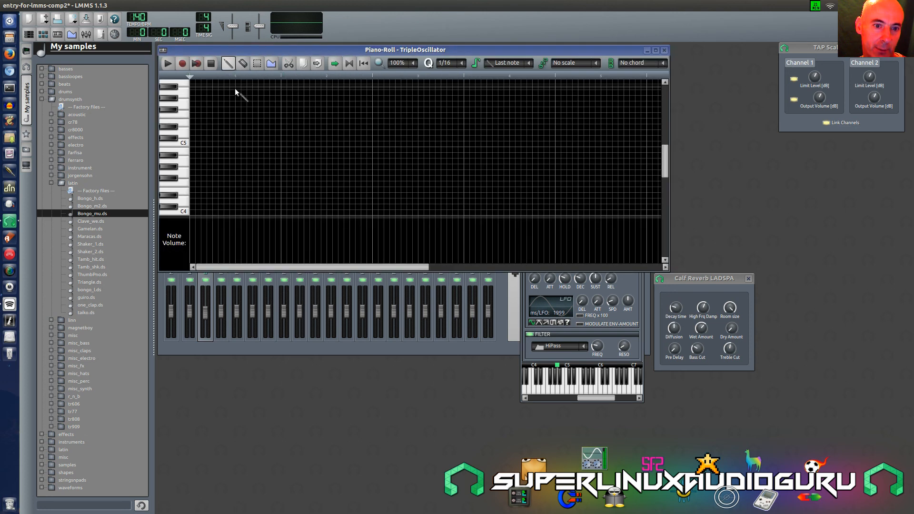
click(194, 162)
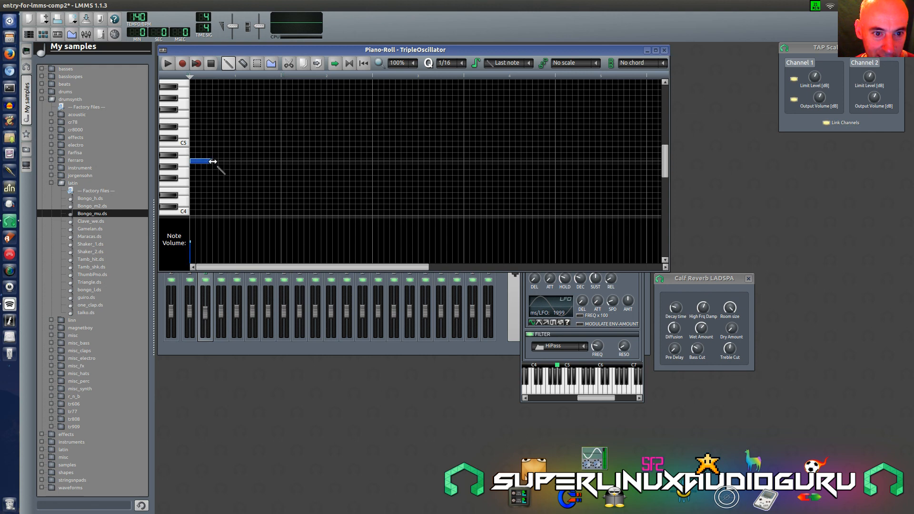
drag(210, 161, 661, 161)
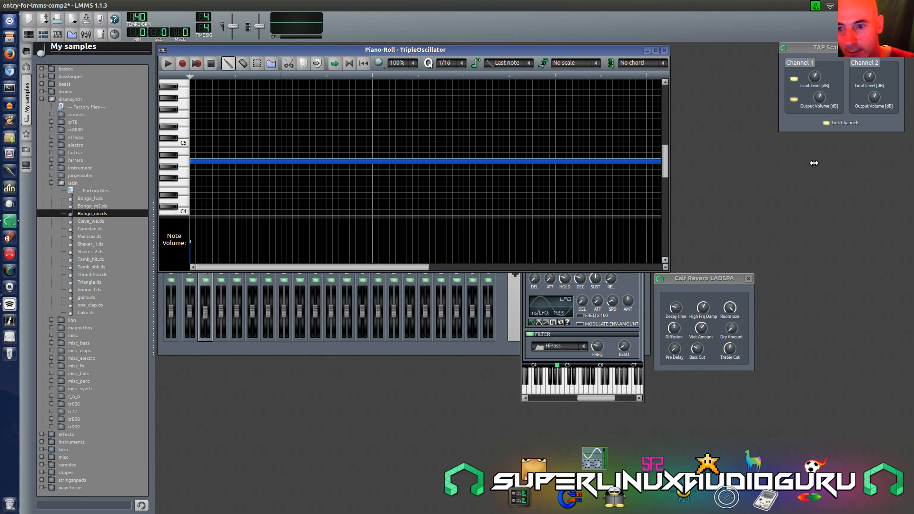
drag(407, 268, 613, 264)
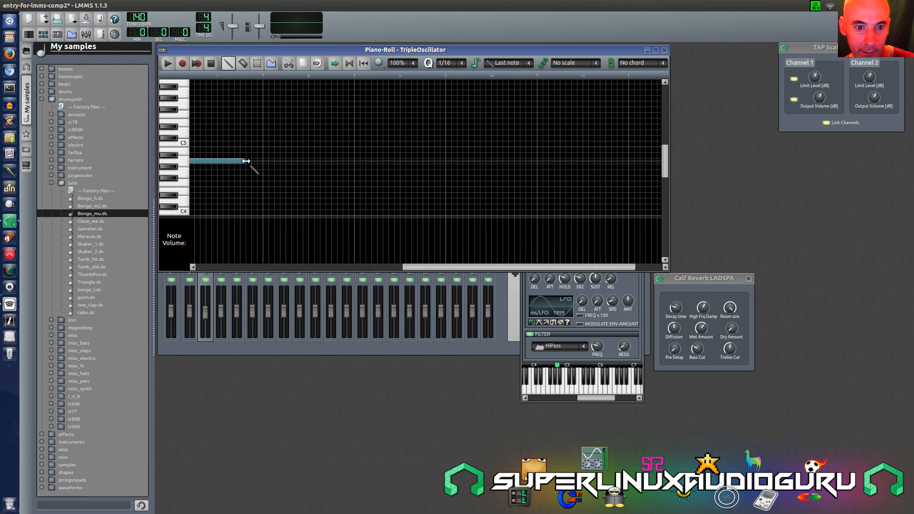
drag(245, 161, 724, 177)
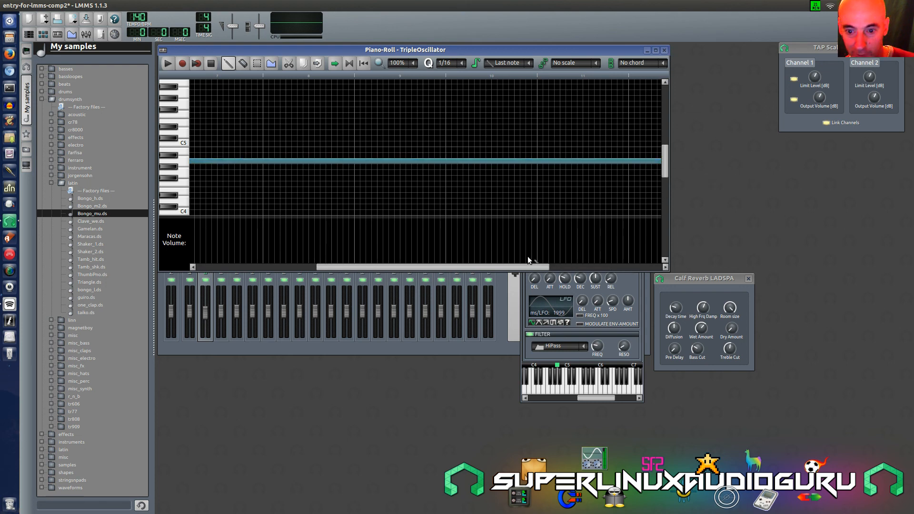
drag(539, 269, 581, 267)
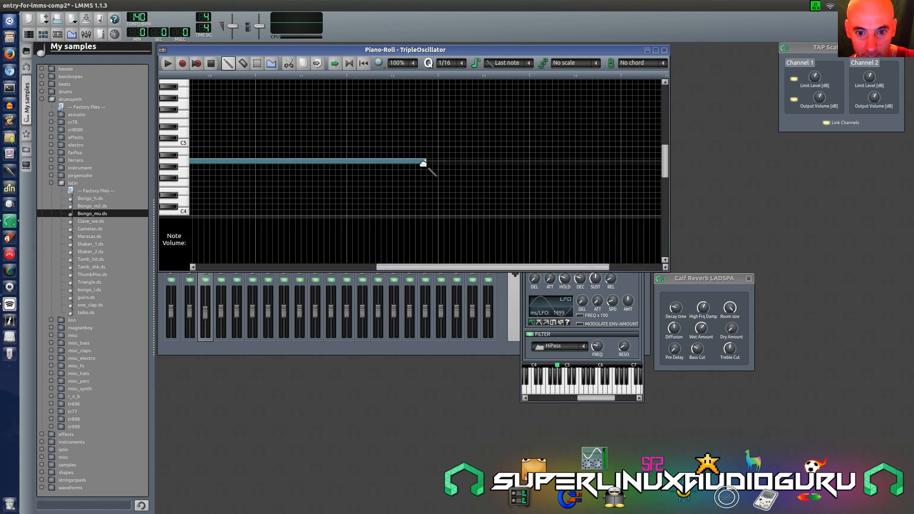
drag(424, 162, 635, 168)
drag(527, 268, 577, 268)
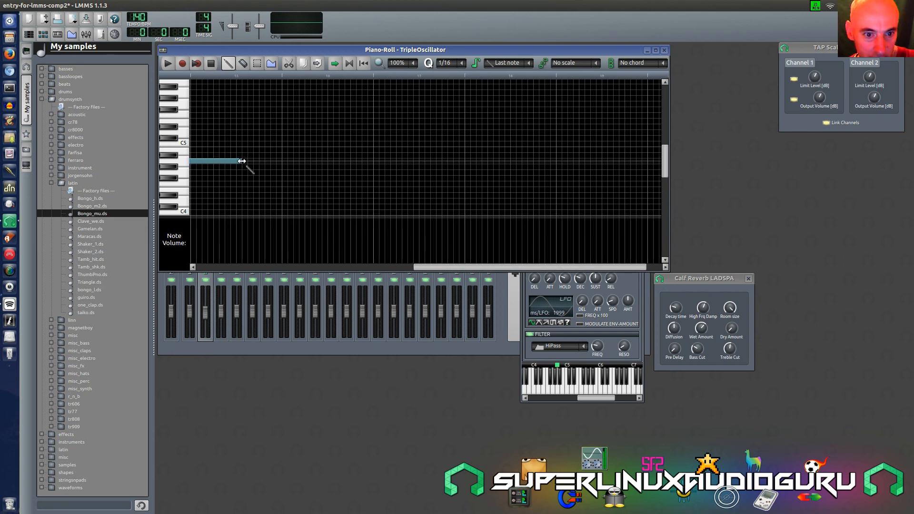
drag(241, 161, 378, 177)
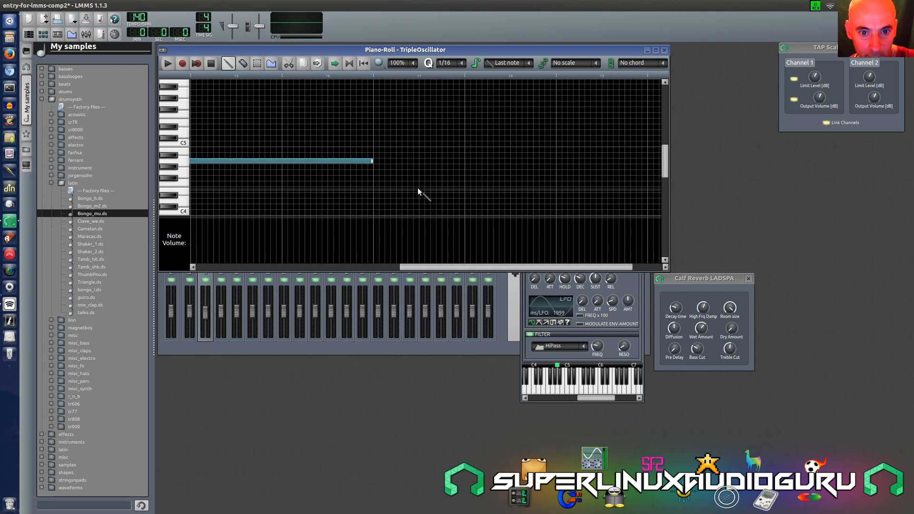
click(665, 50)
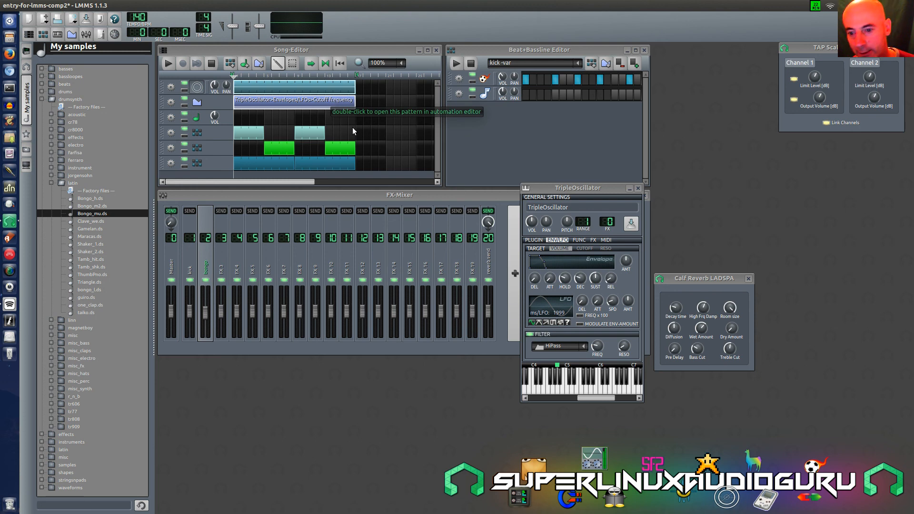
Open the cutoff frequency automation pattern and set the curve's starting point at about 2801
click(597, 346)
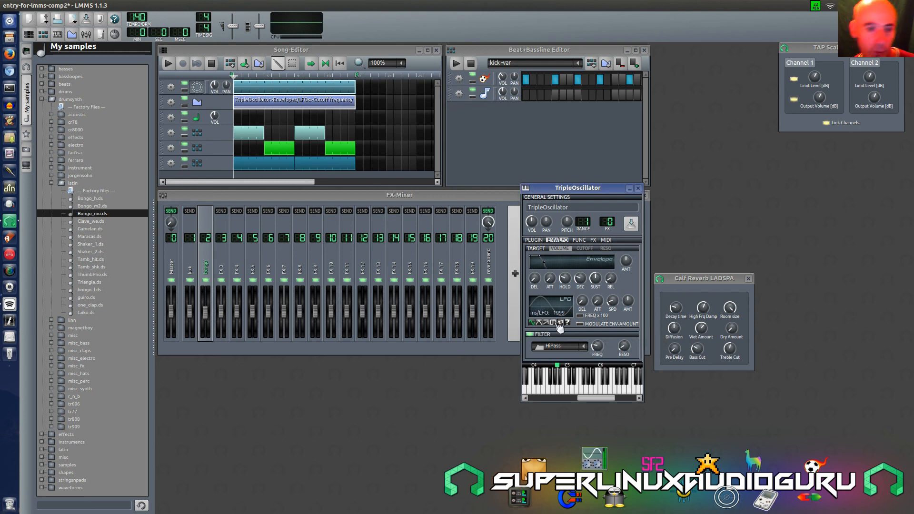
double_click(275, 103)
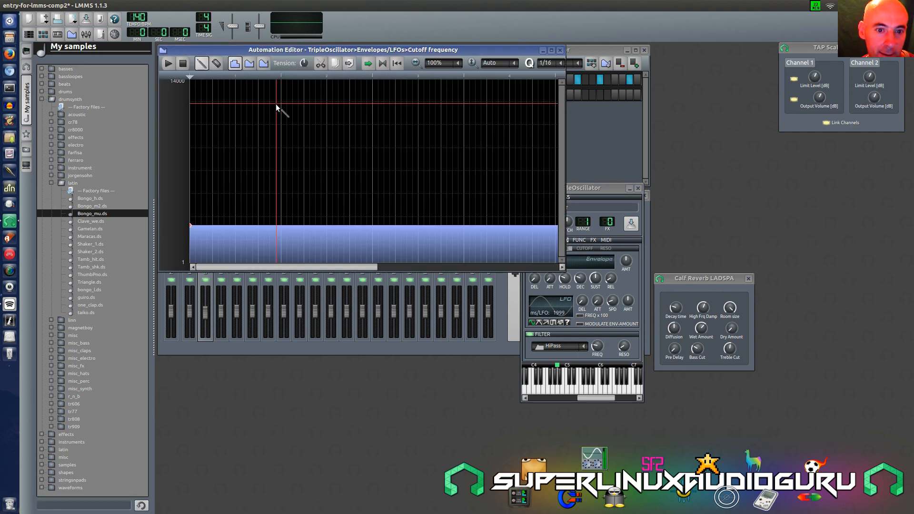
click(190, 226)
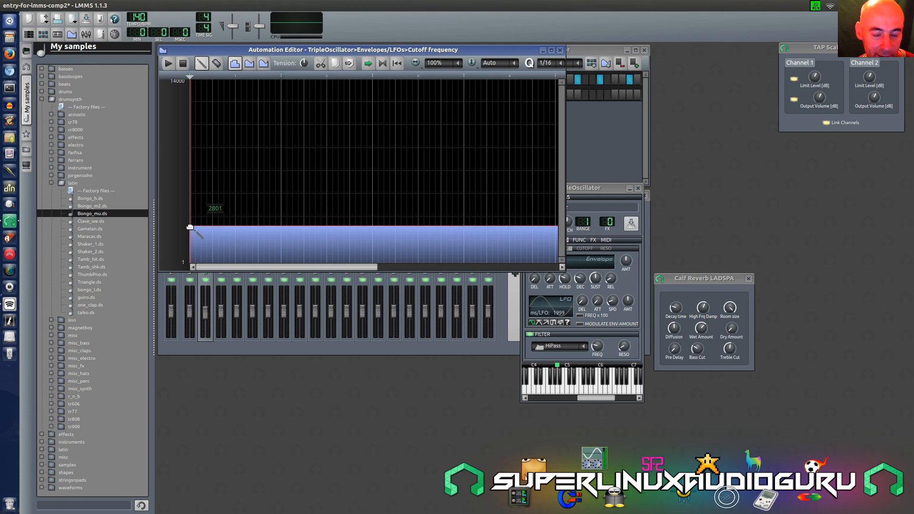
drag(234, 266, 543, 247)
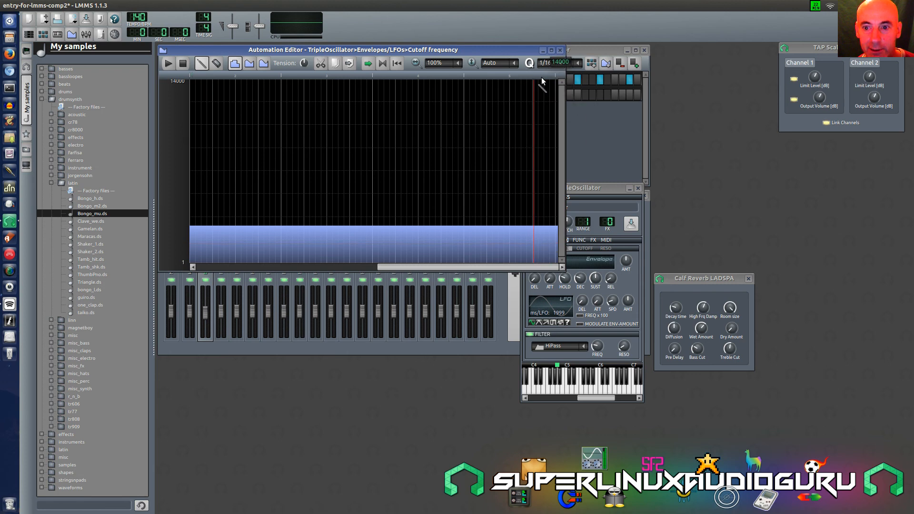
Widen the Automation Editor until the end of bar 16 is reachable, and draw a rising cutoff ramp up to 14000 there
drag(524, 51, 542, 110)
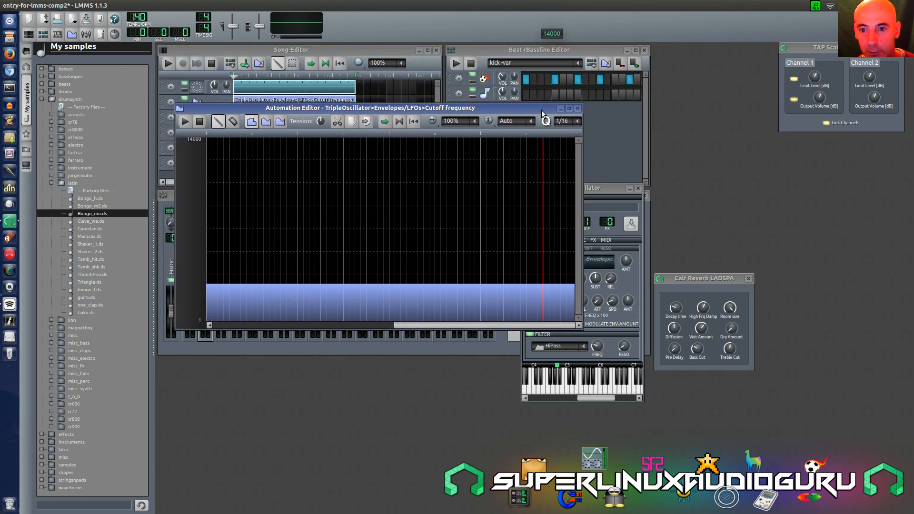
drag(584, 138, 906, 128)
drag(831, 107, 428, 116)
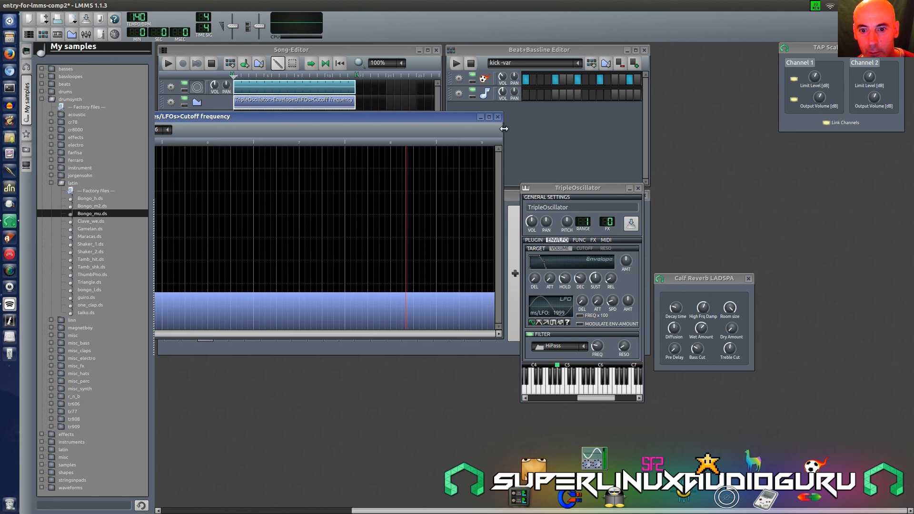
drag(503, 128, 909, 126)
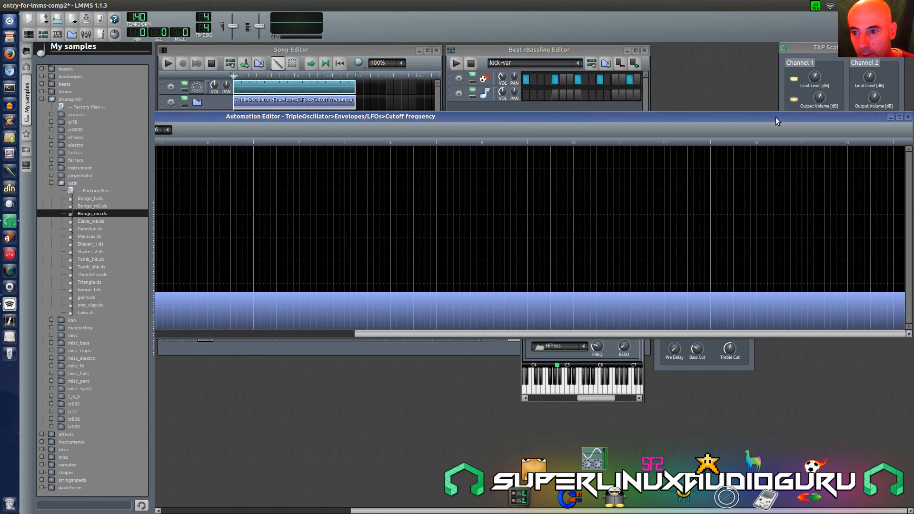
drag(775, 121, 523, 131)
drag(581, 133, 909, 134)
drag(764, 121, 367, 140)
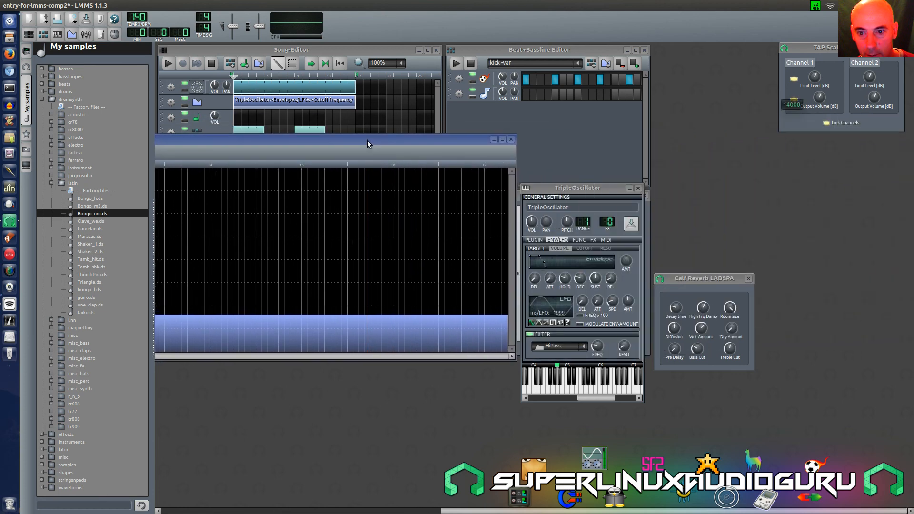
click(432, 168)
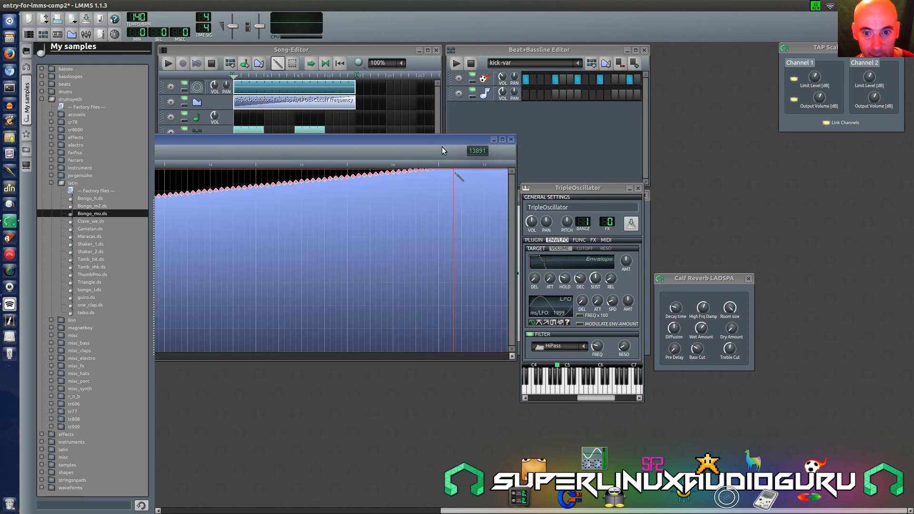
Bring the start of the cutoff ramp into view and switch the automation to cubic Hermite progression
drag(473, 139, 611, 165)
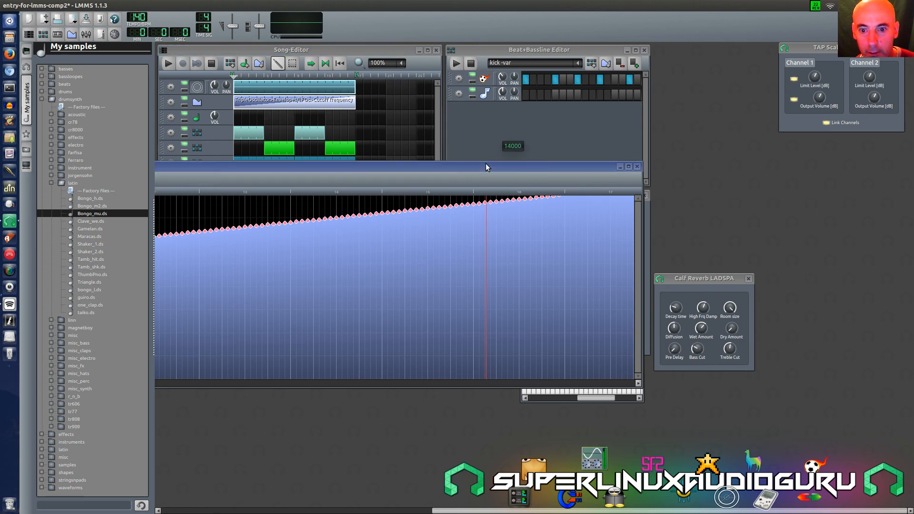
double_click(485, 164)
drag(498, 113, 753, 141)
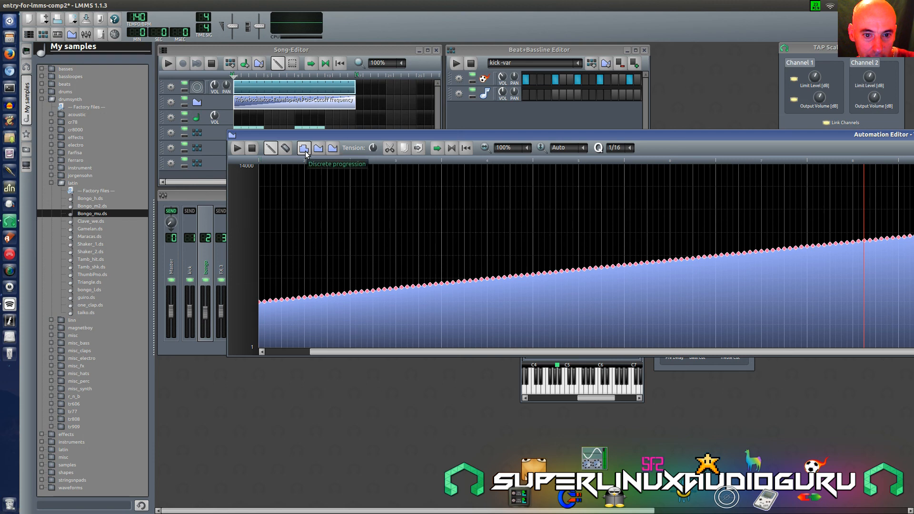
click(332, 148)
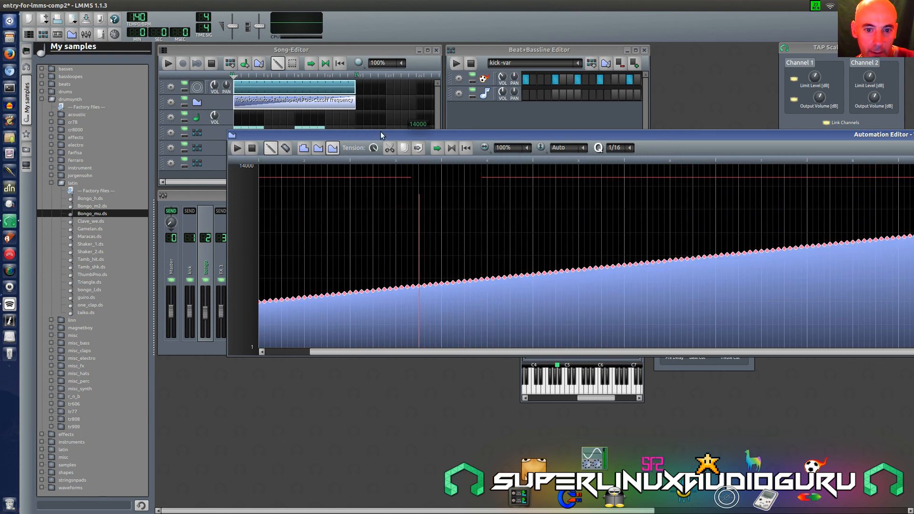
Close the Automation Editor, play the song from the beginning to audition the cutoff sweep, and stop playback
click(231, 137)
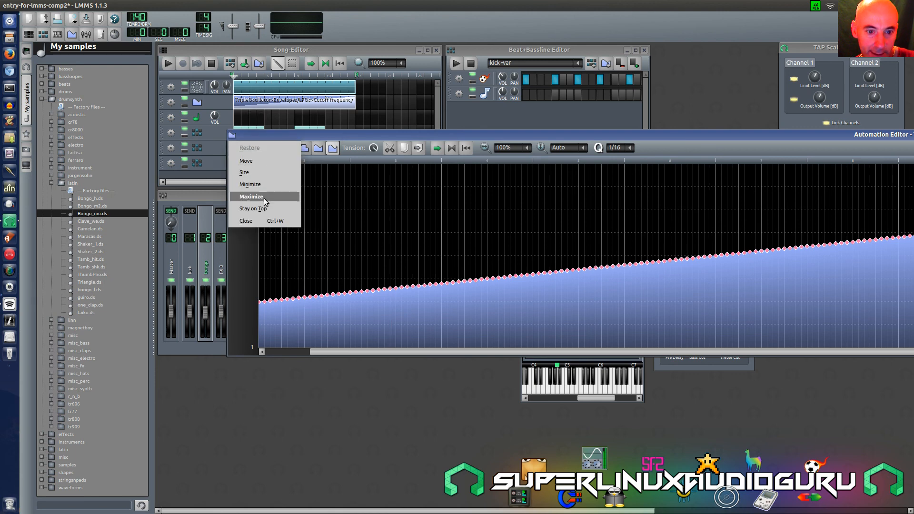
click(256, 218)
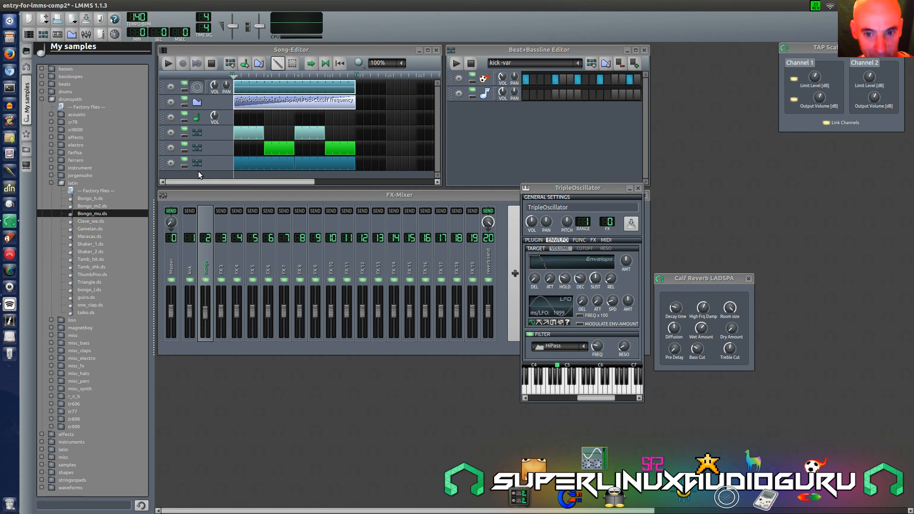
click(168, 63)
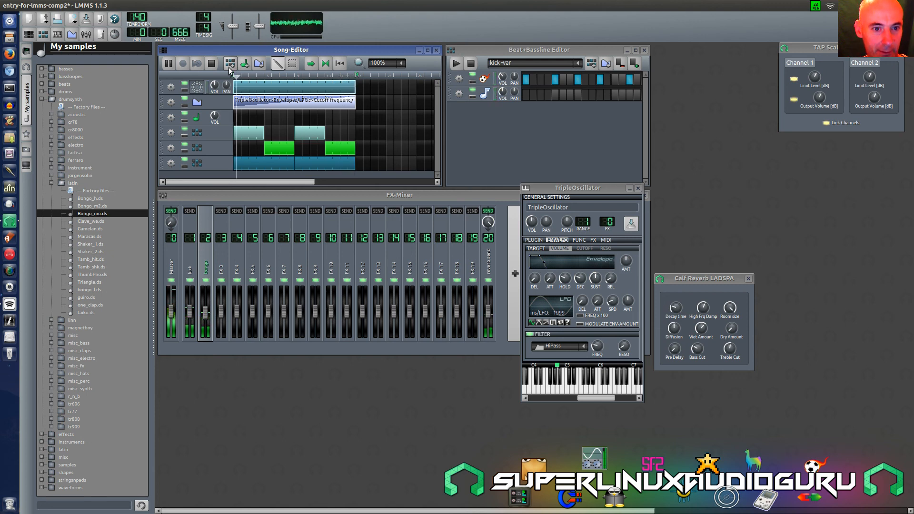
click(212, 66)
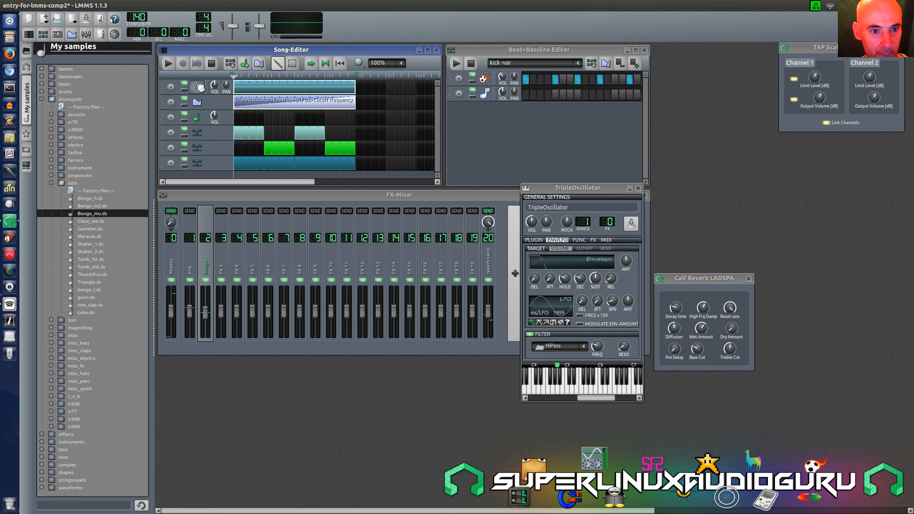
Reopen the TripleOscillator track's instrument window to view its plugin settings and FX channel assignment
click(196, 88)
click(196, 87)
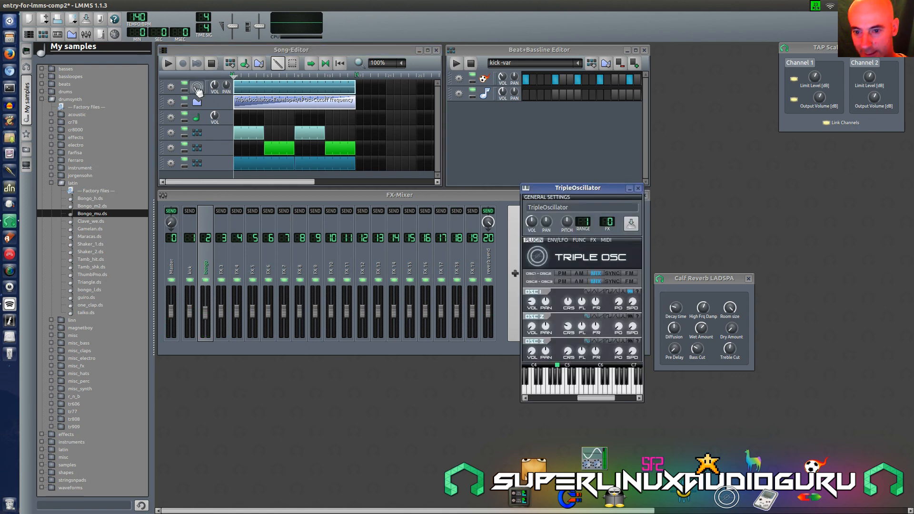
click(197, 88)
click(197, 88)
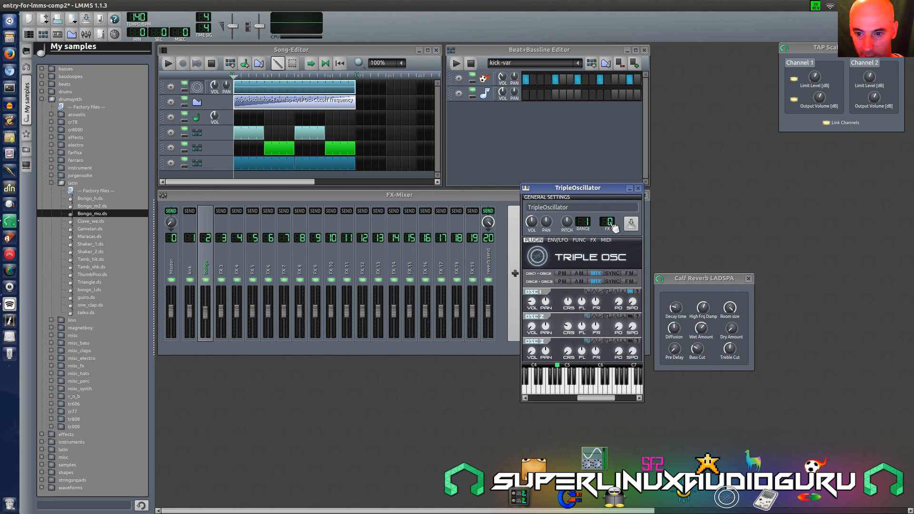
Add a TAP Scaling Limiter to the FX 3 mixer channel and lower its linked limit level to about -0.25 dB
click(223, 260)
click(565, 333)
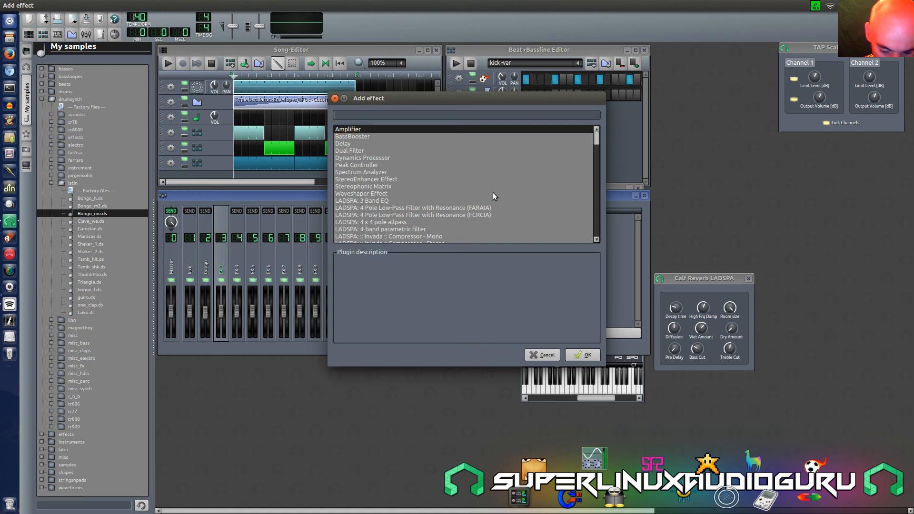
text(limit)
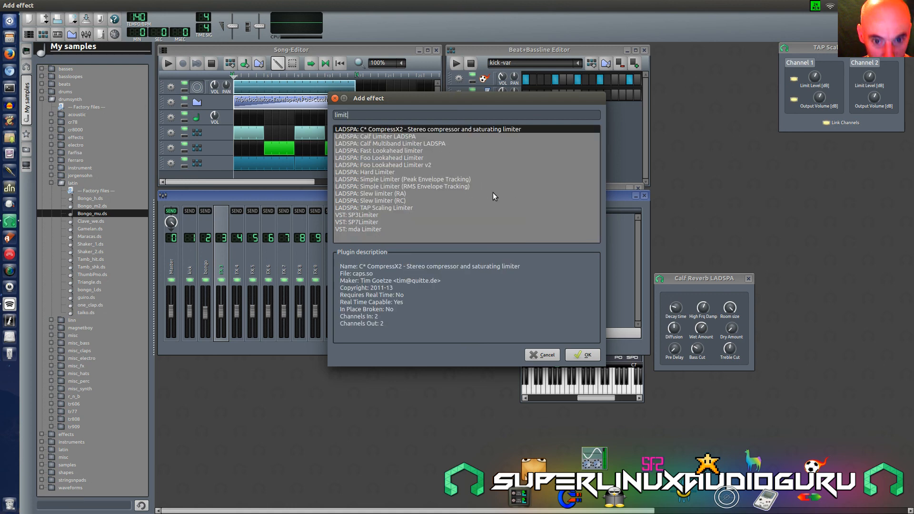
click(403, 207)
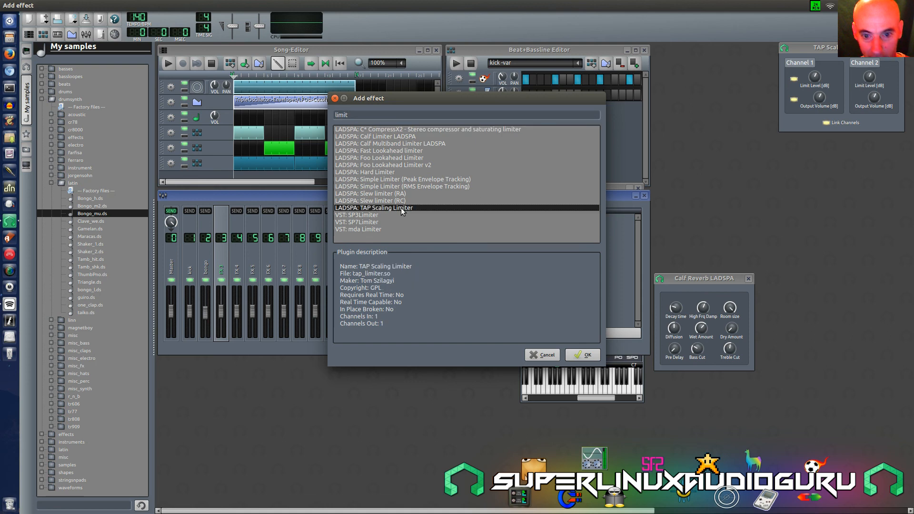
double_click(401, 208)
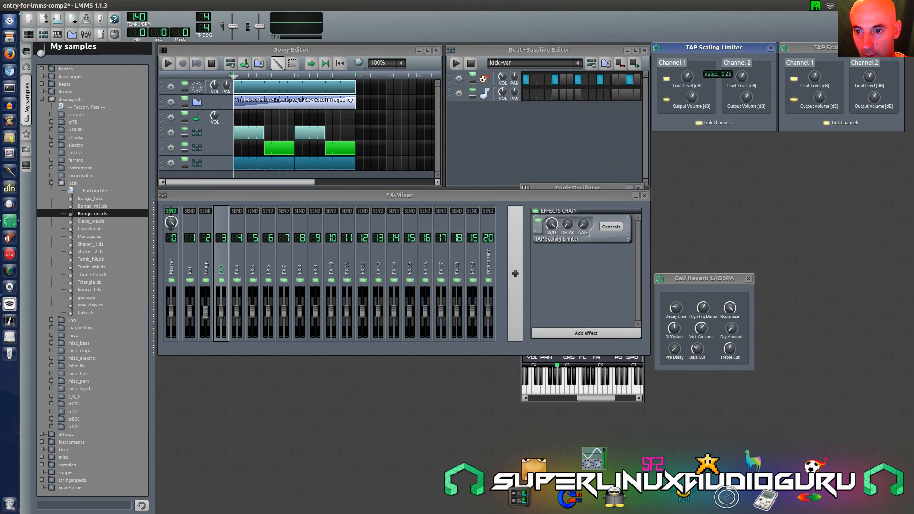
drag(742, 76, 742, 86)
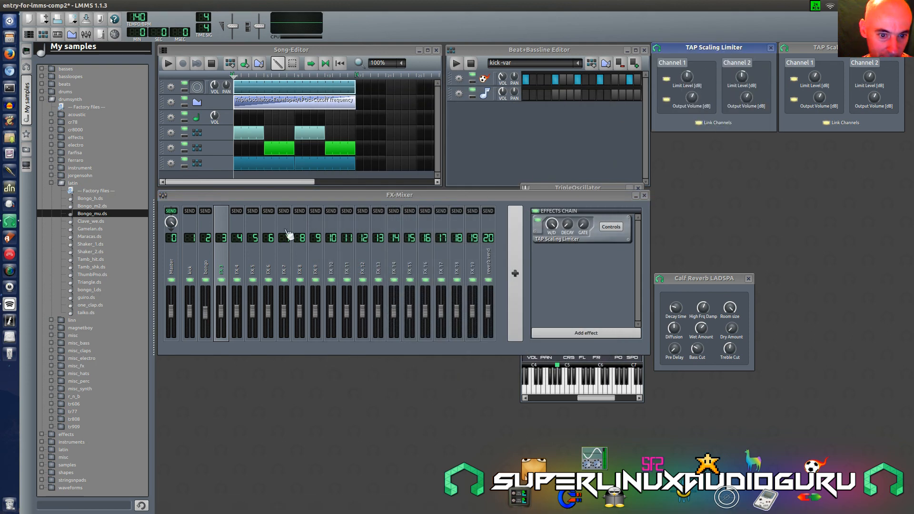
Add a 3 Band EQ after the limiter on the FX 3 channel and turn its Low band far down
click(562, 332)
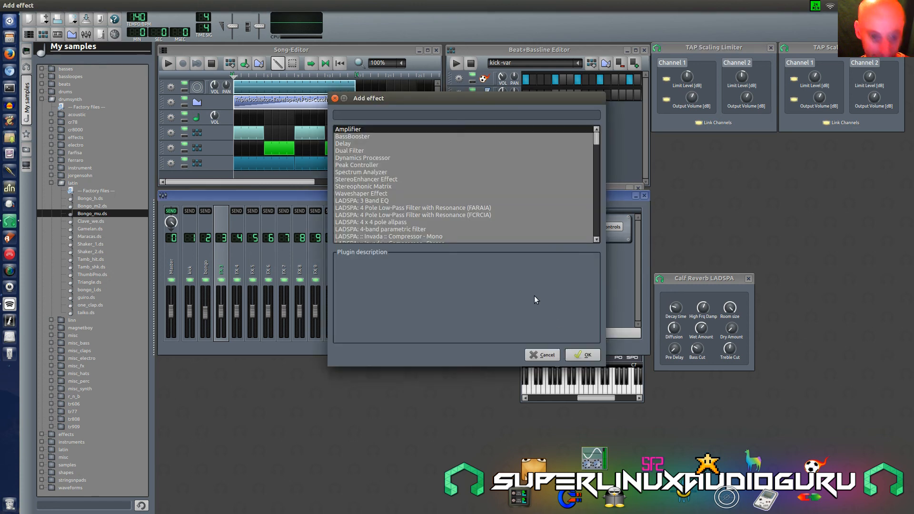
text(eq)
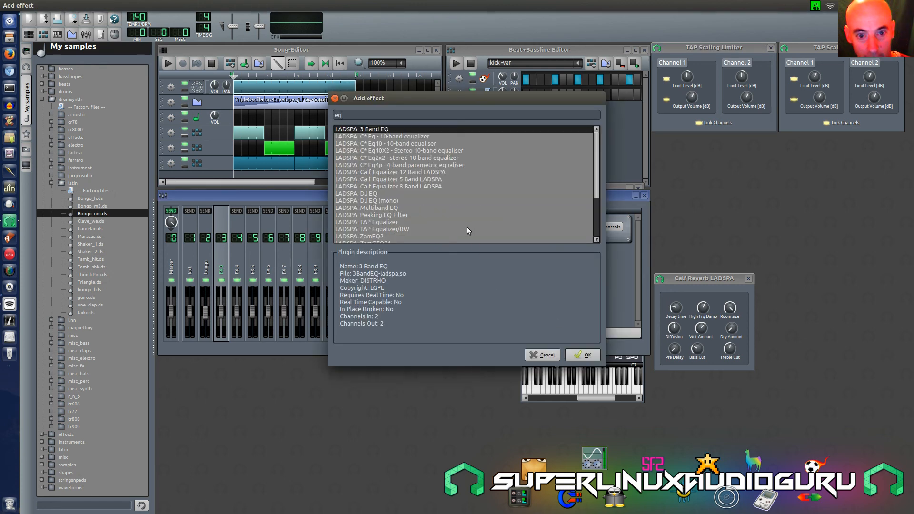
key(Return)
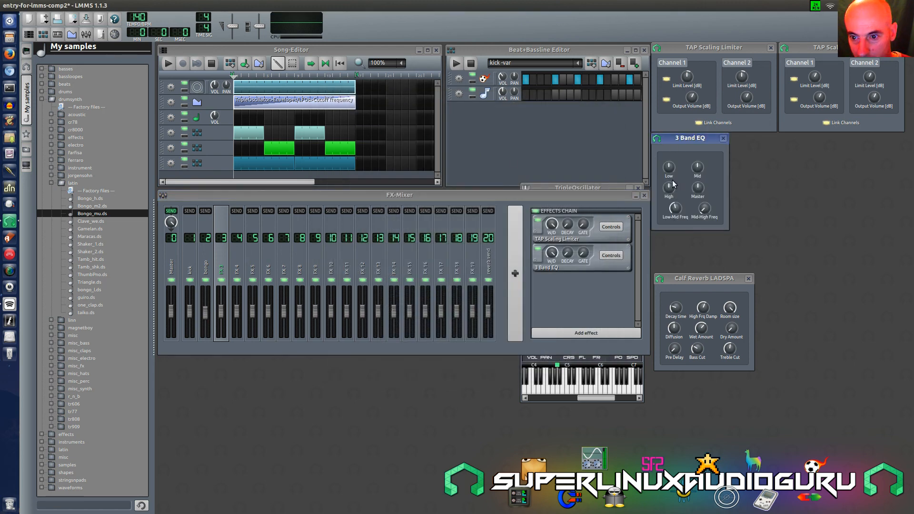
drag(669, 168, 669, 205)
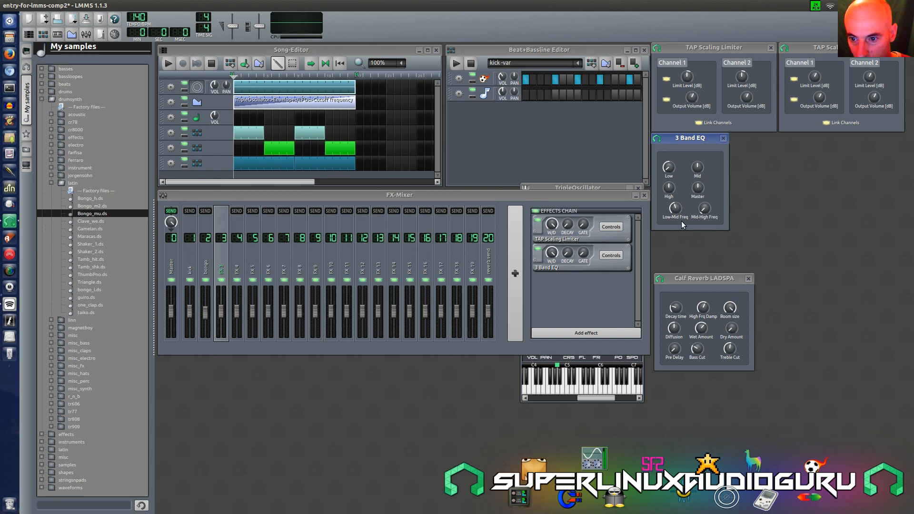
Check the low-mid and mid-high frequency settings of the 3 Band EQ
drag(676, 211, 676, 211)
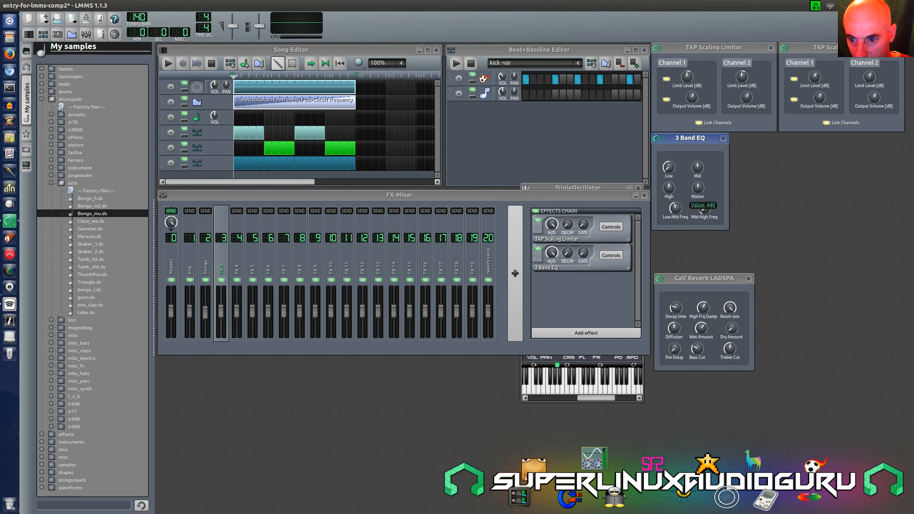
click(706, 210)
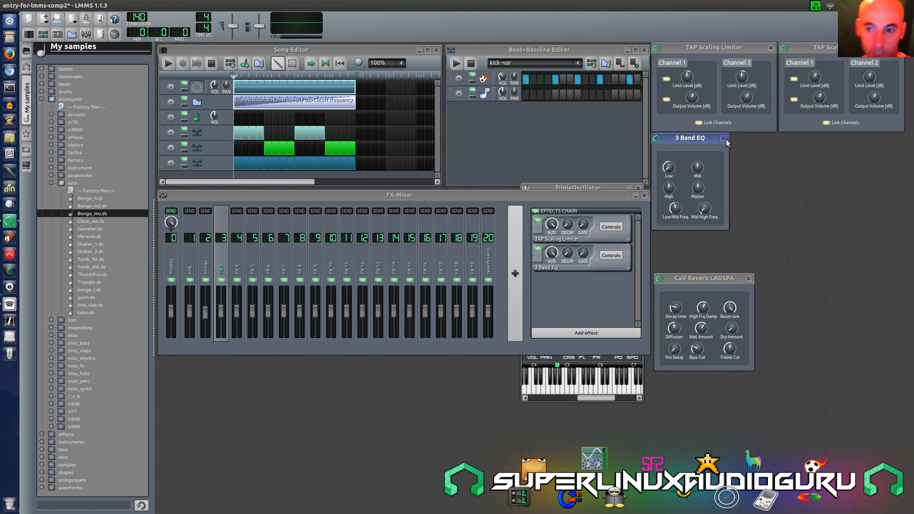
Delete the TripleOscillator pattern and the cutoff frequency automation clip from the song
middle_click(276, 92)
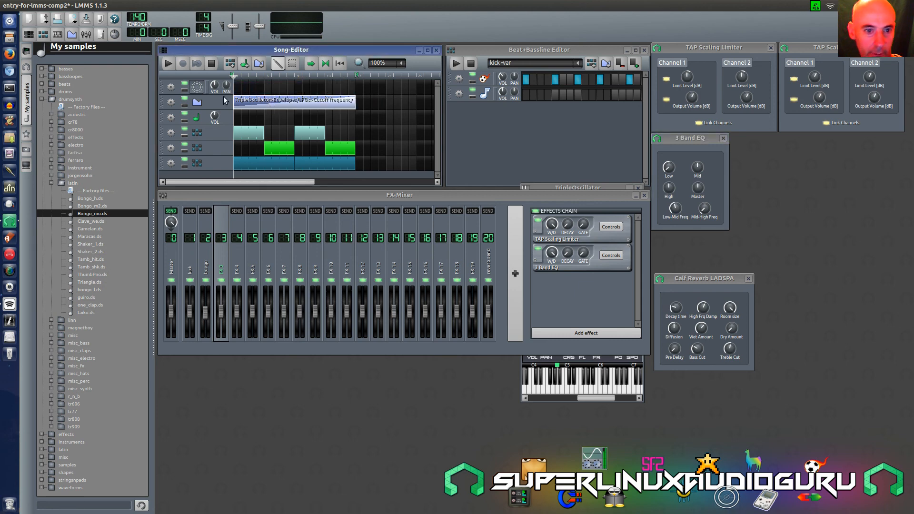
middle_click(270, 104)
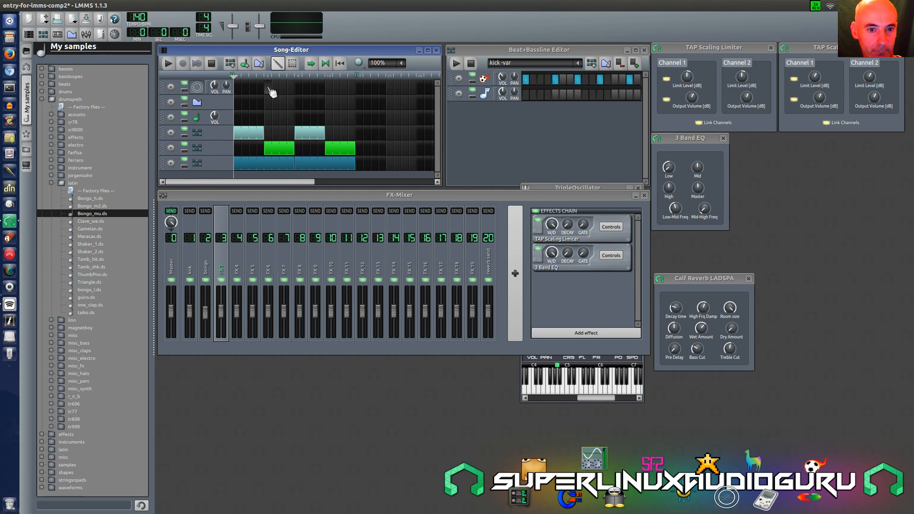
Create a TripleOscillator pattern at bar 5 containing one A4 note stretched to four bars
double_click(270, 90)
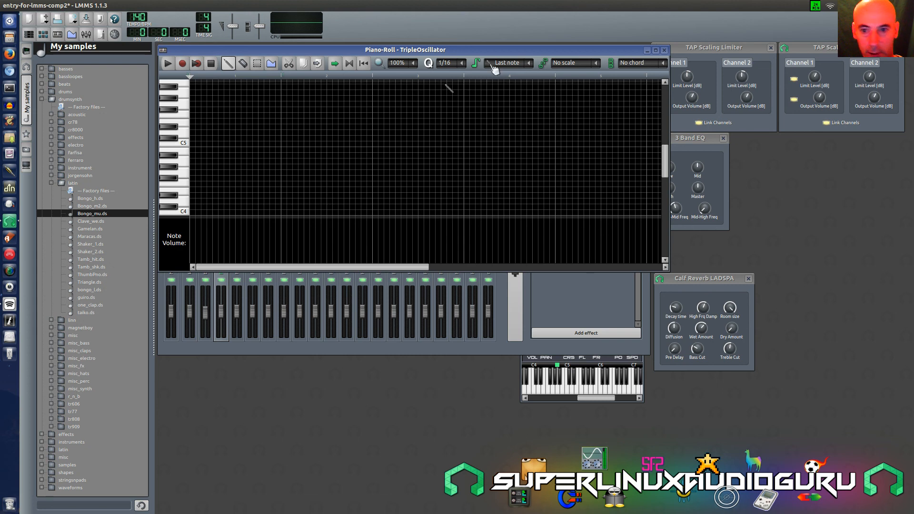
scroll(501, 65, down, 3)
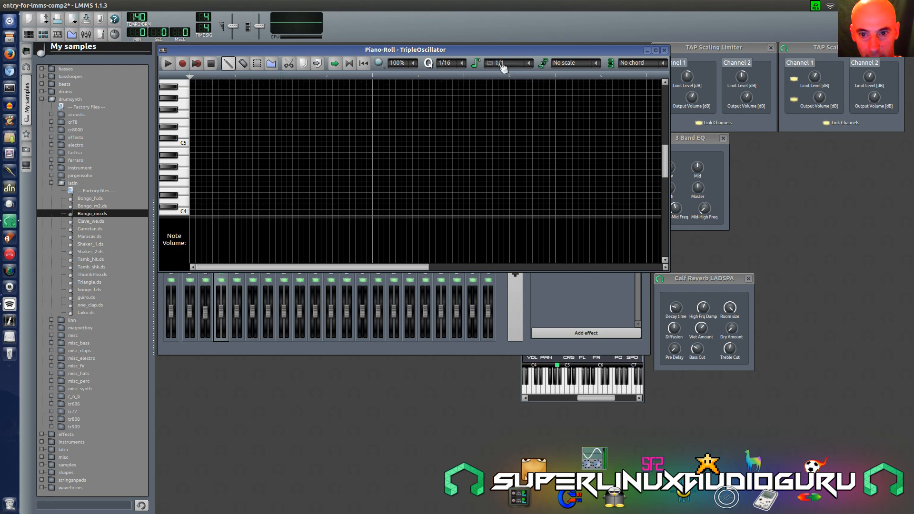
click(199, 161)
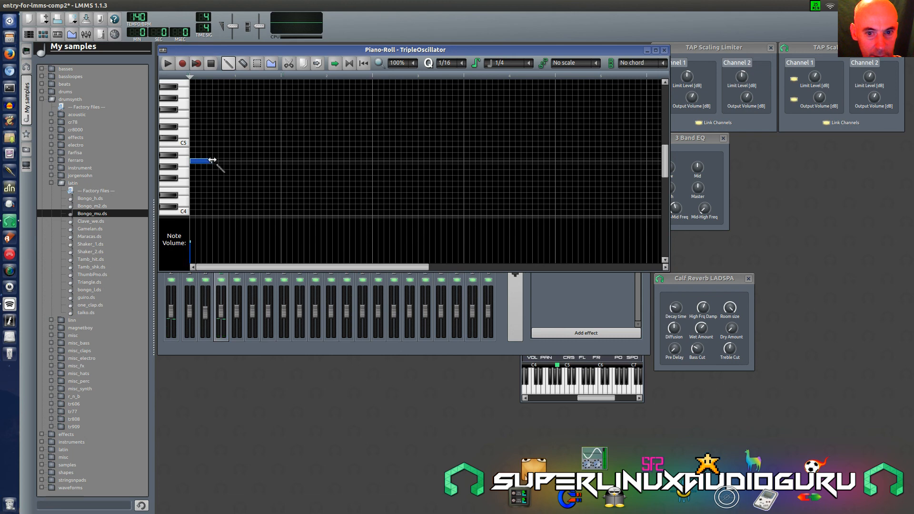
drag(211, 161, 556, 149)
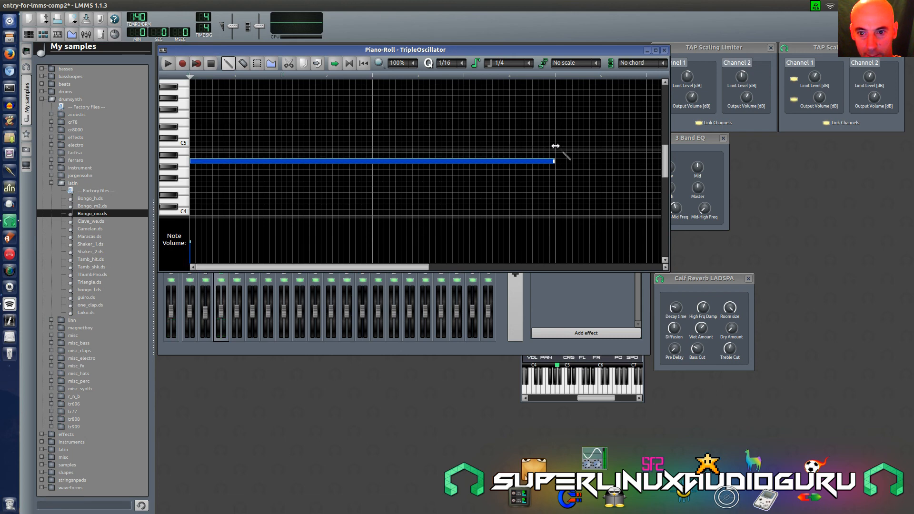
click(663, 50)
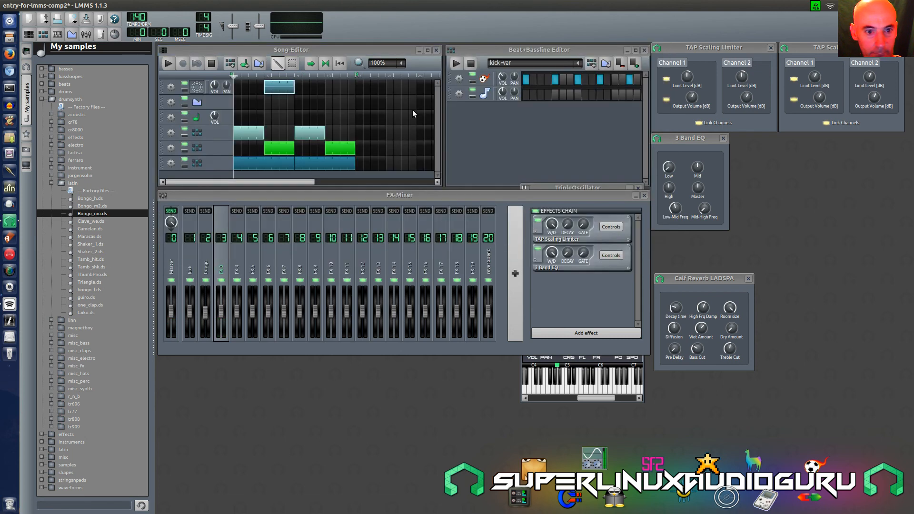
Add an automation clip at bar 5 under the new pattern and close its editor
double_click(267, 99)
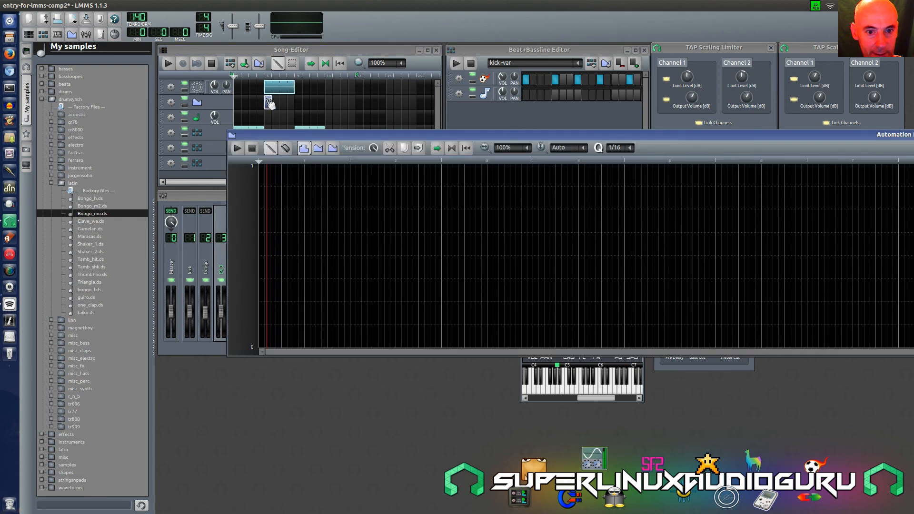
click(232, 135)
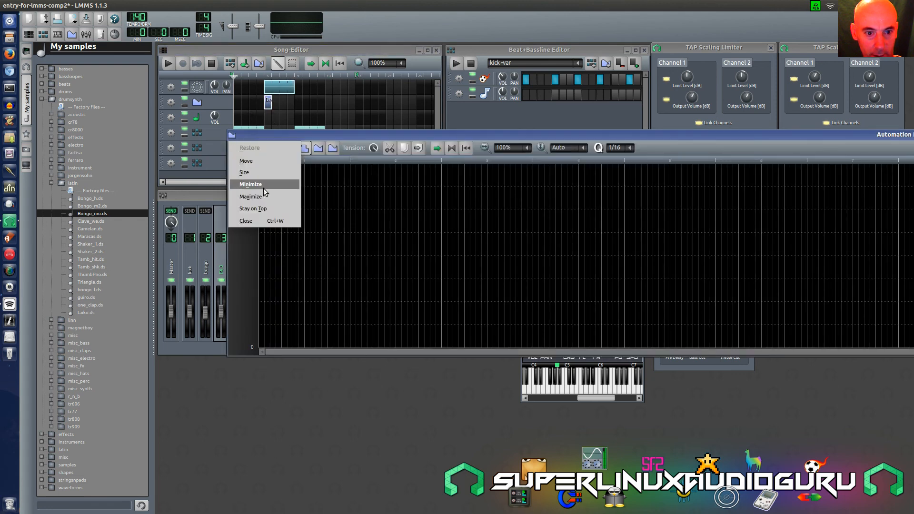
click(266, 222)
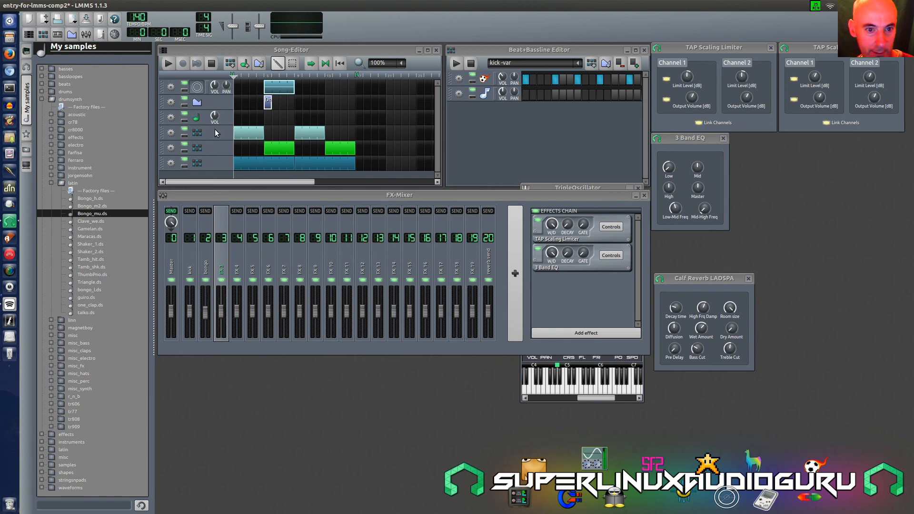
Link the TripleOscillator's filter cutoff frequency to the automation clip at bar 5, removing the stray clip
click(555, 359)
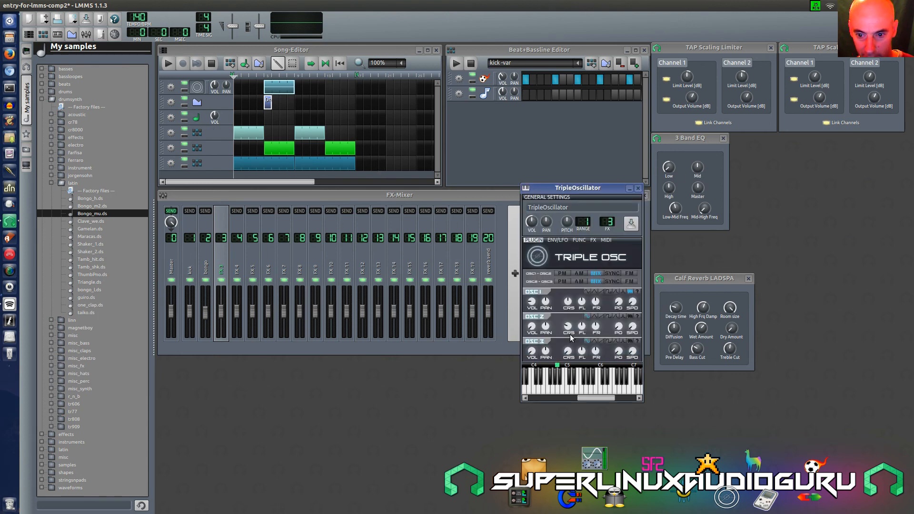
click(555, 241)
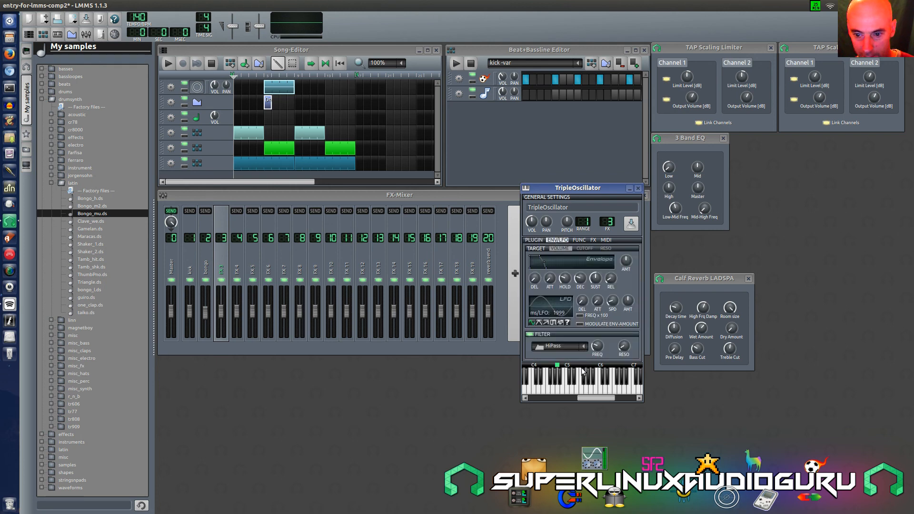
click(603, 349)
drag(596, 346, 268, 103)
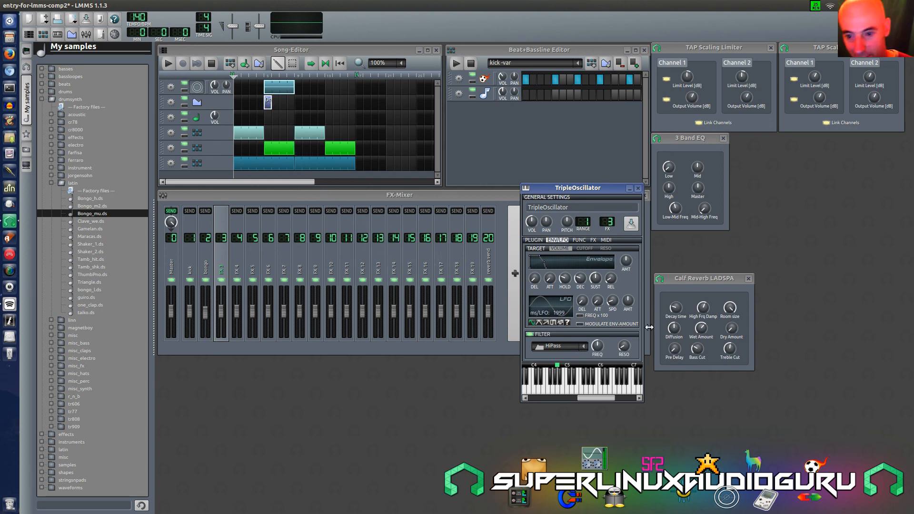
drag(597, 347, 265, 106)
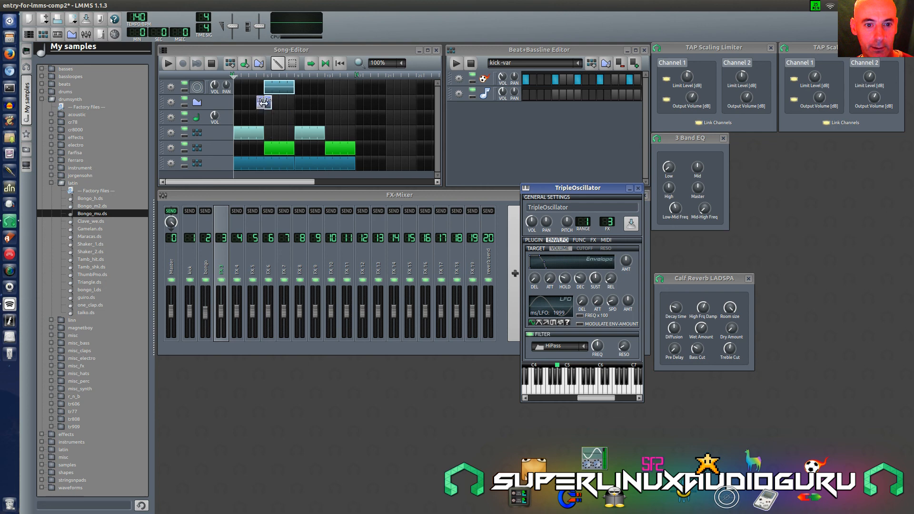
middle_click(261, 108)
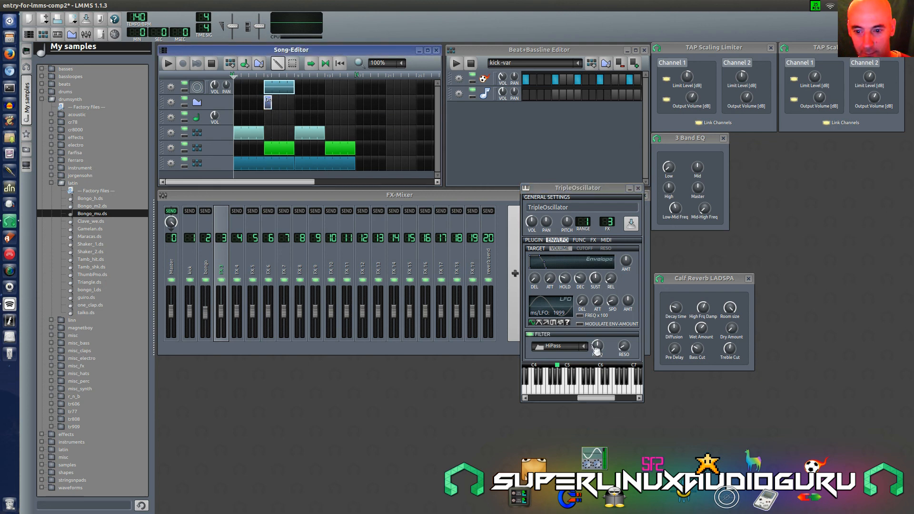
drag(597, 348, 269, 108)
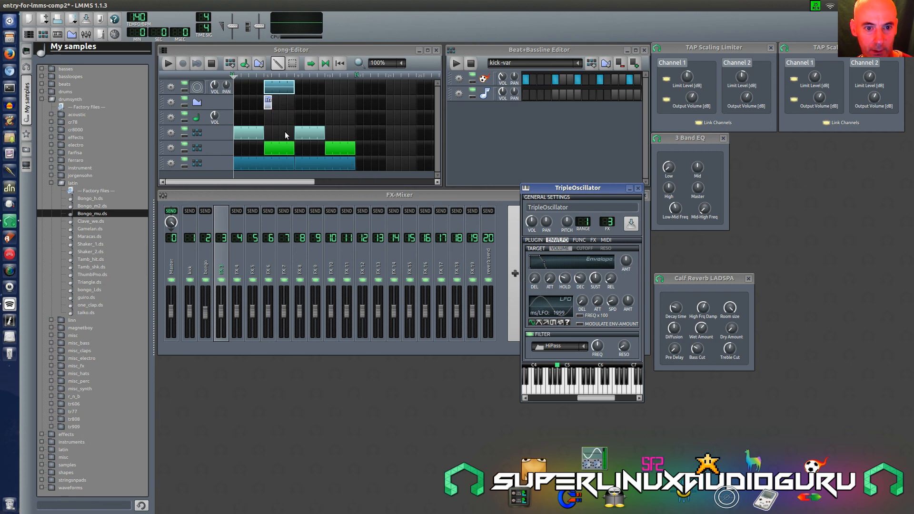
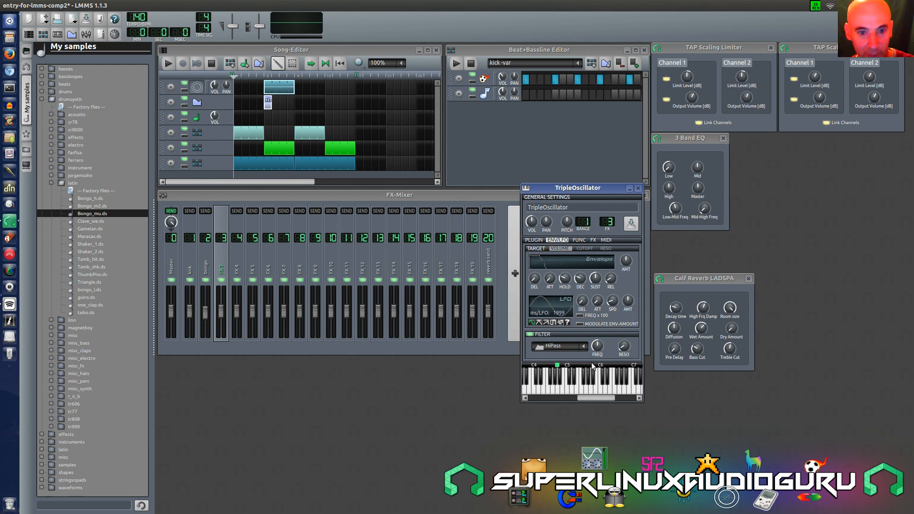
Open the cutoff frequency clip for editing, hide the side panel and reposition the Automation Editor for a clear view
click(269, 108)
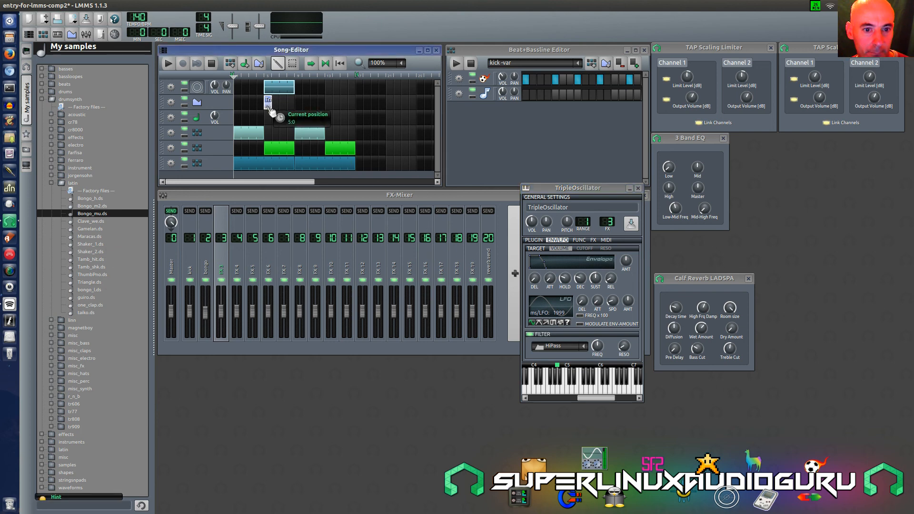
double_click(269, 108)
drag(369, 136, 287, 138)
click(28, 102)
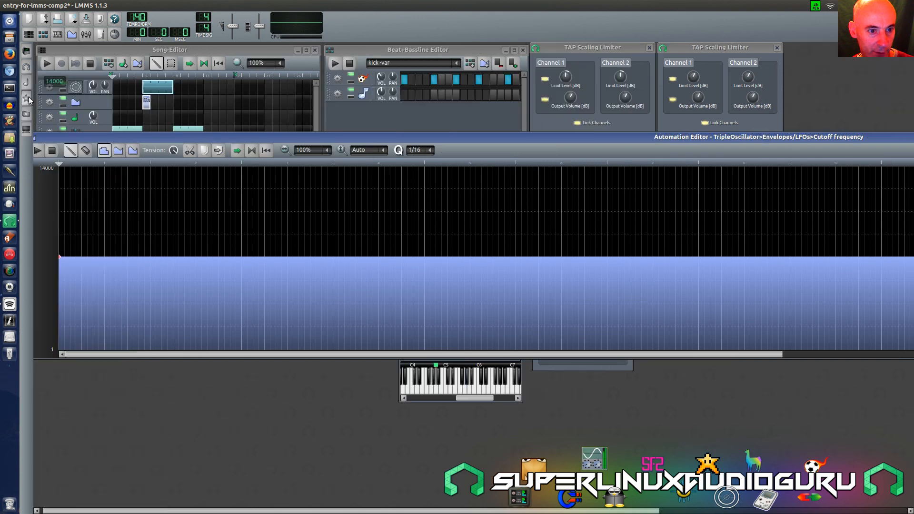
drag(283, 140, 393, 142)
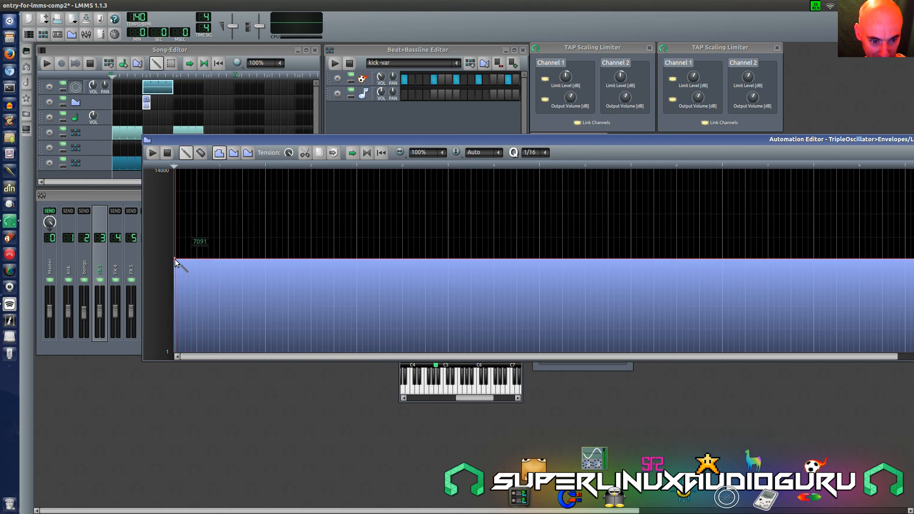
With 1/64 quantization, ramp the cutoff frequency automation up to 14000 and close the Automation Editor
drag(174, 259, 175, 258)
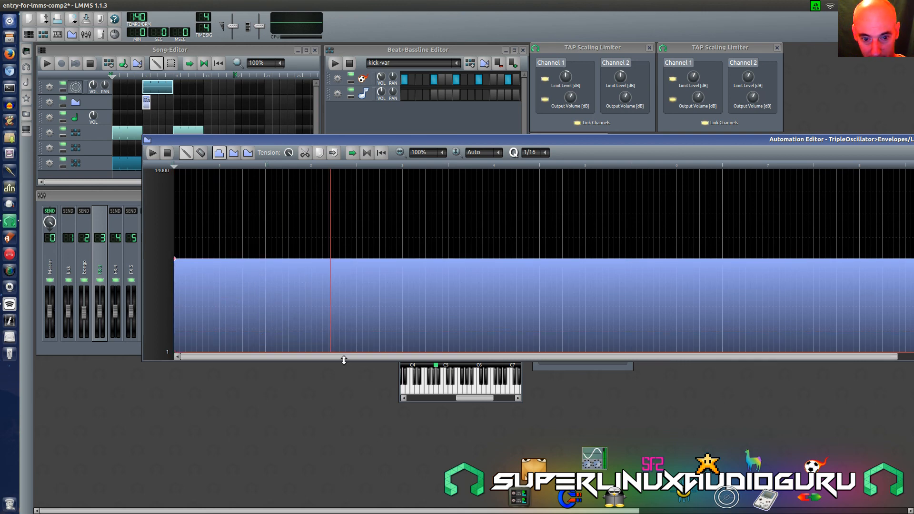
drag(336, 358, 372, 361)
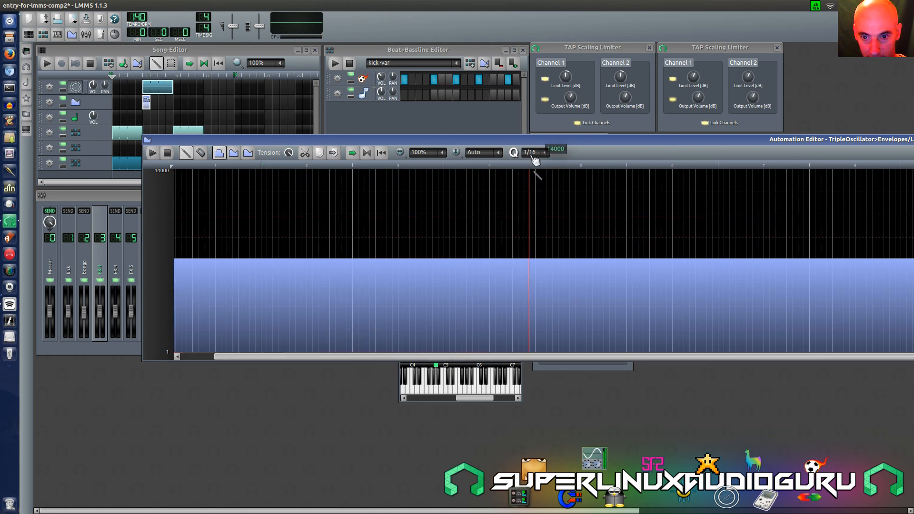
scroll(533, 157, down, 2)
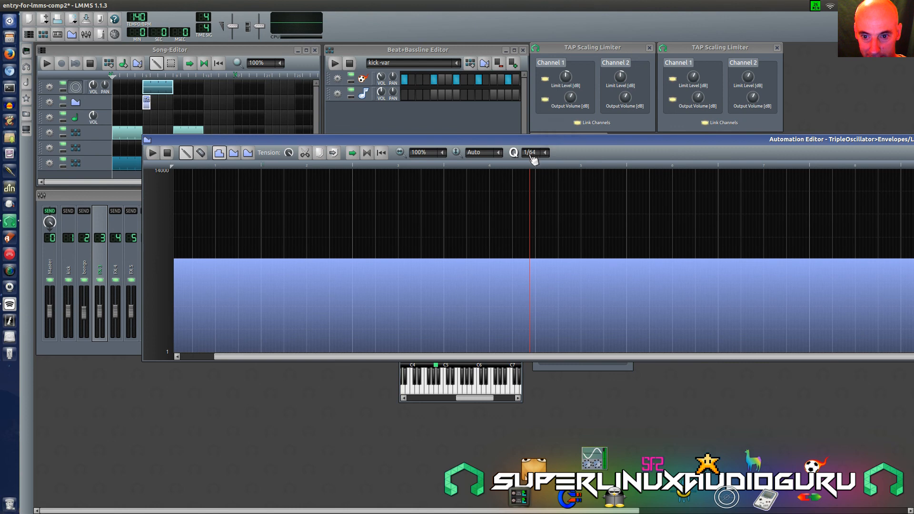
scroll(446, 154, down, 3)
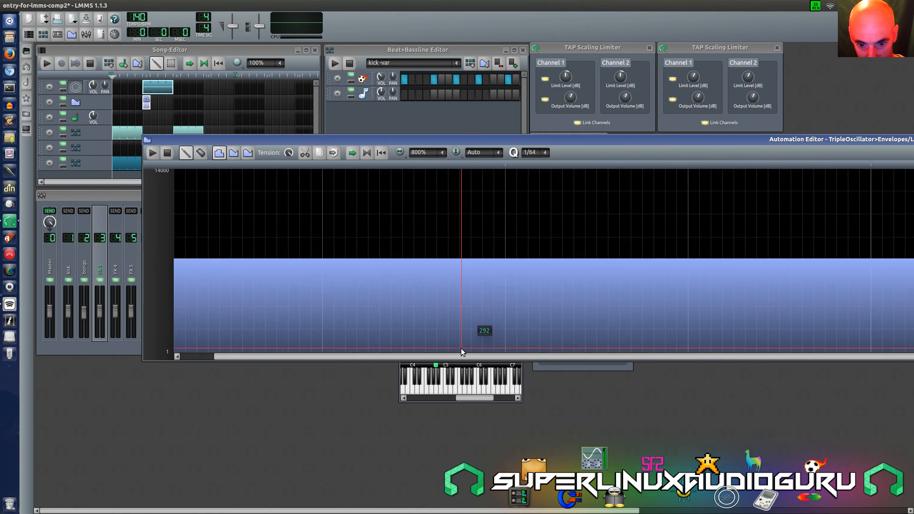
drag(456, 356, 637, 319)
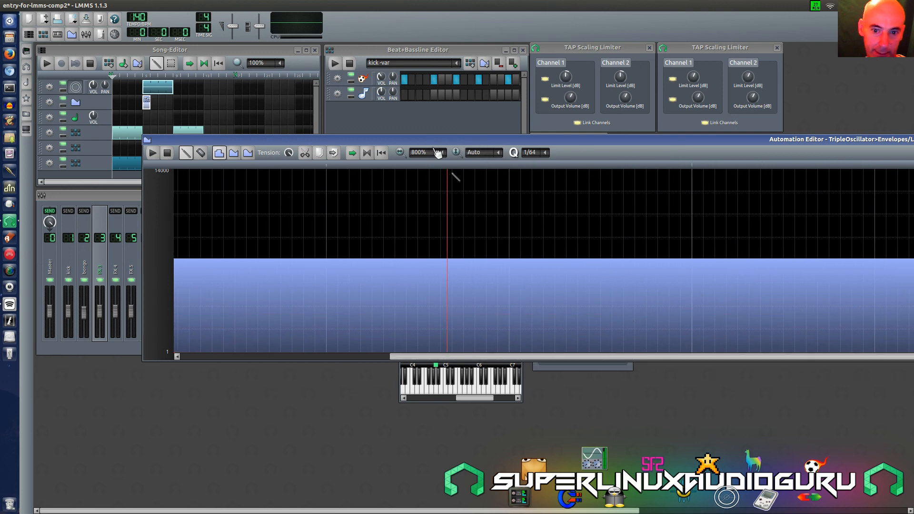
scroll(432, 153, up, 1)
scroll(432, 153, up, 2)
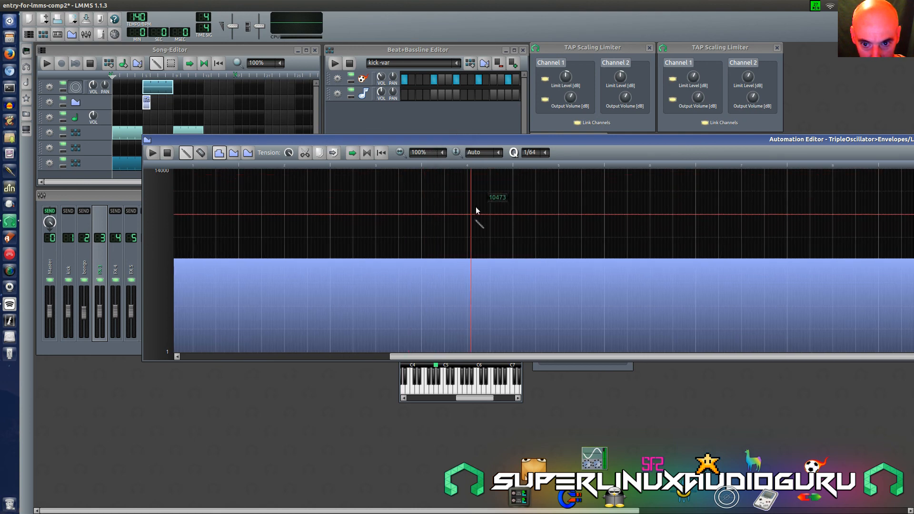
click(508, 169)
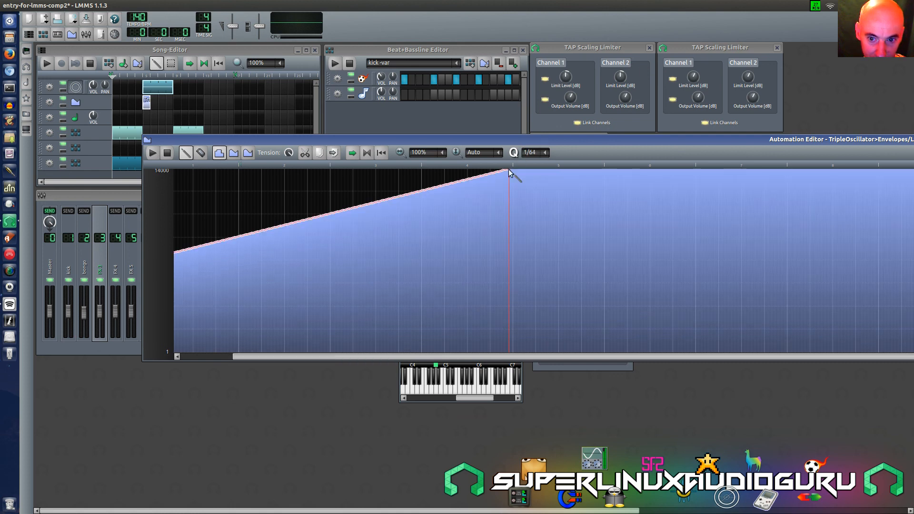
click(148, 139)
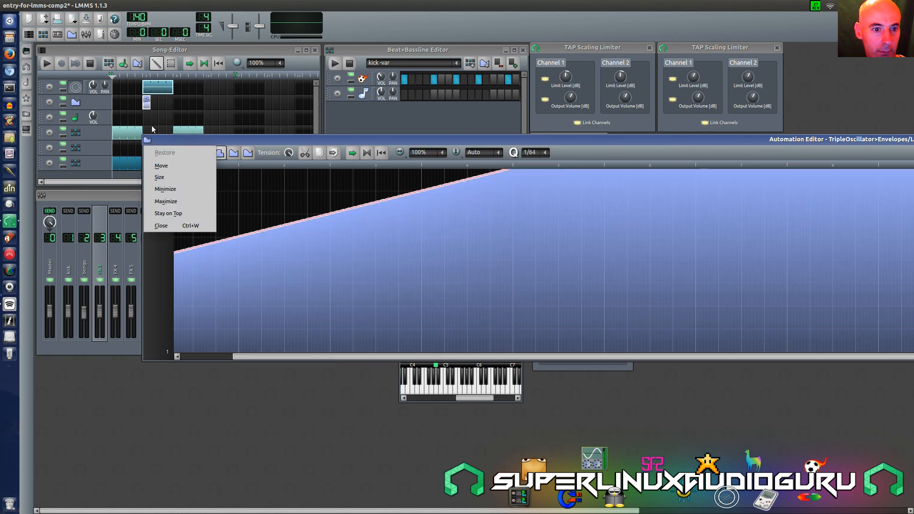
click(172, 225)
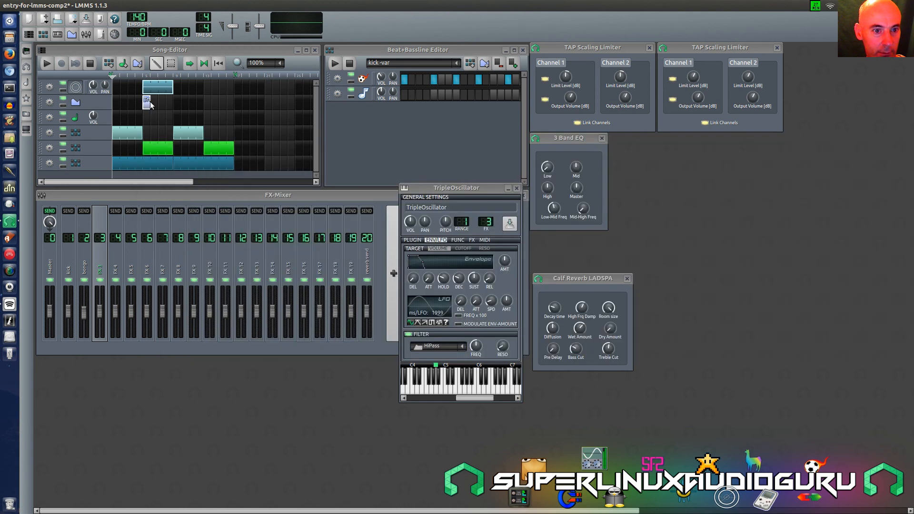
Stretch the automation clip to match the four-bar TripleOscillator pattern, and play the song to hear the sweep
drag(149, 101, 171, 105)
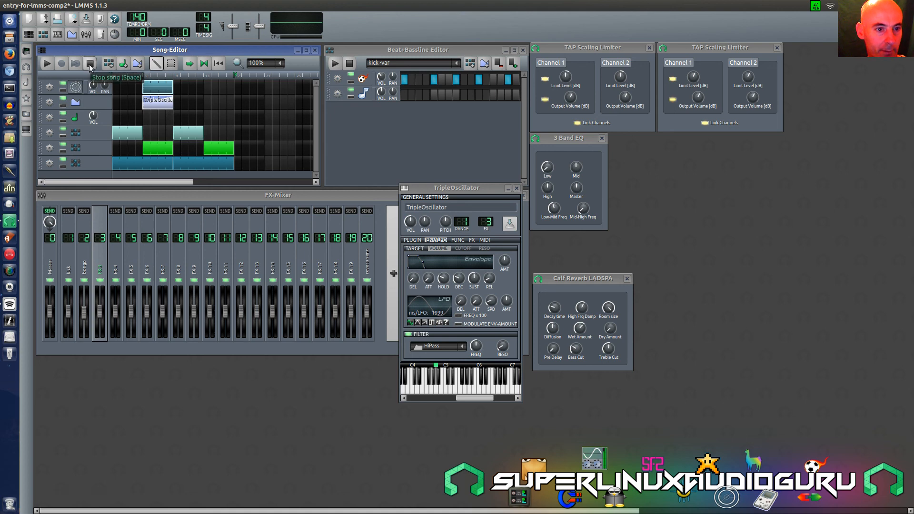
click(46, 64)
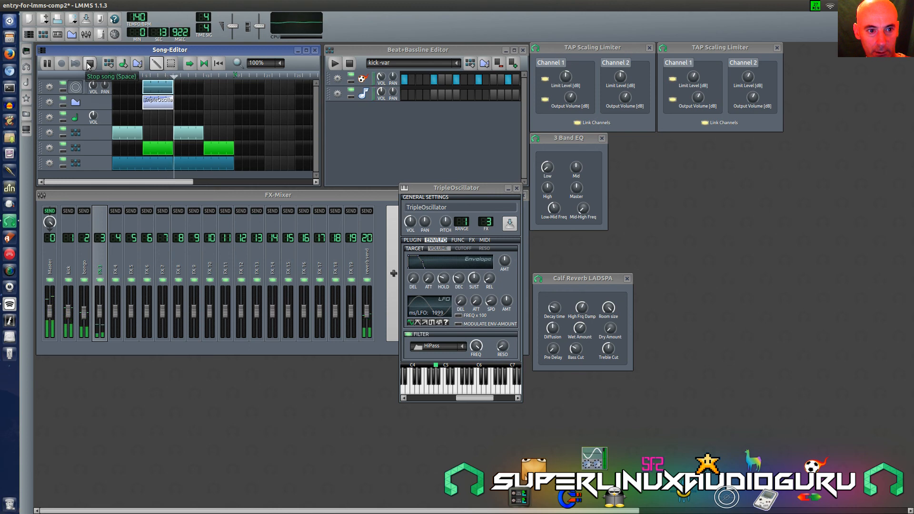
click(91, 64)
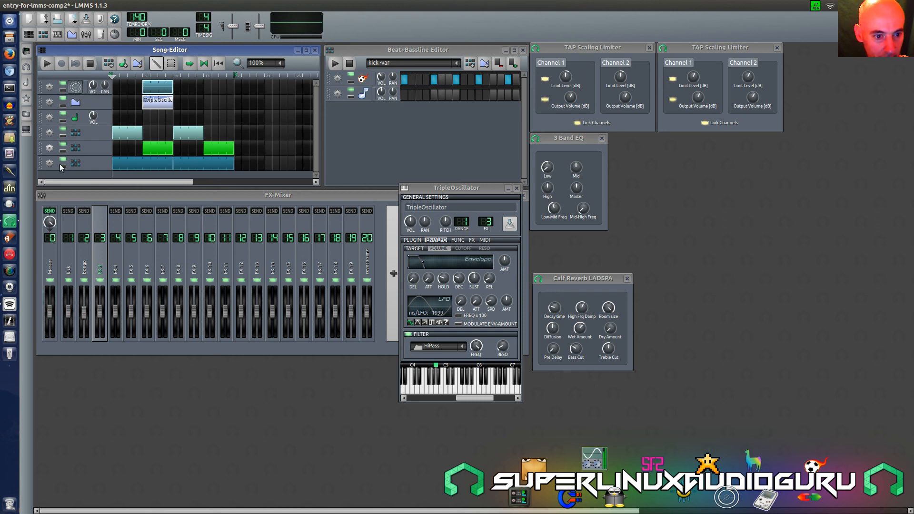
Play the song looped from bar 1 to bar 9 and reduce FX channel 3's send amount to the master
click(101, 248)
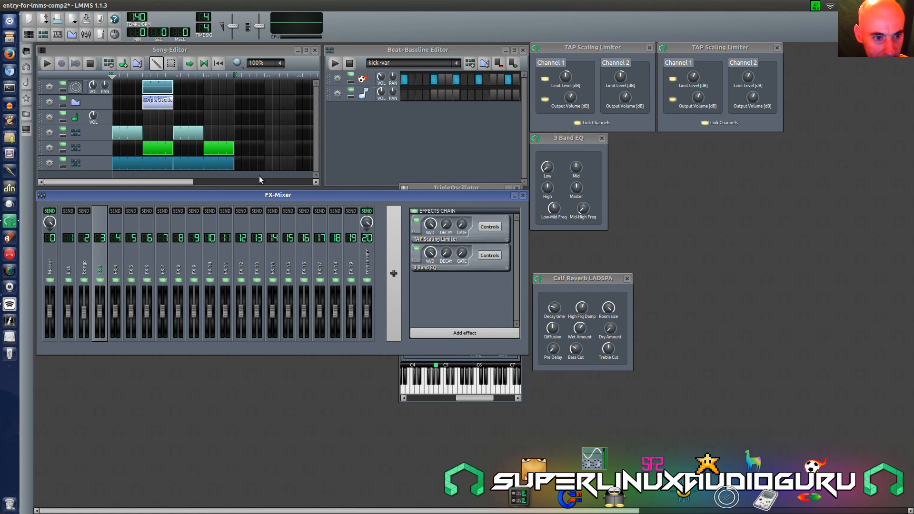
click(143, 77)
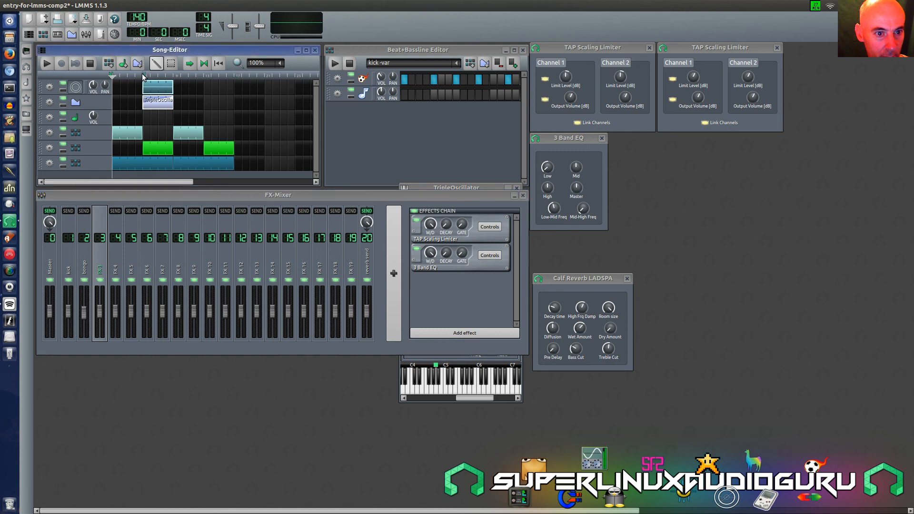
click(172, 76)
click(47, 65)
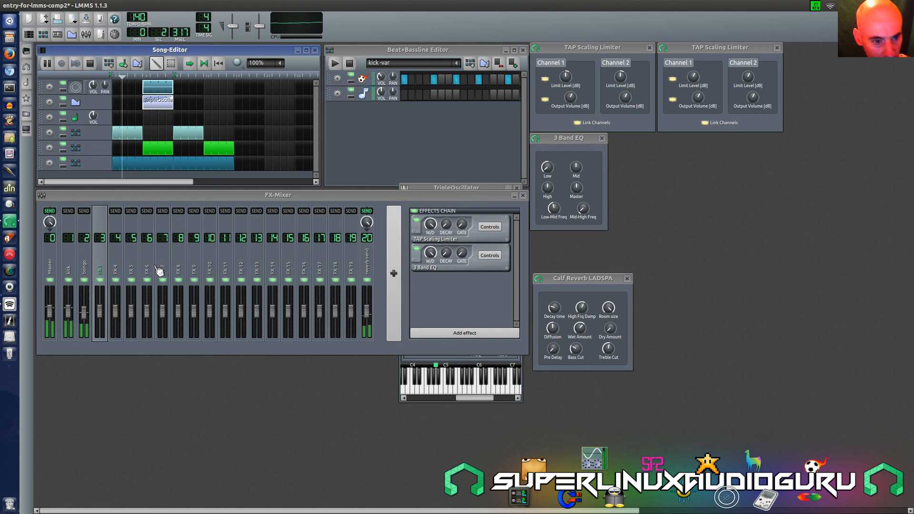
click(102, 257)
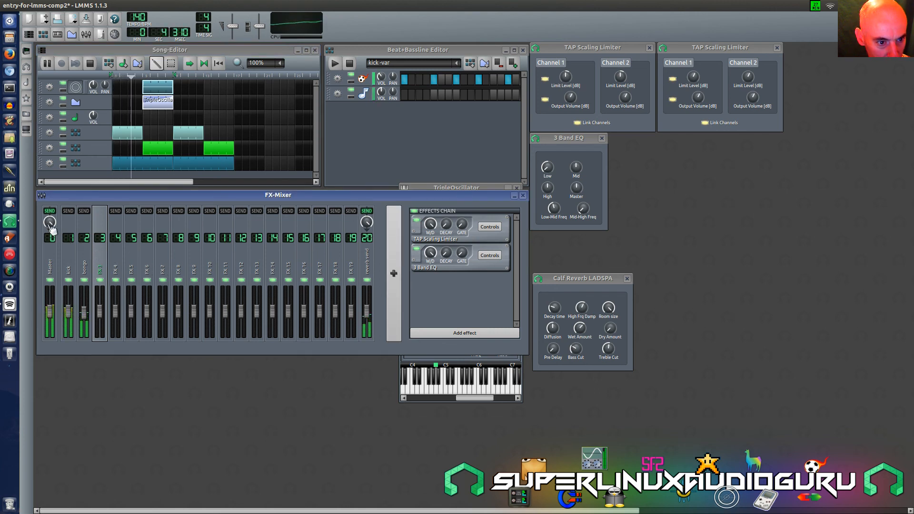
drag(50, 225, 50, 258)
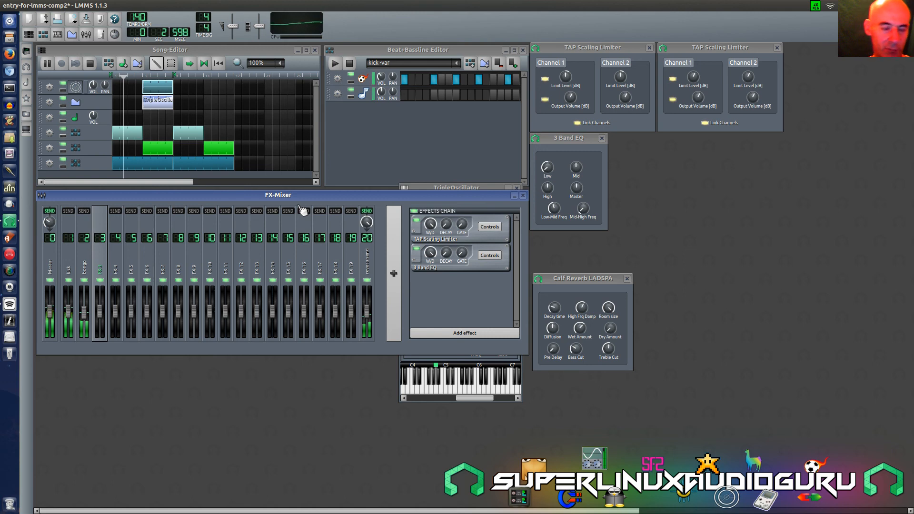
Move the loop start to bar 5, switch TripleOscillator's oscillator 2 to the white noise waveform and adjust its volume
click(409, 356)
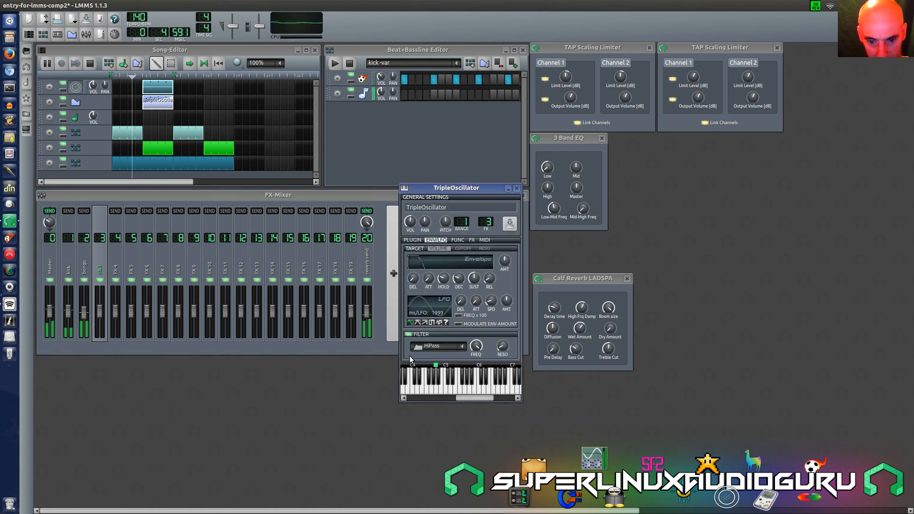
click(412, 240)
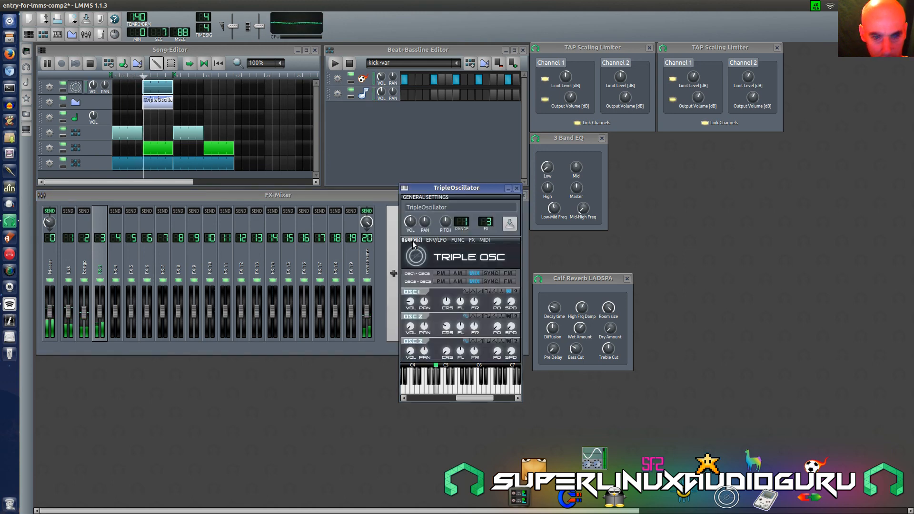
middle_click(143, 76)
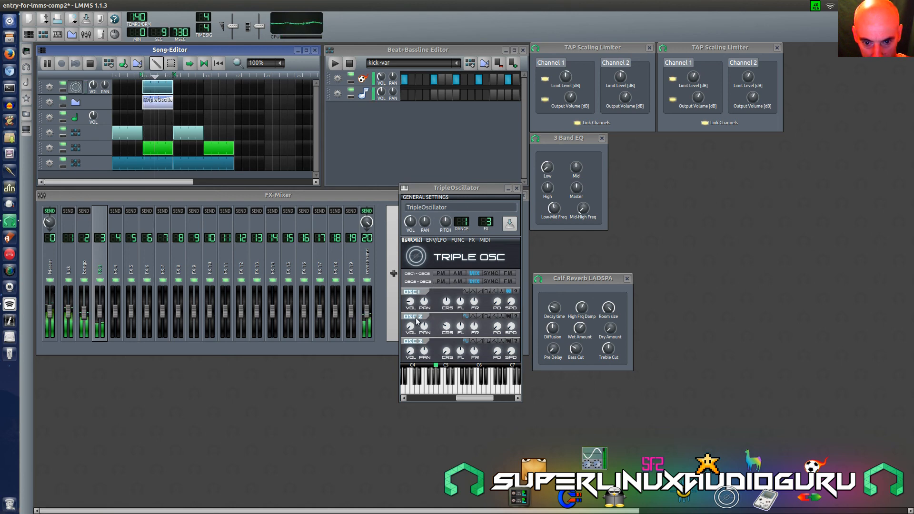
click(508, 316)
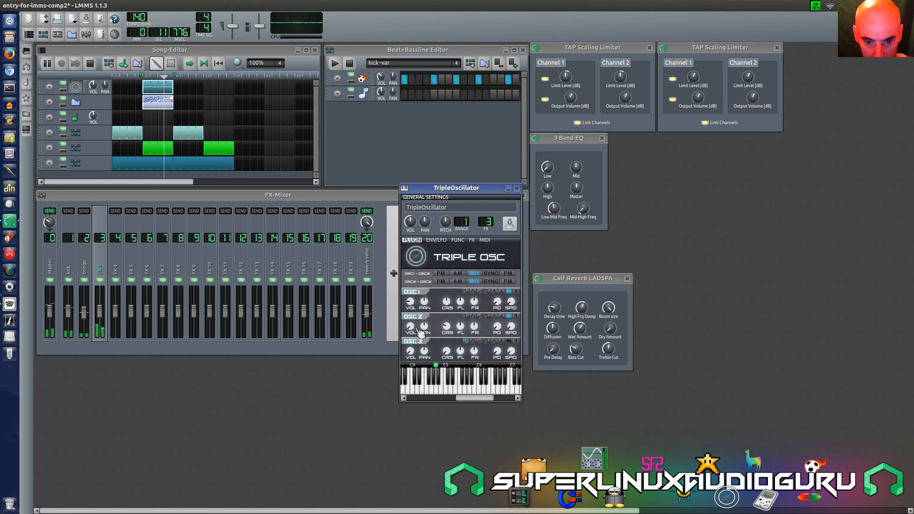
drag(411, 327, 412, 318)
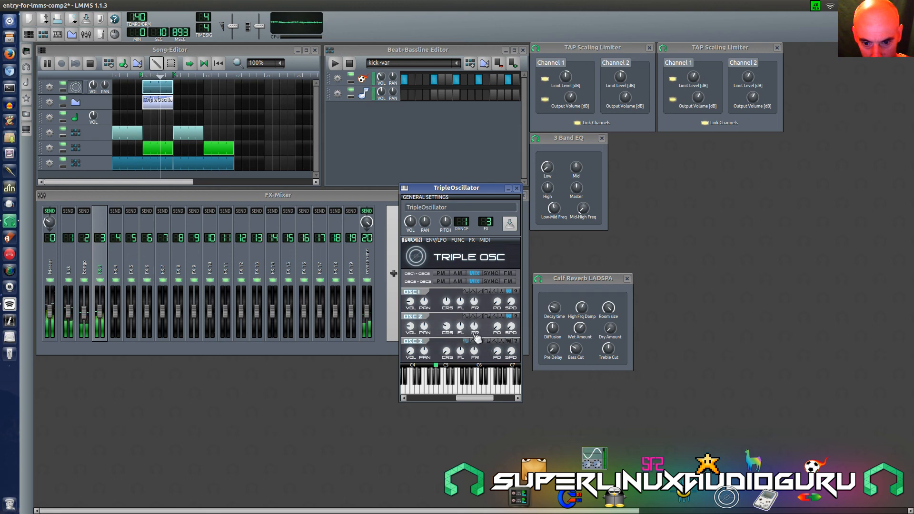
Try oscillator 2's phase and fine detuning knobs, and set the TripleOscillator's pitch range to 24 with a shifted pitch
drag(497, 326, 475, 296)
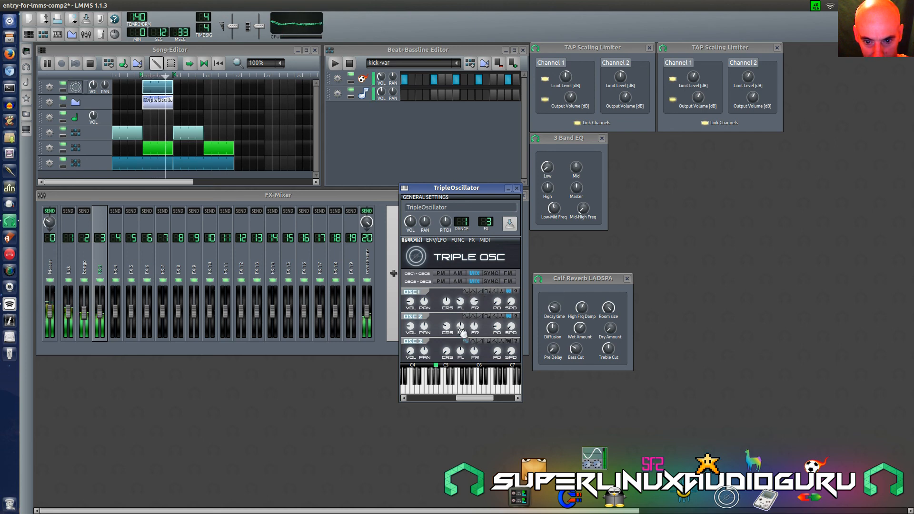
drag(461, 328, 474, 326)
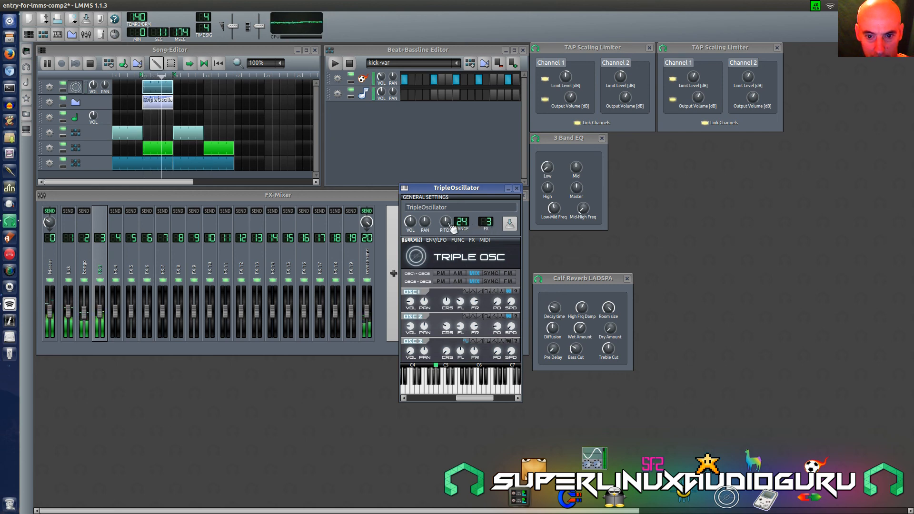
drag(445, 222, 449, 227)
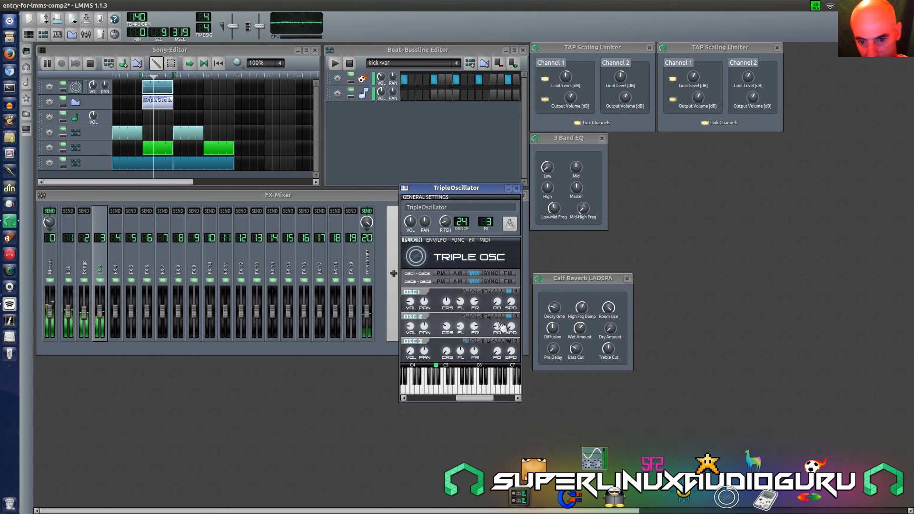
Adjust the resonance of the TripleOscillator's HiPass filter to about 0.5
click(430, 239)
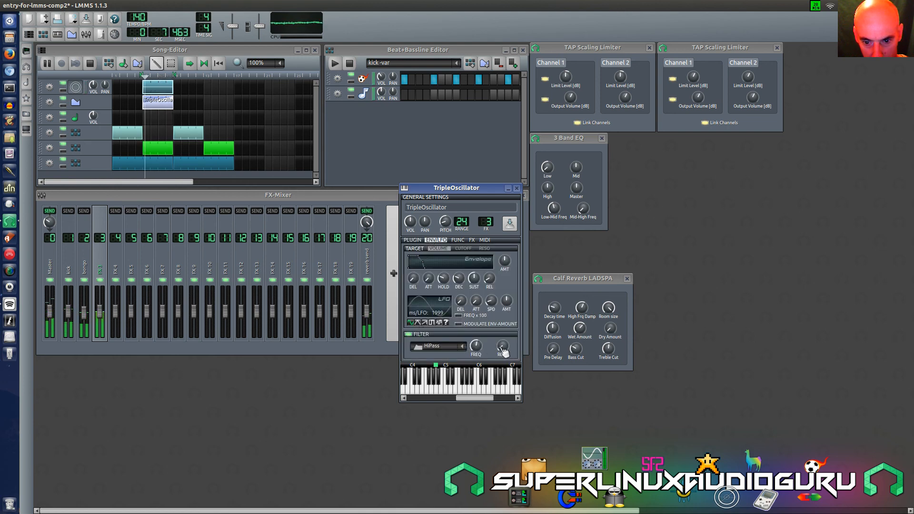
drag(501, 346, 501, 346)
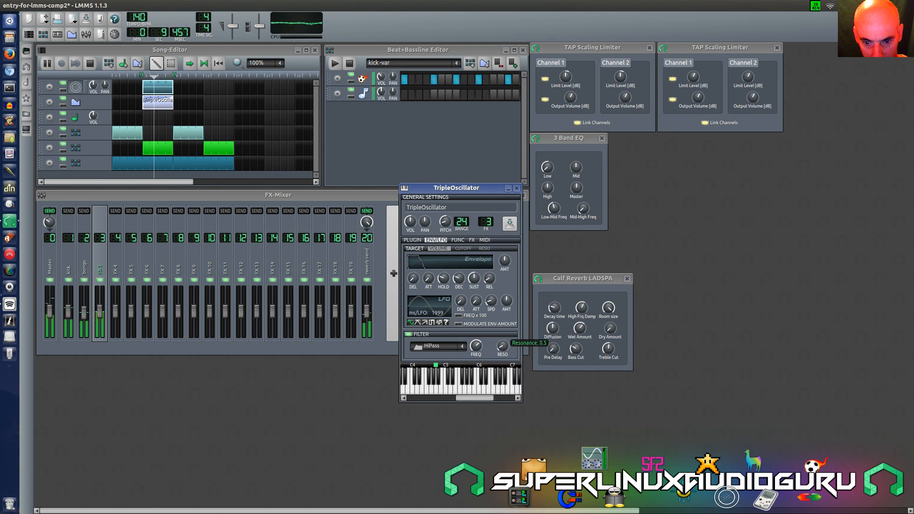
drag(502, 346, 502, 346)
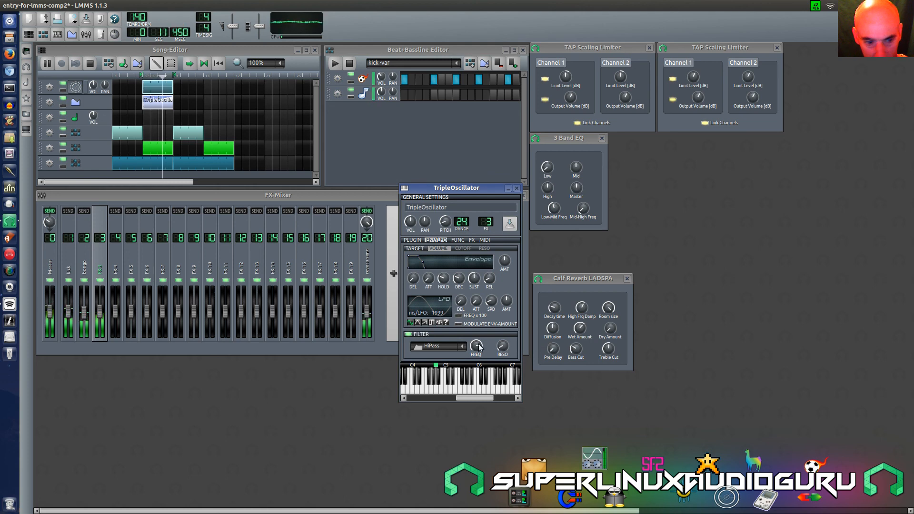
Rename FX channel 3 as "white noise" and adjust the band gains of the 3 Band EQ
double_click(109, 270)
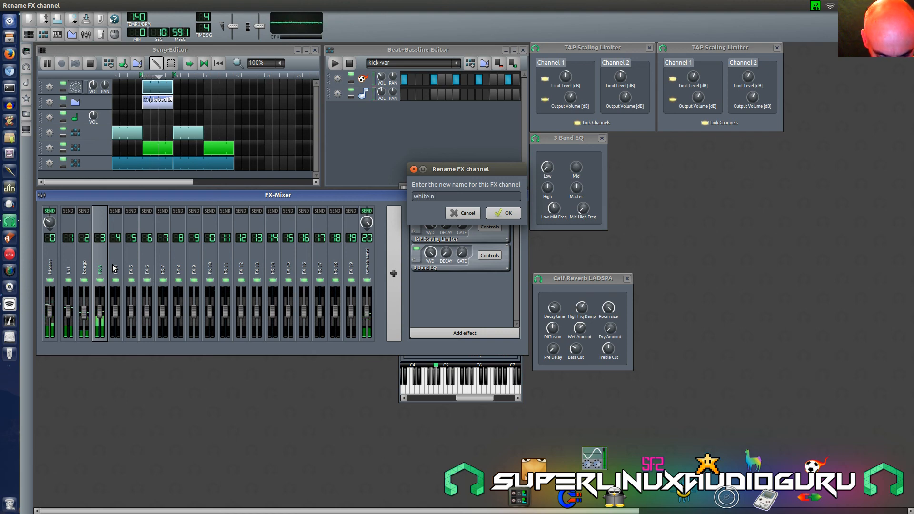
key(Return)
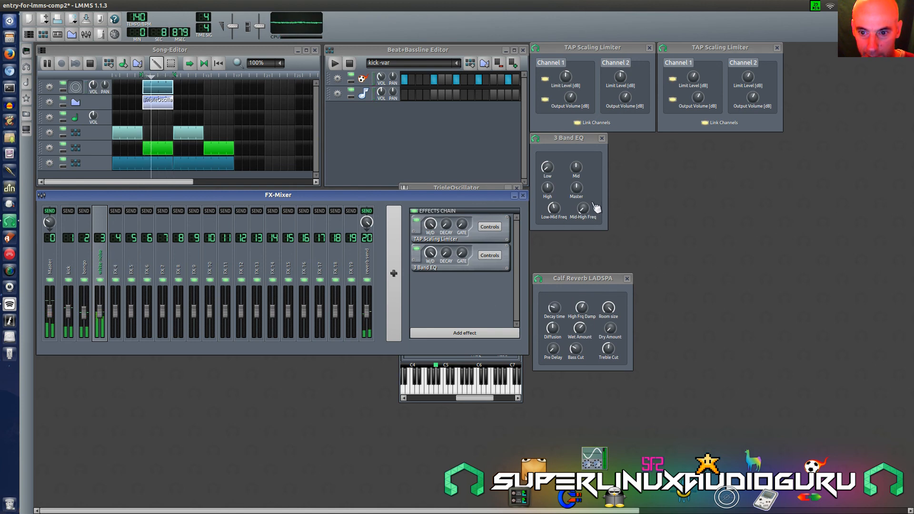
click(551, 190)
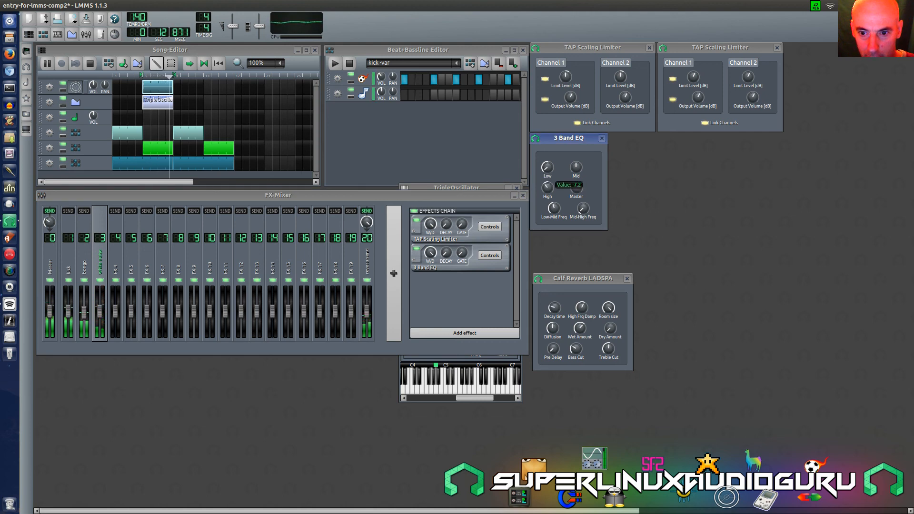
drag(551, 190, 551, 195)
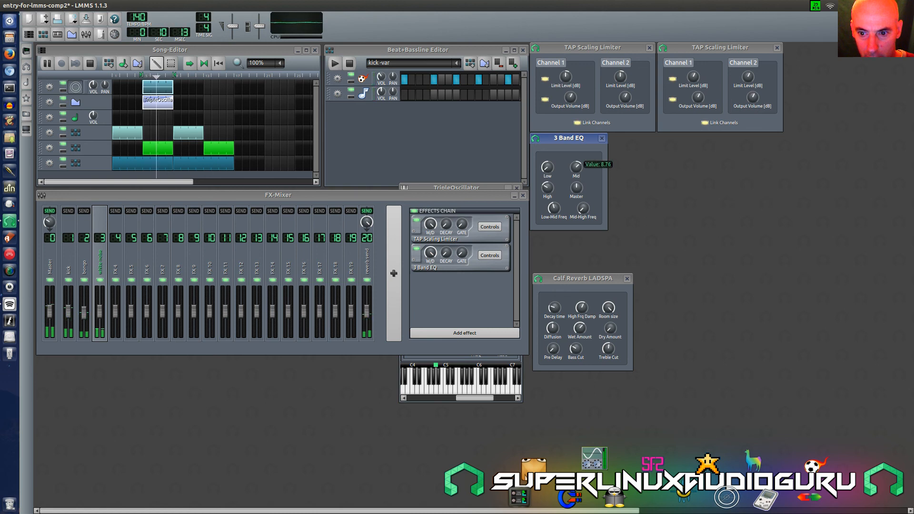
drag(550, 192, 553, 169)
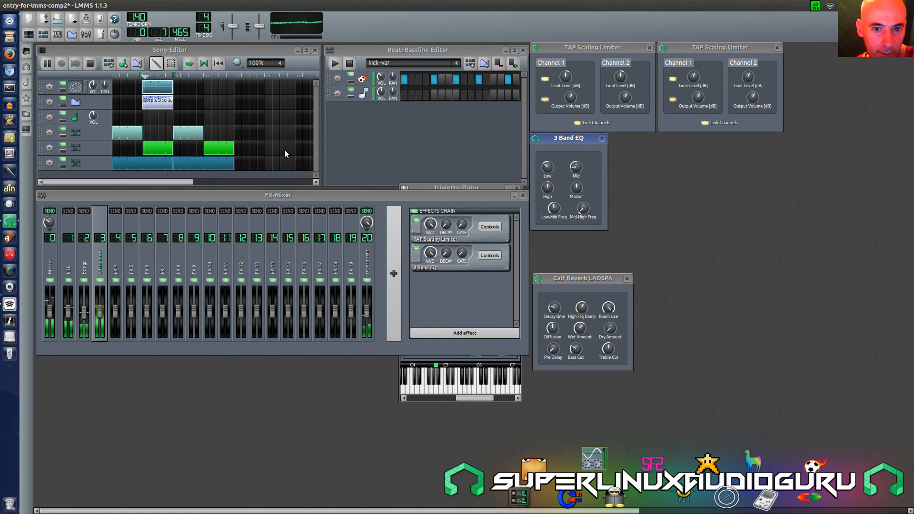
Stop the song playback and hide the TripleOscillator window
click(209, 50)
key(space)
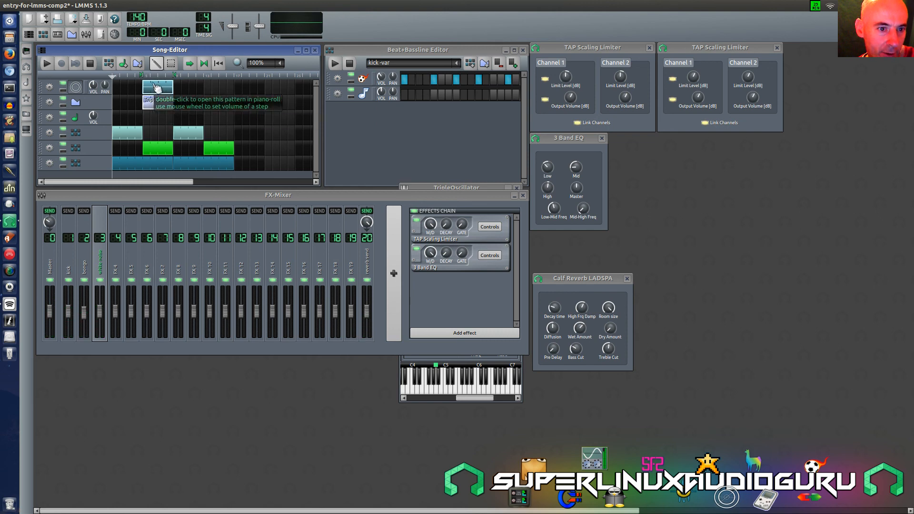
click(78, 88)
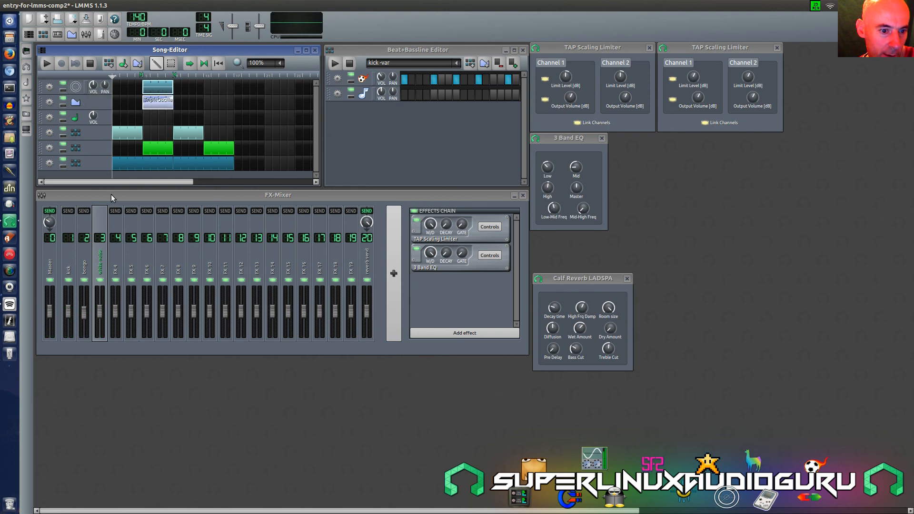
Add a Peak Controller effect to the kick channel and place its window in the free space below the mixer
click(71, 267)
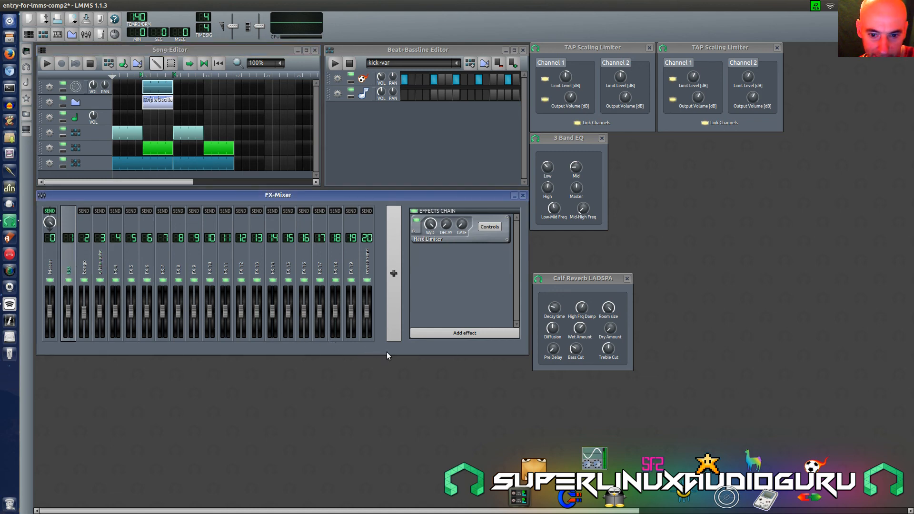
click(430, 334)
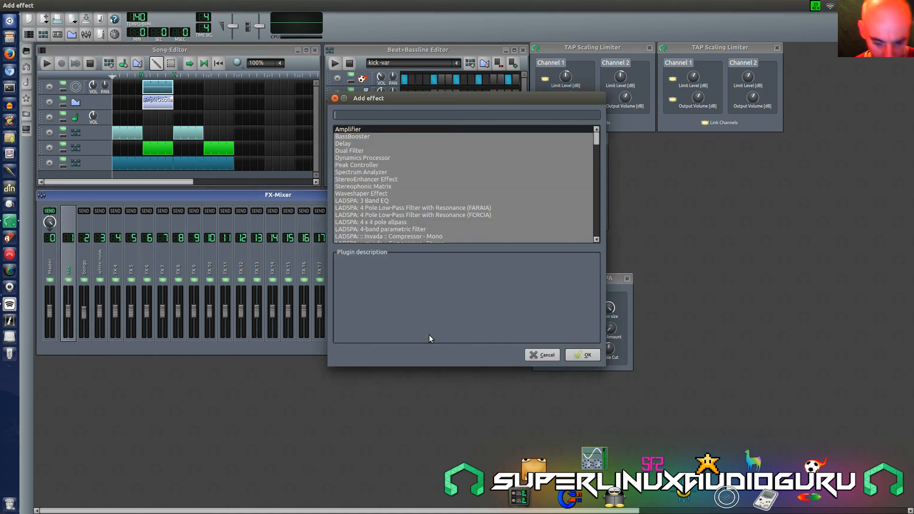
text(peak)
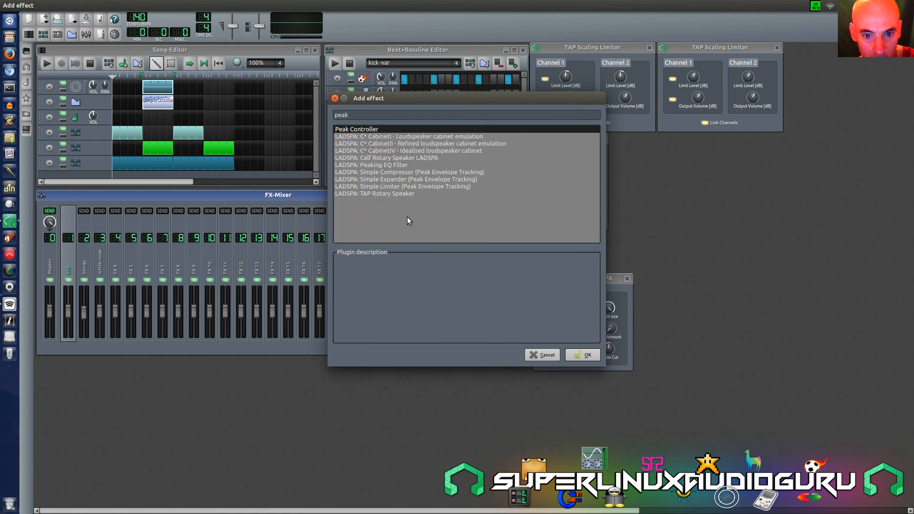
double_click(381, 129)
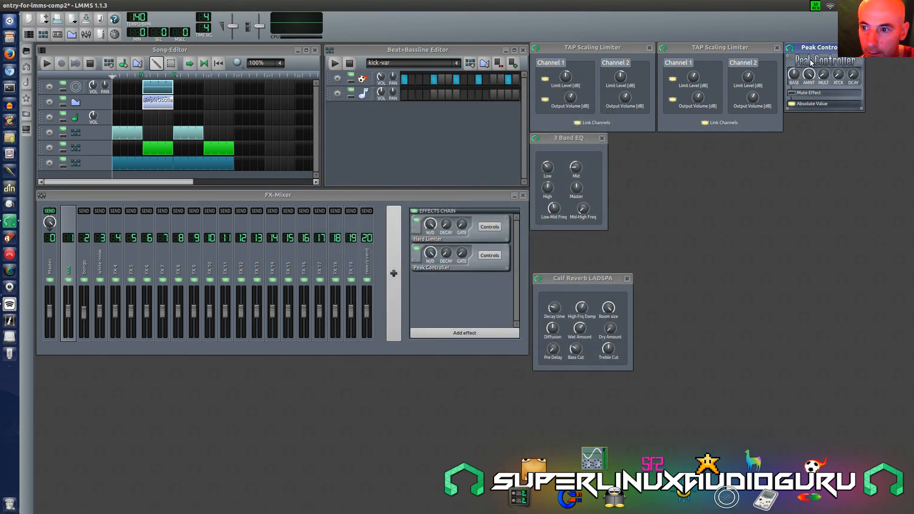
drag(821, 49, 219, 376)
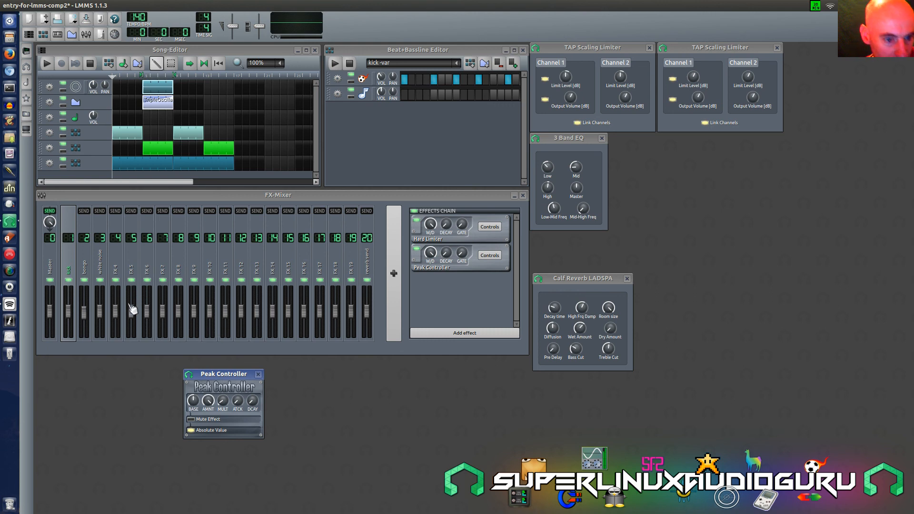
Connect the white noise channel's volume fader to the Peak Controller through the user controller option Controller 1
right_click(101, 312)
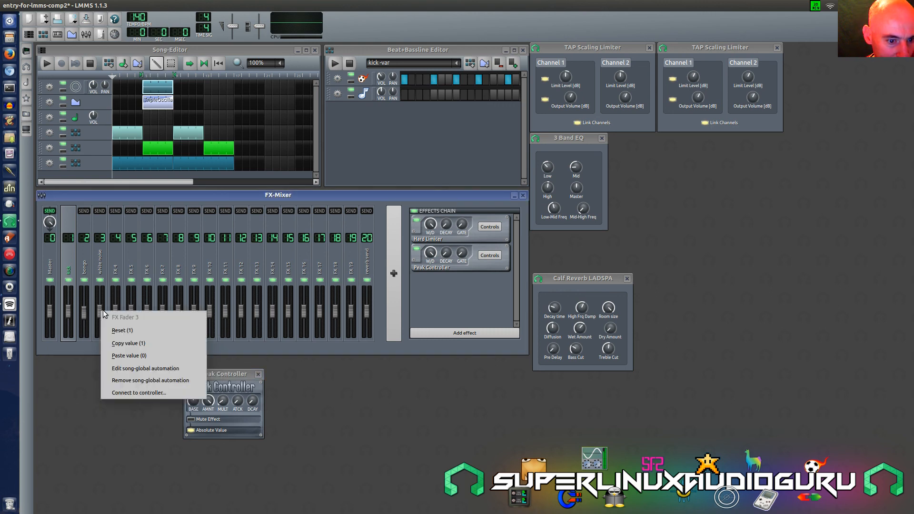
click(146, 392)
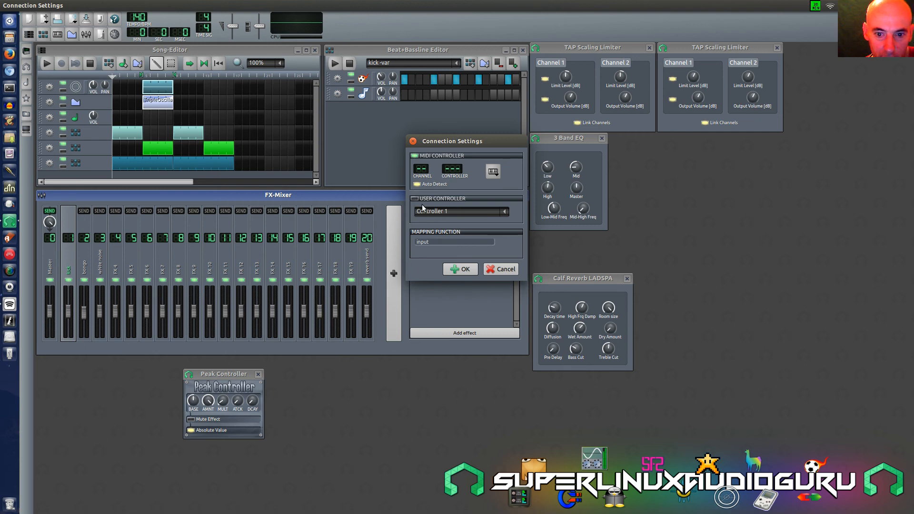
click(452, 268)
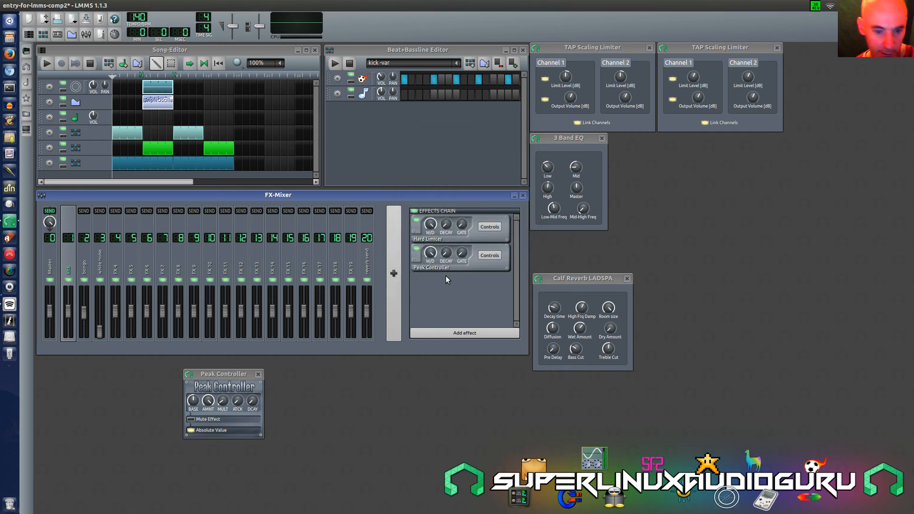
Lower the Peak Controller's amount and tune its amount multiplicator while the looped section plays
click(209, 401)
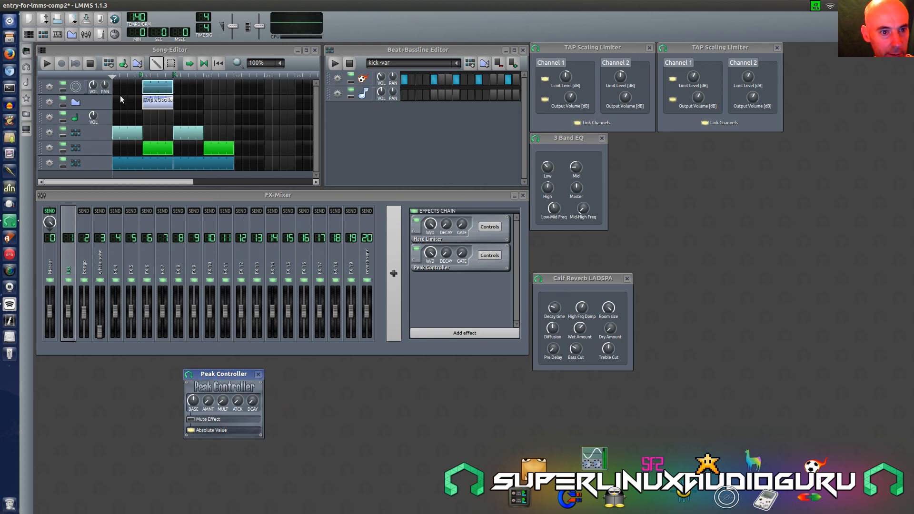
click(170, 50)
key(space)
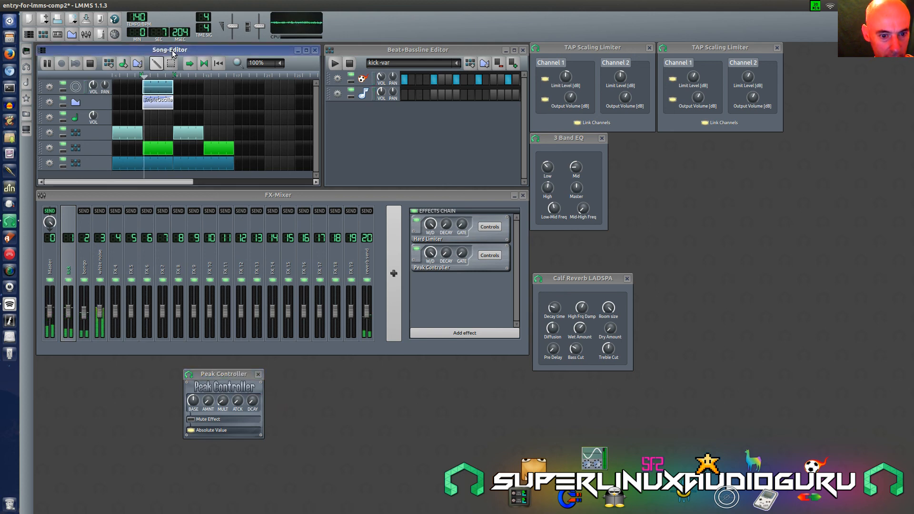
click(224, 402)
mouse_move(223, 401)
mouse_down()
mouse_move(223, 393)
mouse_move(223, 402)
mouse_up()
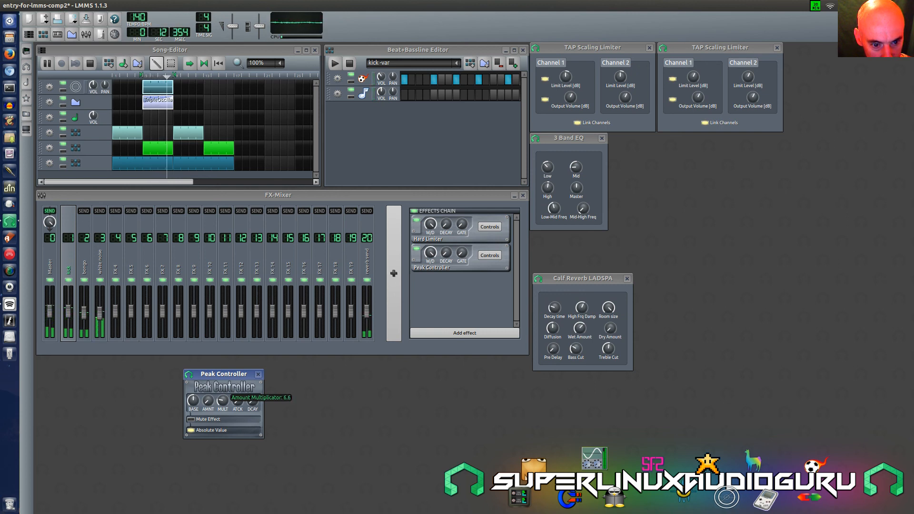
drag(223, 402, 222, 400)
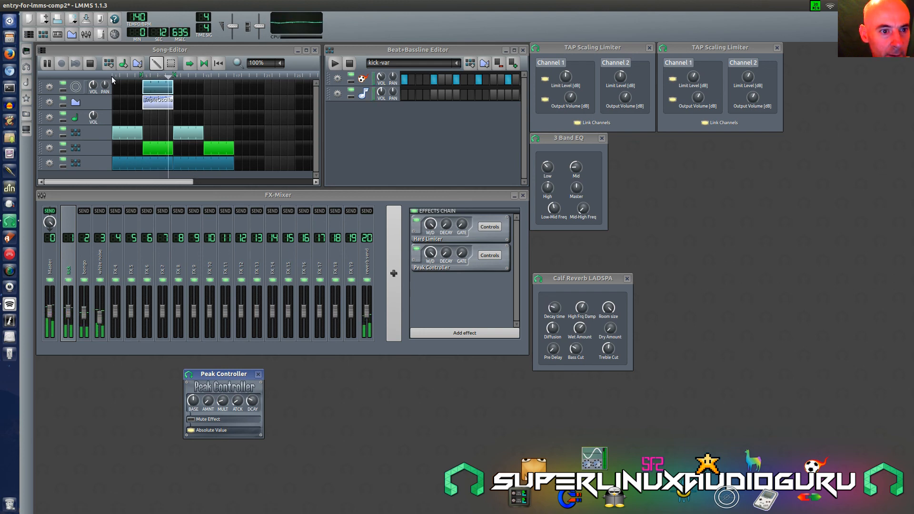
Stop playback and swap the blocks of the two alternating beat tracks so the green blocks fill the first and third sections
click(95, 65)
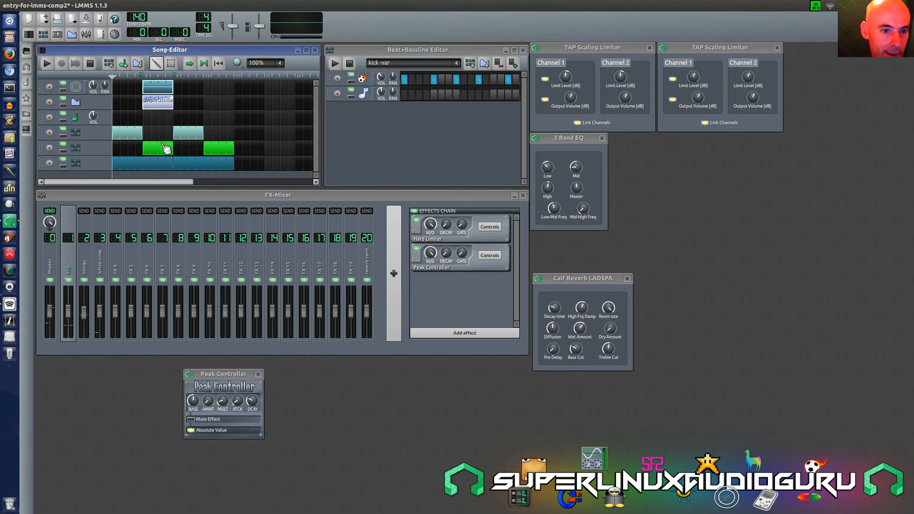
drag(164, 149, 126, 148)
drag(131, 134, 195, 151)
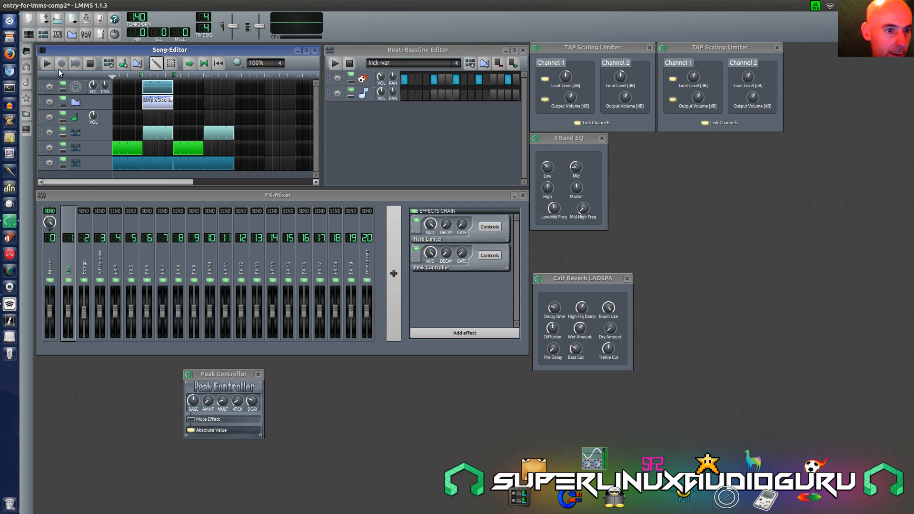
Play the song and copy the TripleOscillator note clip and its cutoff automation clip into the fourth section
click(48, 63)
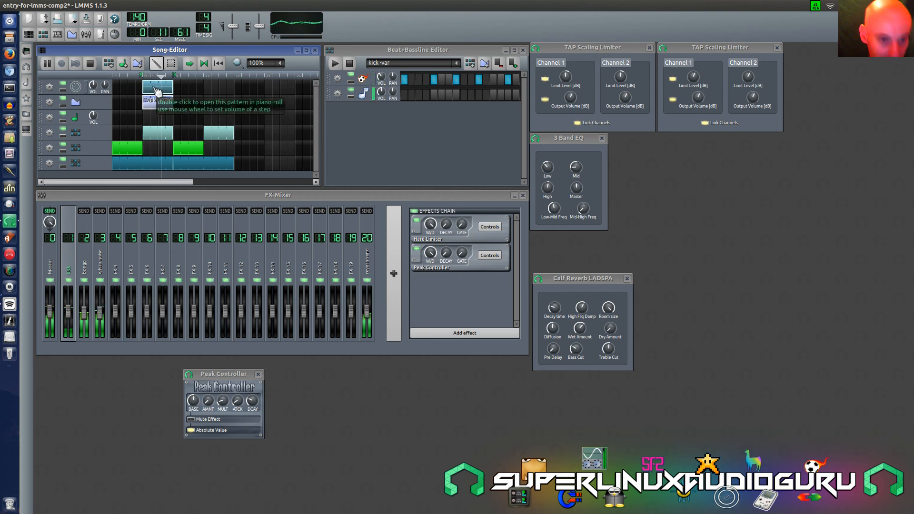
drag(158, 91, 208, 105)
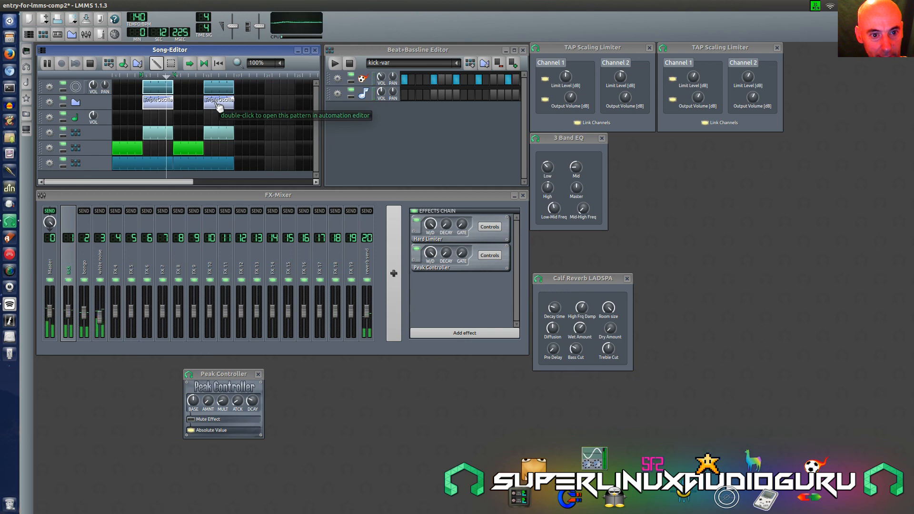
Reshape the copied clip's filter cutoff automation so its later part falls in a gradual ramp from the peak
double_click(218, 104)
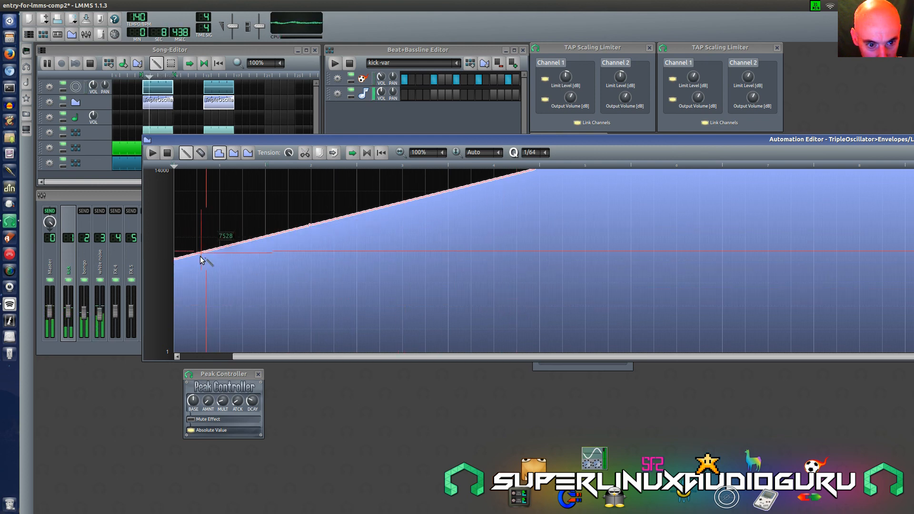
click(533, 262)
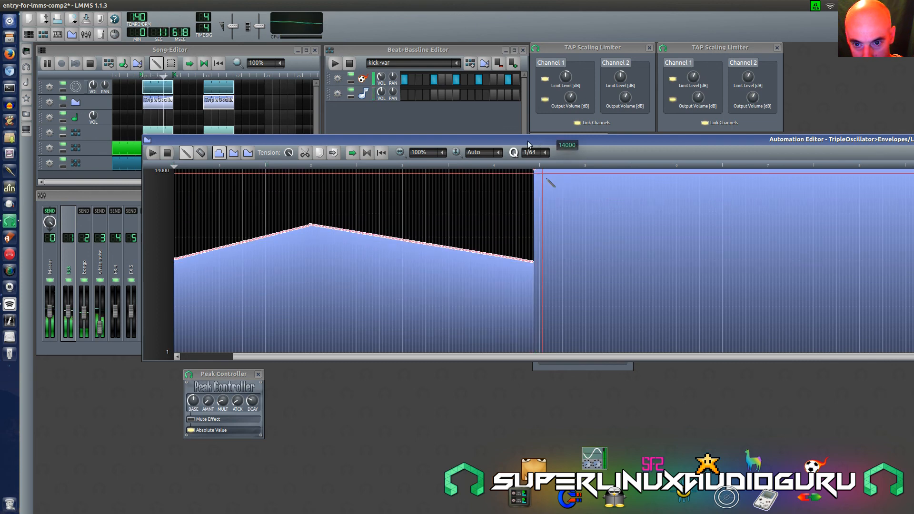
scroll(435, 154, down, 2)
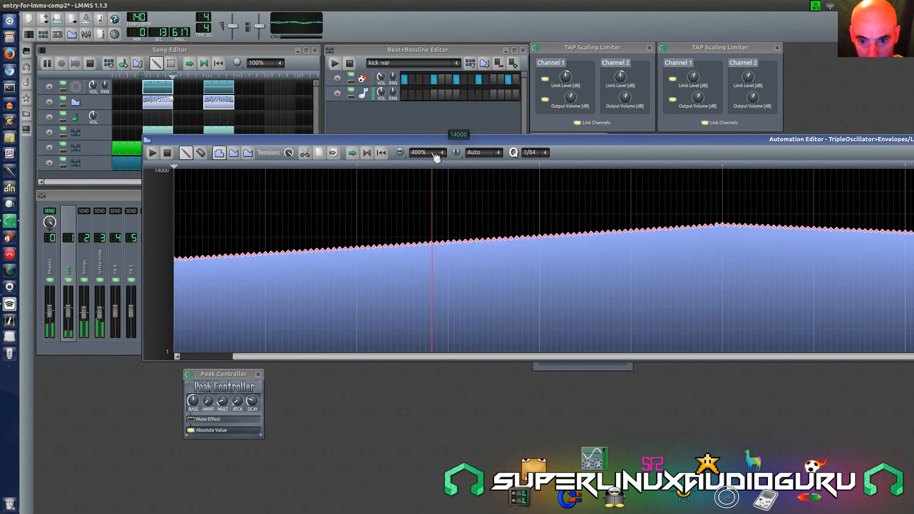
drag(558, 144, 204, 157)
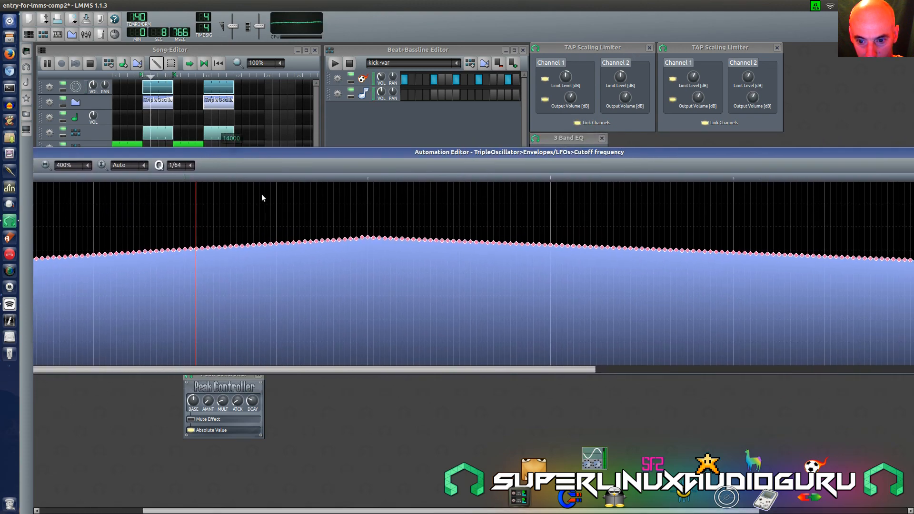
drag(362, 369, 450, 373)
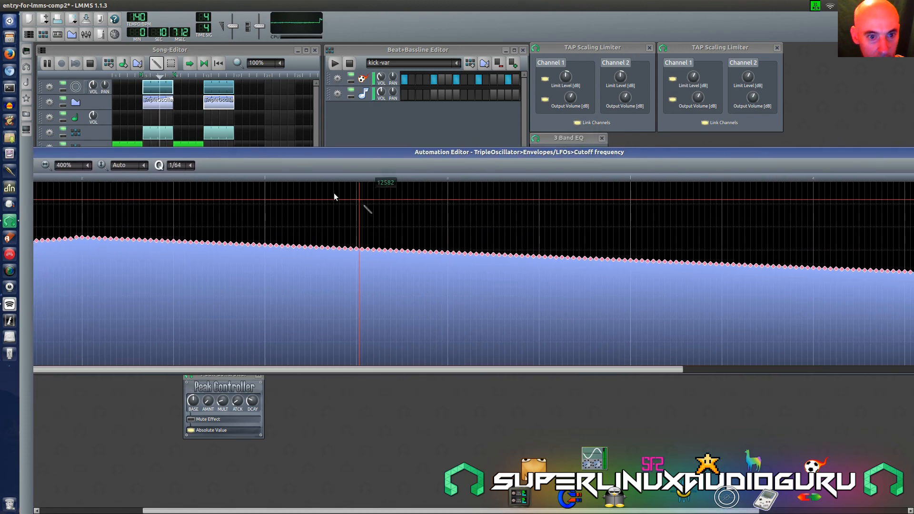
Extend the song loop to the end of the fourth section, draw the cutoff curve's ending down to a lower level, and close the Automation Editor
right_click(233, 75)
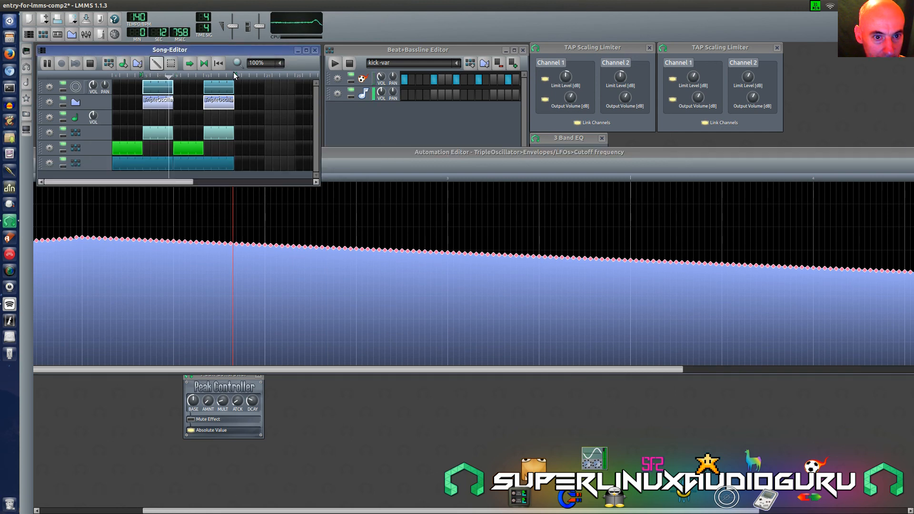
drag(508, 370, 738, 410)
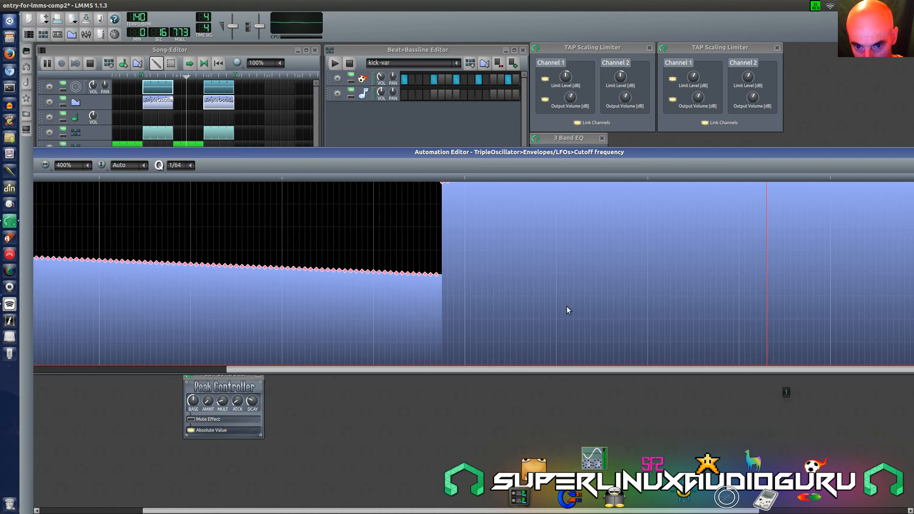
drag(442, 275, 457, 280)
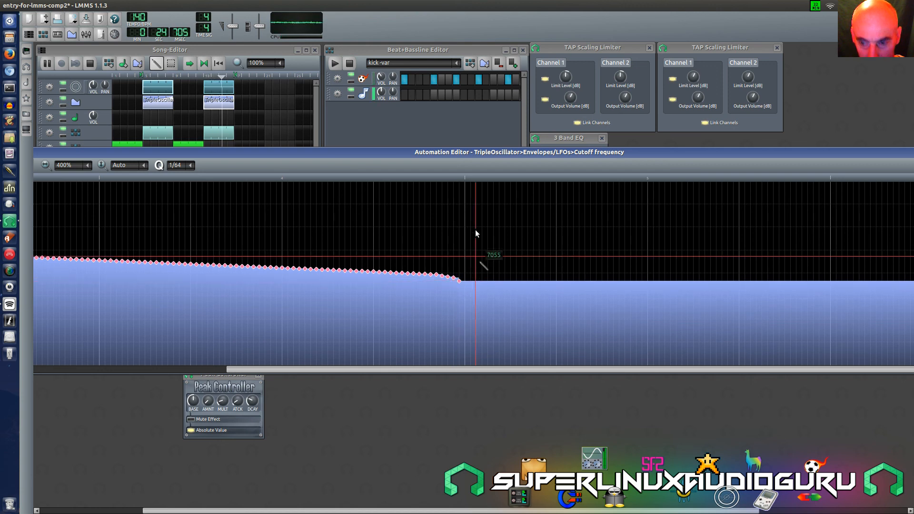
drag(76, 156, 355, 179)
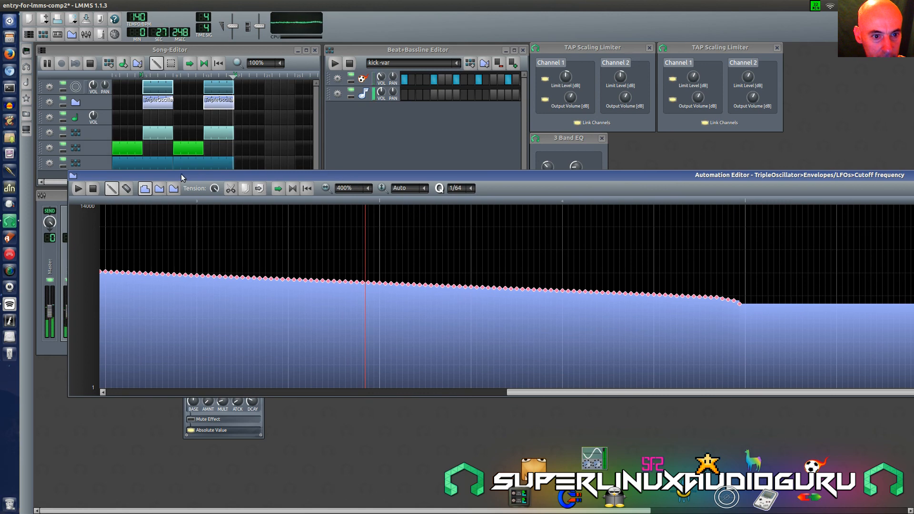
click(72, 175)
click(96, 260)
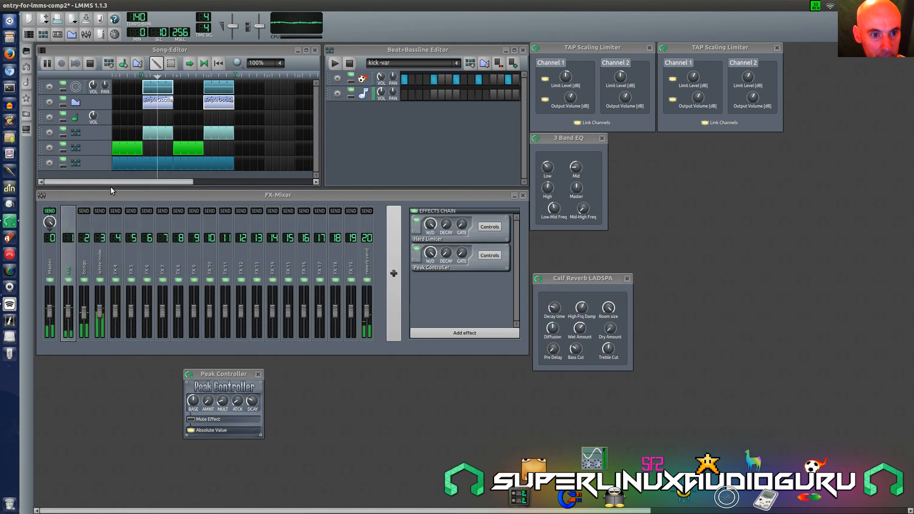
Replay the song from the start while checking the master and kick effect chains and the TripleOscillator clip's notes
click(90, 63)
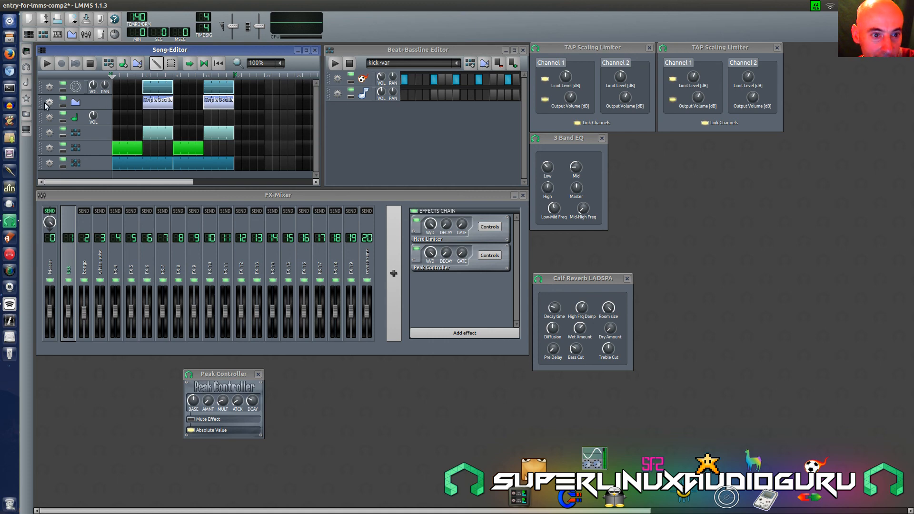
key(space)
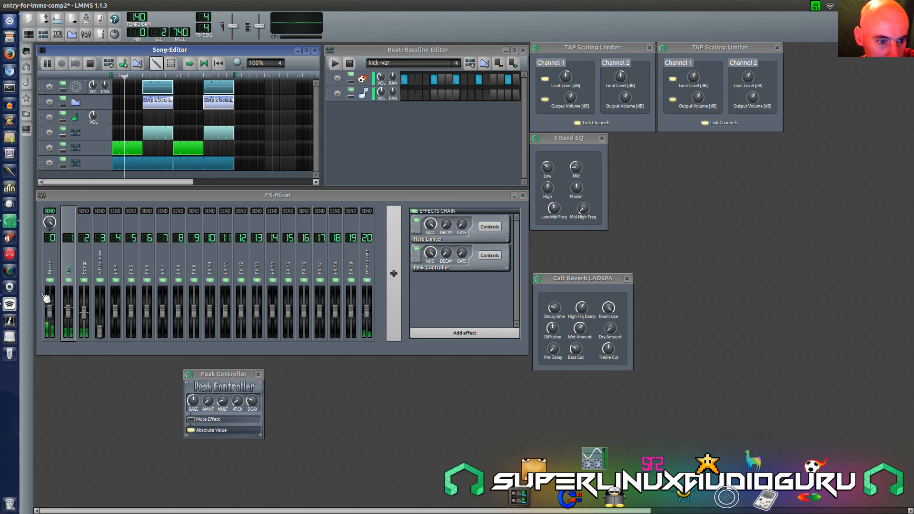
click(50, 273)
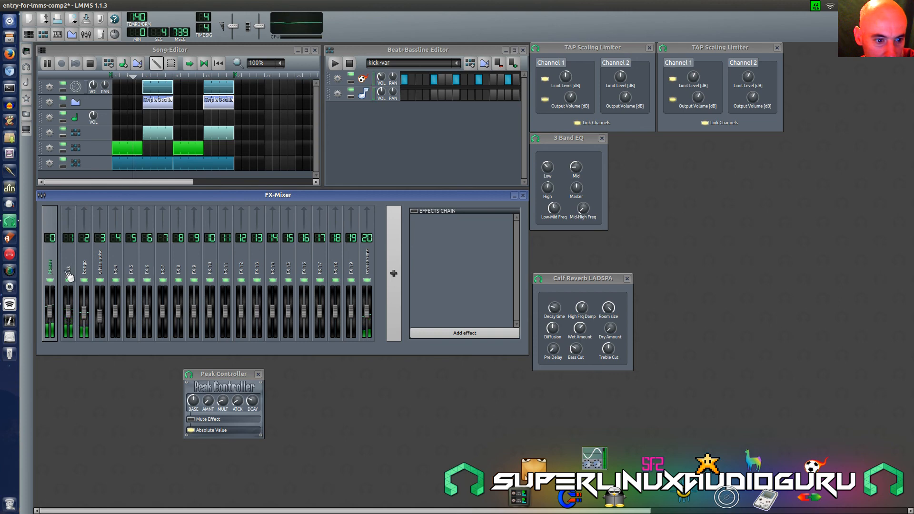
click(71, 275)
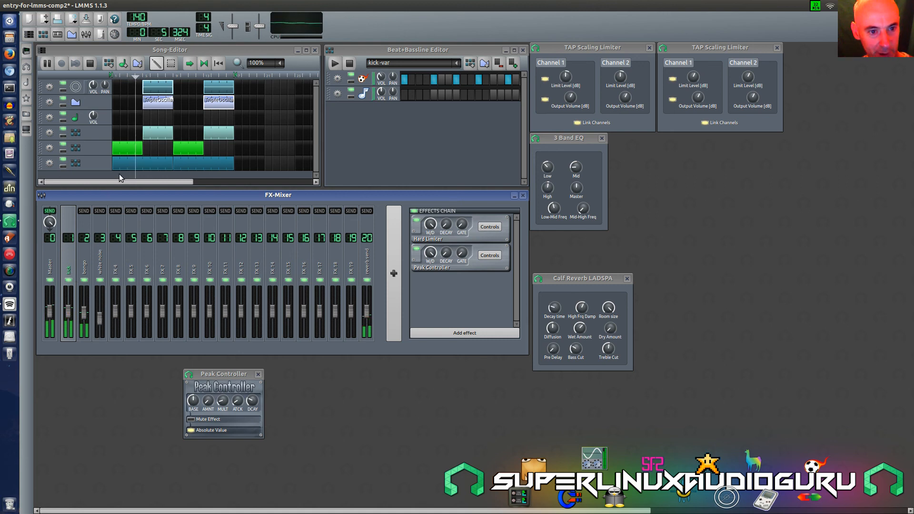
click(147, 90)
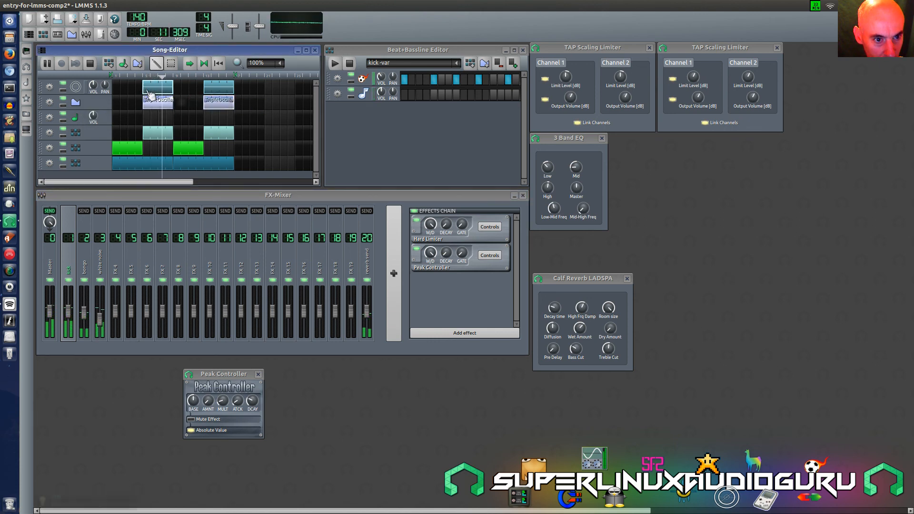
double_click(147, 90)
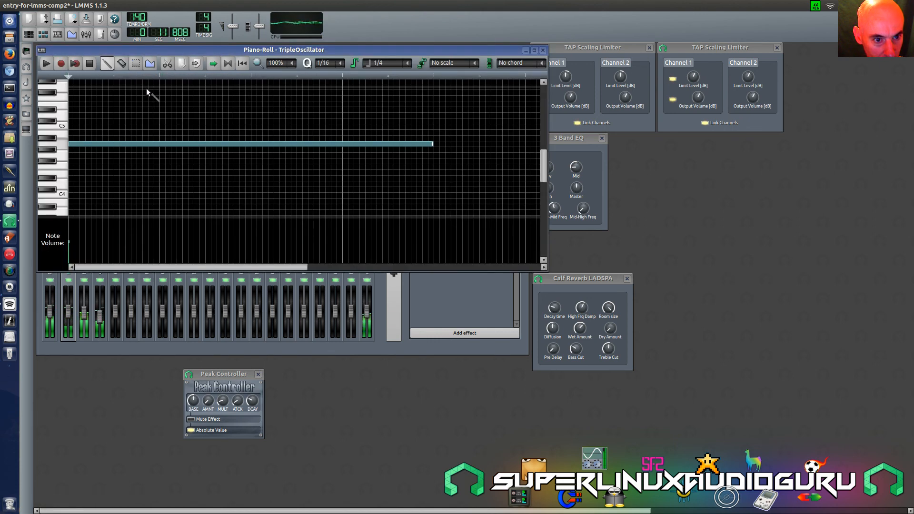
click(542, 50)
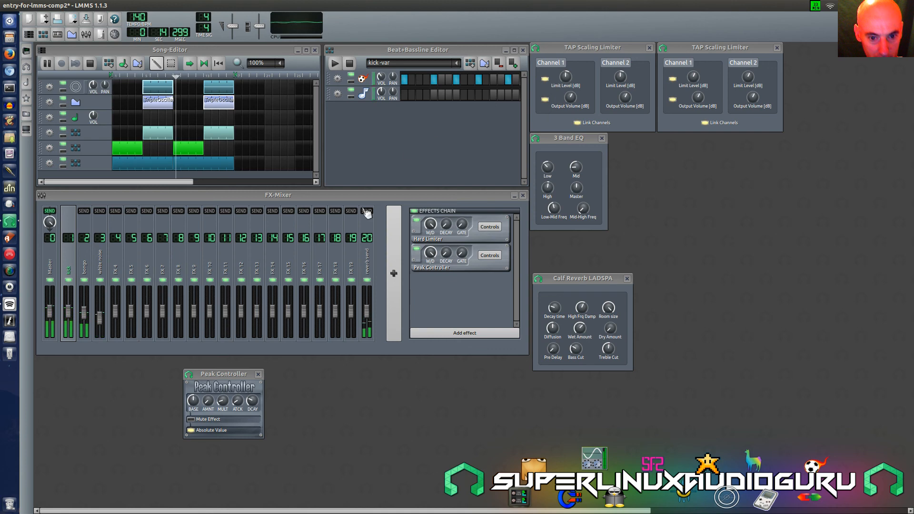
Set the white noise channel's send amount to the master to about 0.6, leaving the channel's name as it is
click(101, 268)
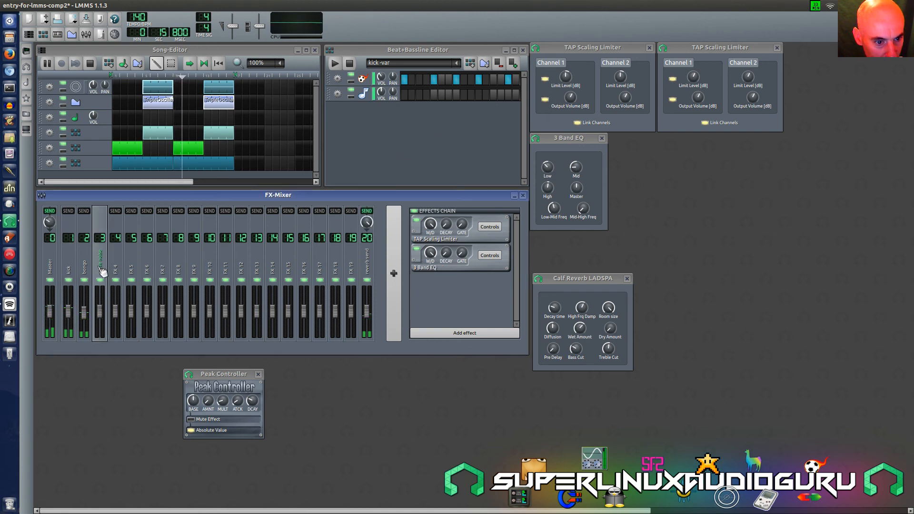
click(53, 226)
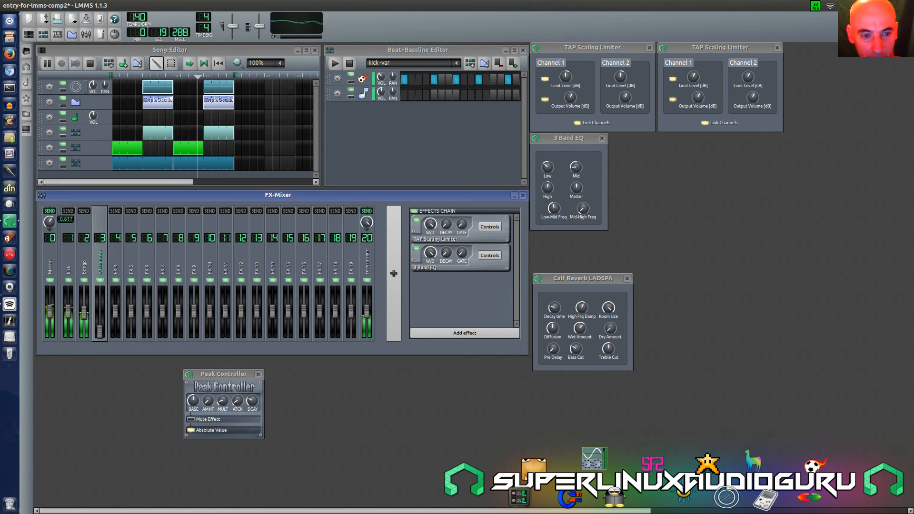
drag(52, 226, 52, 226)
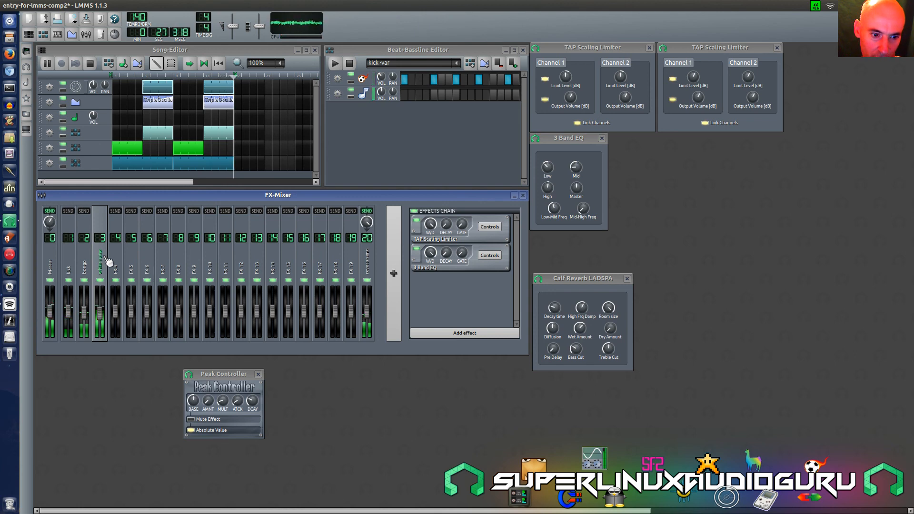
double_click(99, 257)
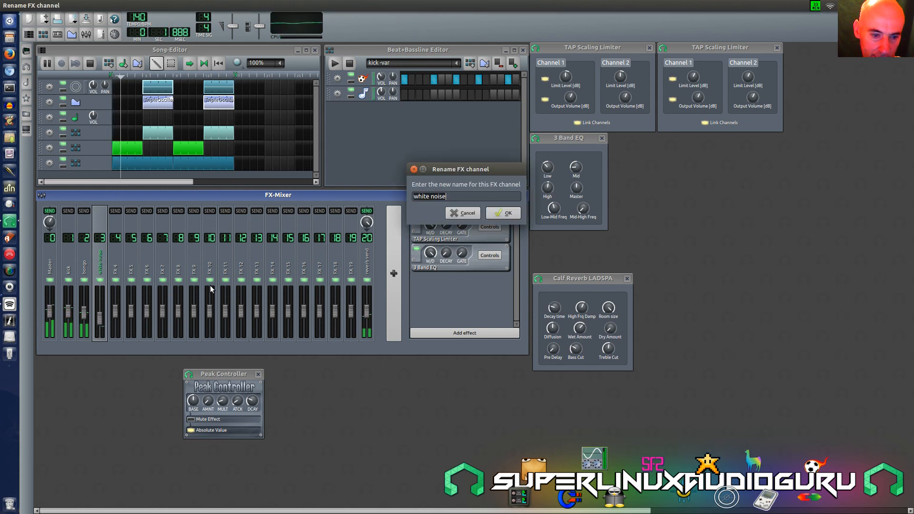
click(460, 213)
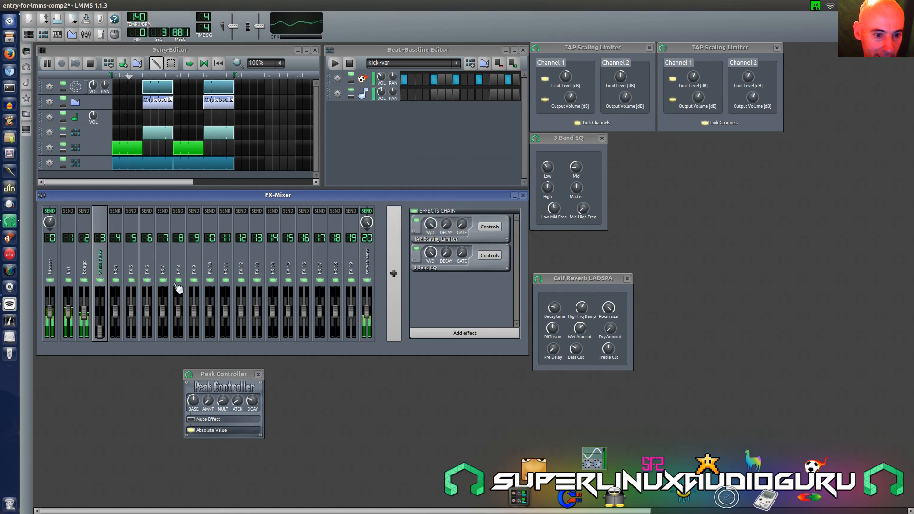
Rename mixer channel FX 19 to delay1
double_click(351, 270)
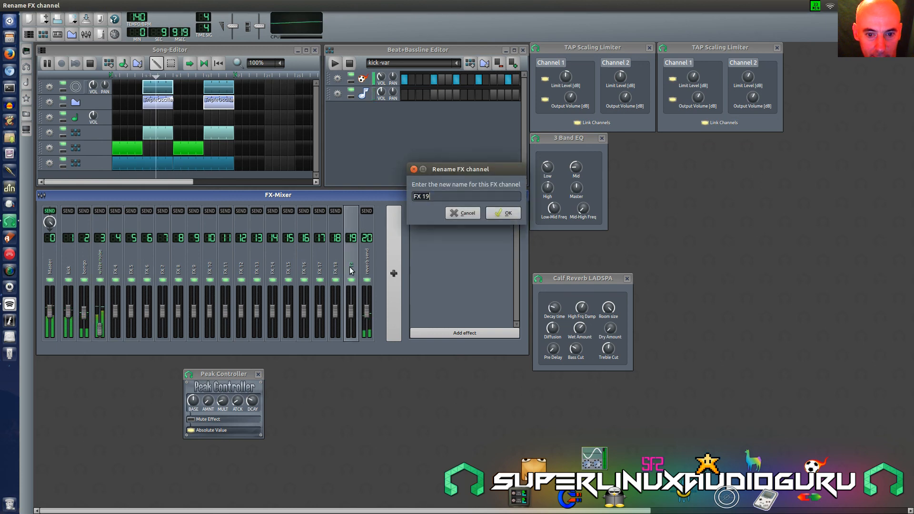
key(BackSpace)
key(BackSpace)
key(BackSpace)
key(BackSpace)
key(BackSpace)
text(del)
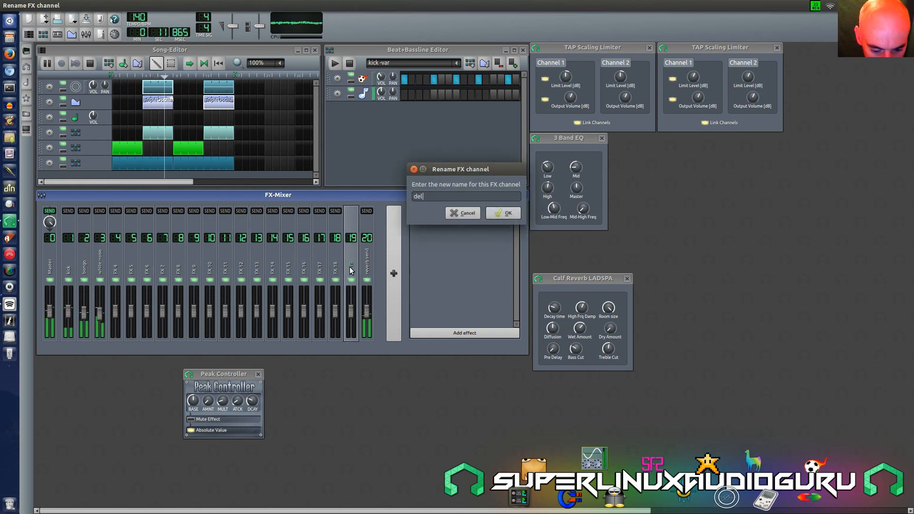
text(ay)
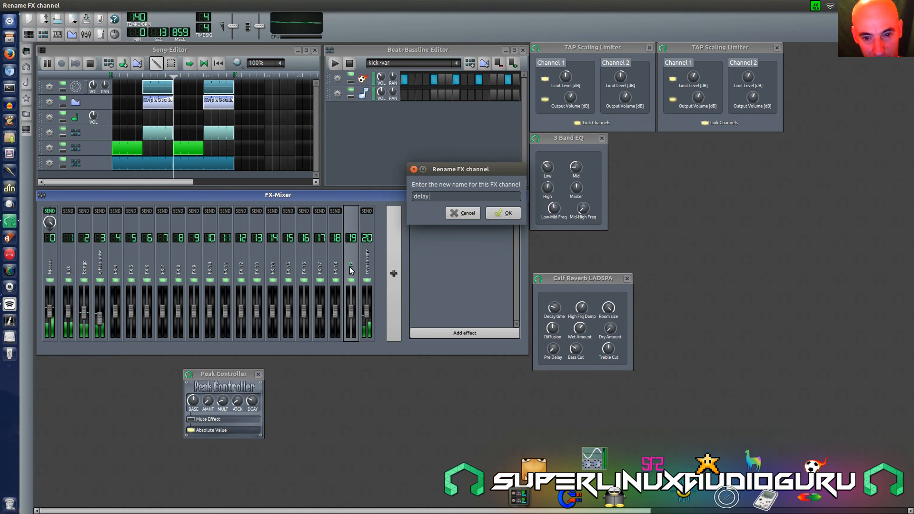
text(1)
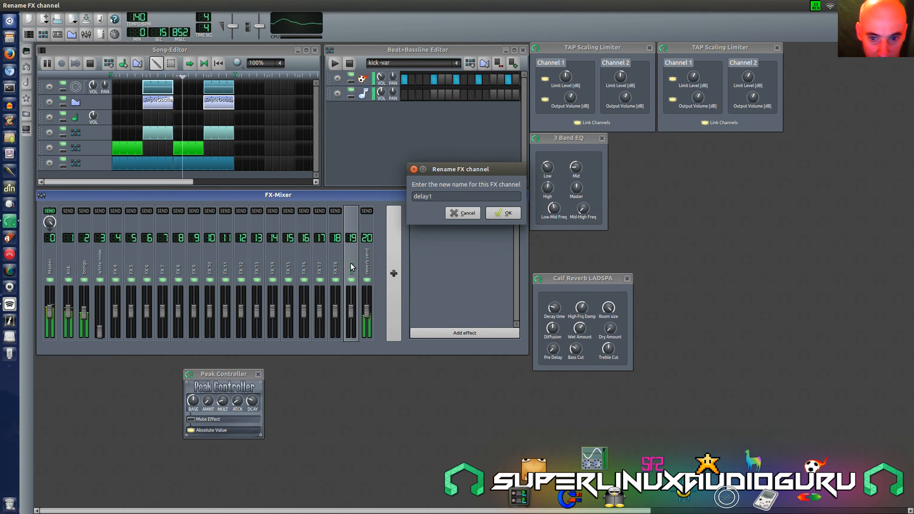
click(495, 214)
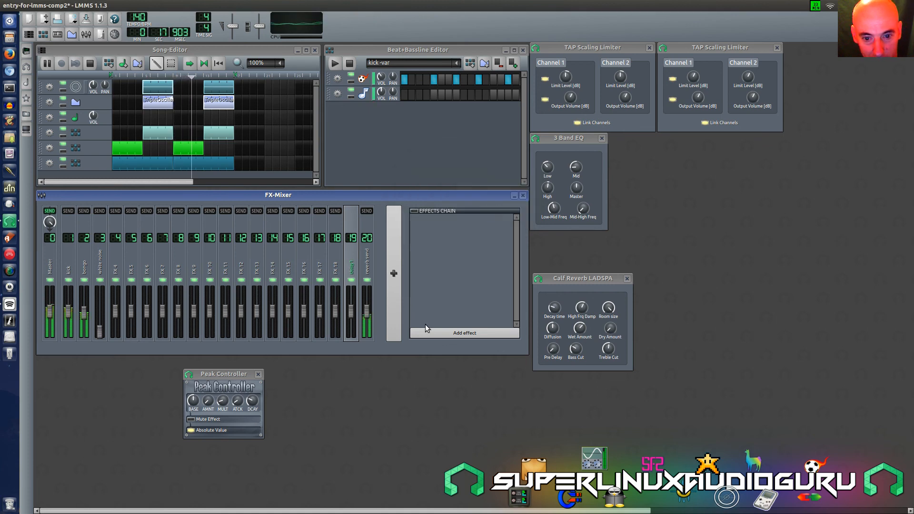
Search the effects for delay and add LADSPA: Calf Vintage Delay LADSPA to the delay1 channel
click(437, 331)
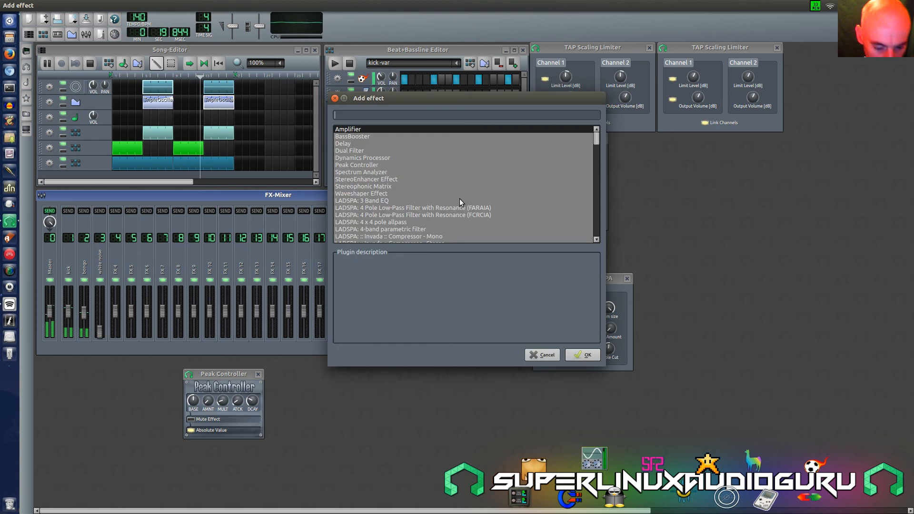
text(delay)
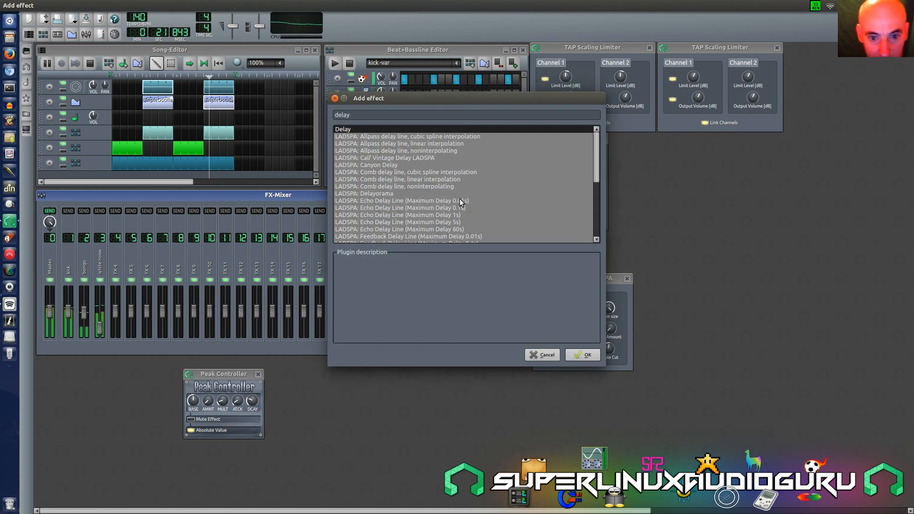
double_click(416, 158)
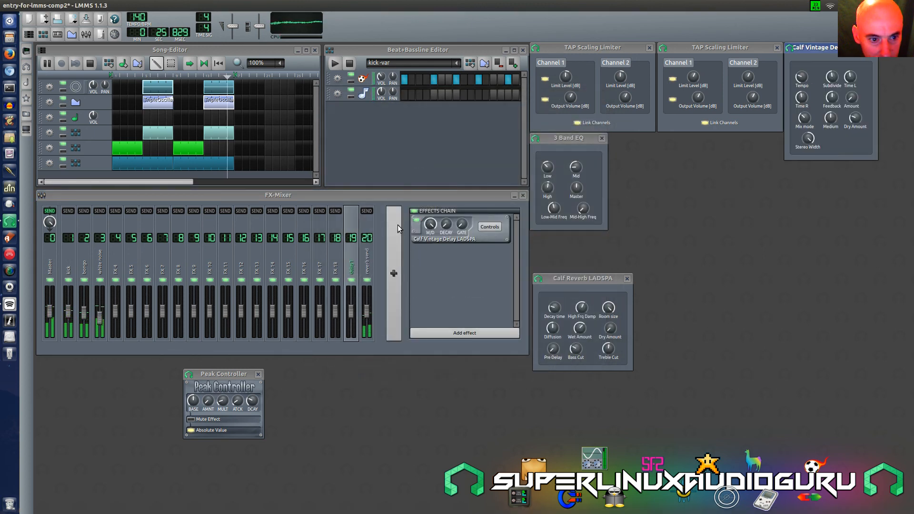
Mute the kick and bongo channels in the mixer
click(69, 280)
click(84, 280)
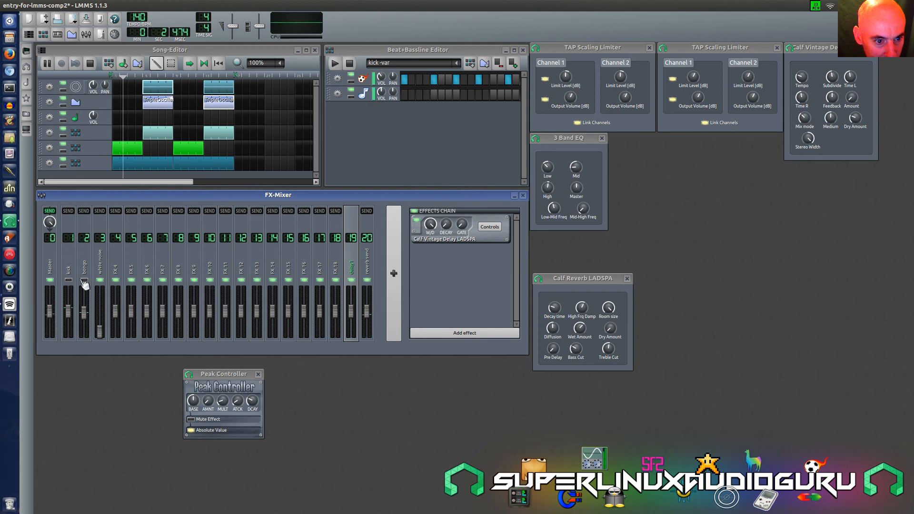
Unmute the kick channel and set the song's loop start at the beginning of the first white noise clip
click(69, 280)
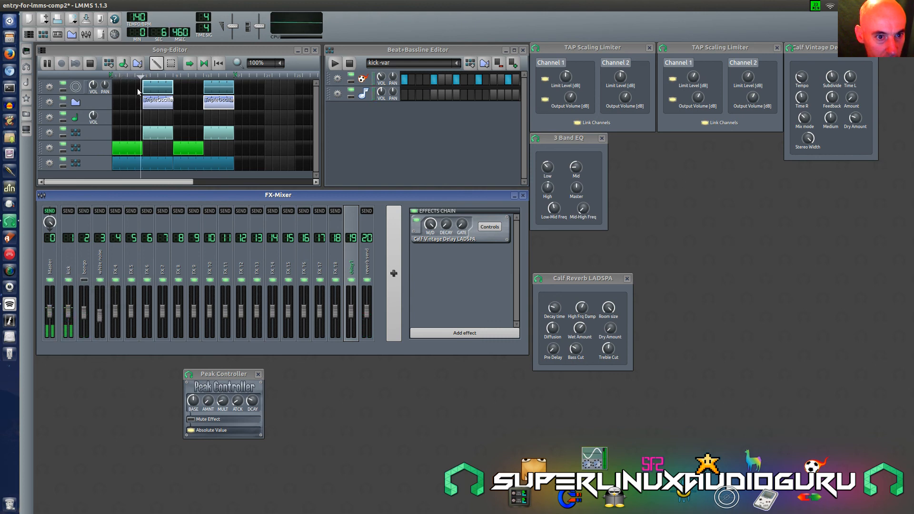
middle_click(143, 75)
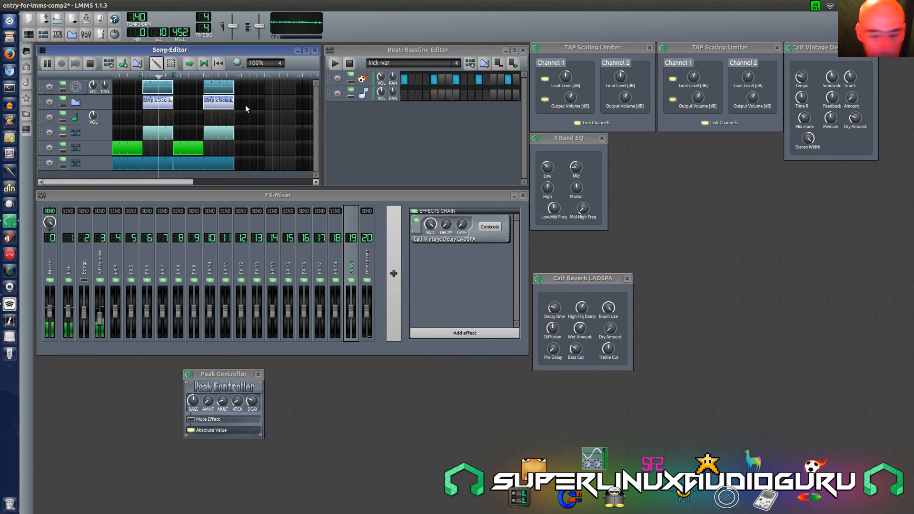
Close the two TAP Scaling Limiter, 3 Band EQ and Calf Reverb windows, and move the Calf Vintage Delay window beside the mixer
click(101, 266)
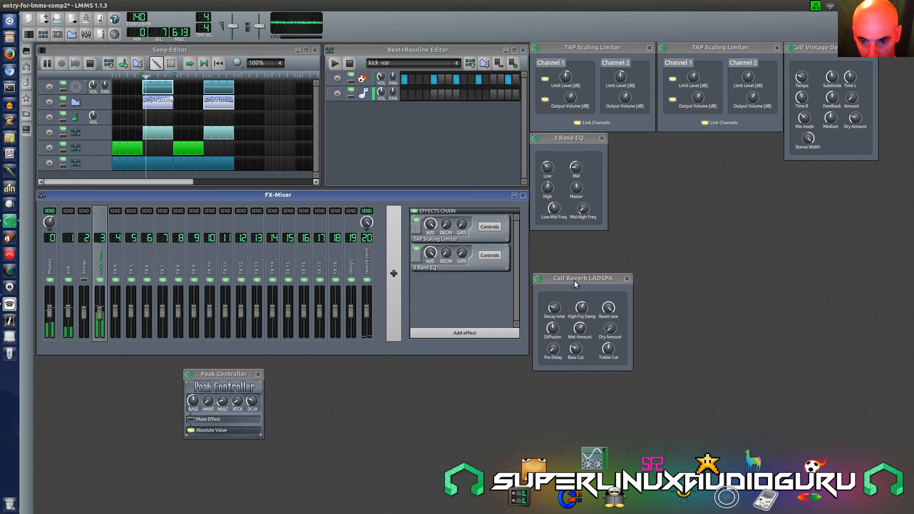
click(649, 48)
click(776, 47)
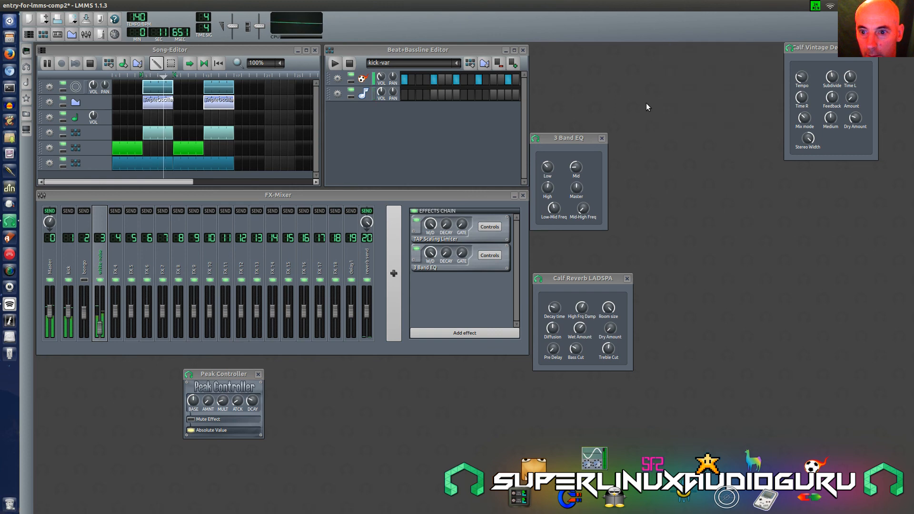
click(592, 191)
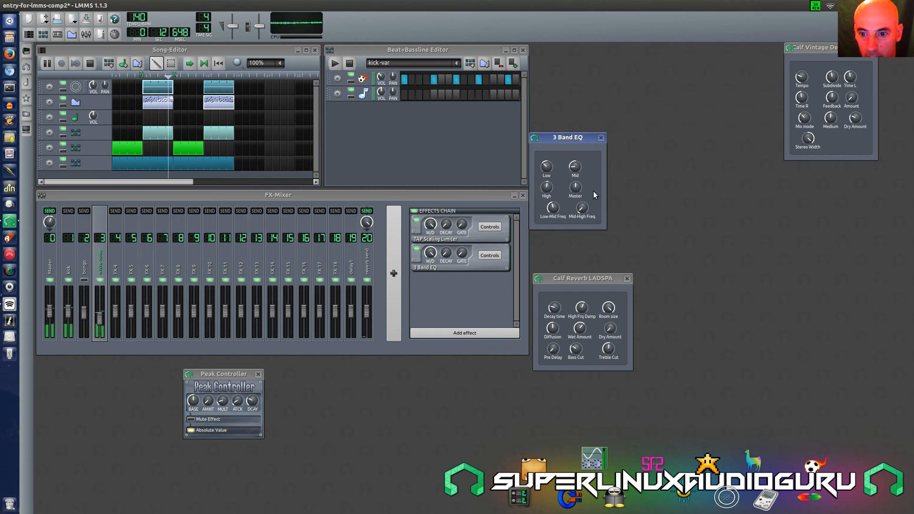
click(627, 278)
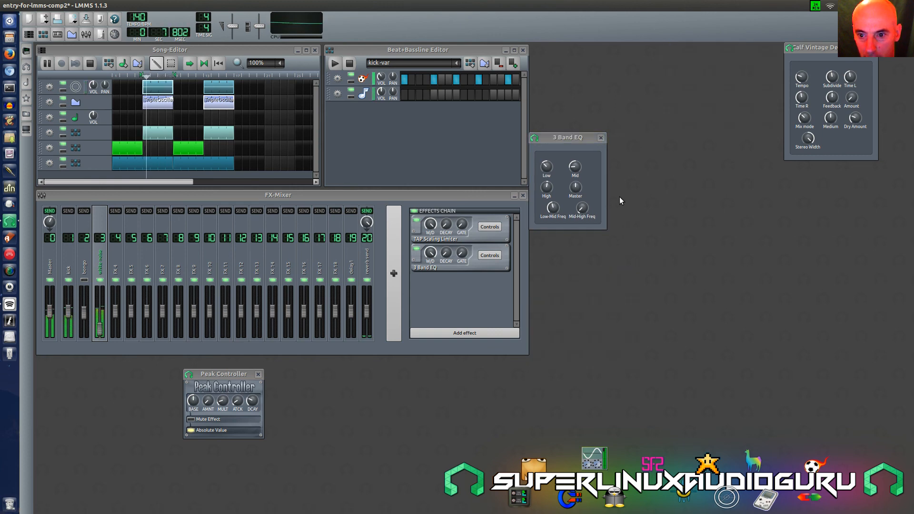
click(601, 138)
drag(850, 48, 627, 184)
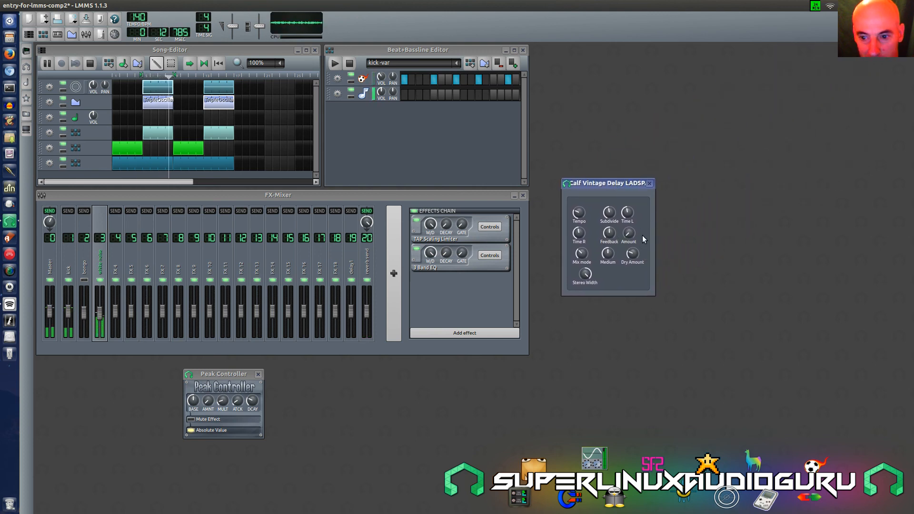
Raise the Amount on Calf Vintage Delay and add a send from the white noise channel to delay1
click(629, 233)
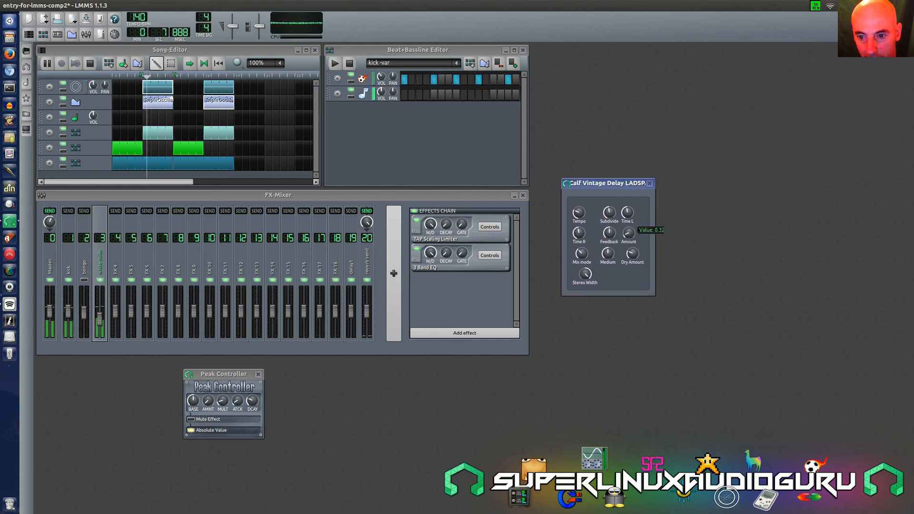
drag(629, 234, 629, 196)
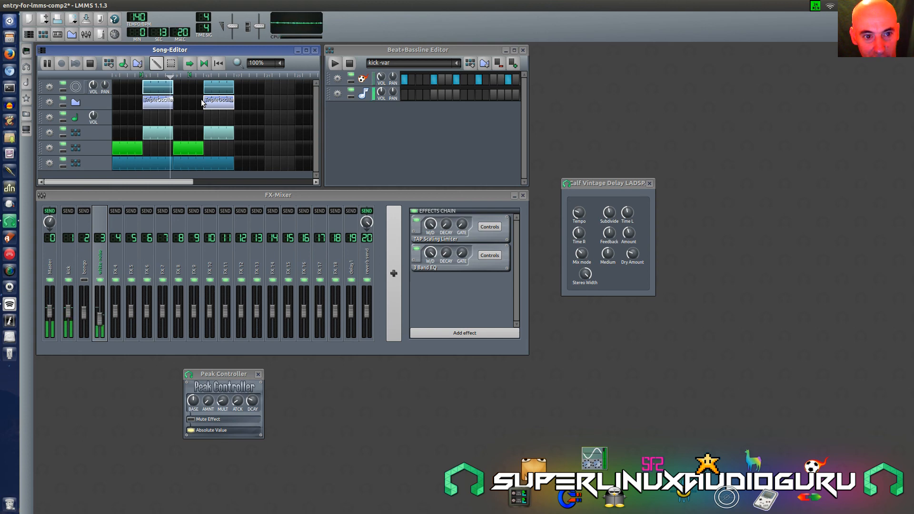
click(101, 258)
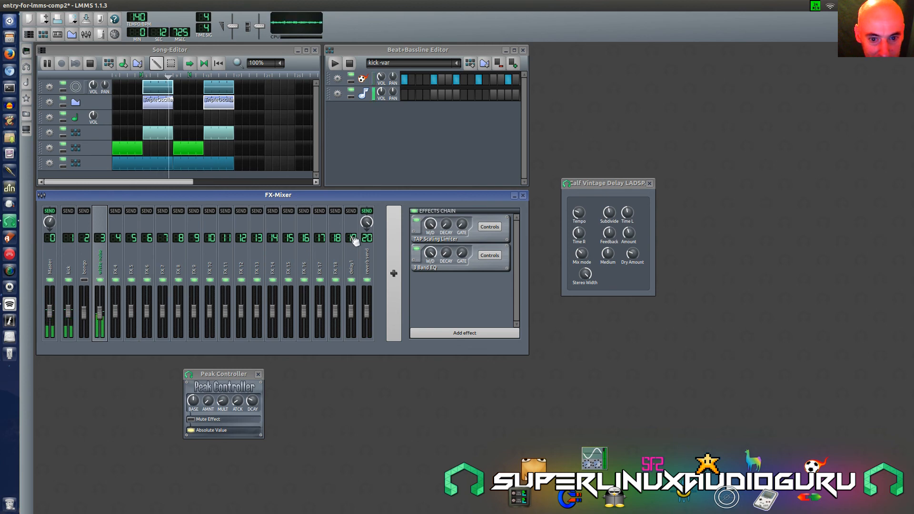
click(350, 211)
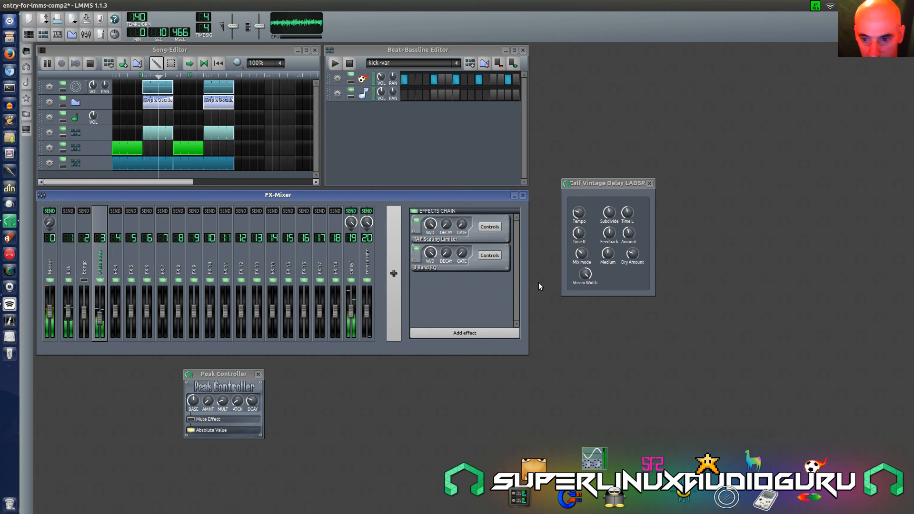
Adjust the delay's Subdivide, Time R and Mix mode, lower its Amount to about 0.75, and set the white noise send to delay1 to about 0.82
click(613, 214)
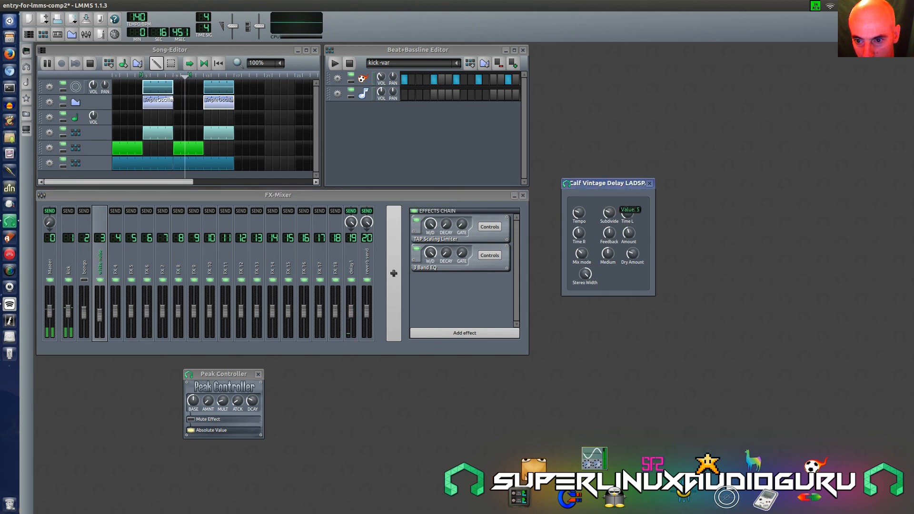
click(580, 235)
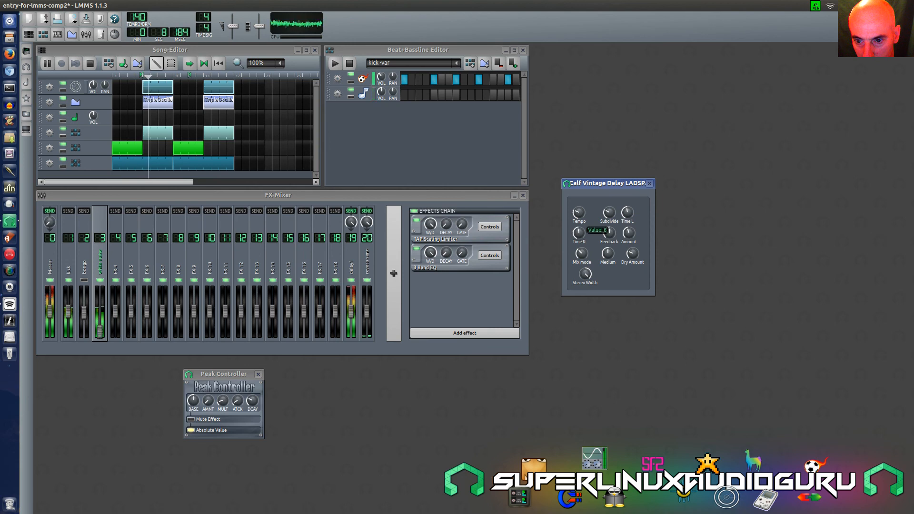
click(628, 237)
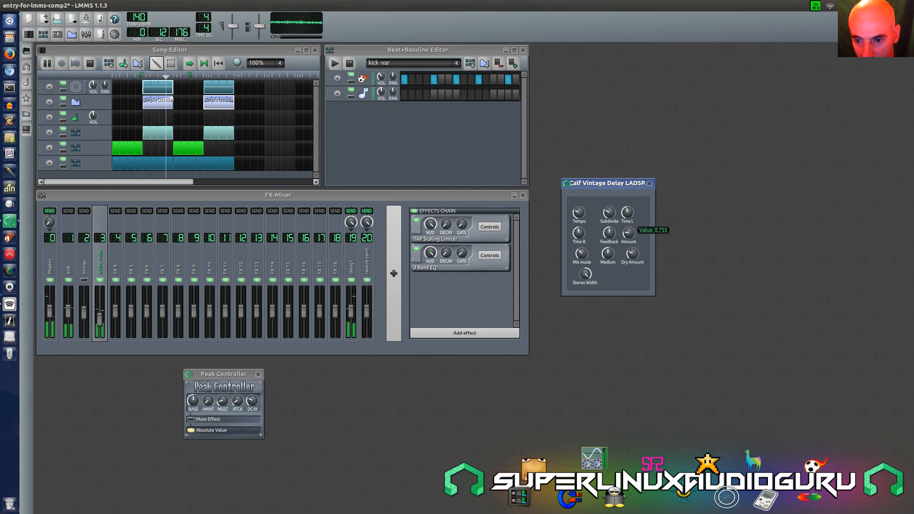
drag(629, 233, 628, 237)
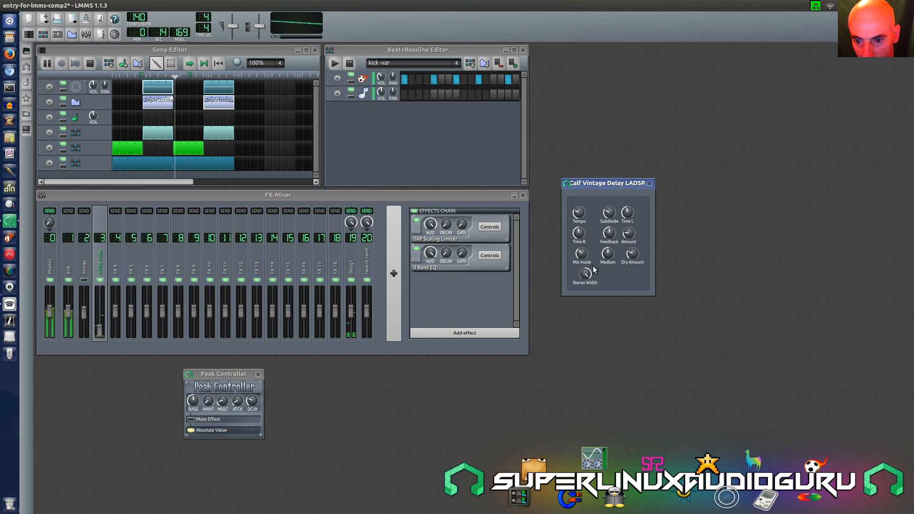
click(607, 253)
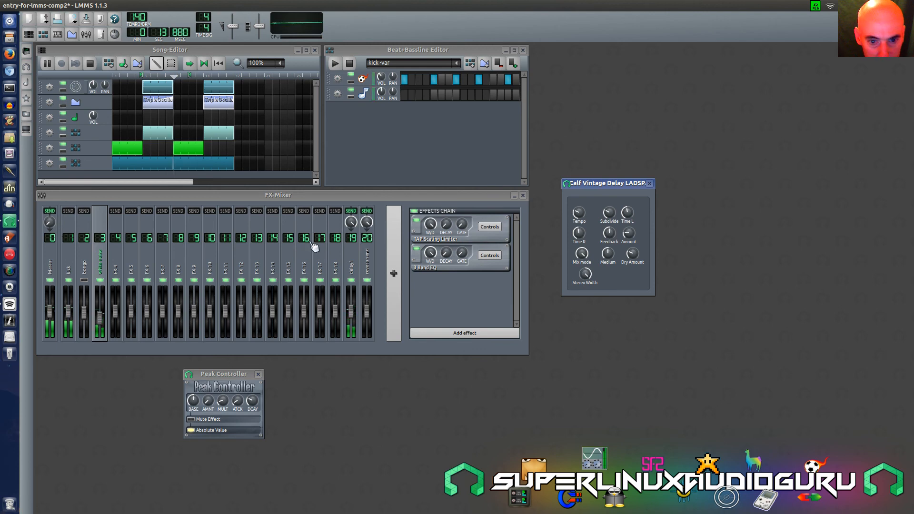
click(367, 222)
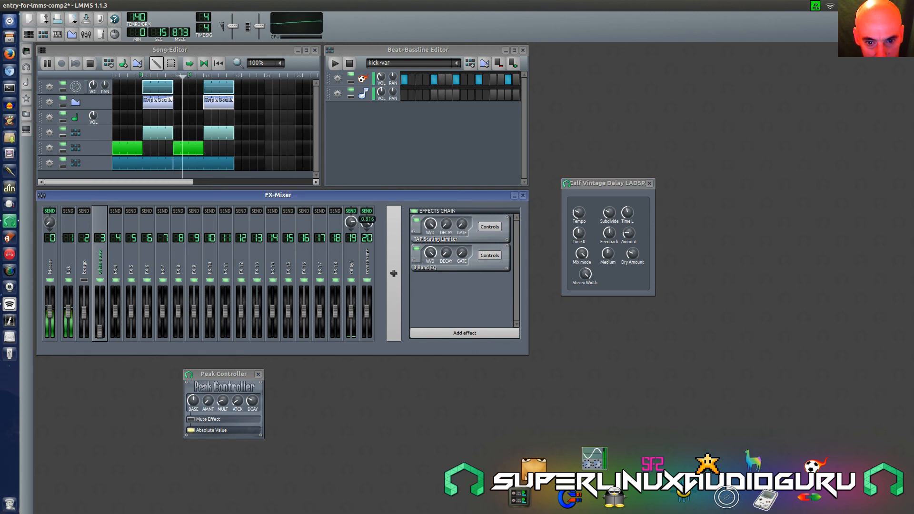
Search the effects for eq and add LADSPA: C* Eq10 to the delay1 channel
click(350, 275)
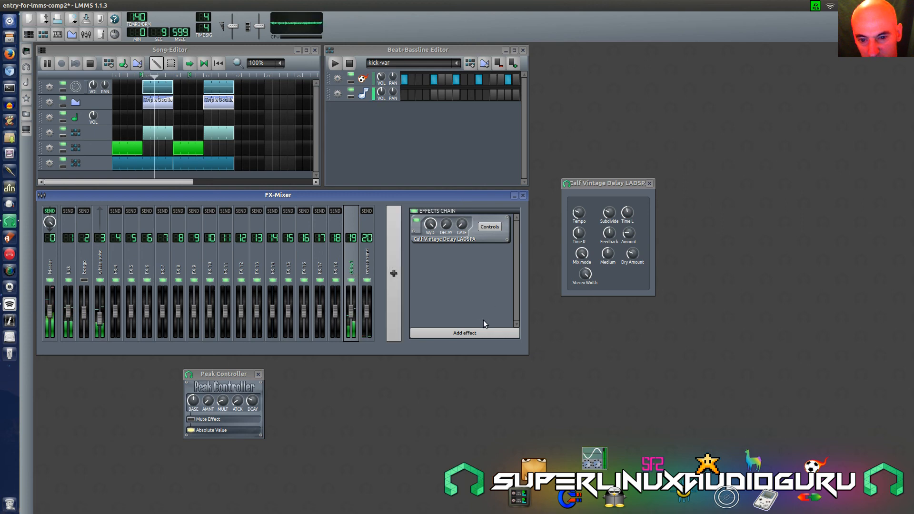
click(467, 333)
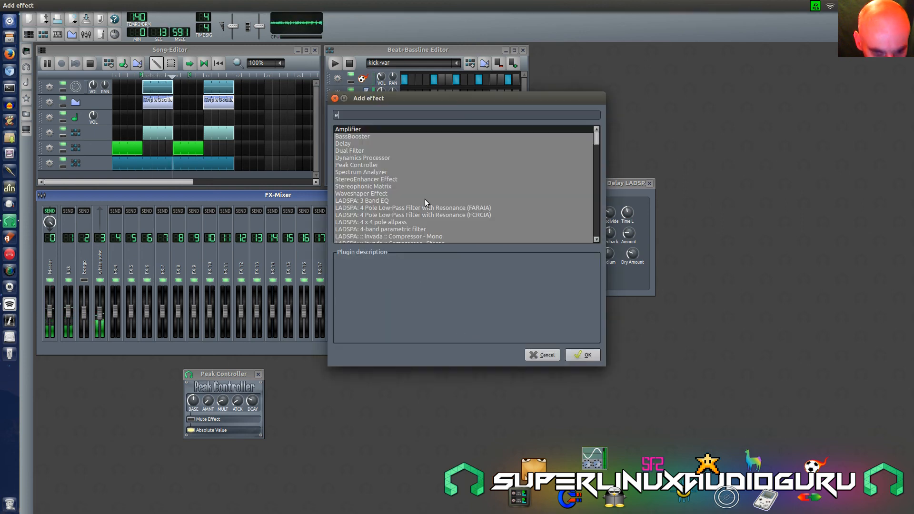
text(eq)
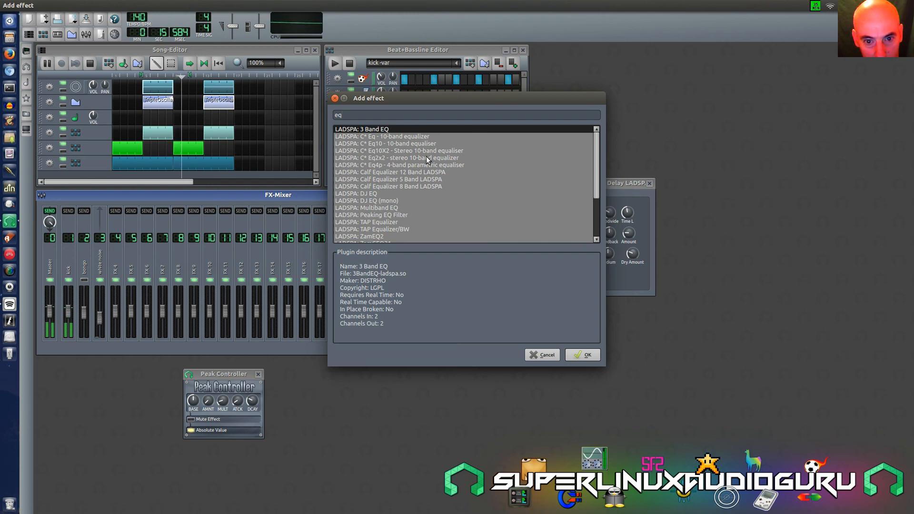
double_click(393, 145)
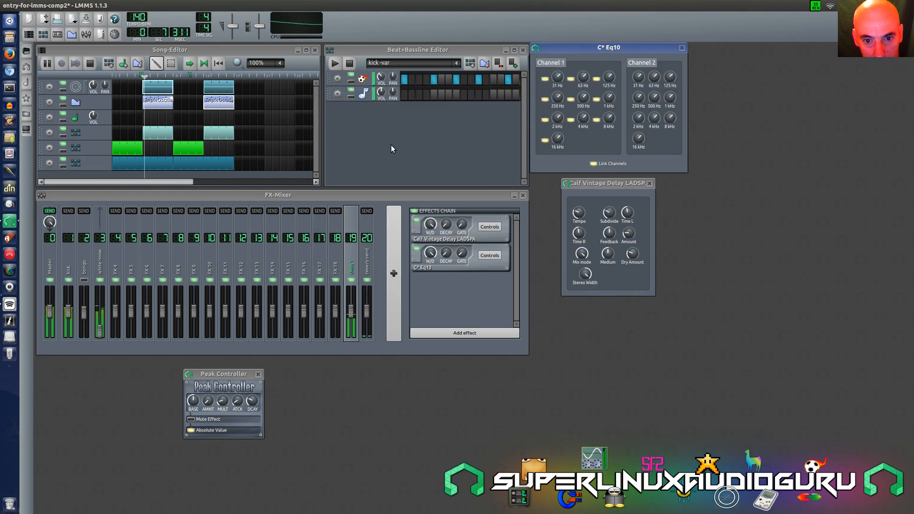
Move C* Eq10 above Calf Vintage Delay in the delay1 effects chain
drag(589, 52, 557, 337)
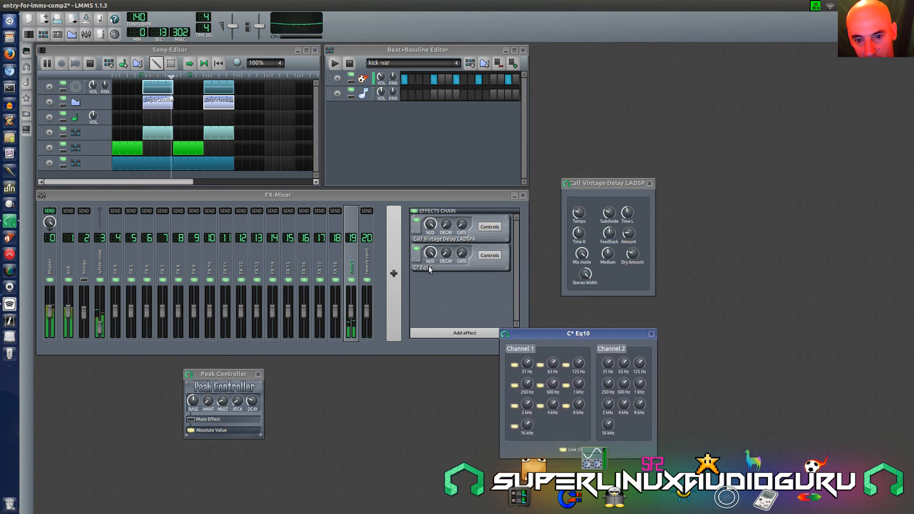
right_click(453, 265)
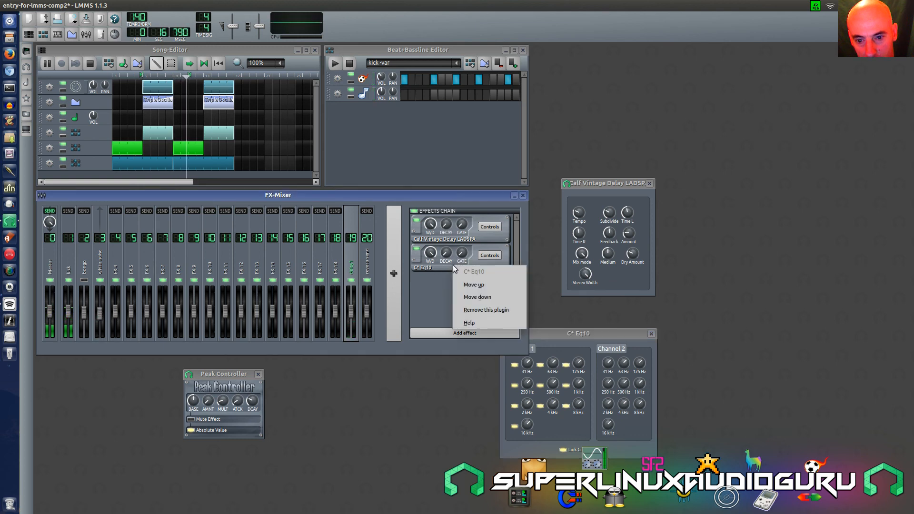
click(481, 286)
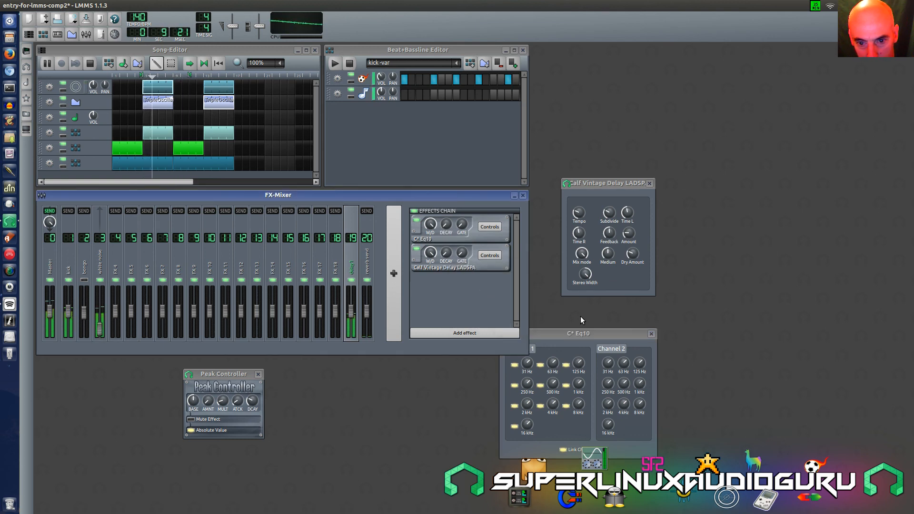
Place the C* Eq10 window below the delay's and turn its six bands from 31 Hz to 1 kHz down to near minimum
drag(587, 333, 660, 315)
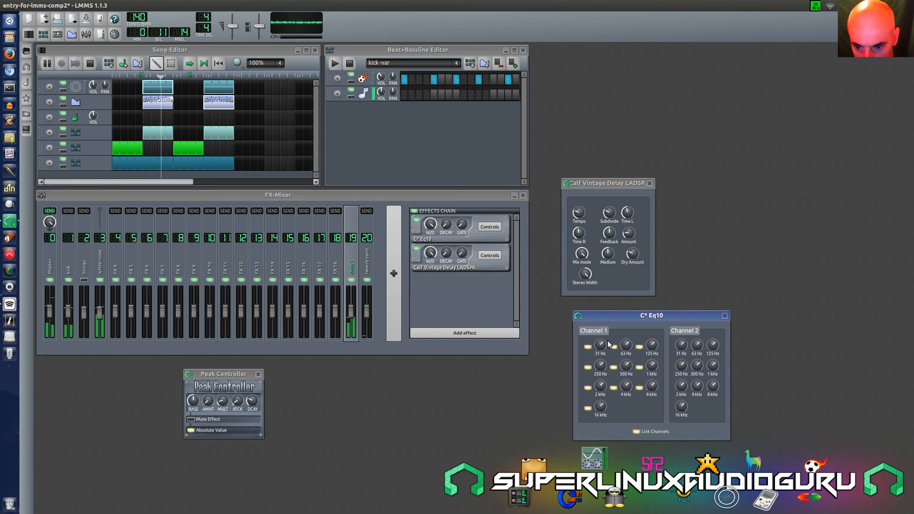
drag(601, 346, 600, 388)
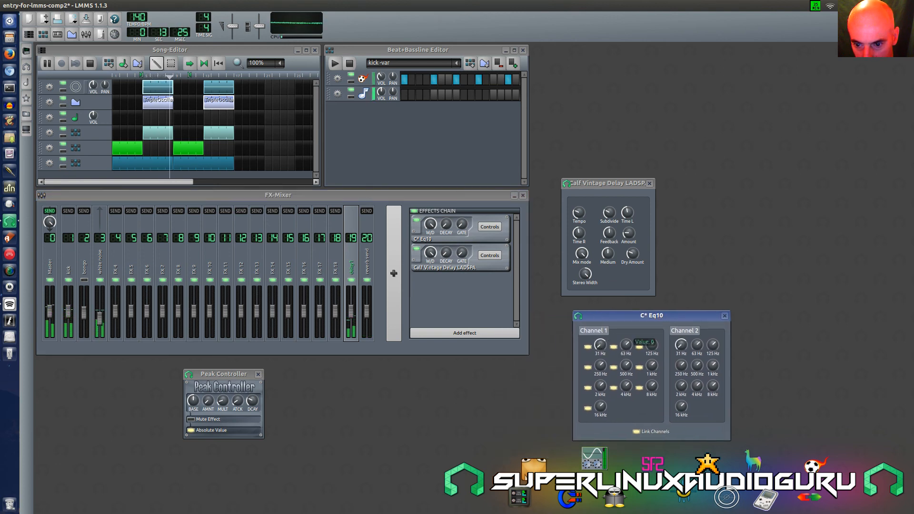
drag(629, 346, 652, 390)
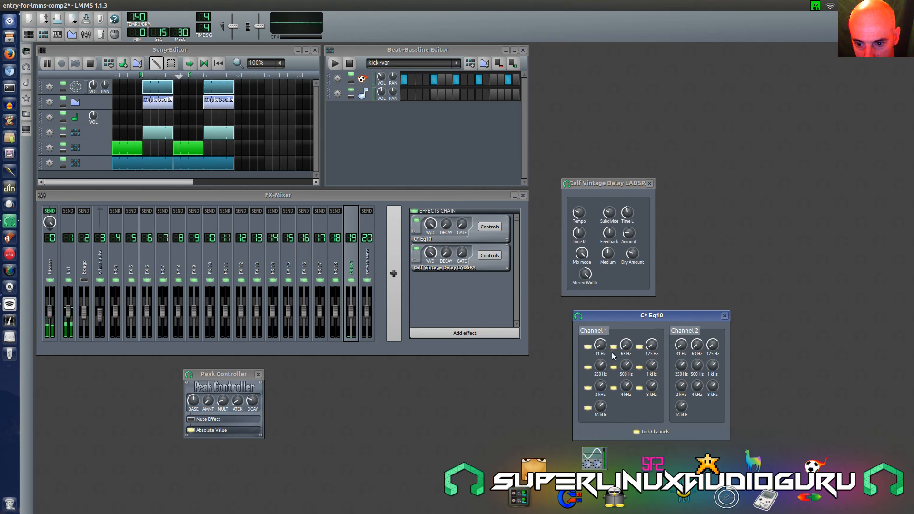
drag(602, 364, 602, 405)
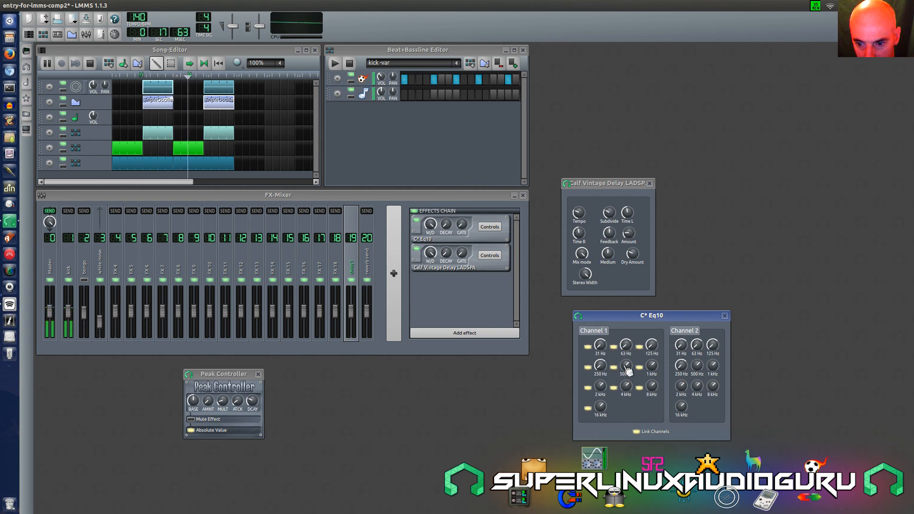
drag(627, 367, 626, 402)
drag(652, 368, 651, 397)
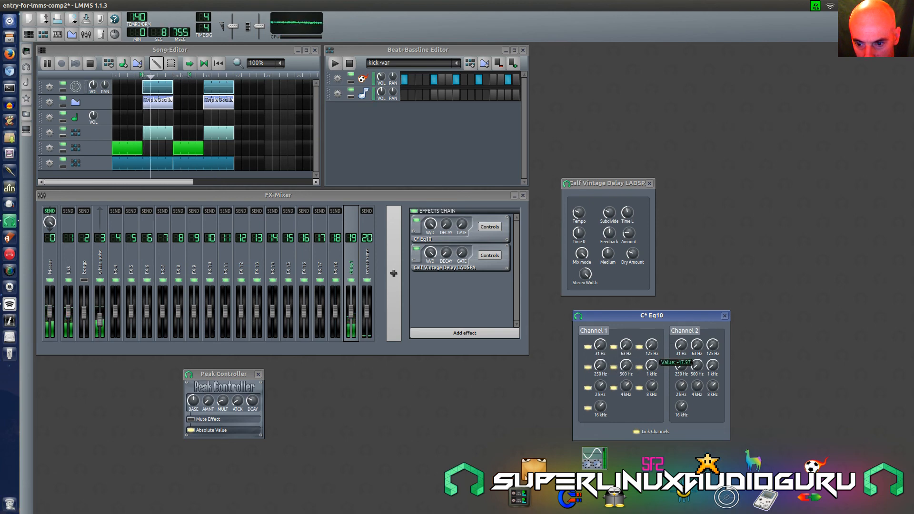
Fine-tune the delay's Amount, then cut the 2 kHz and 16 kHz bands and reduce the 4 kHz band on C* Eq10
click(629, 232)
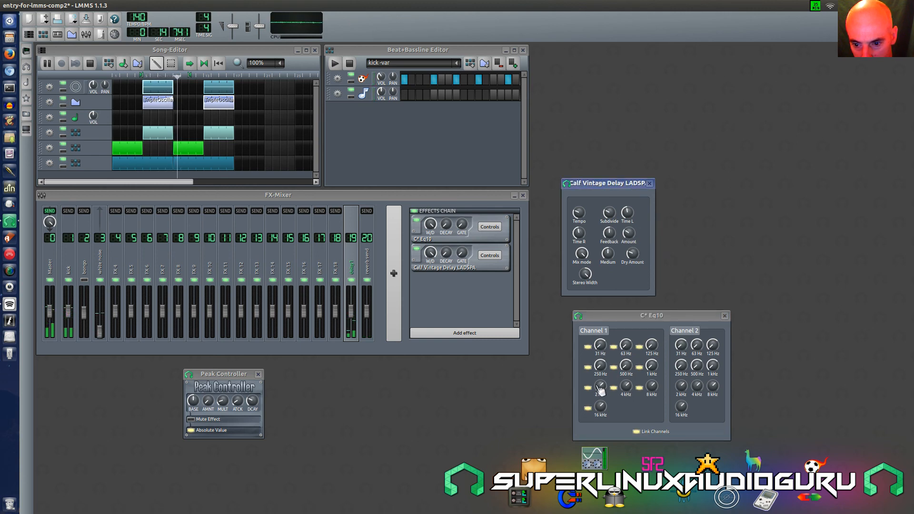
drag(600, 386, 600, 410)
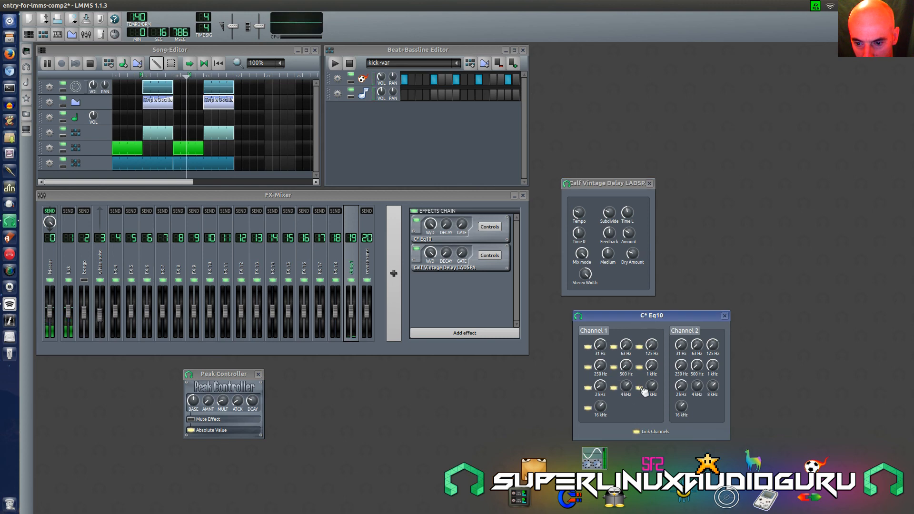
drag(651, 385, 603, 409)
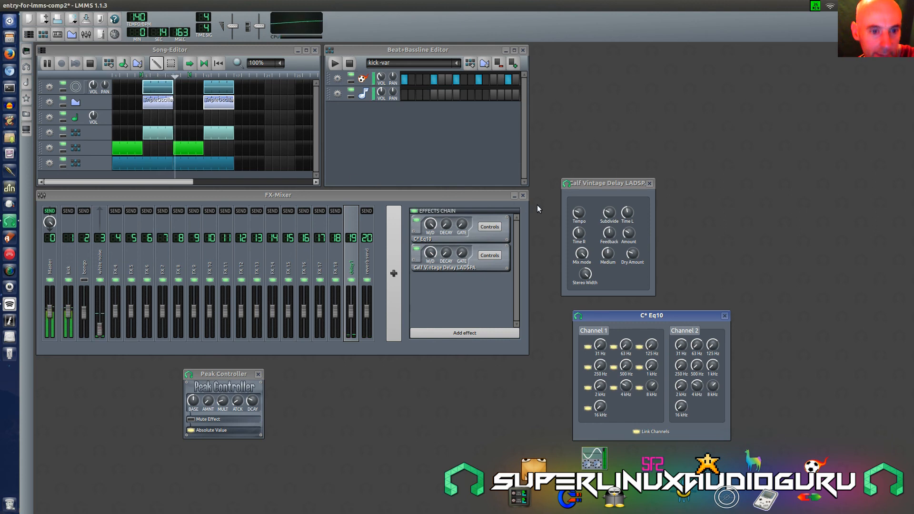
Stop playback, set a loop point at the start of the song, and play the song from the beginning
click(91, 64)
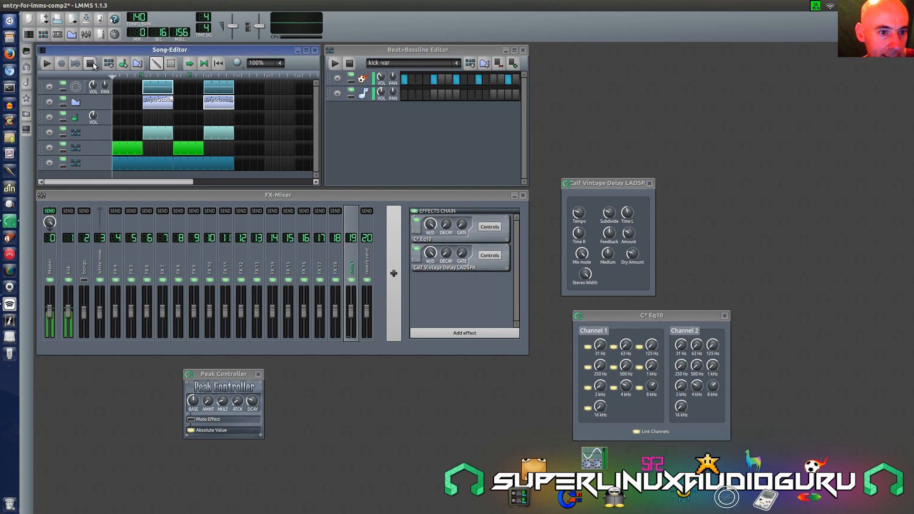
right_click(112, 78)
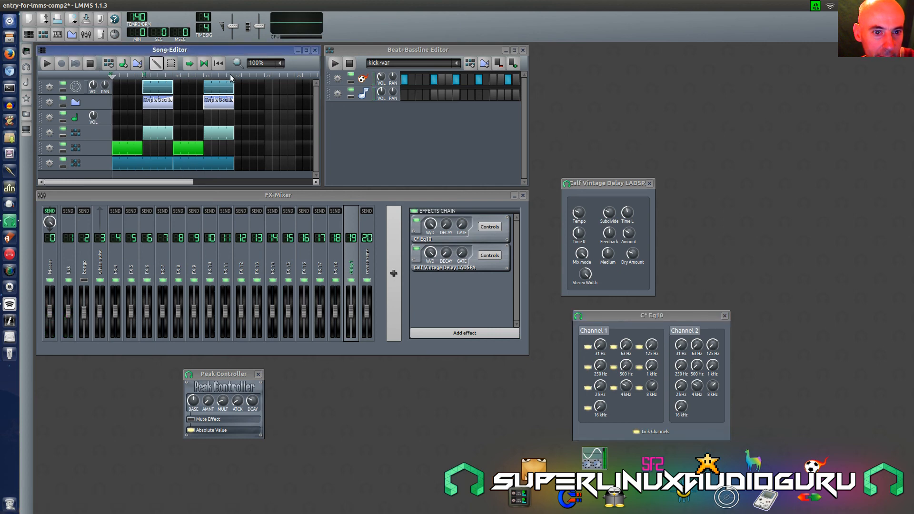
click(47, 64)
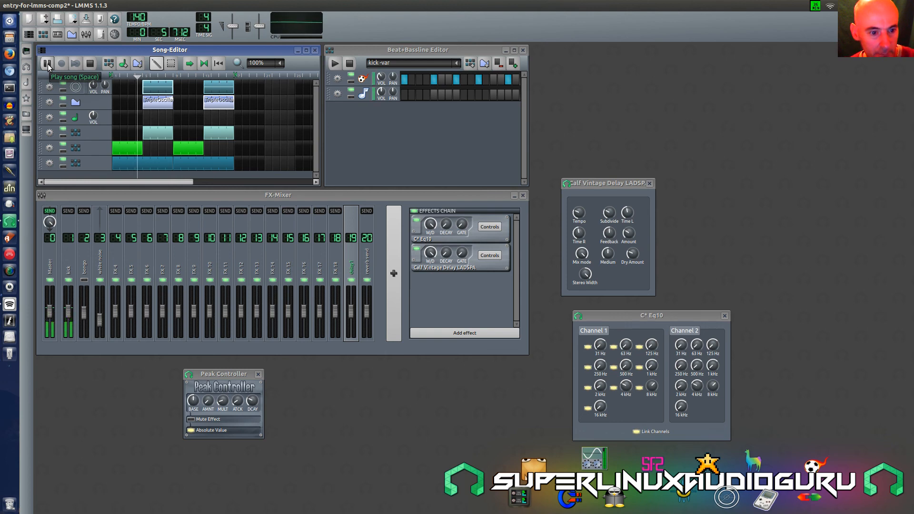
Stop playback, unmute the bongo channel in the FX mixer, and play the song from the start
key(space)
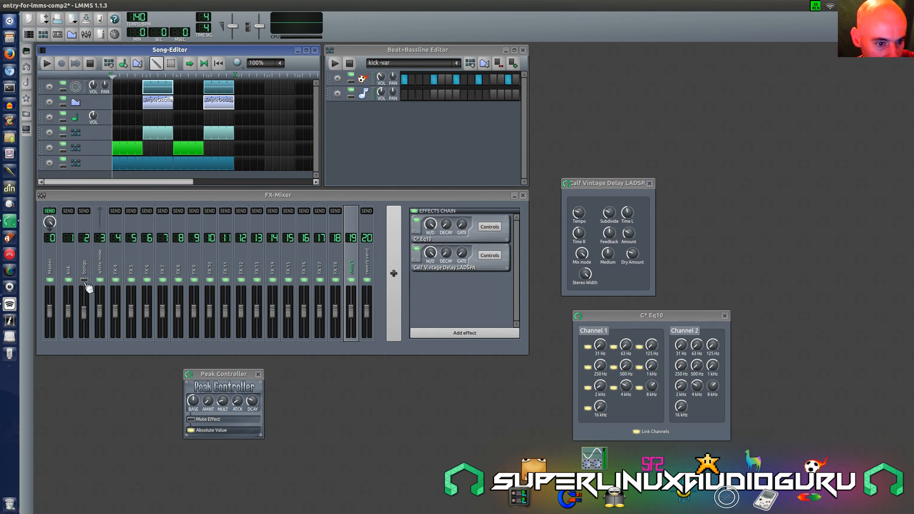
click(78, 289)
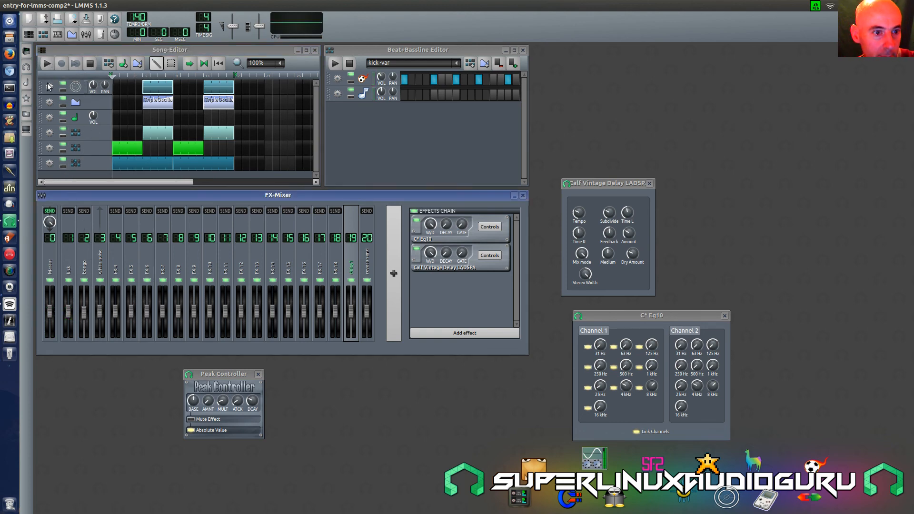
click(46, 65)
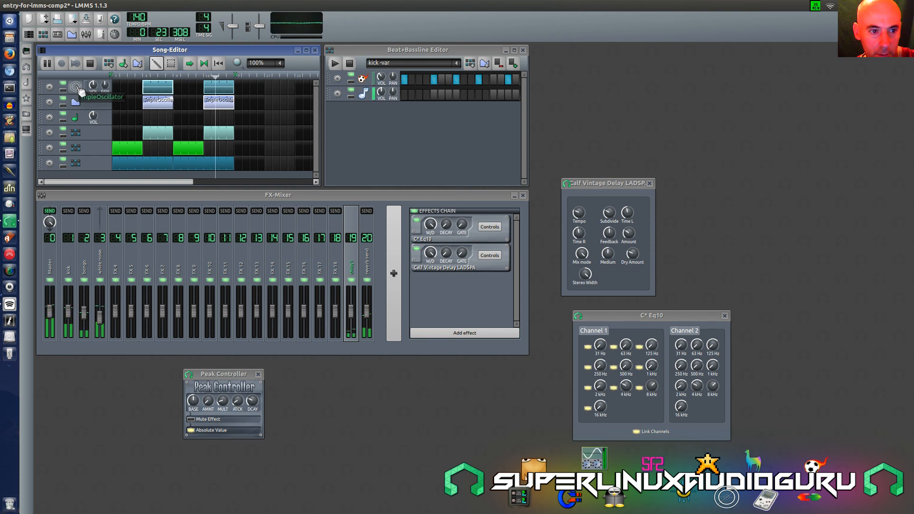
Open the TripleOscillator instrument and reset its Pitch to 0 cents
click(78, 88)
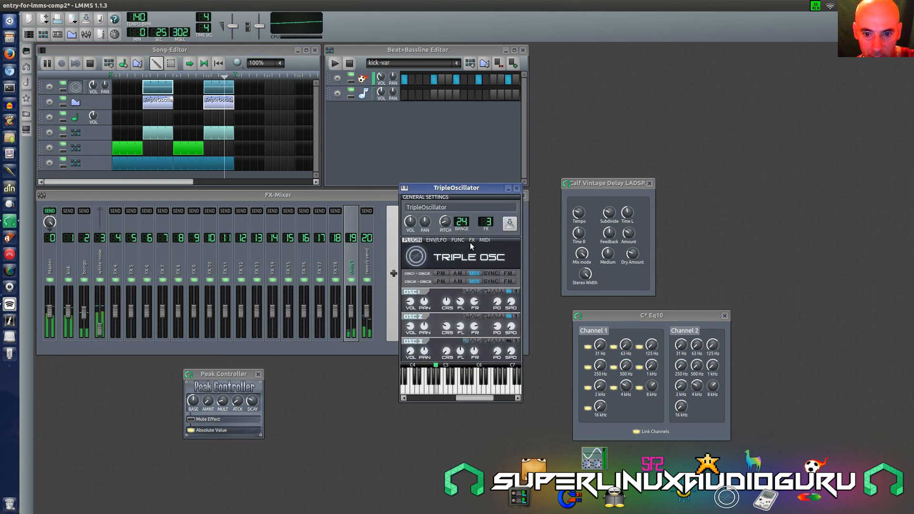
right_click(446, 226)
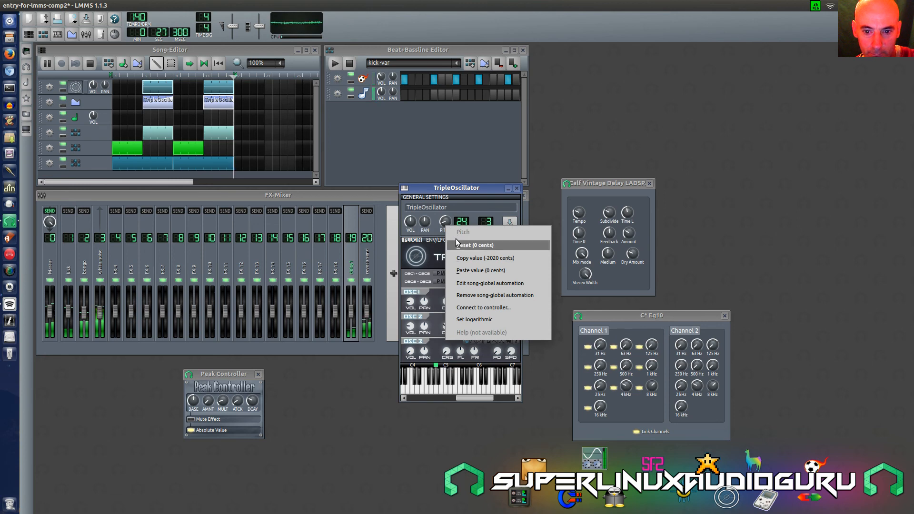
click(456, 242)
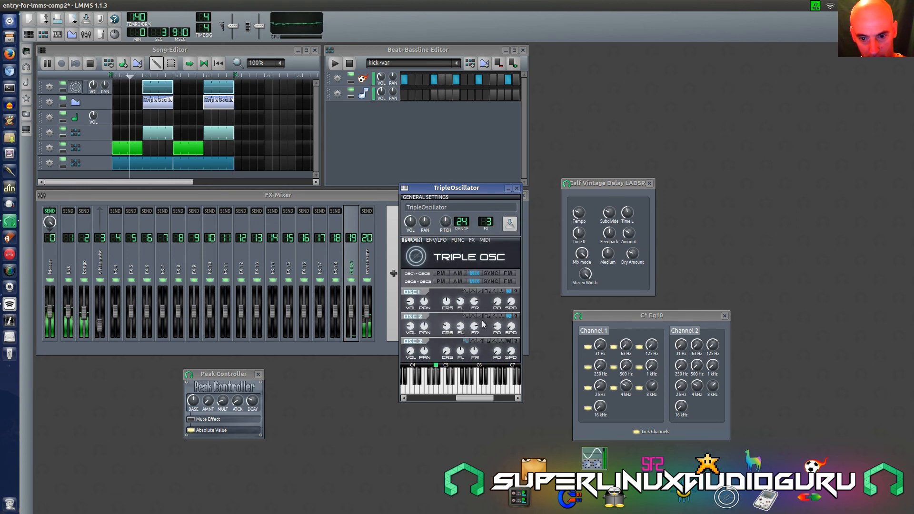
Switch Osc 2 to a square wave, set its volume to about -6.2 dBV, and use PM between Osc 2 and Osc 3
drag(412, 334, 412, 333)
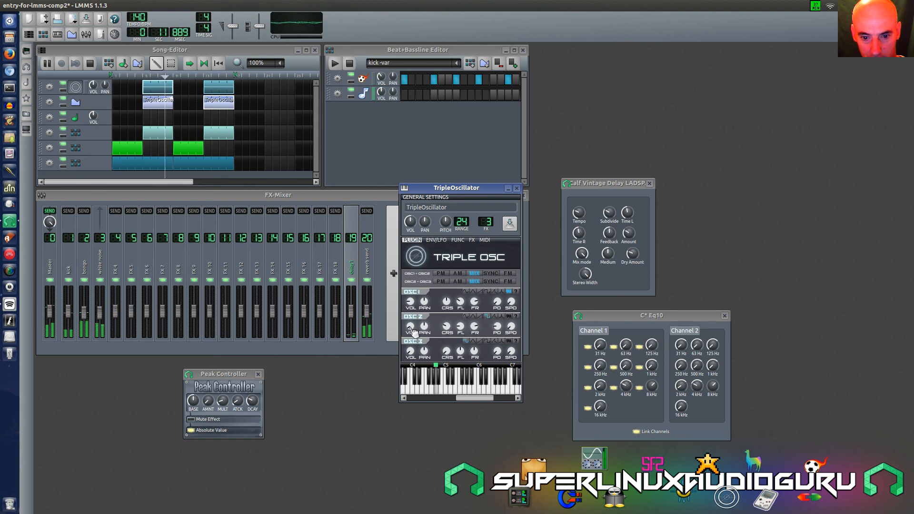
drag(409, 326, 410, 326)
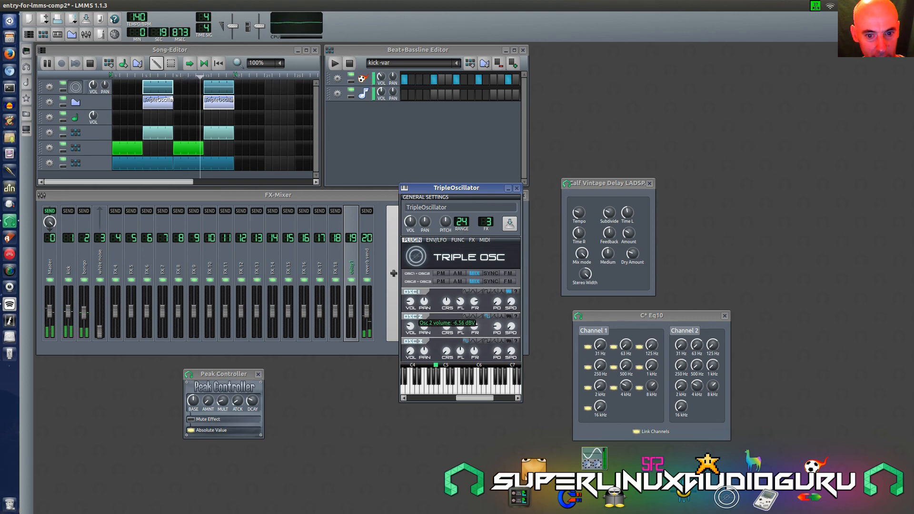
drag(409, 327, 410, 329)
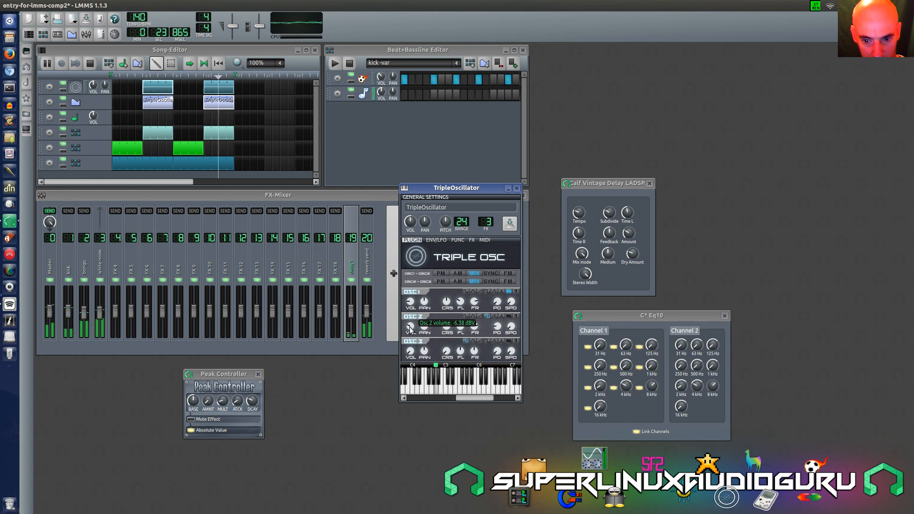
click(446, 327)
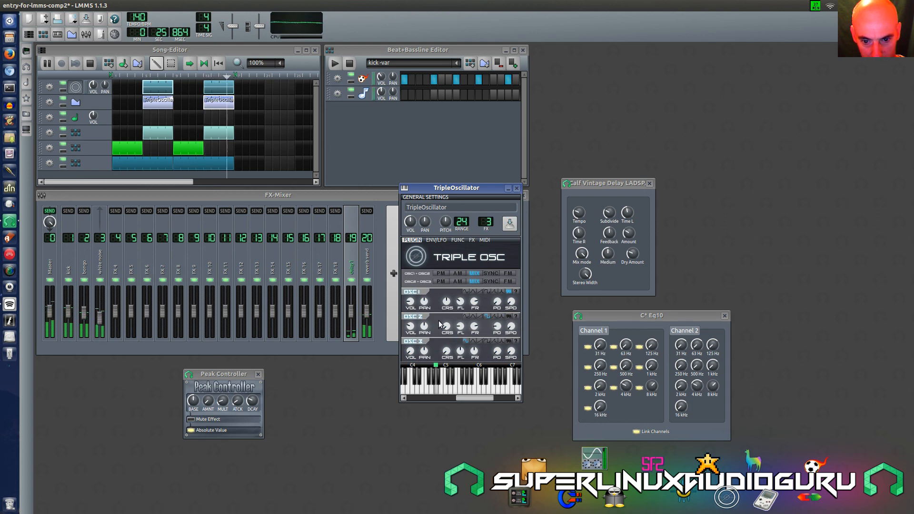
click(442, 282)
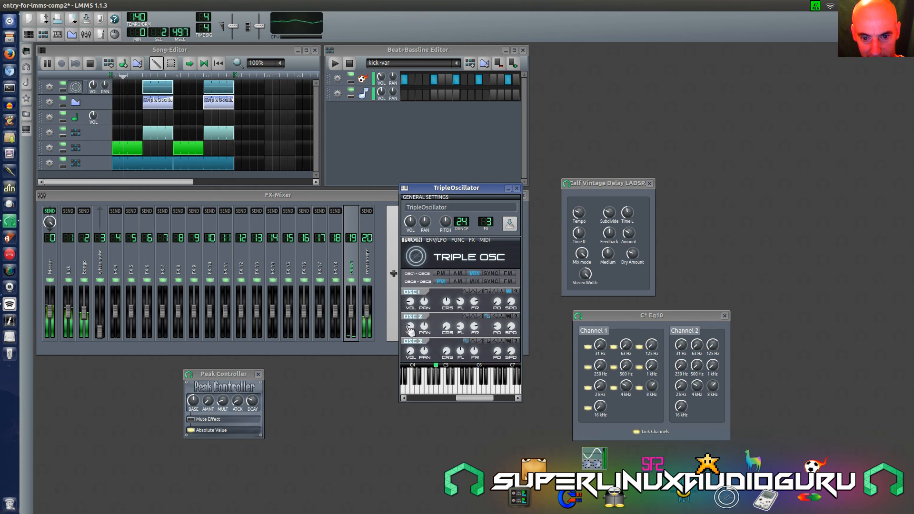
click(410, 328)
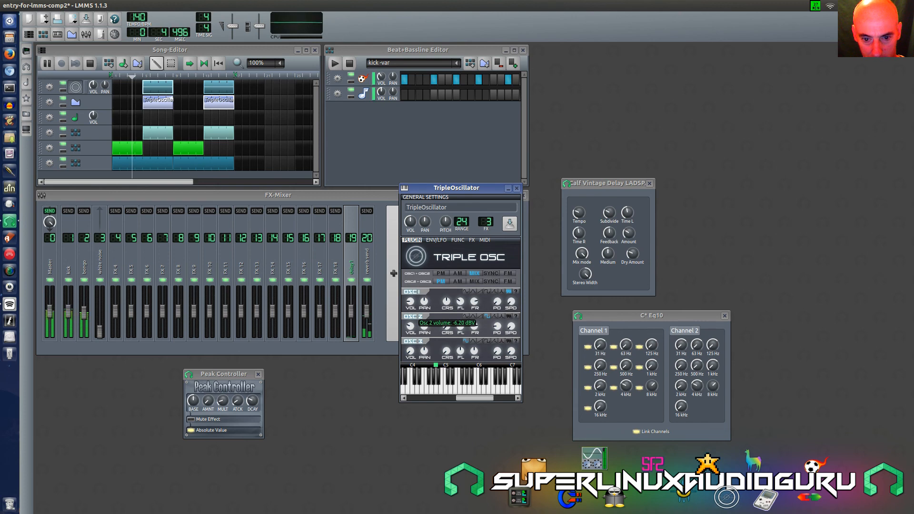
Set the loop points around the first TripleOscillator pattern and mute the bongo channel
right_click(174, 76)
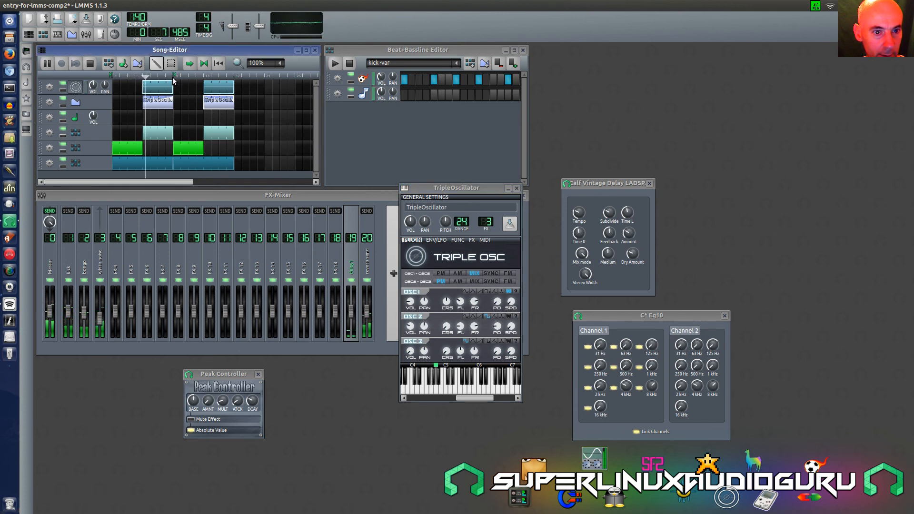
click(142, 76)
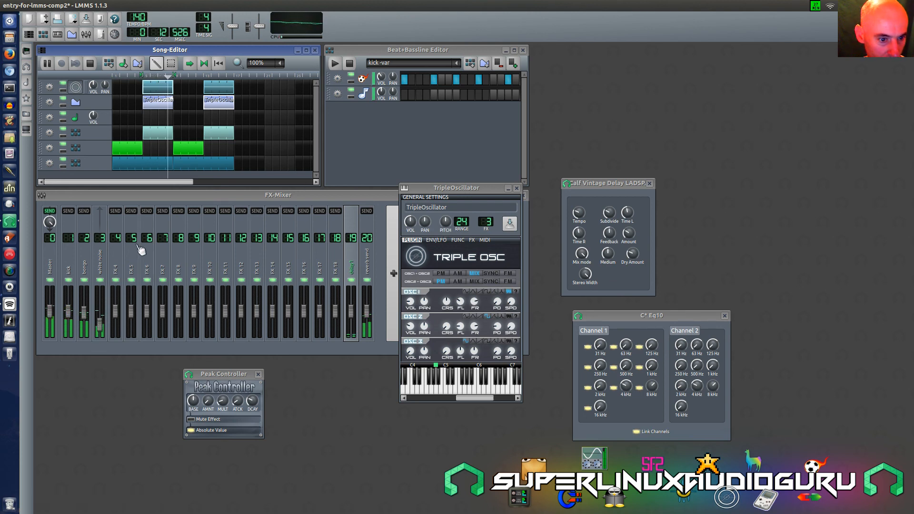
click(84, 279)
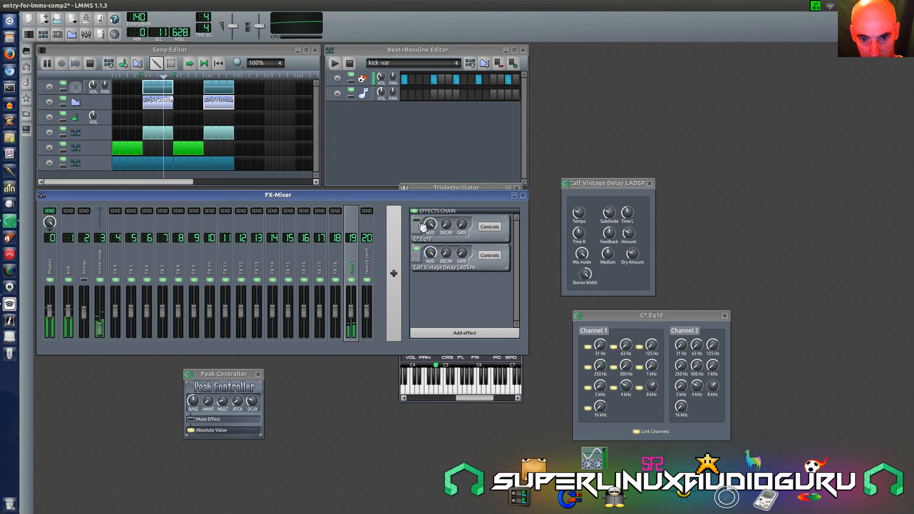
Re-enable C* Eq10 on the delay channel, move its window closer, and raise the 1, 2 and 4 kHz bands to about mid position
click(418, 221)
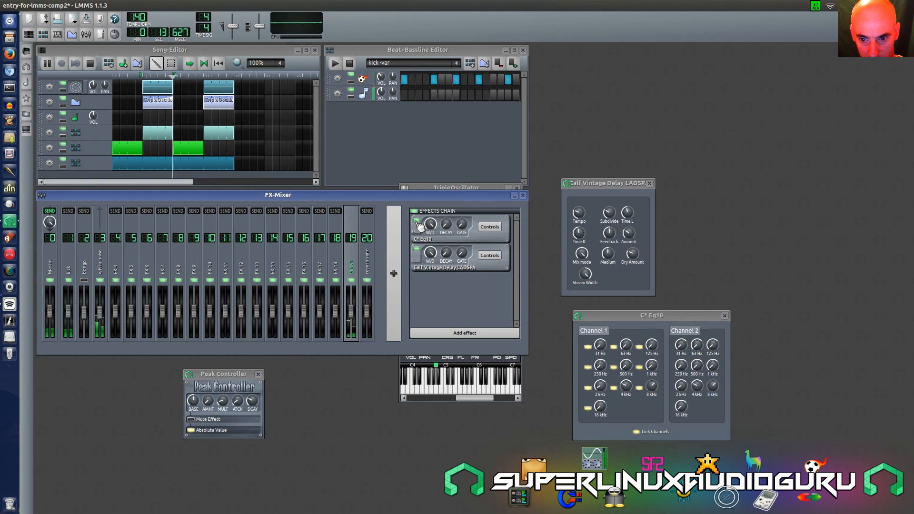
drag(639, 316, 583, 299)
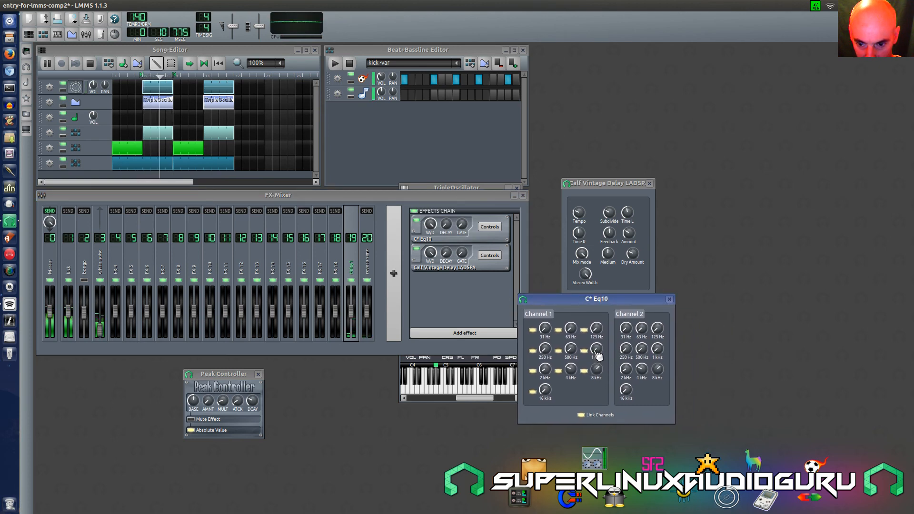
mouse_move(597, 355)
mouse_down()
mouse_move(597, 367)
mouse_move(597, 344)
mouse_up()
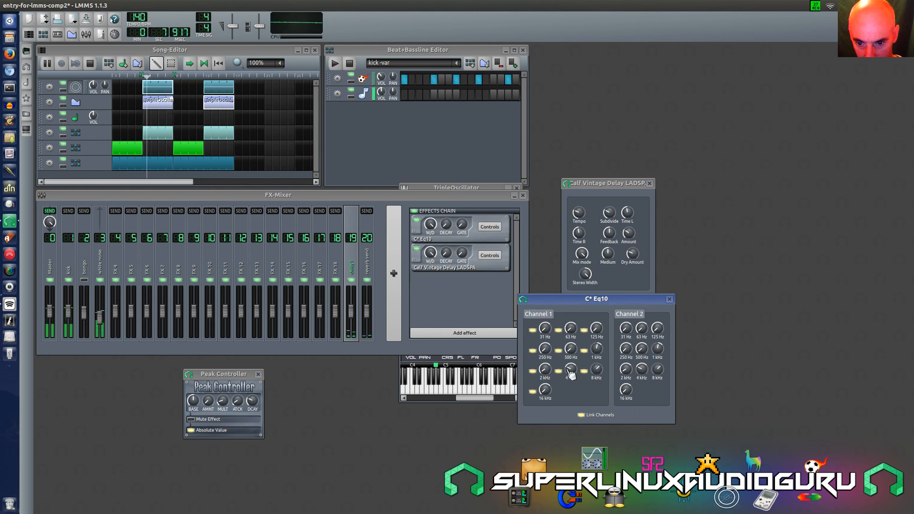
drag(550, 376, 547, 394)
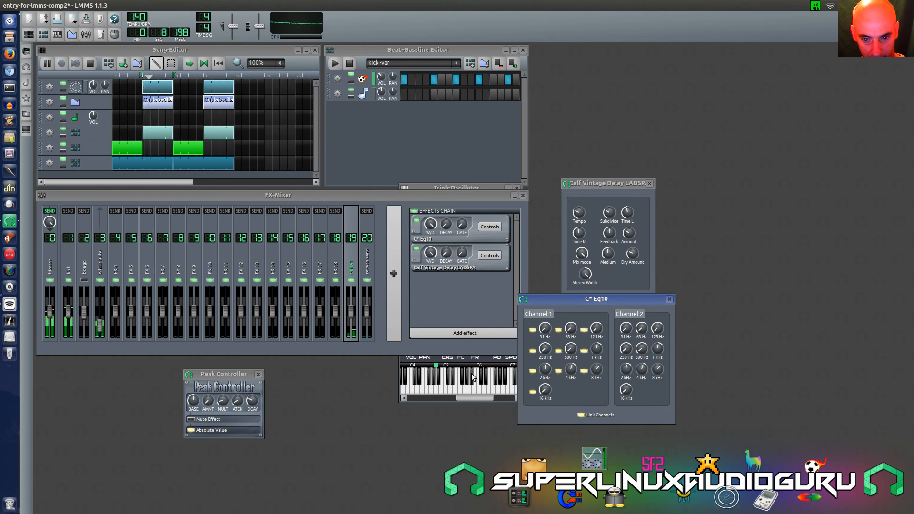
Lower TripleOscillator's Osc 2 coarse detuning to about 3 semitones and try adjusting the instrument's pitch
click(476, 387)
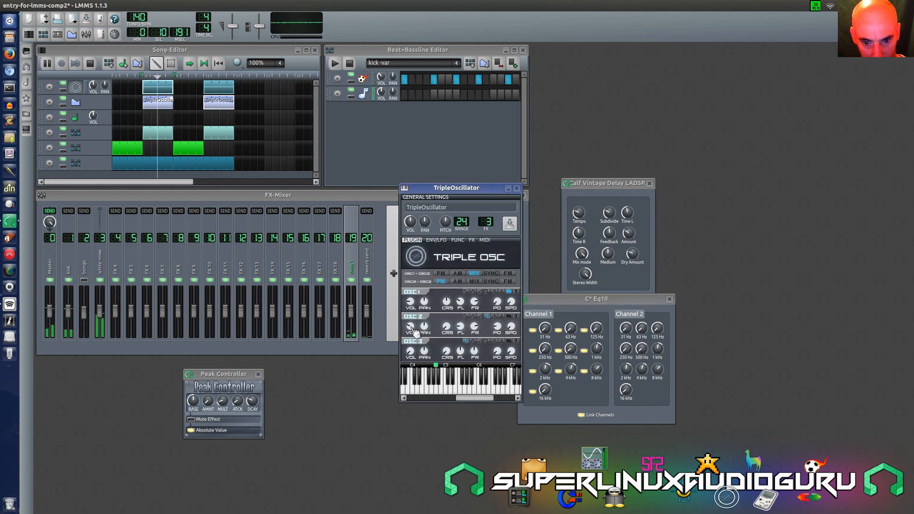
drag(410, 327, 446, 333)
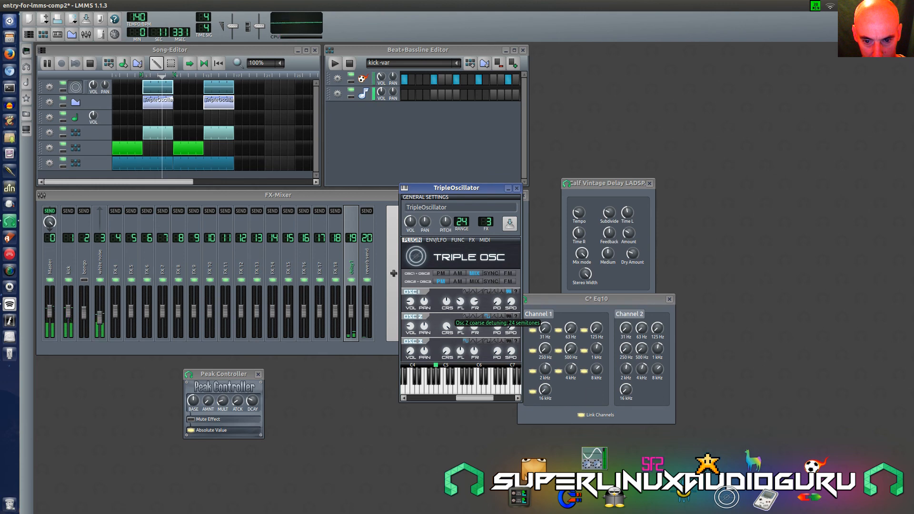
drag(446, 329, 446, 327)
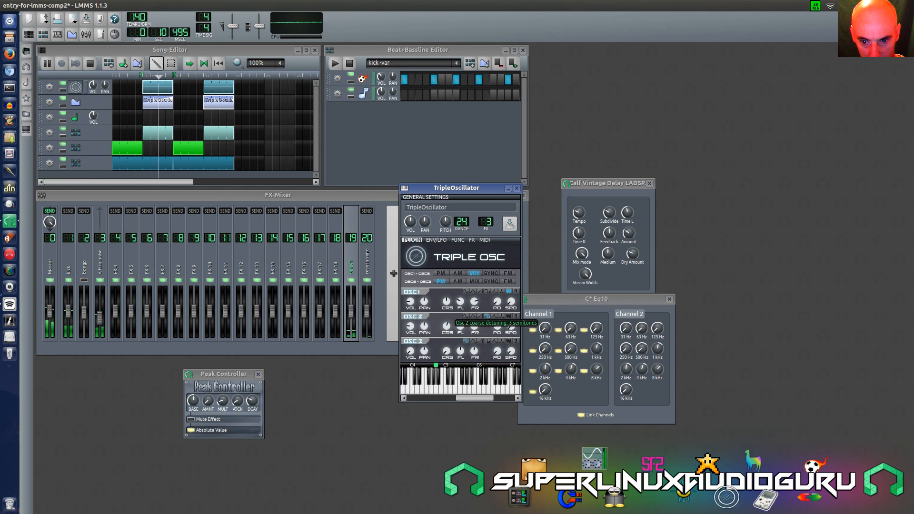
drag(446, 325, 446, 326)
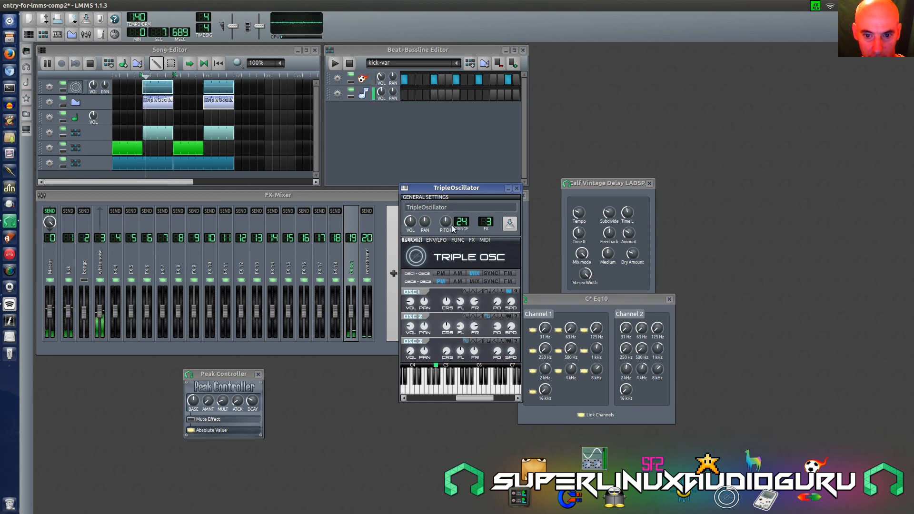
mouse_move(446, 222)
mouse_down()
mouse_move(446, 195)
mouse_move(446, 218)
mouse_up()
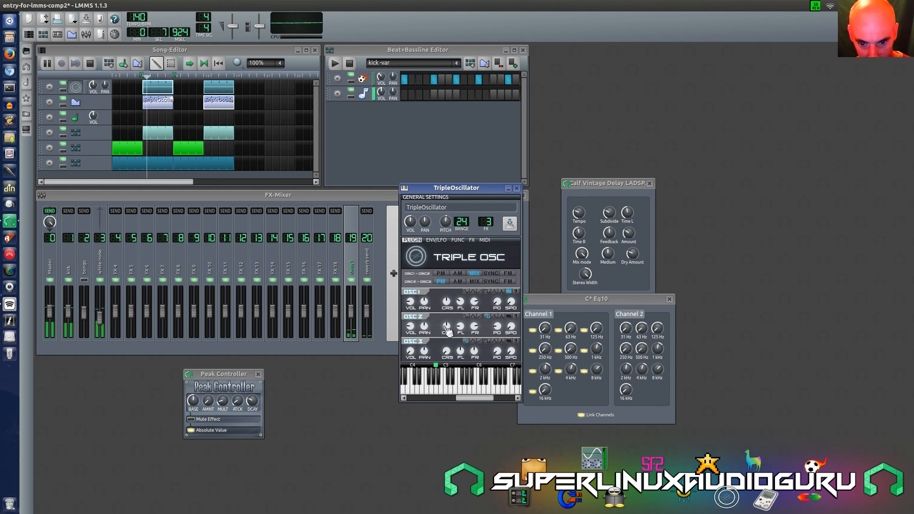
Set Osc 3's volume to about -12 dBV, switch it to a saw wave, and adjust its coarse detuning
drag(414, 355, 409, 349)
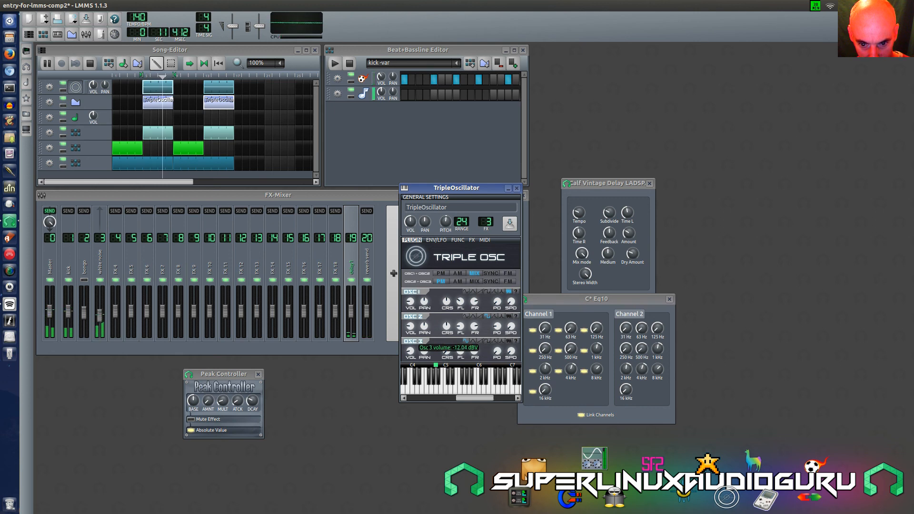
click(481, 341)
drag(419, 354, 446, 358)
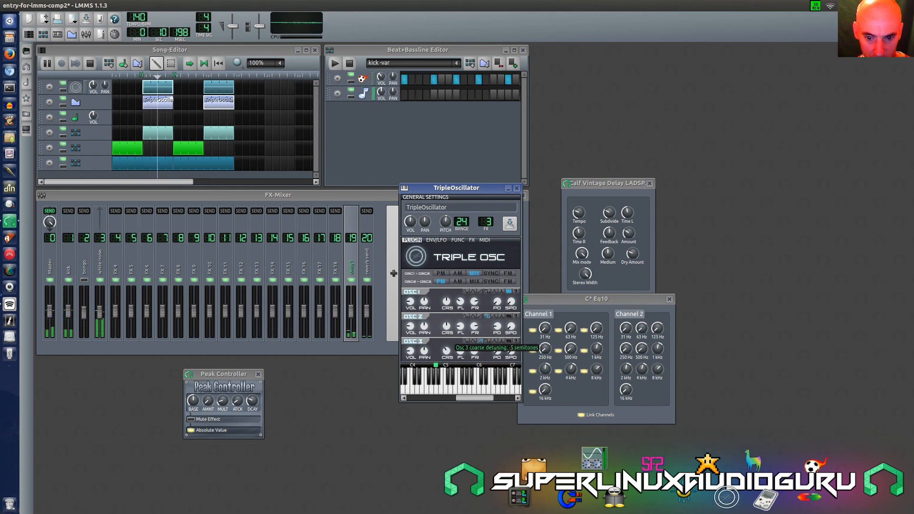
drag(447, 352, 447, 318)
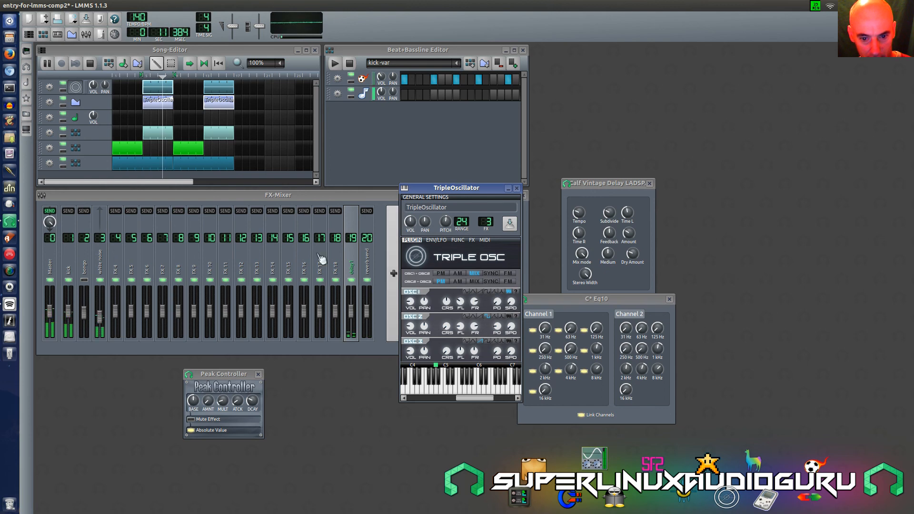
Show the Controller Rack beside the editors, add an LFO controller, and place its controls window below the FX mixer
click(115, 34)
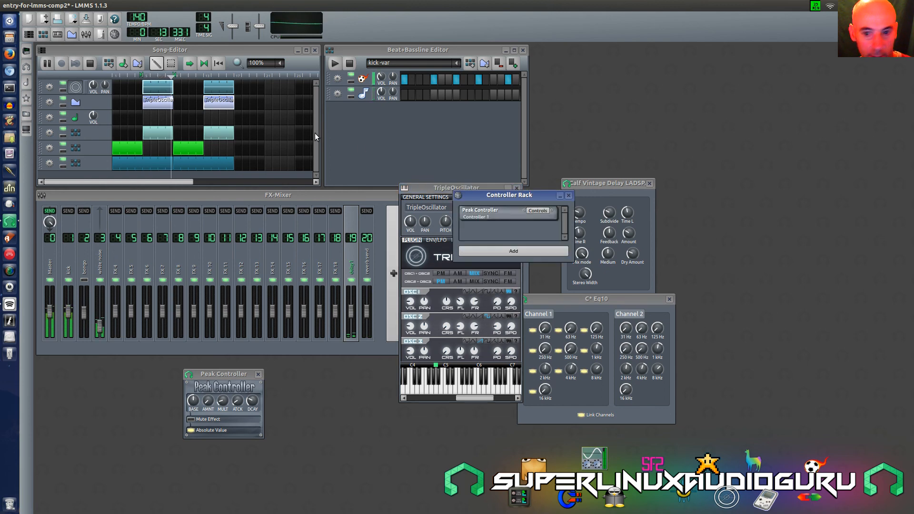
drag(502, 197, 640, 78)
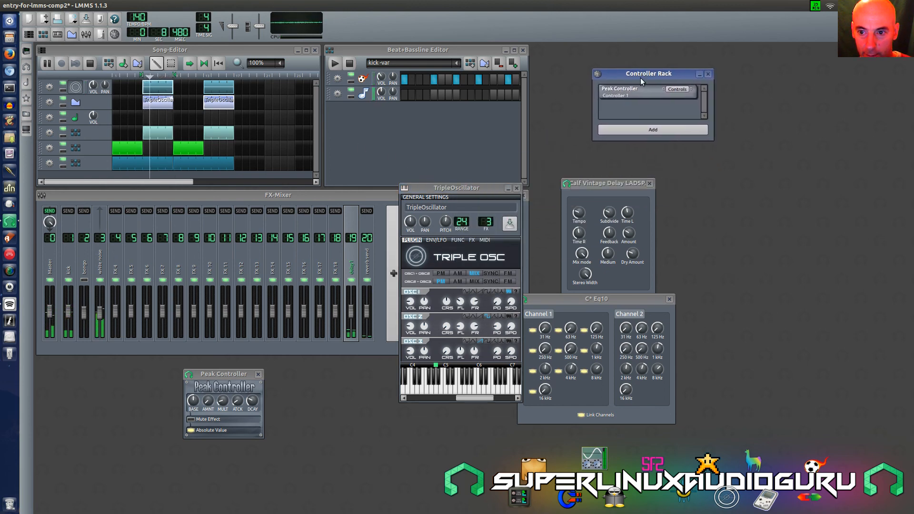
click(638, 134)
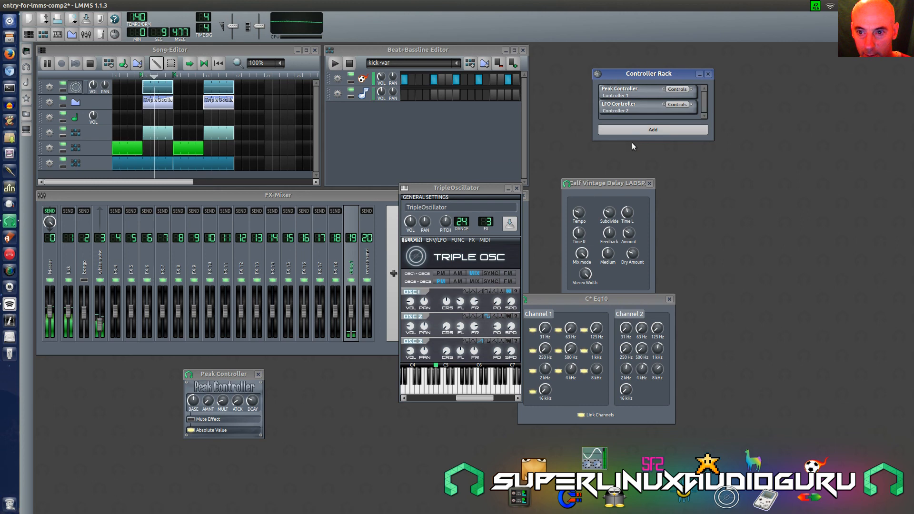
click(676, 104)
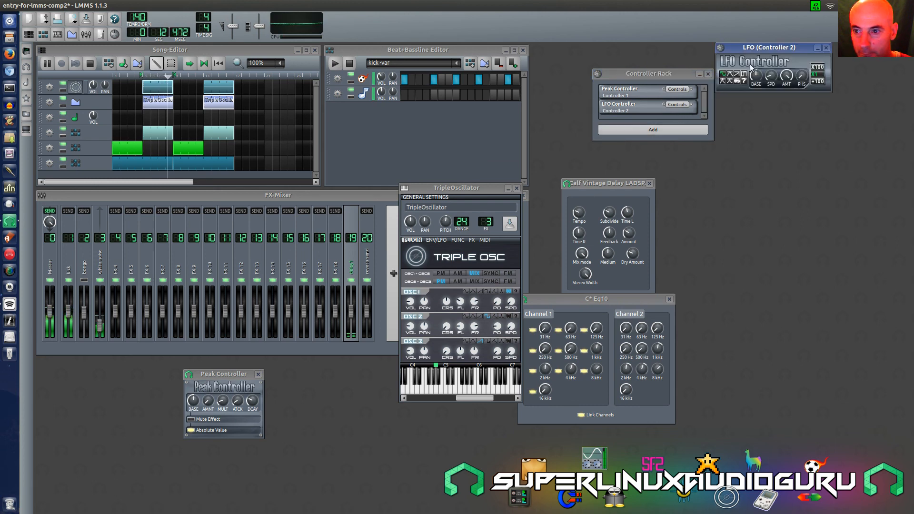
drag(727, 55, 327, 416)
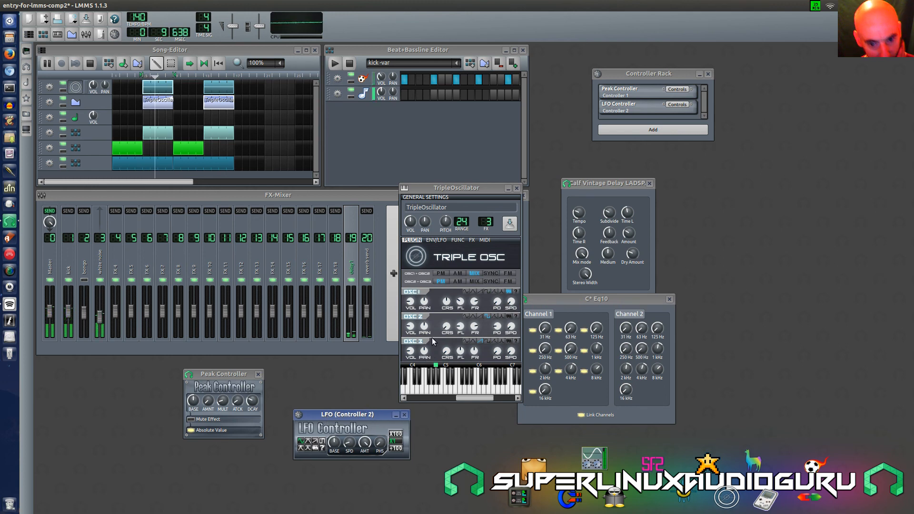
Add a second LFO controller to the rack and open the controls of both LFO controllers
click(658, 128)
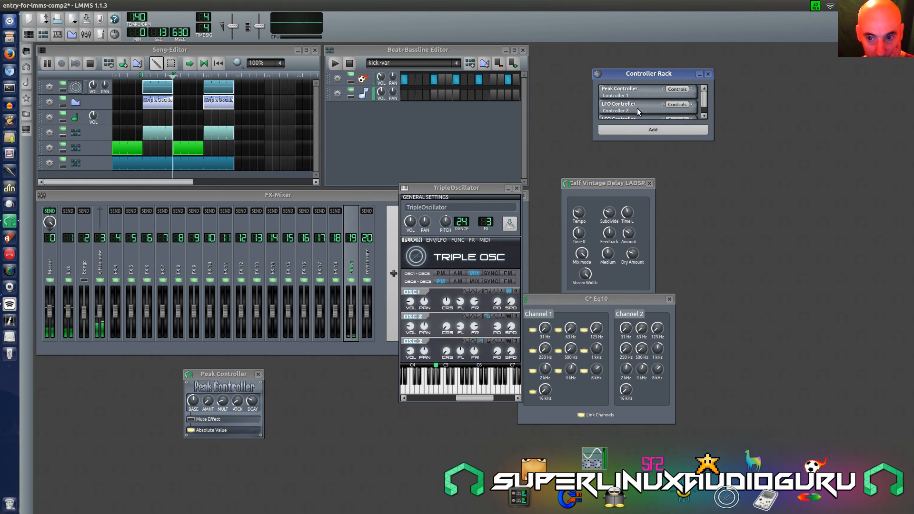
click(676, 104)
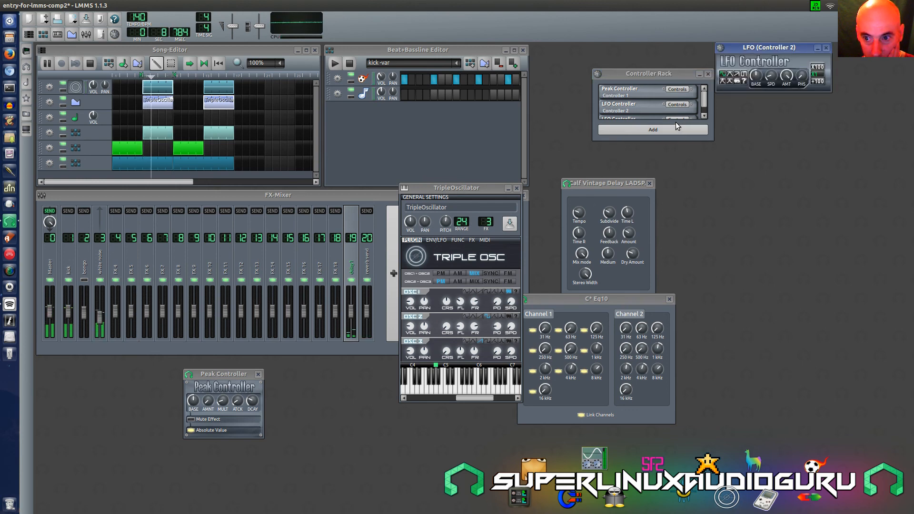
click(676, 118)
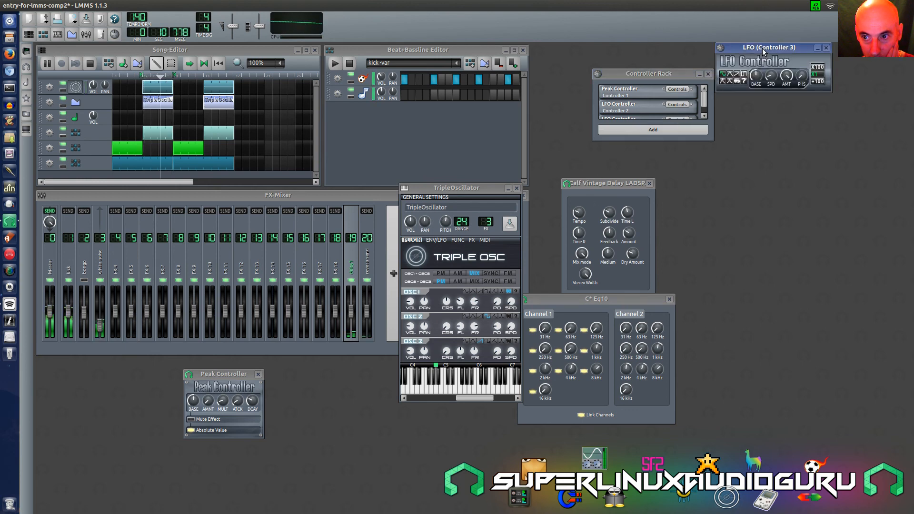
Place the Controller 3 LFO window below the FX mixer and connect Osc 2's coarse detuning to user Controller 2
drag(761, 48, 322, 375)
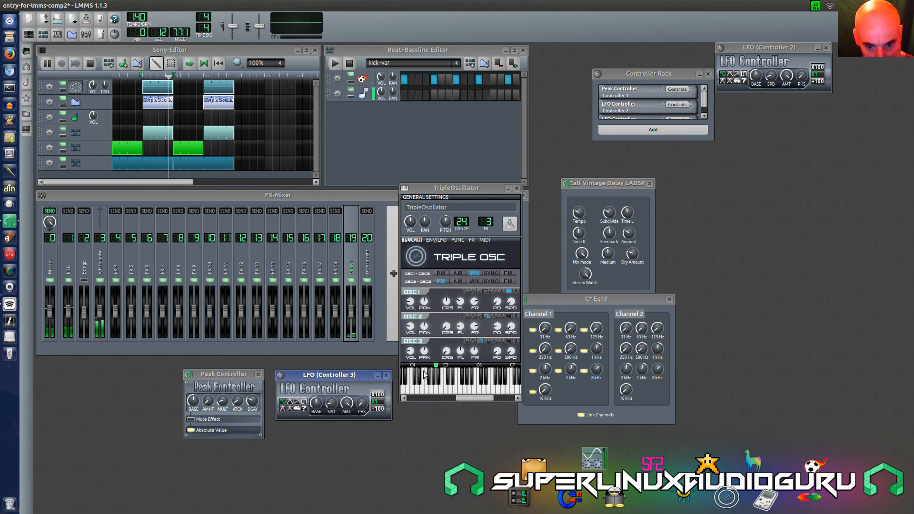
right_click(446, 327)
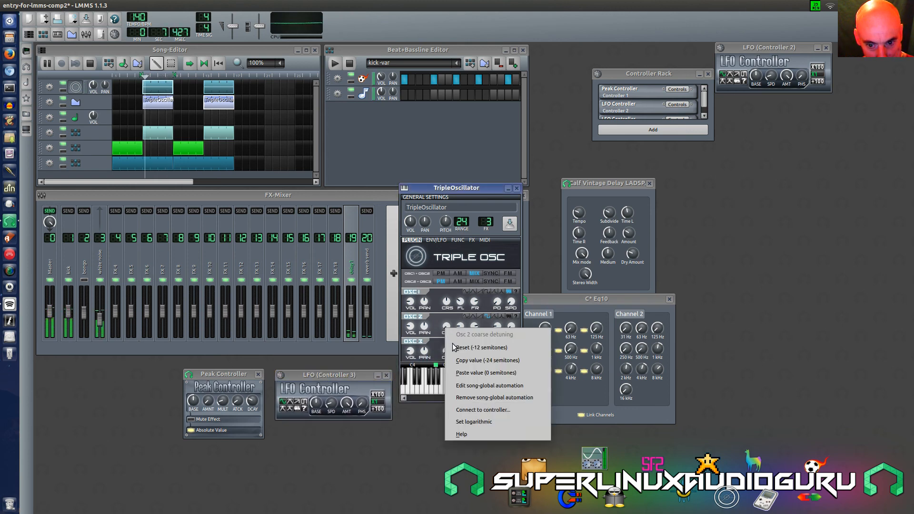
click(462, 410)
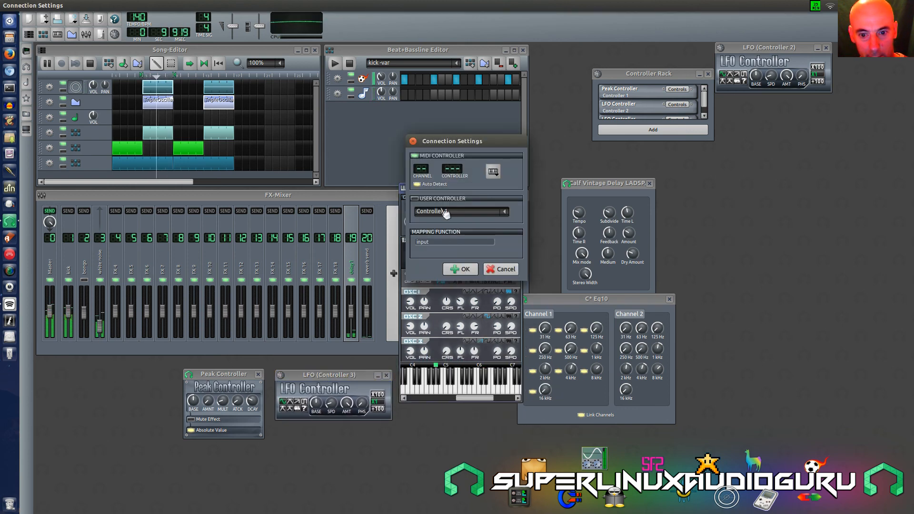
click(417, 199)
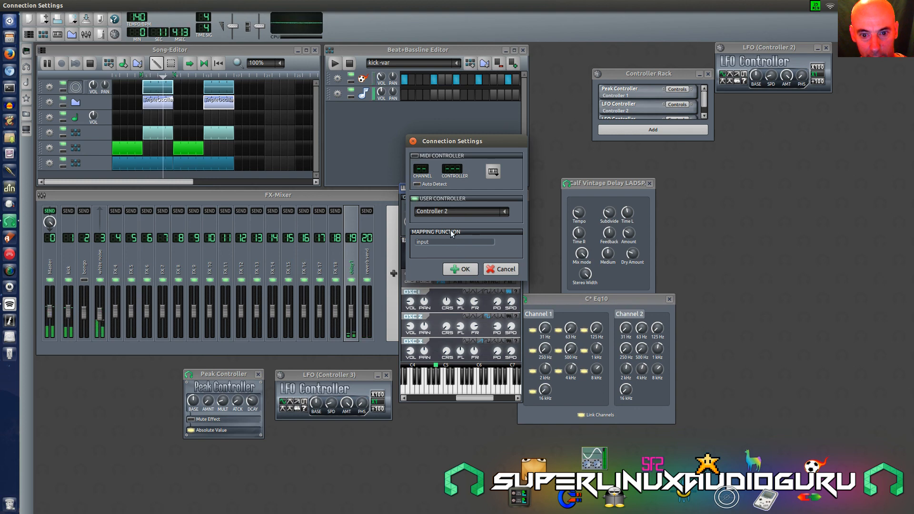
click(459, 269)
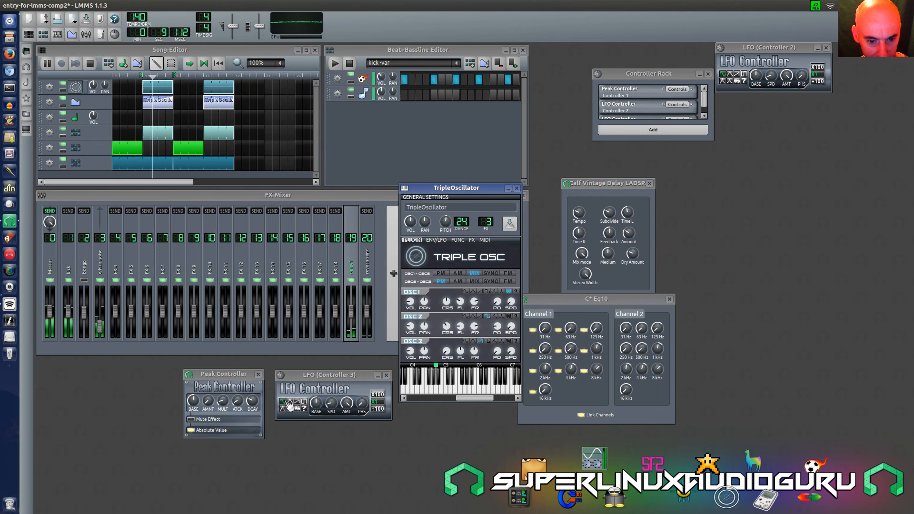
Tempo-sync the oscillator speed of LFO Controller 3 to a 16th note
right_click(333, 404)
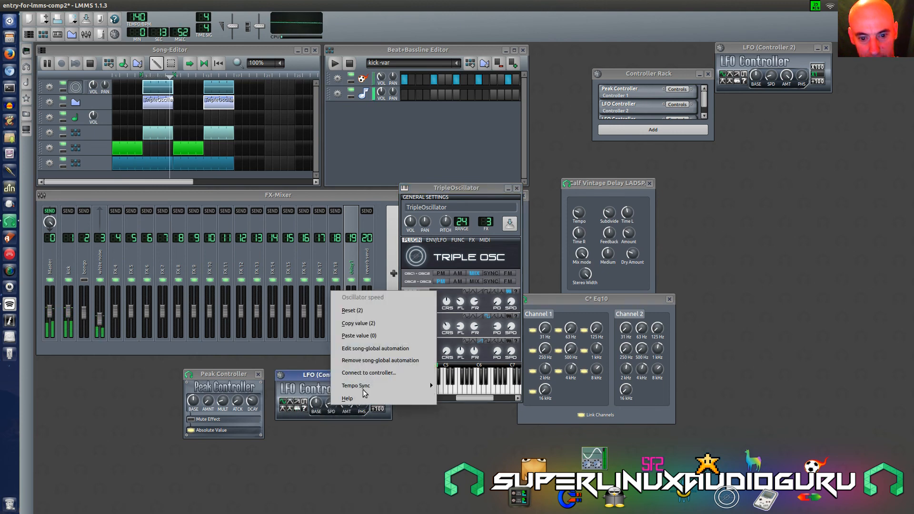
mouse_move(367, 387)
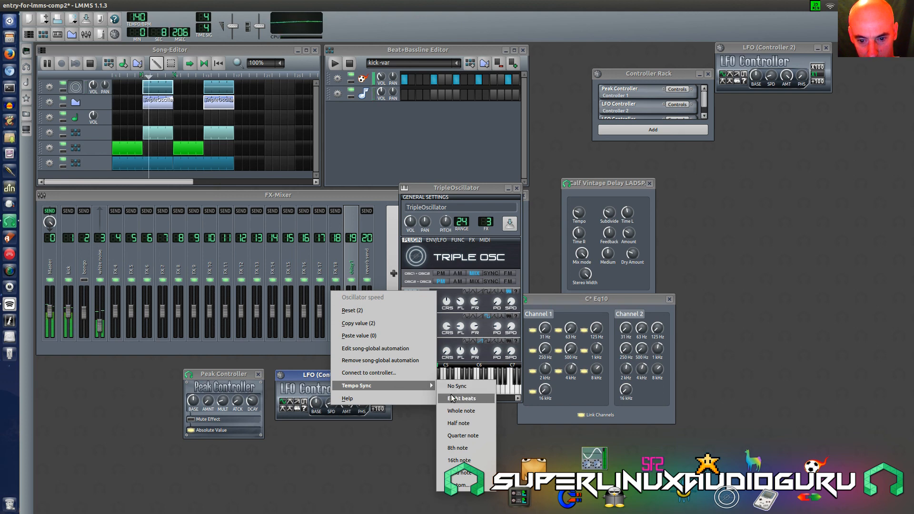
click(454, 460)
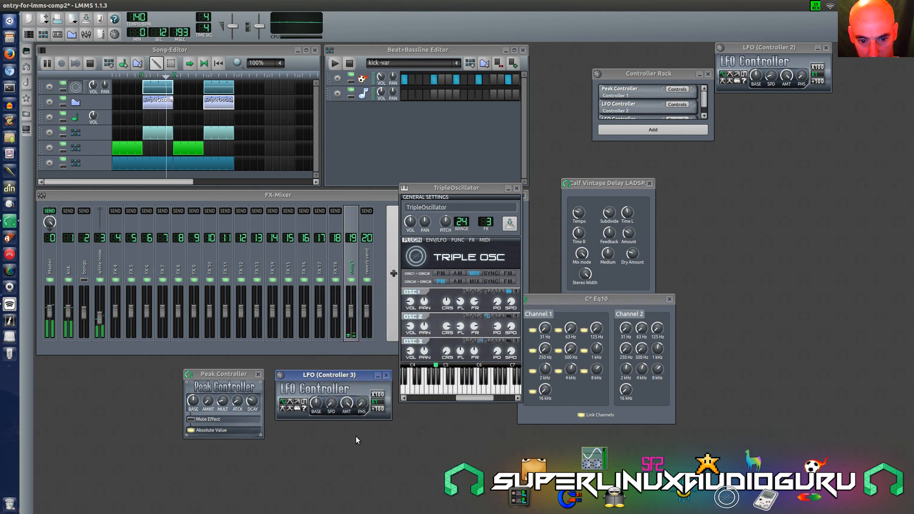
Connect TripleOscillator's Osc 3 coarse detuning to user Controller 3
right_click(449, 355)
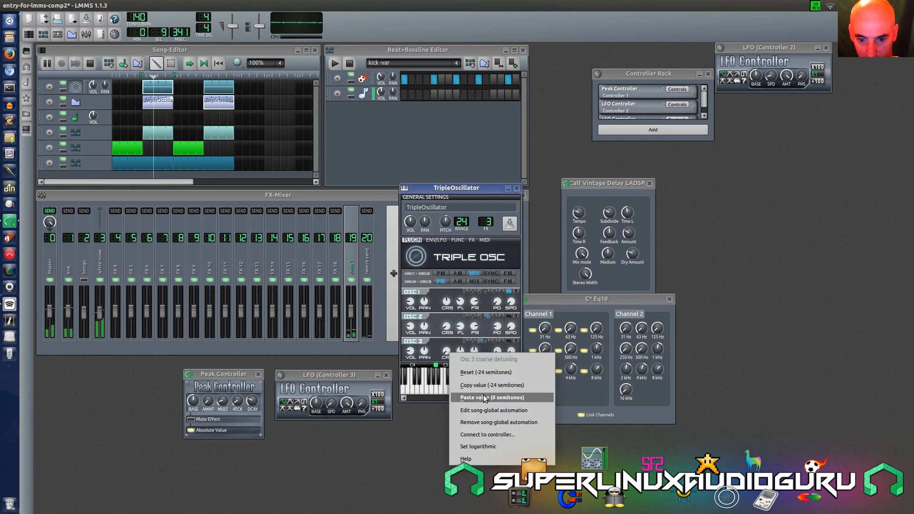
click(492, 427)
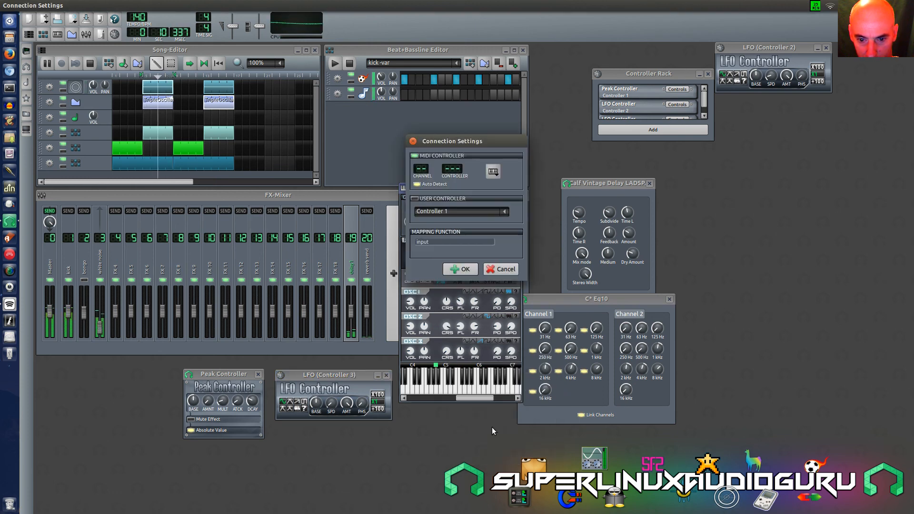
click(454, 214)
click(452, 213)
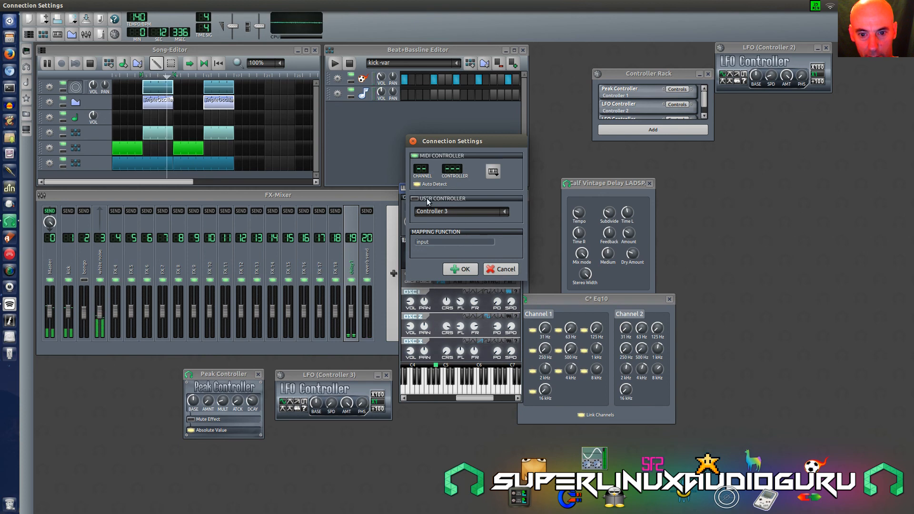
click(468, 265)
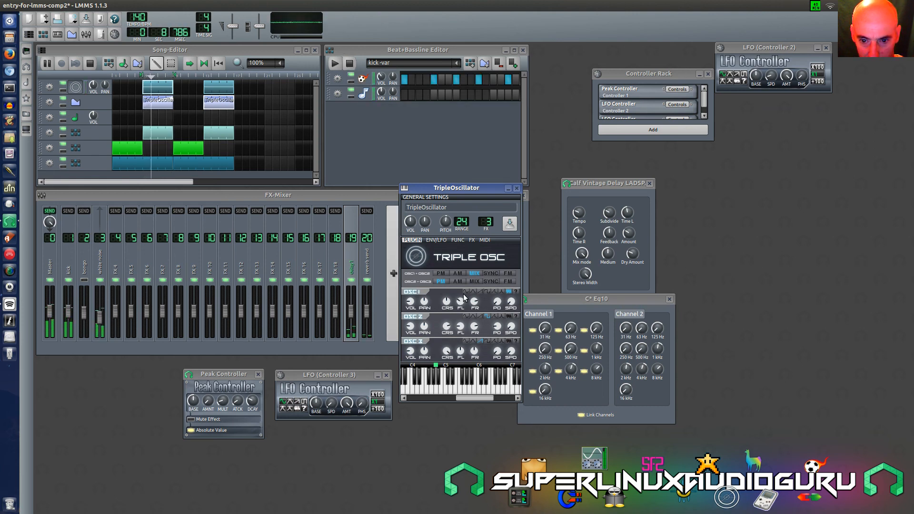
Try Osc 1's other waveforms, from exponential to sine, and return it to white noise
click(502, 291)
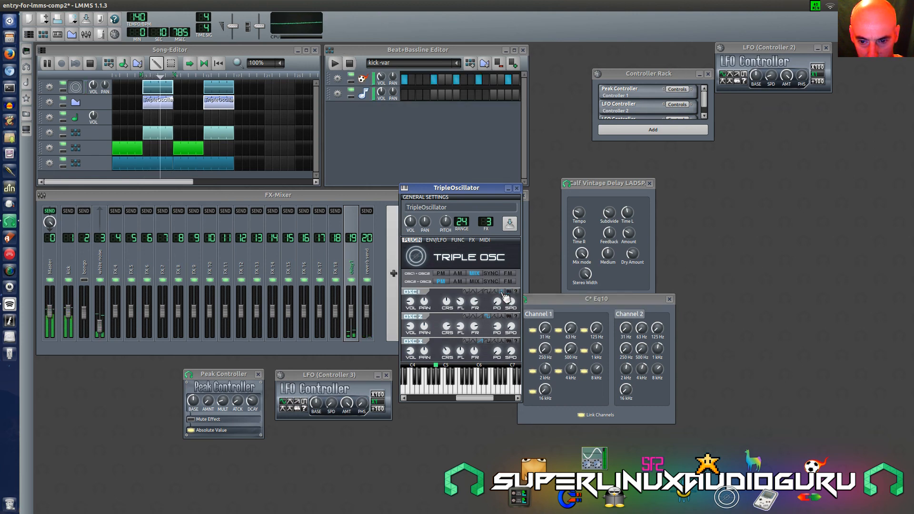
click(494, 292)
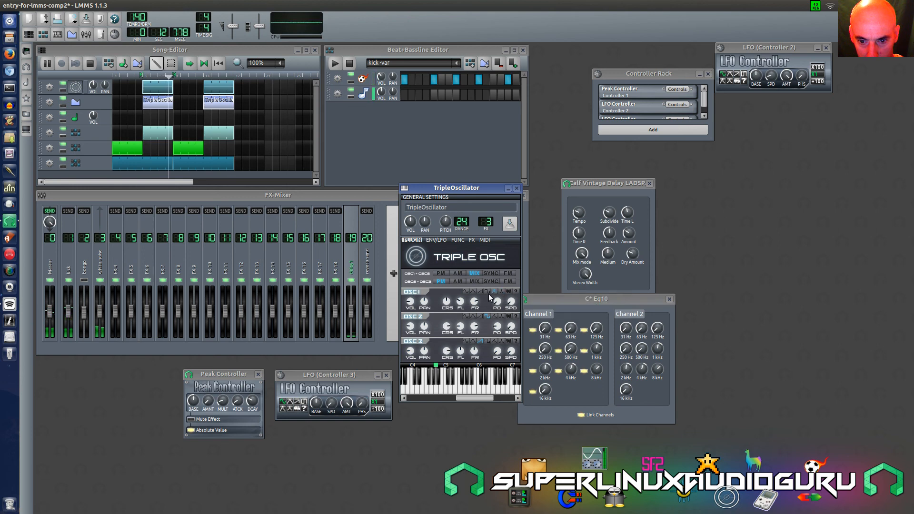
click(488, 292)
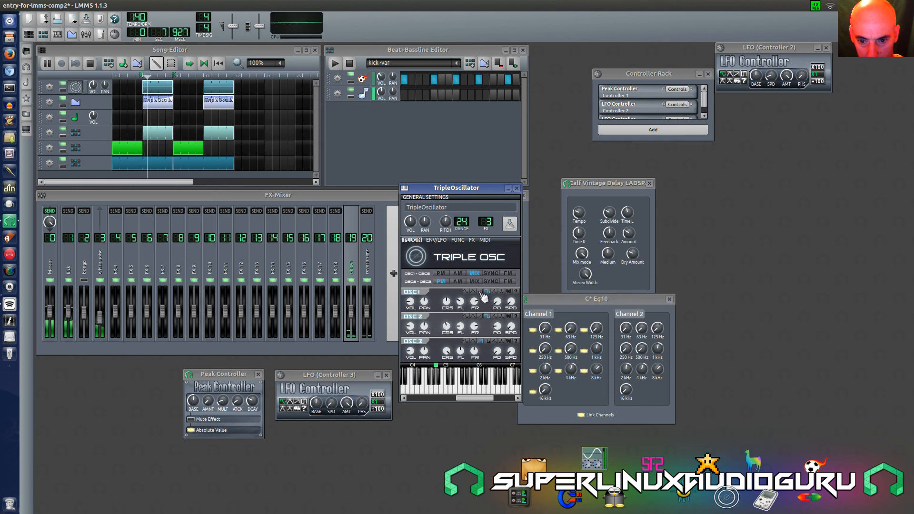
click(480, 292)
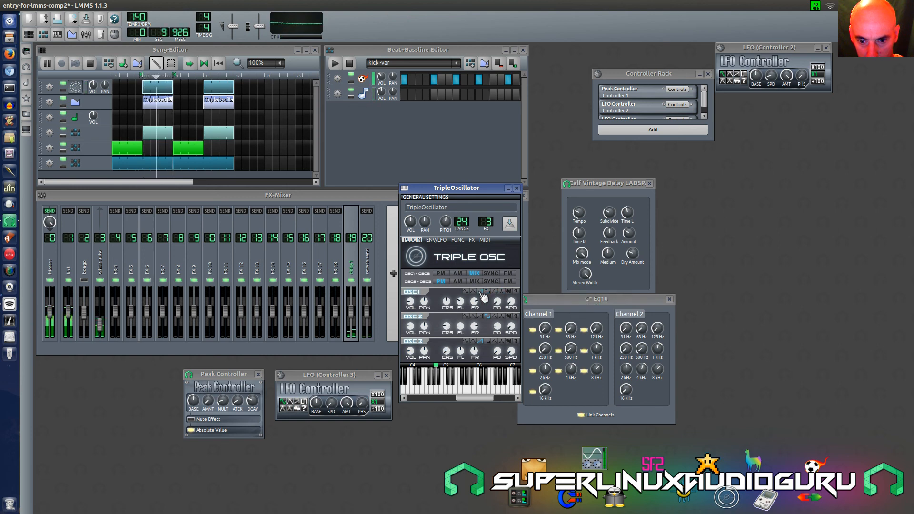
click(474, 292)
click(468, 293)
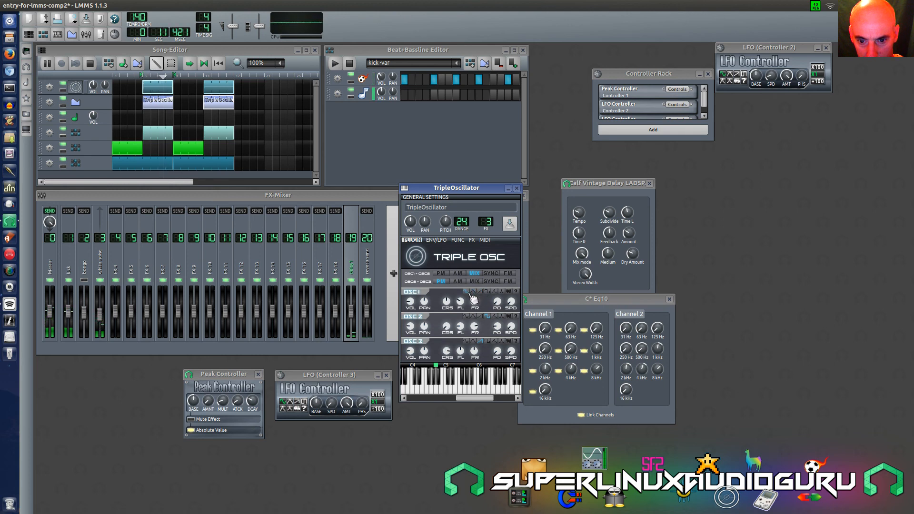
click(508, 291)
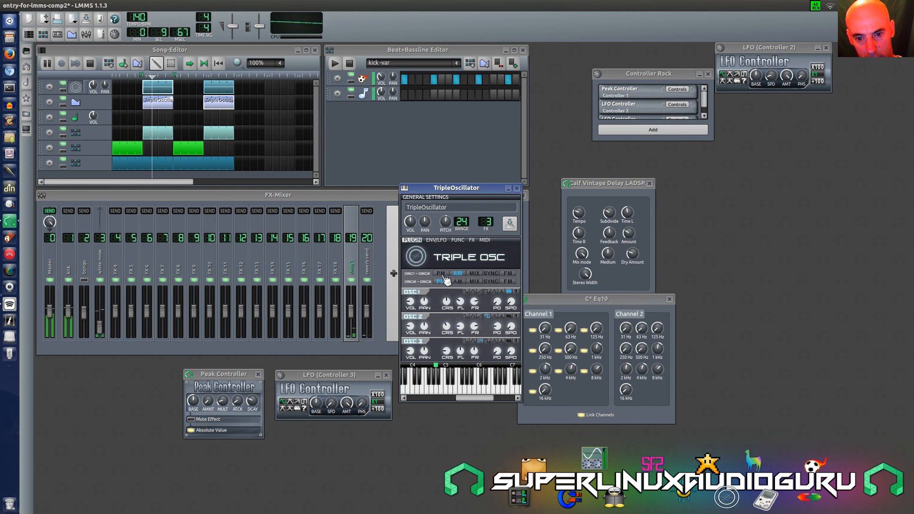
Try other modulation modes between TripleOscillator's oscillators, and set both Osc 1–Osc 2 and Osc 2–Osc 3 to Mix
click(509, 274)
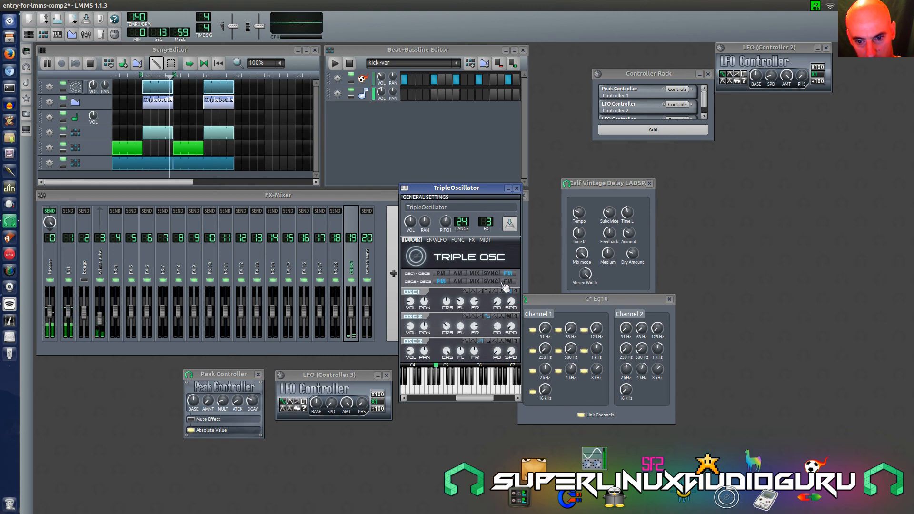
click(491, 274)
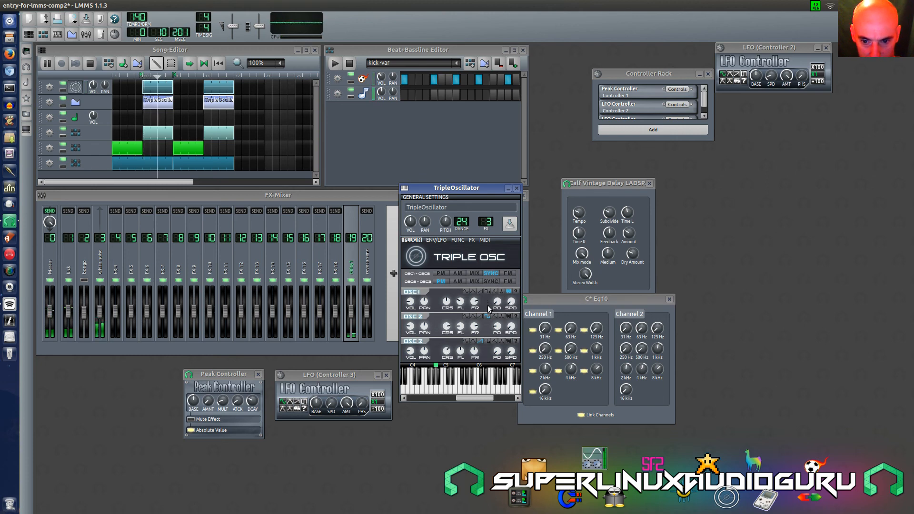
click(475, 274)
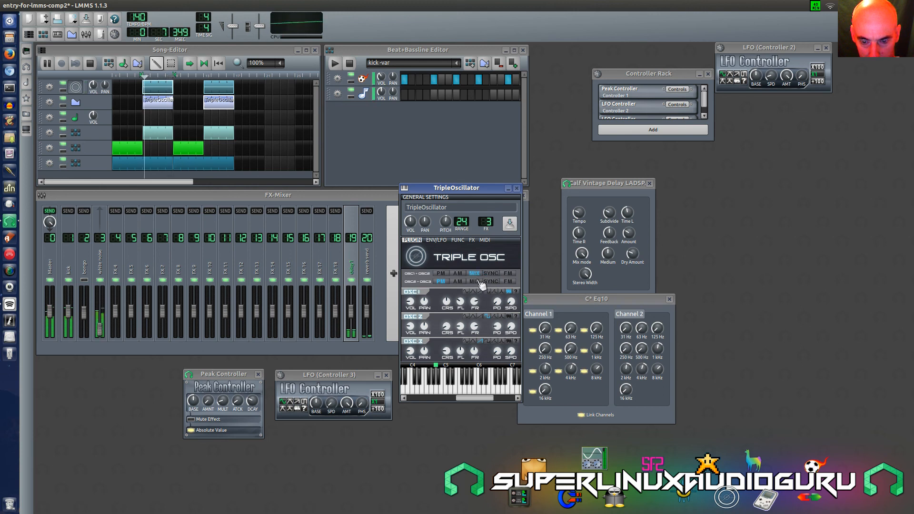
click(477, 281)
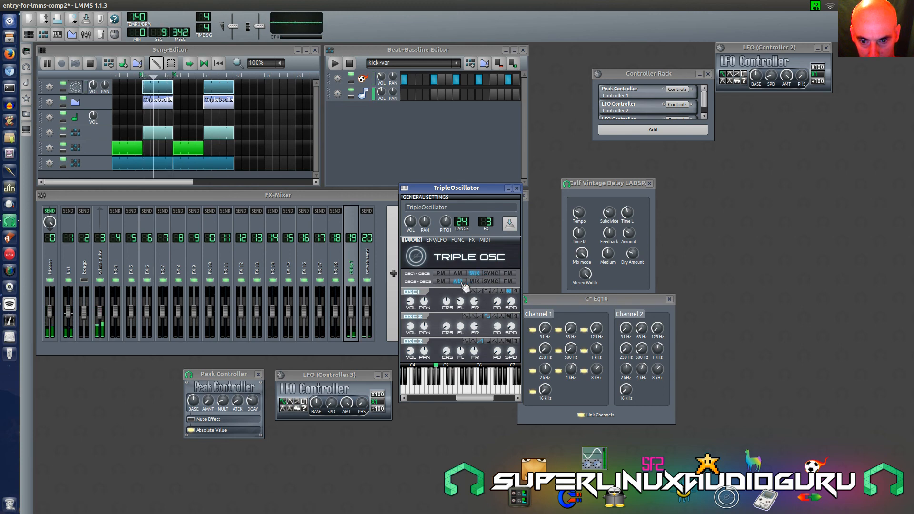
click(457, 282)
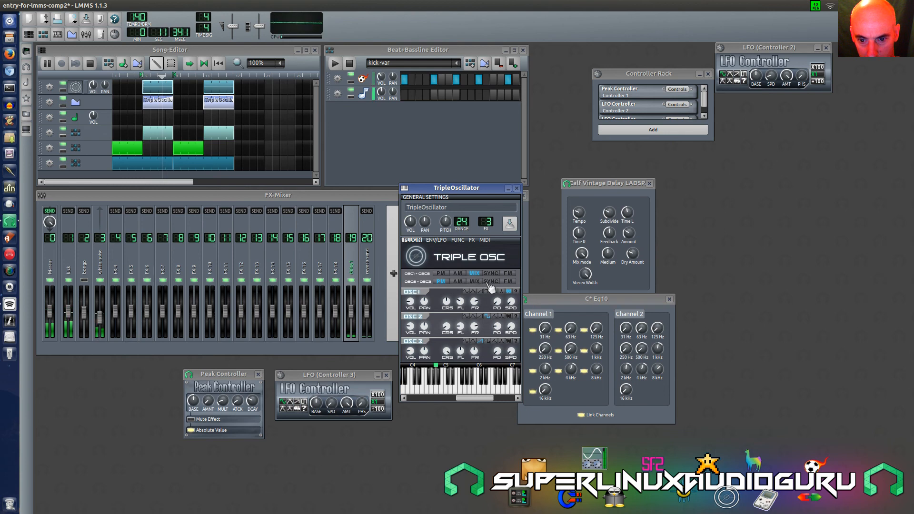
click(474, 281)
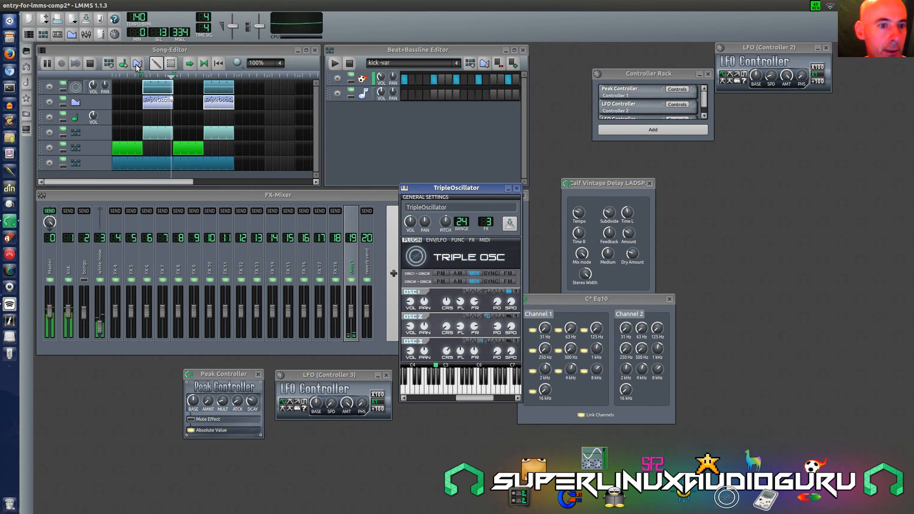
Unmute the bongo mixer channel and play the song with the loop region spanning from the start to the end of the existing clips
click(90, 64)
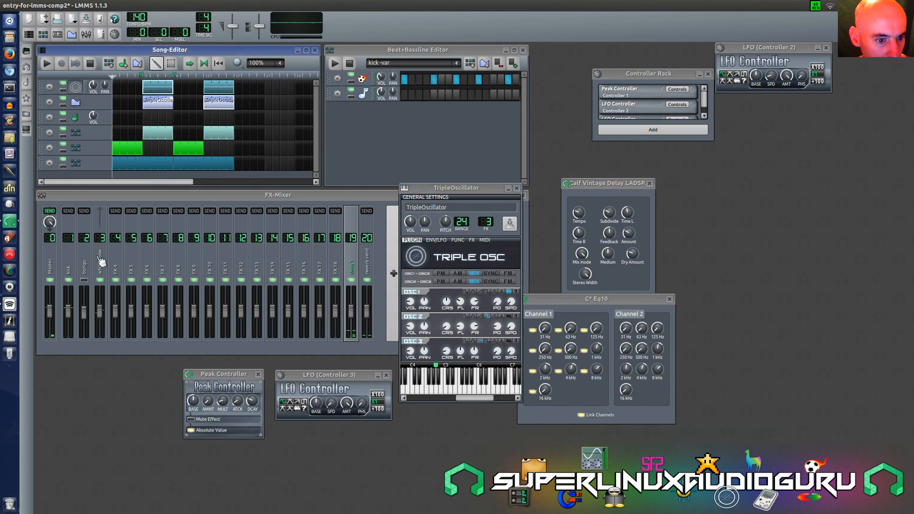
click(86, 285)
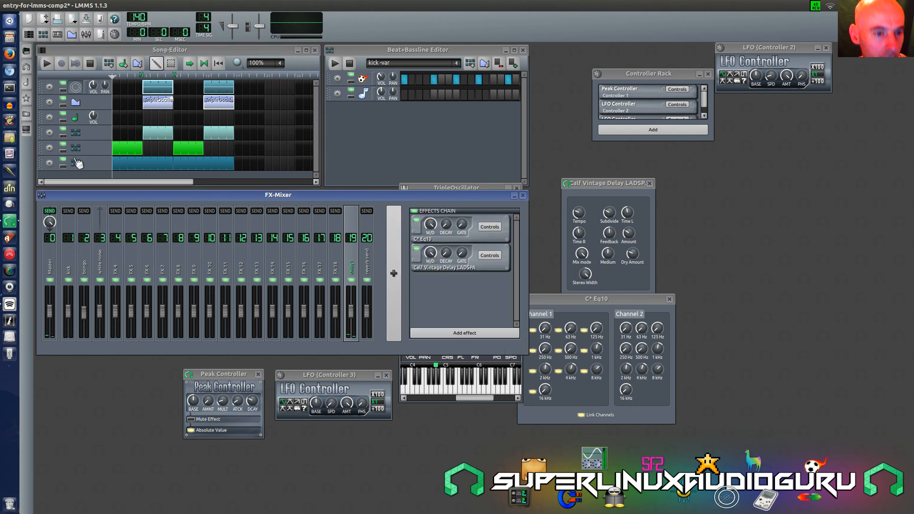
click(112, 77)
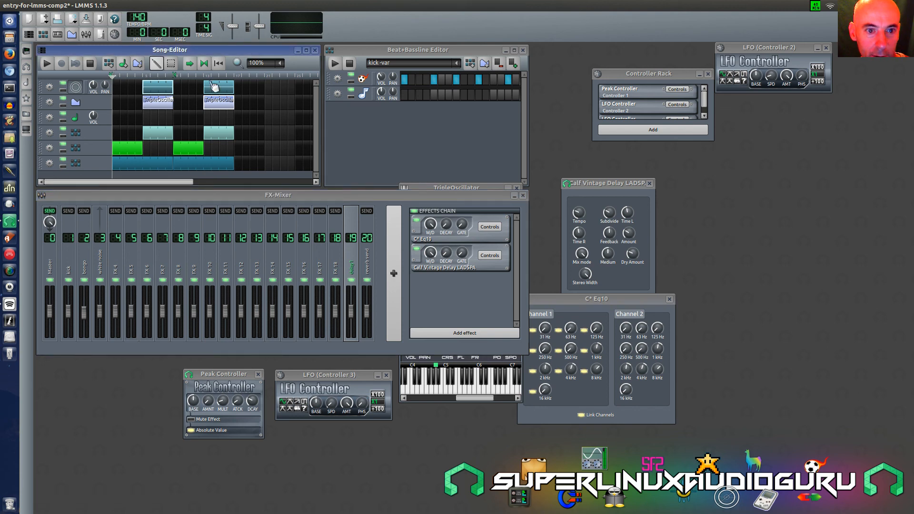
right_click(234, 76)
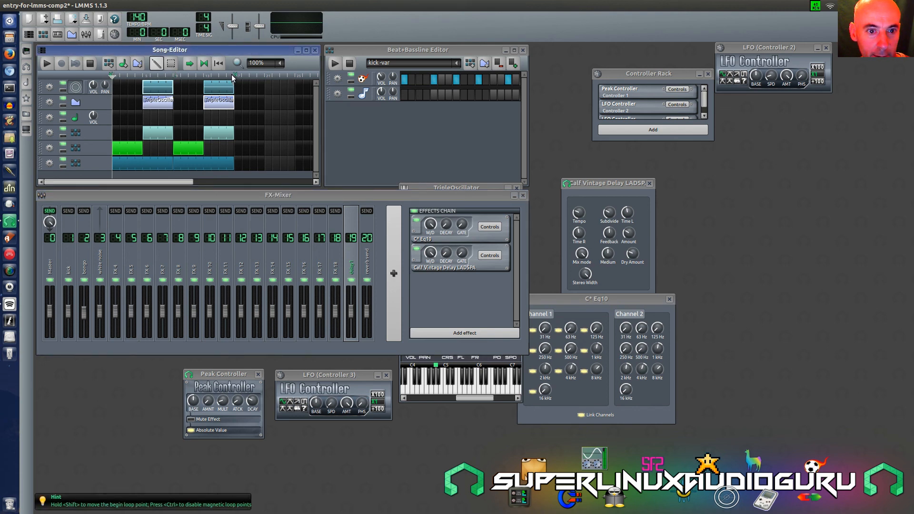
click(47, 63)
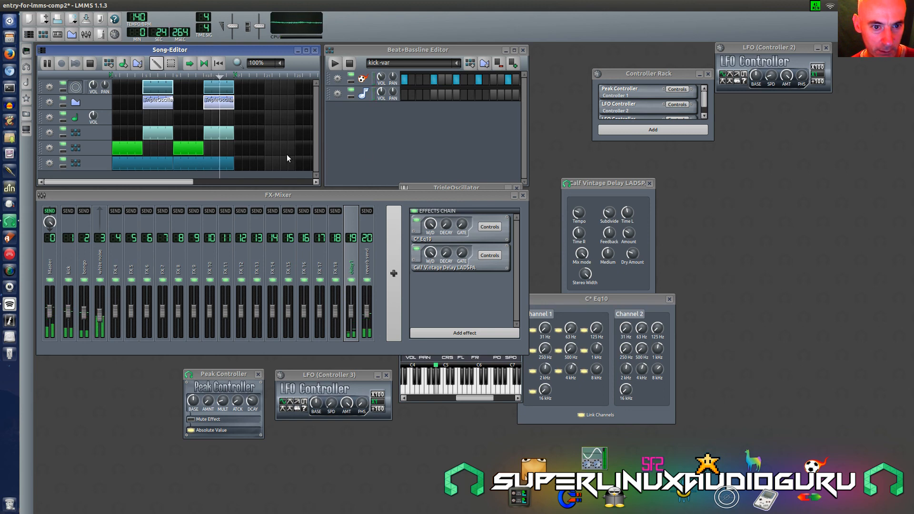
key(space)
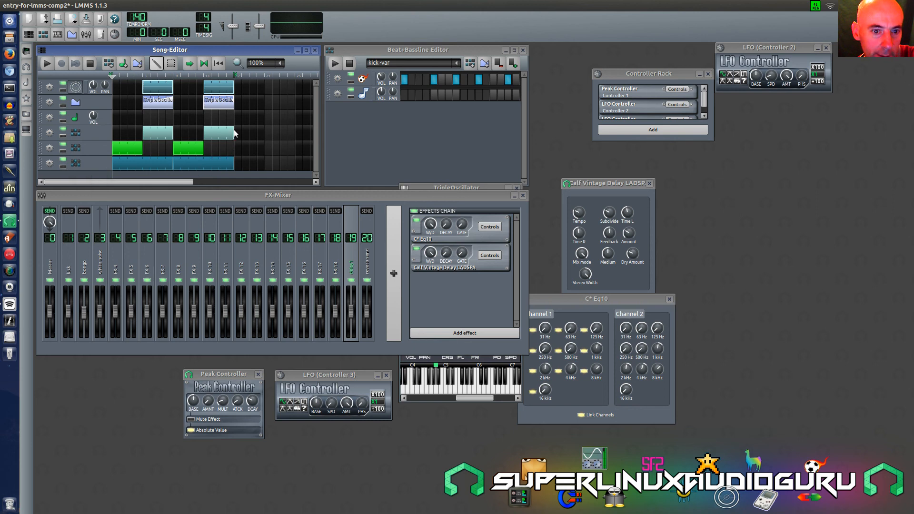
Shorten the second clip on the Song-Editor's fourth track by one bar and delete the stray clip on the sixth track
drag(233, 129, 232, 127)
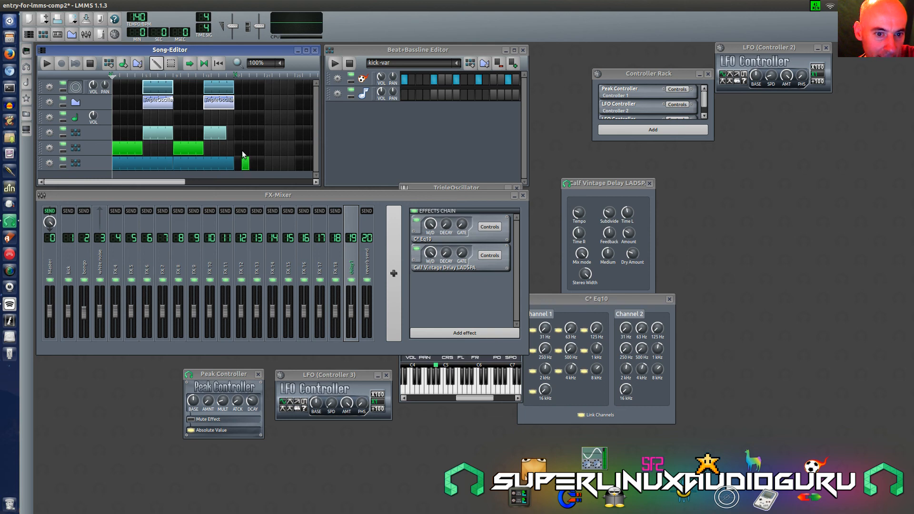
right_click(246, 163)
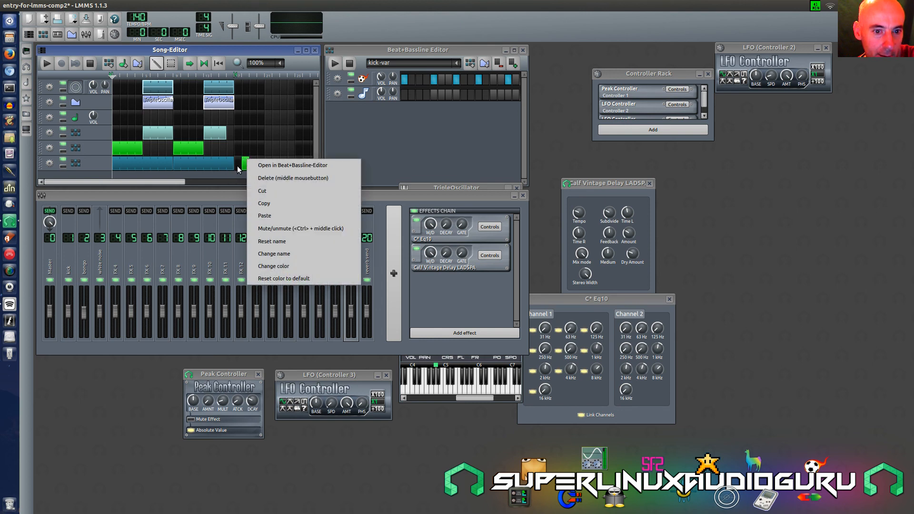
click(277, 177)
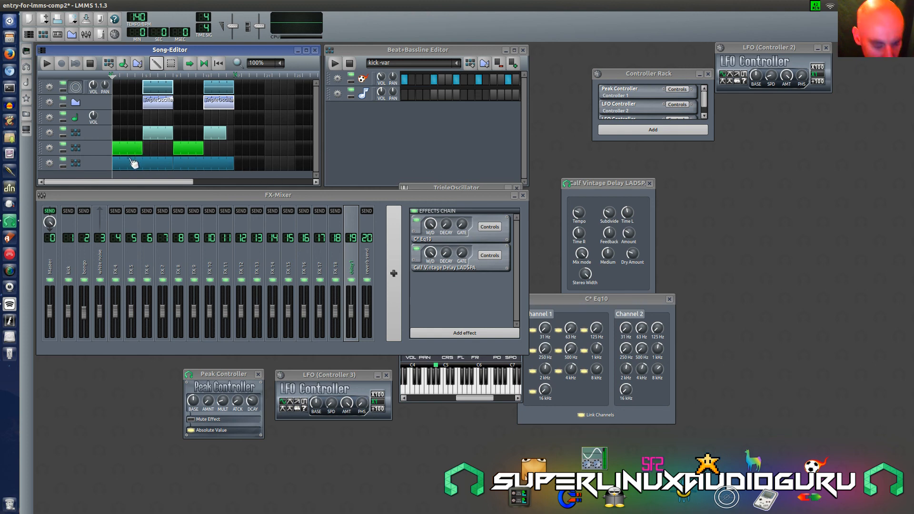
Copy the sixth track's first clip to one bar after the section's end and put the song position in the gap before it
drag(125, 165, 248, 169)
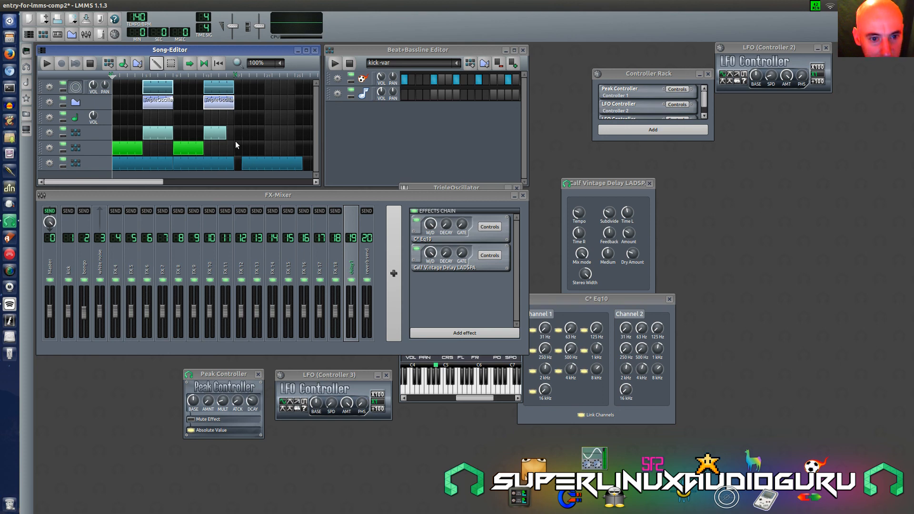
click(237, 75)
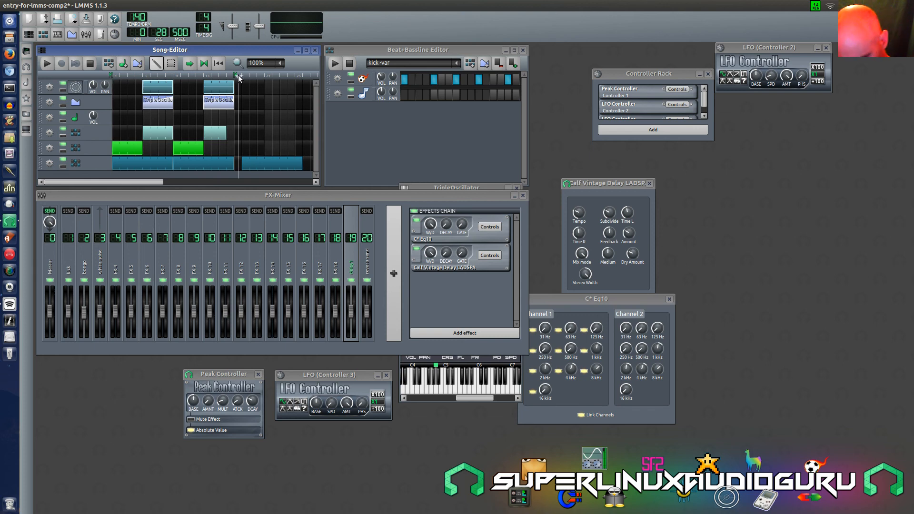
Try inserting empty bars at the song position to widen the gap before the sixth track's last clip, and remove them again
key(shift+Insert)
key(shift+Insert)
key(shift+Insert)
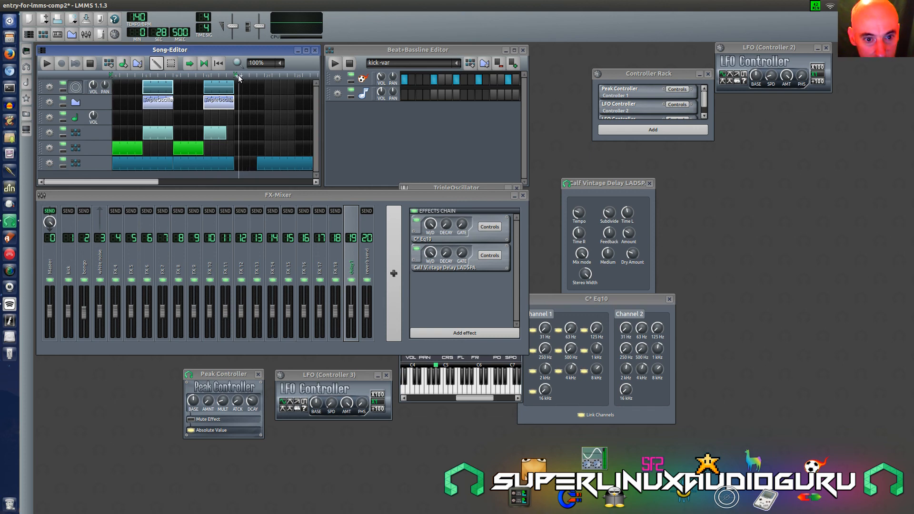
key(shift+Delete)
key(shift+Delete)
key(shift+Delete)
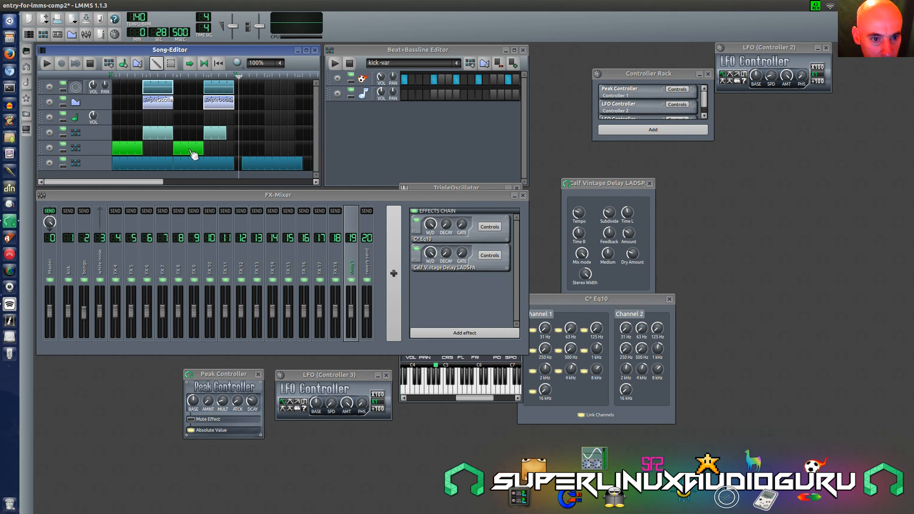
Copy the fifth track's second clip to the new section's start and the first clips of tracks four, two and one to its second half
drag(193, 153, 242, 153)
drag(161, 136, 268, 133)
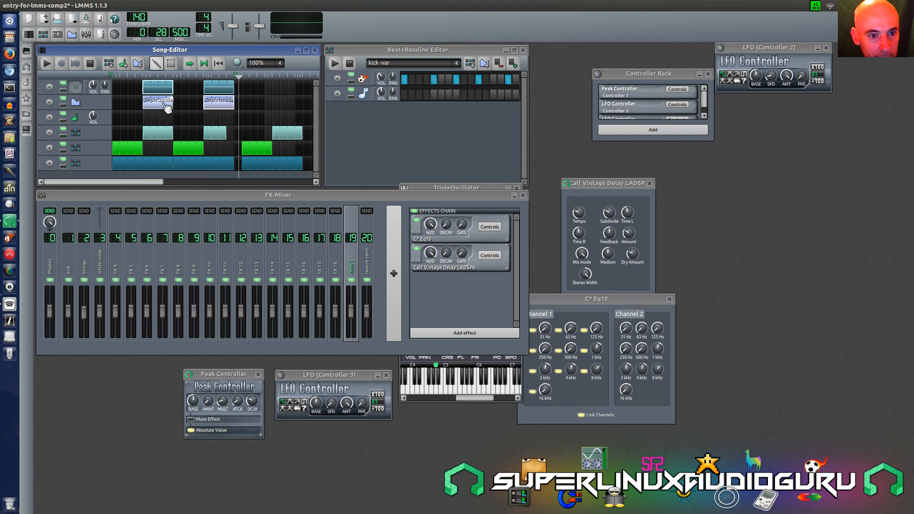
drag(167, 107, 277, 103)
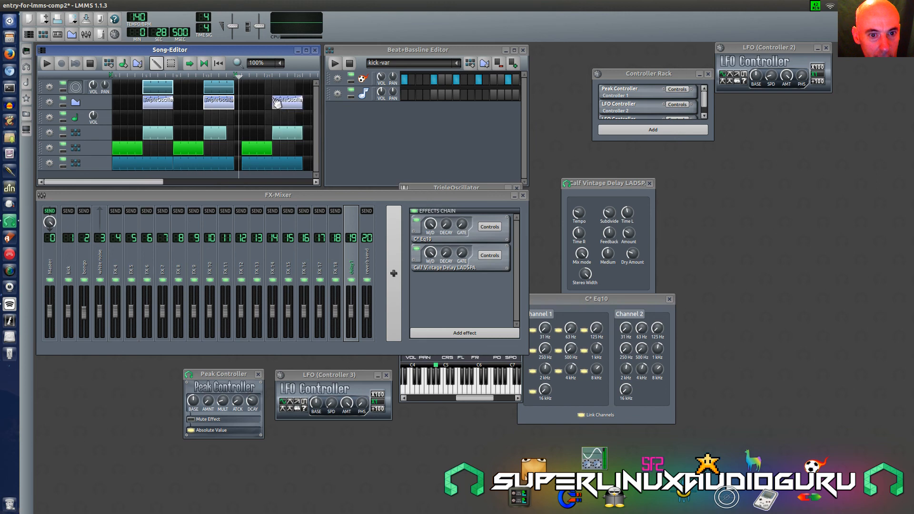
drag(168, 90, 278, 91)
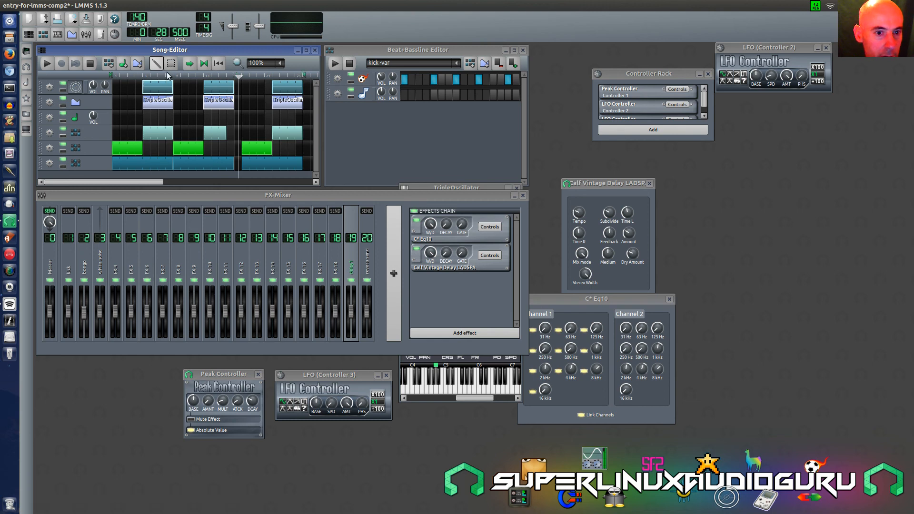
Play the song briefly from the gap, play the whole arrangement from the start including the new section, and stop playback
click(47, 63)
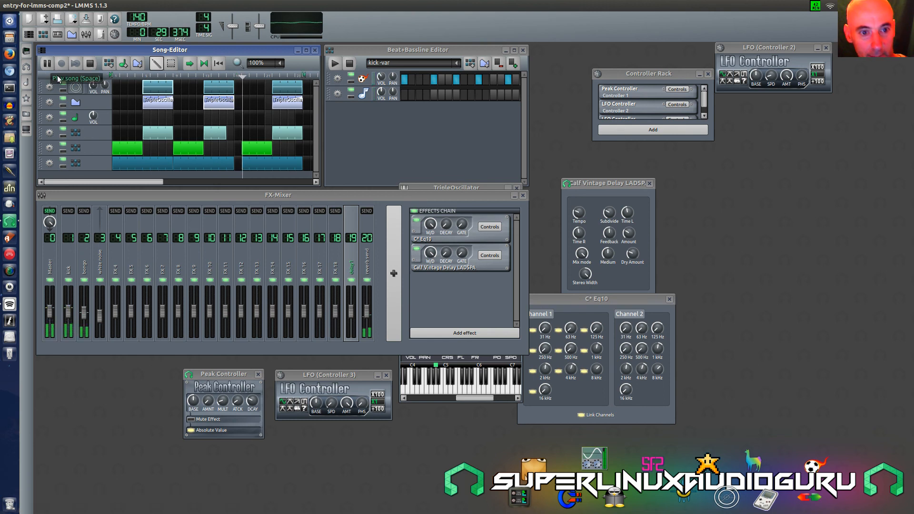
click(92, 65)
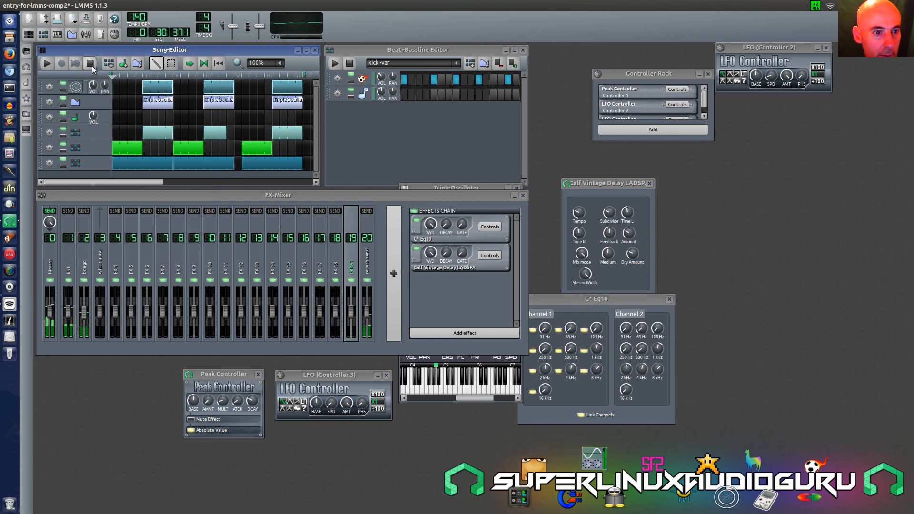
click(48, 63)
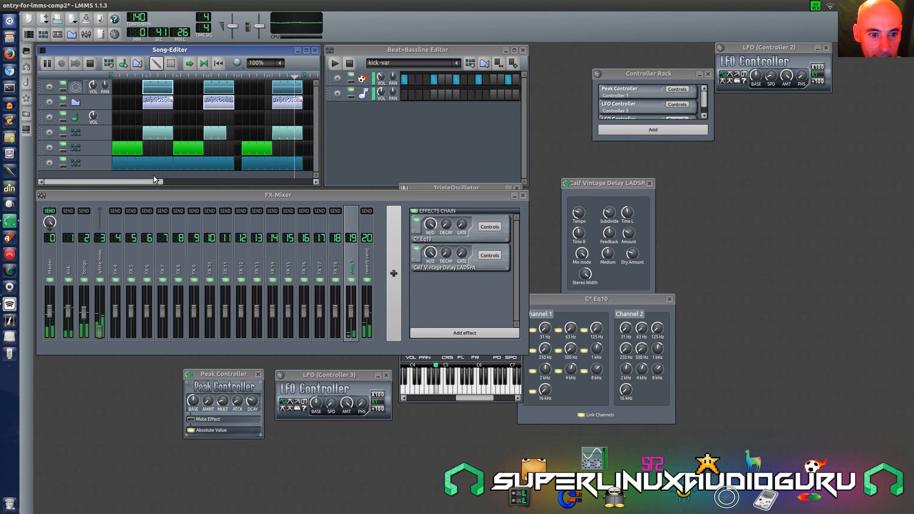
drag(158, 180, 204, 180)
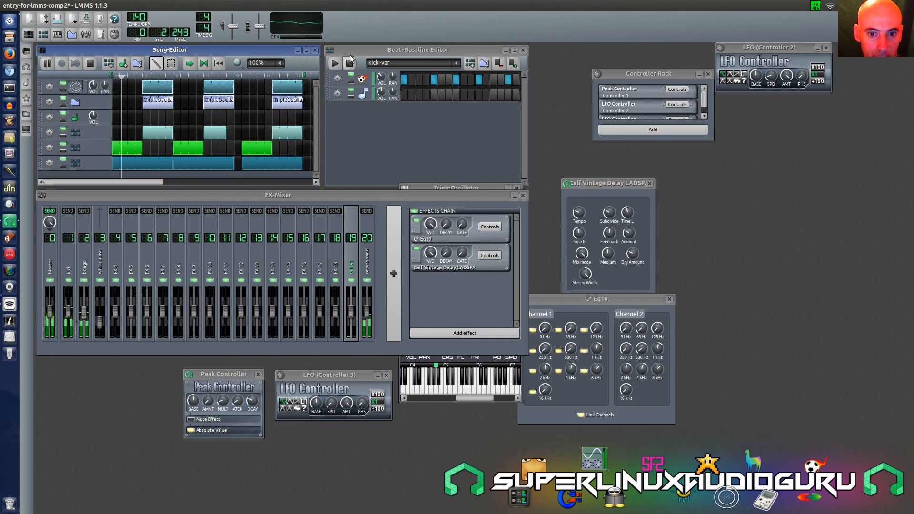
click(90, 63)
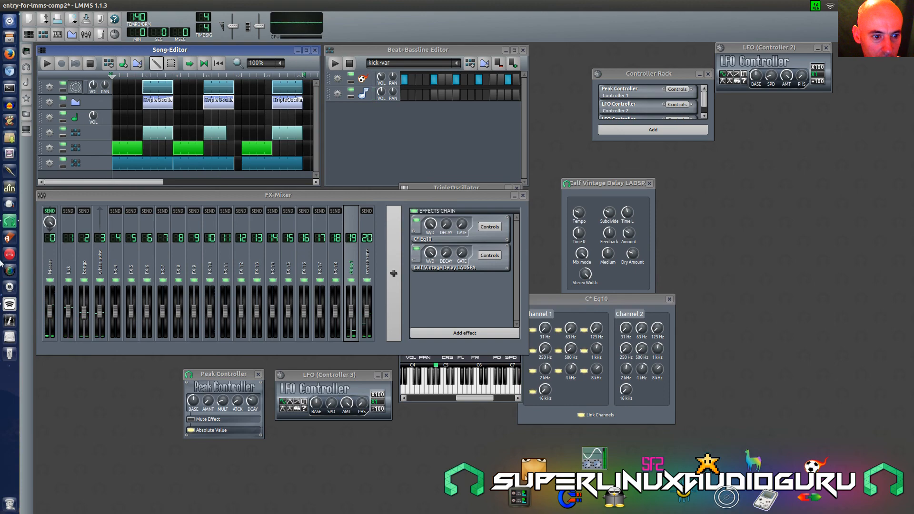
click(10, 304)
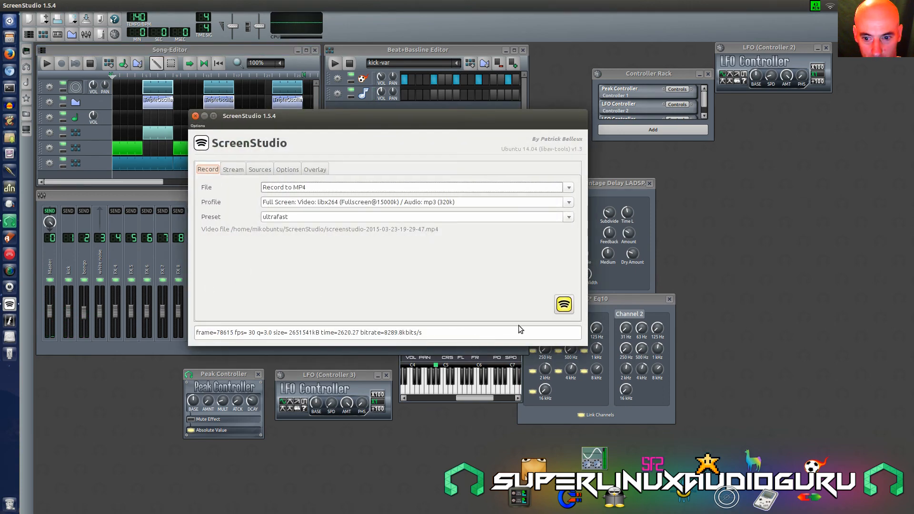